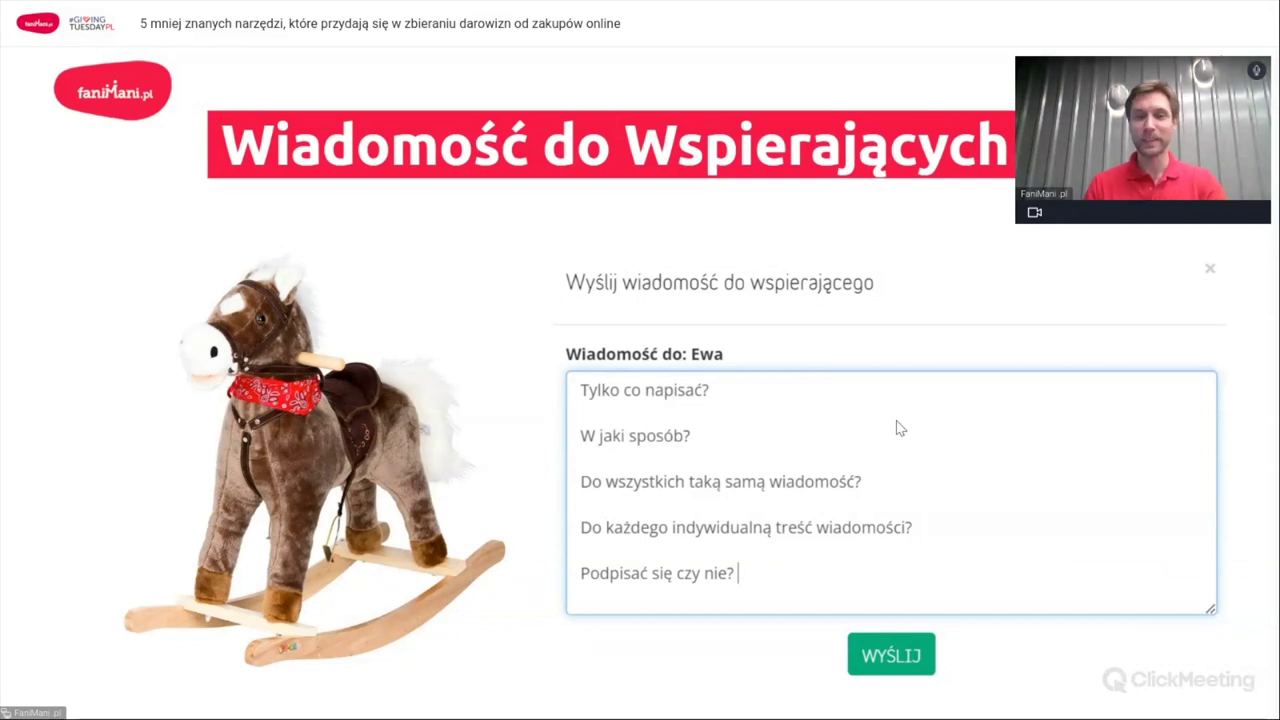
Exit the full-screen presentation, switch to the FaniMani.pl tab and open the account's organisation list.
key(Escape)
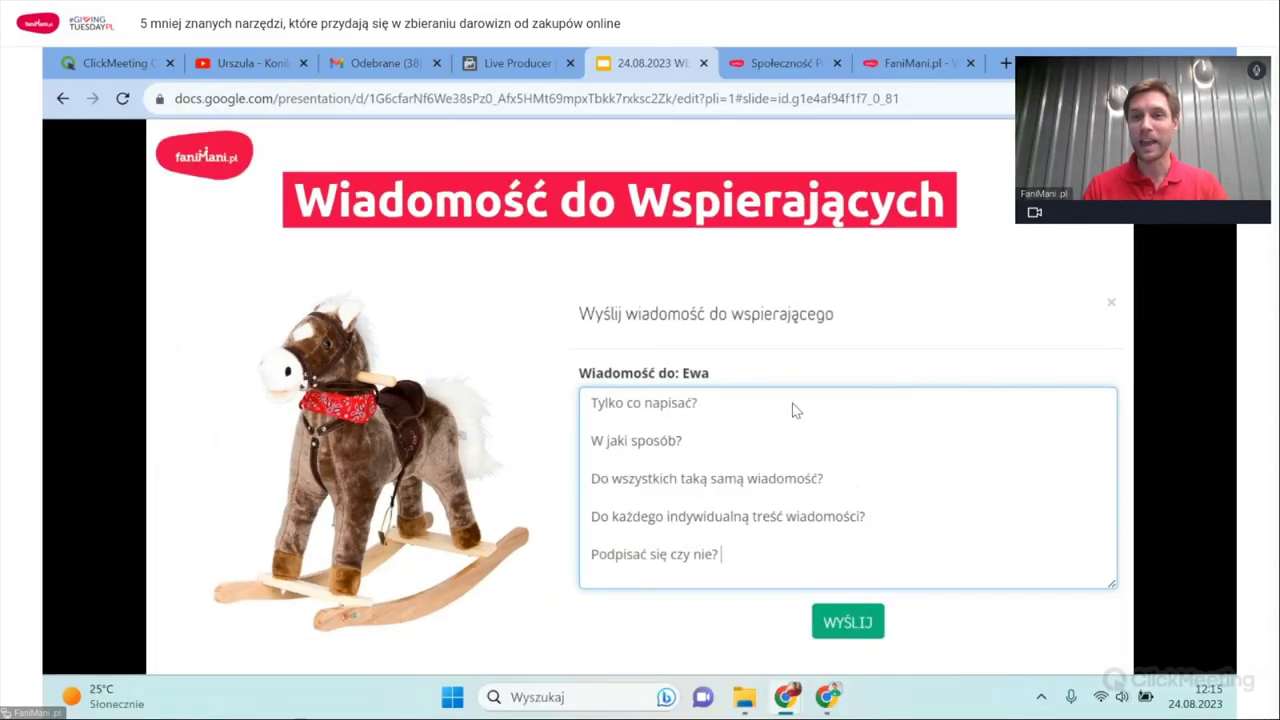
click(921, 67)
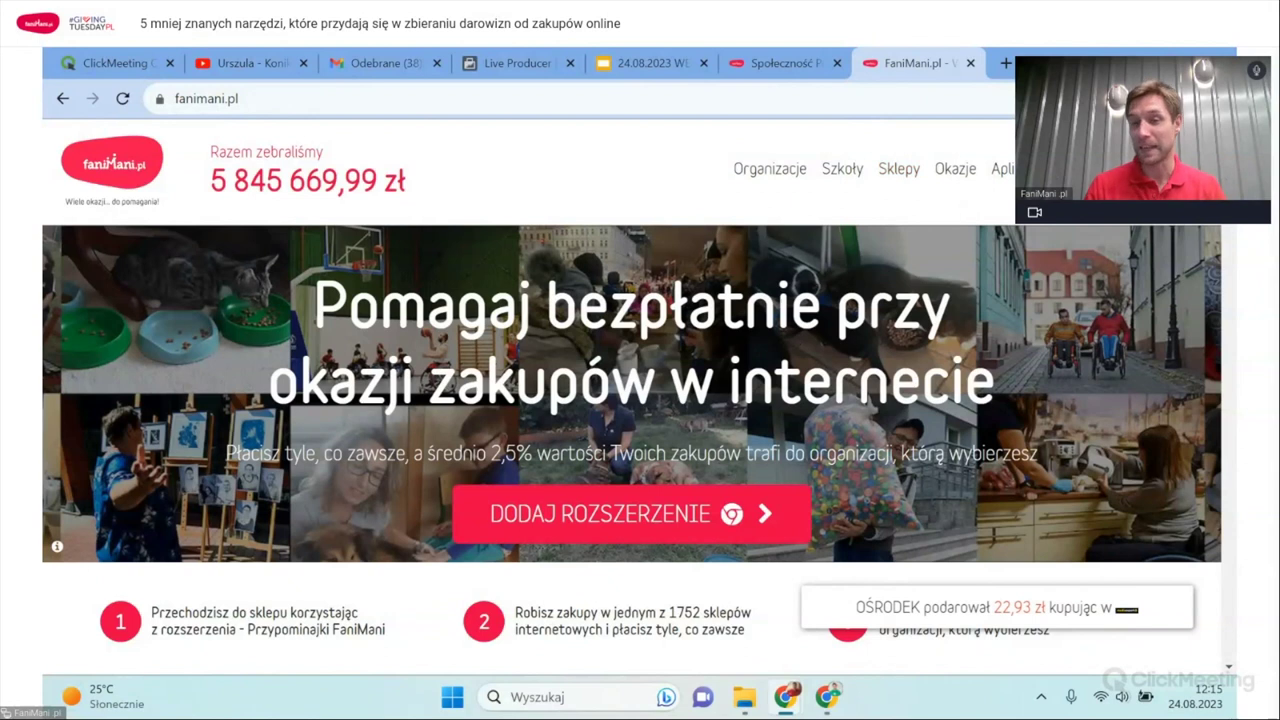
click(1084, 190)
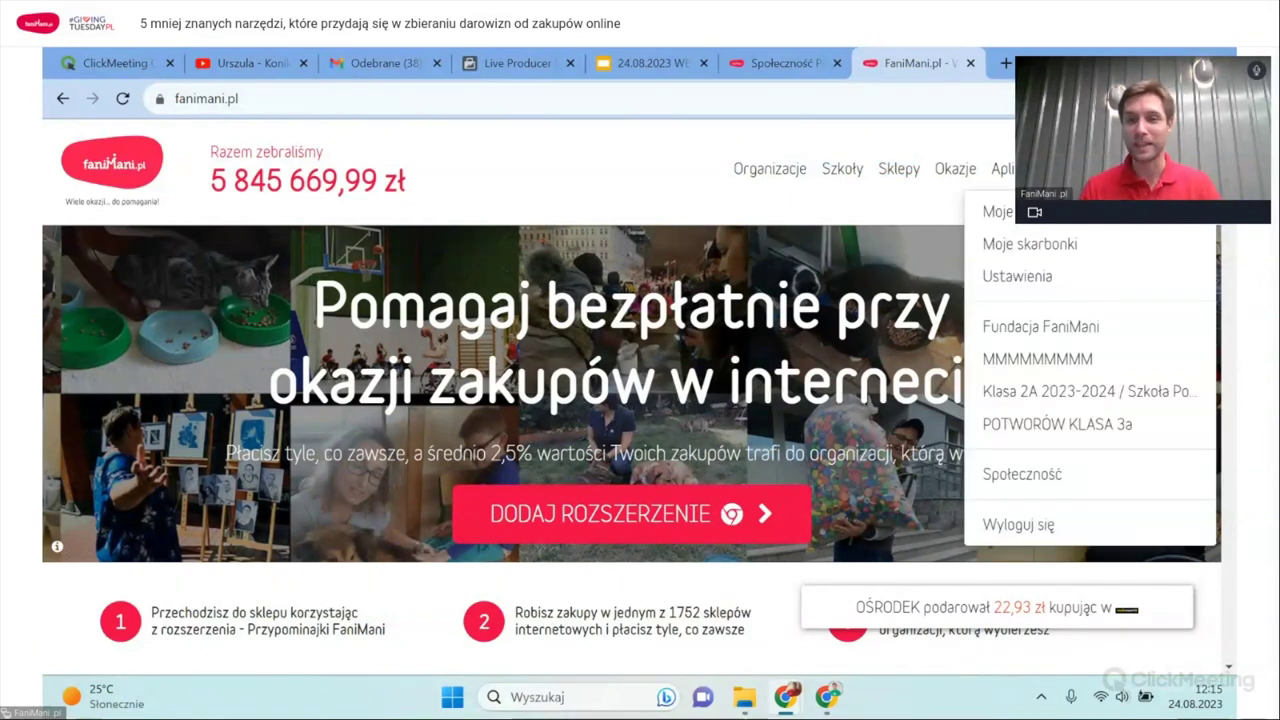
Open the Fundacja FaniMani organisation panel and go to its Wspierający supporters page.
click(1030, 330)
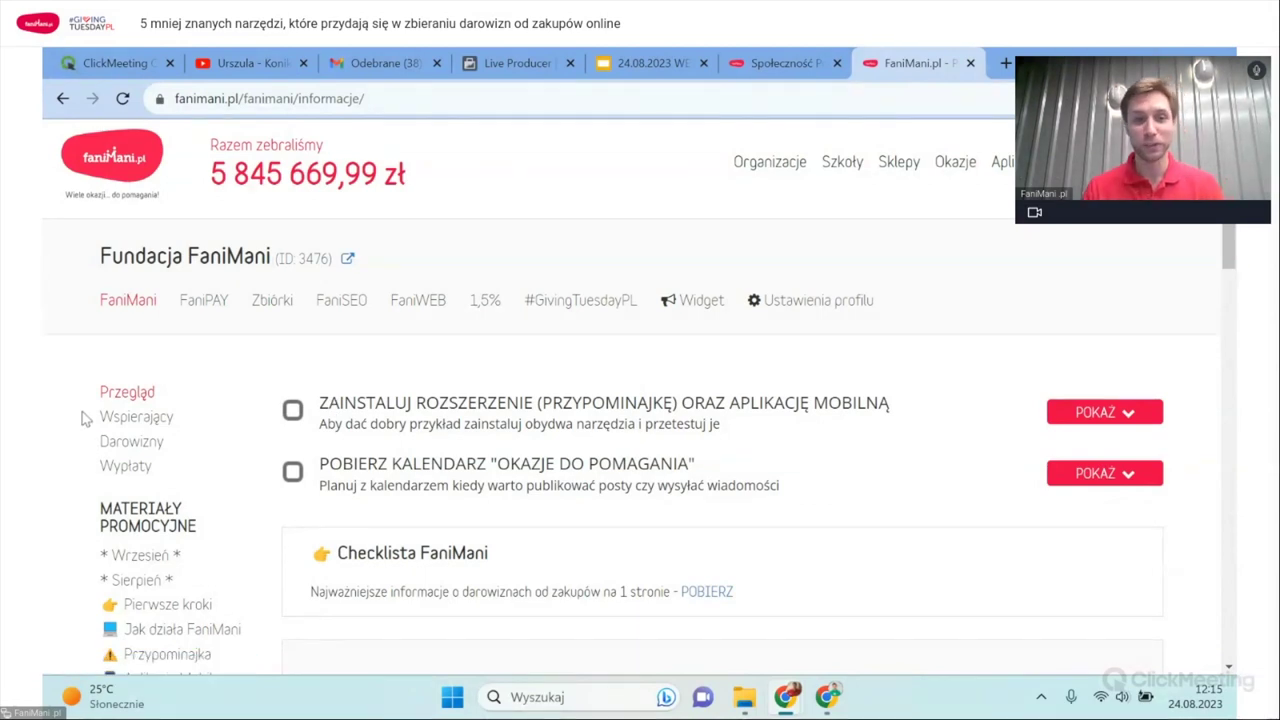
drag(88, 416, 191, 423)
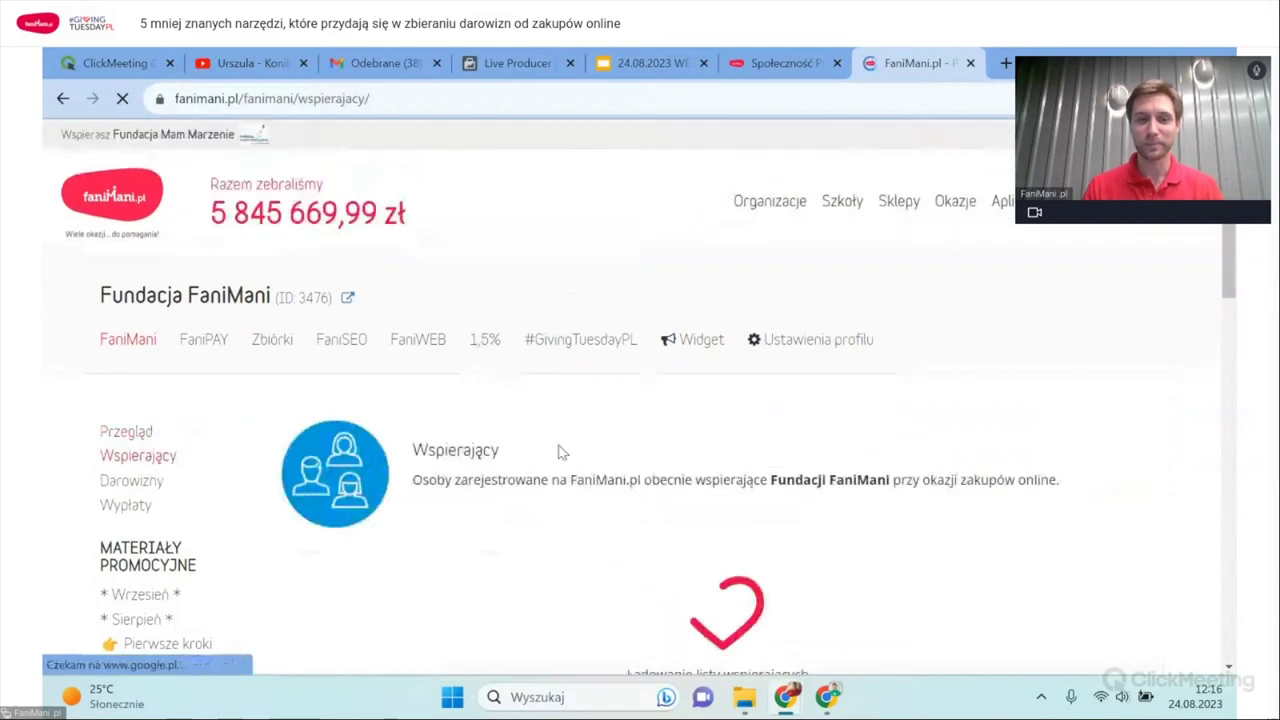
Show 200 supporters per page and scroll through the supporters table.
scroll(557, 447, down, 3)
scroll(557, 447, down, 2)
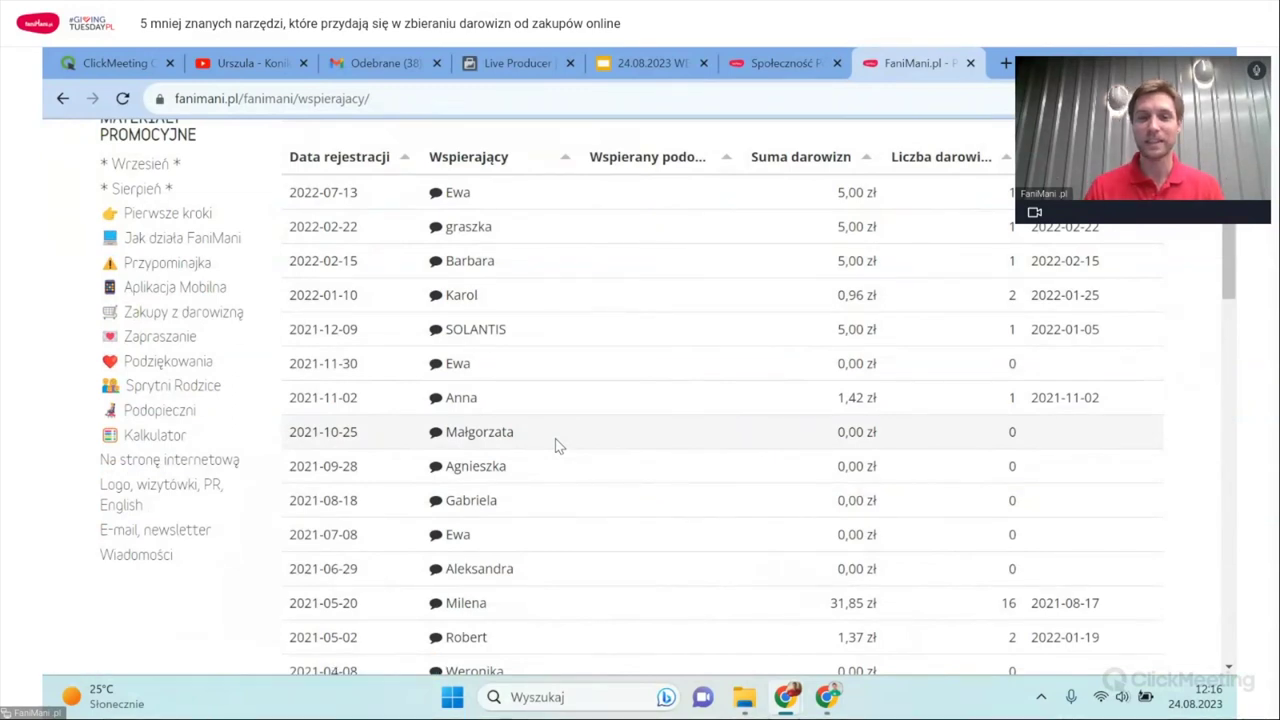
scroll(557, 447, down, 5)
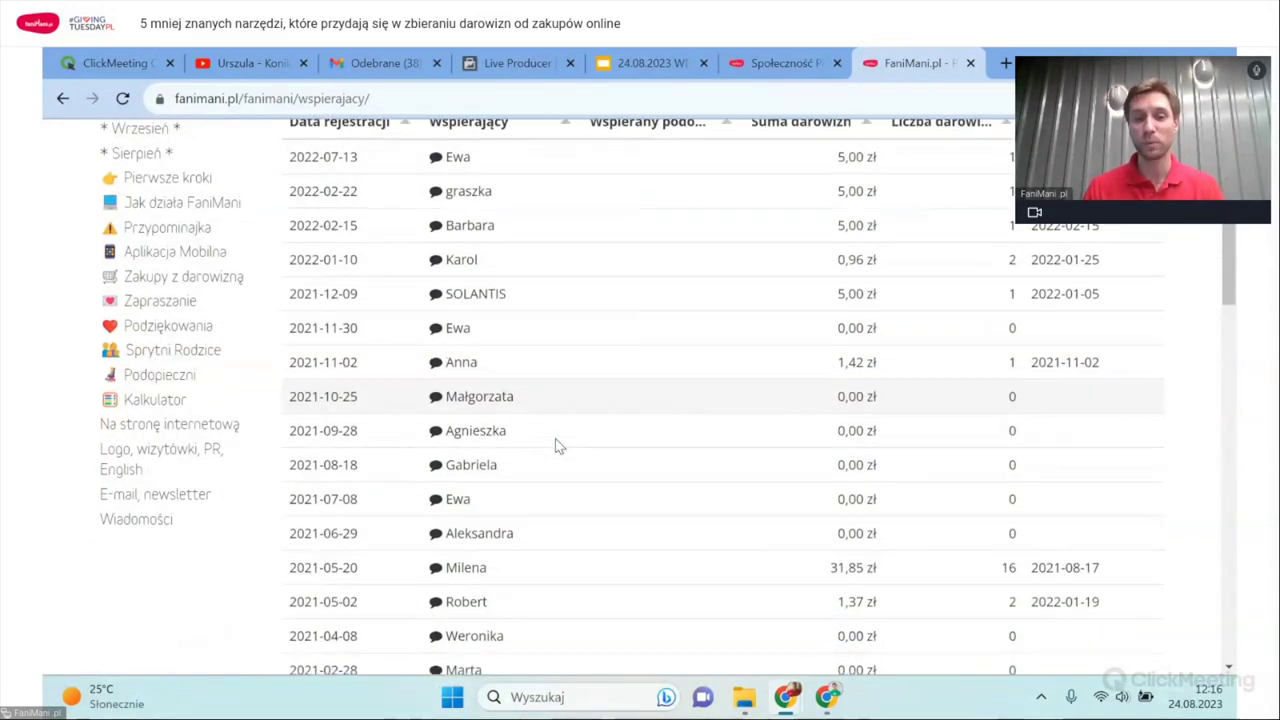
scroll(557, 447, down, 7)
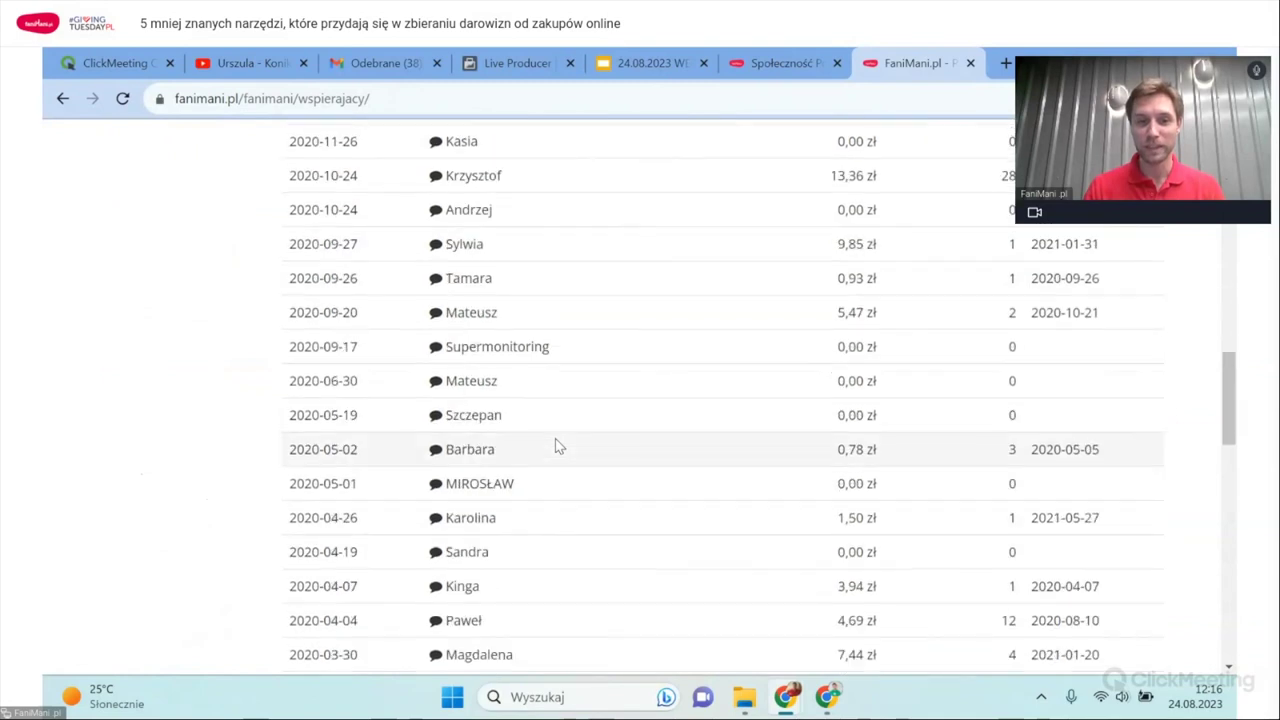
scroll(557, 447, down, 3)
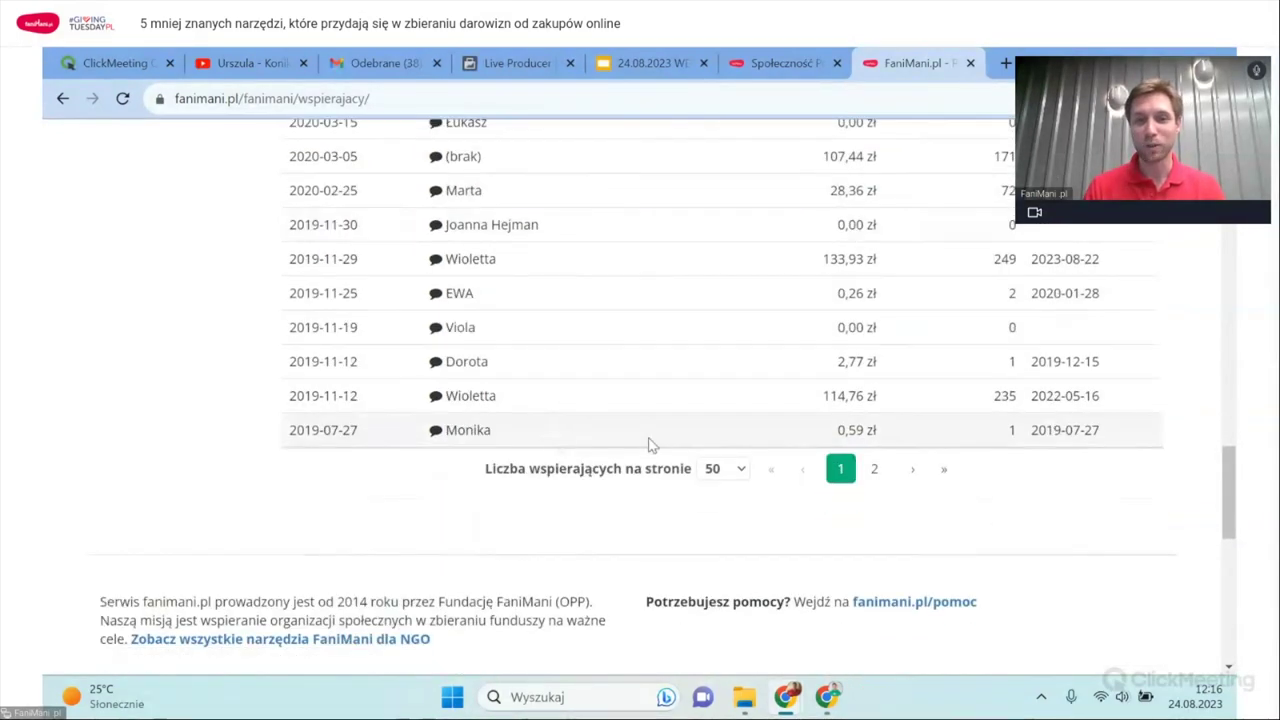
click(722, 468)
click(717, 543)
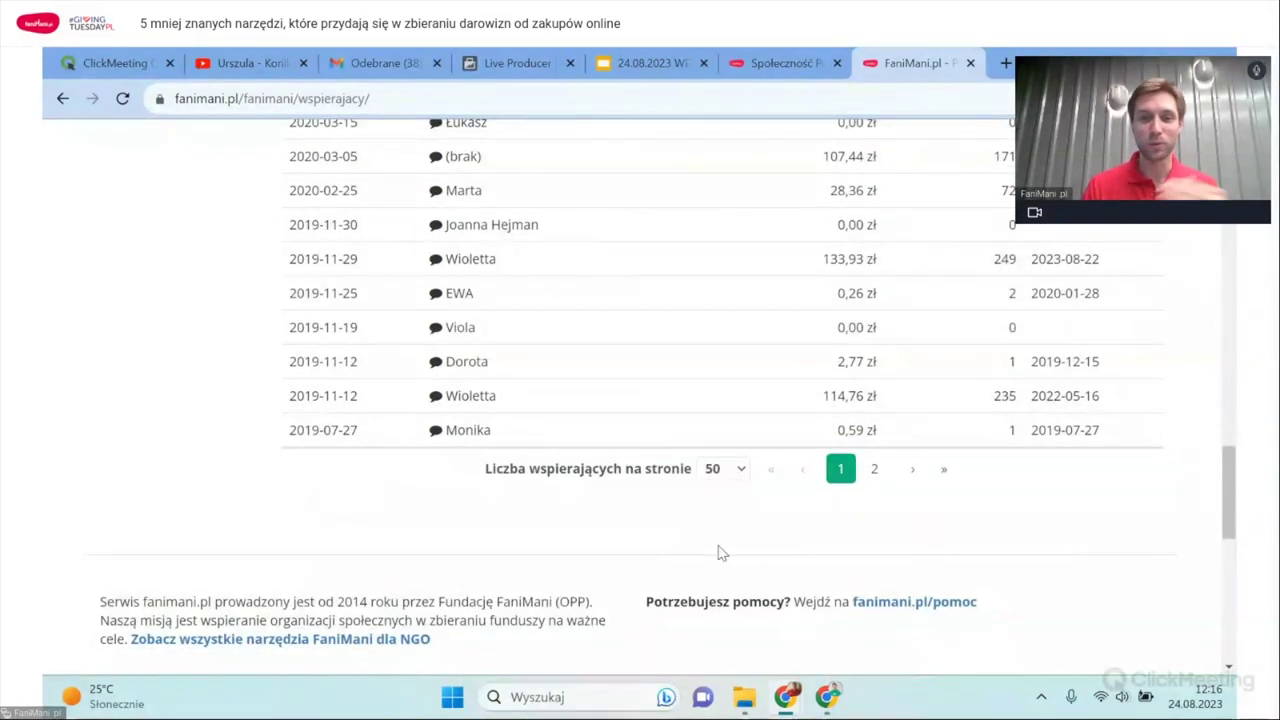
scroll(717, 546, down, 1)
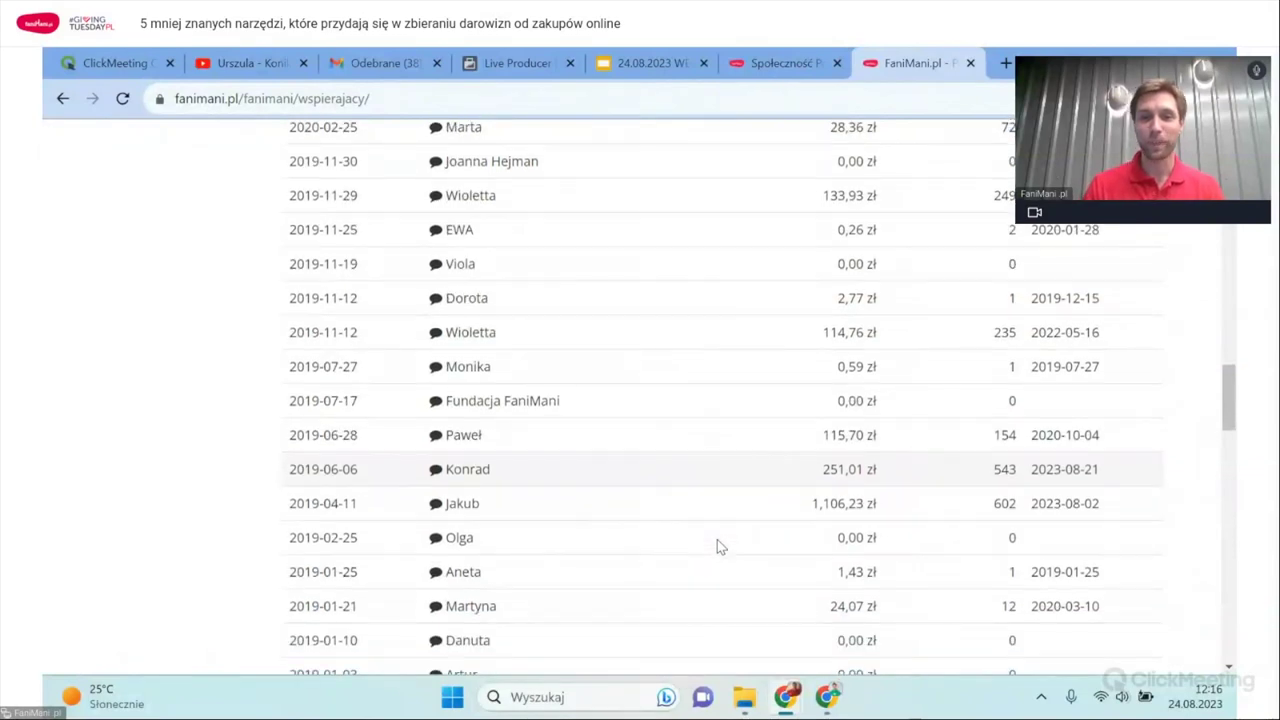
scroll(717, 546, down, 2)
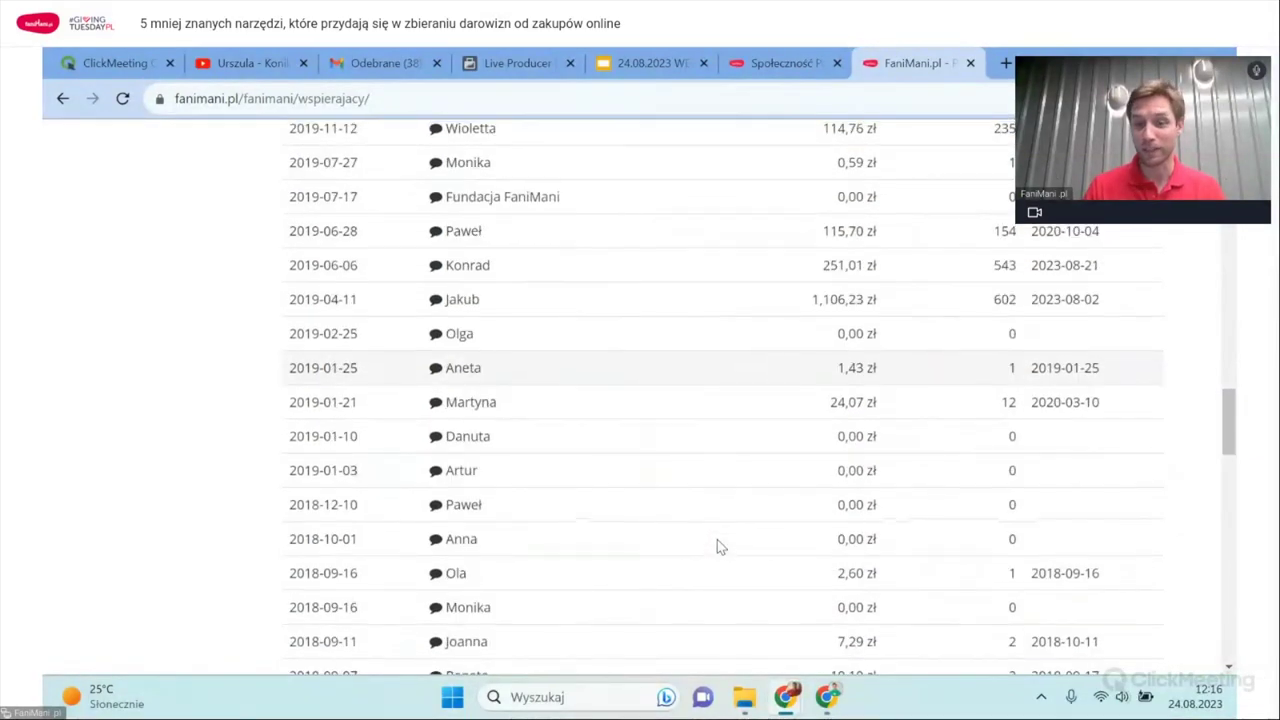
scroll(717, 546, up, 3)
scroll(717, 546, up, 3)
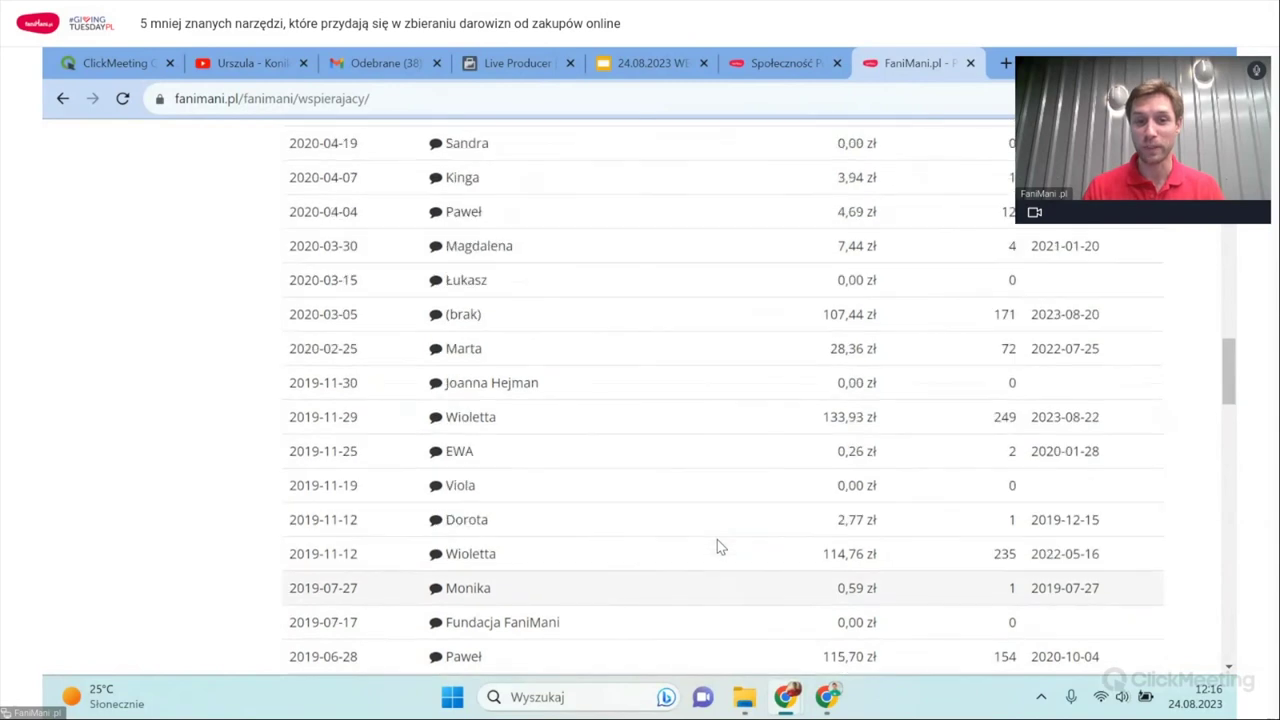
scroll(717, 546, up, 2)
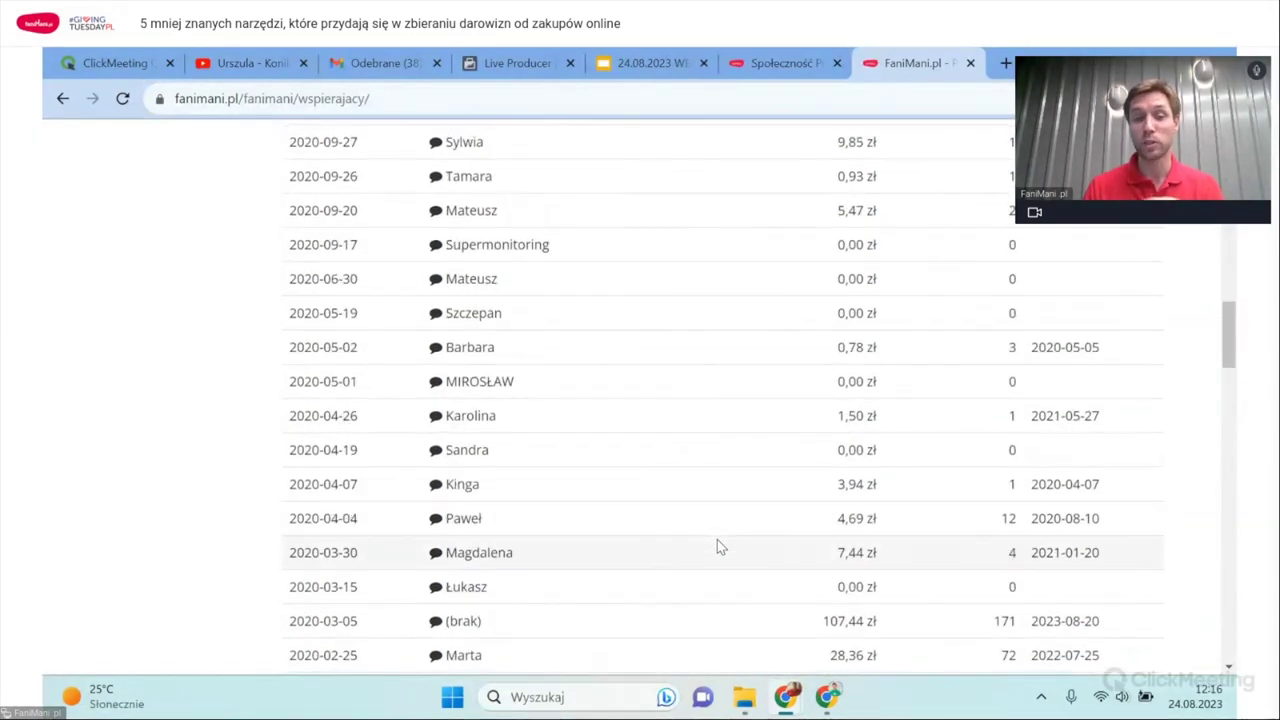
scroll(717, 546, up, 1)
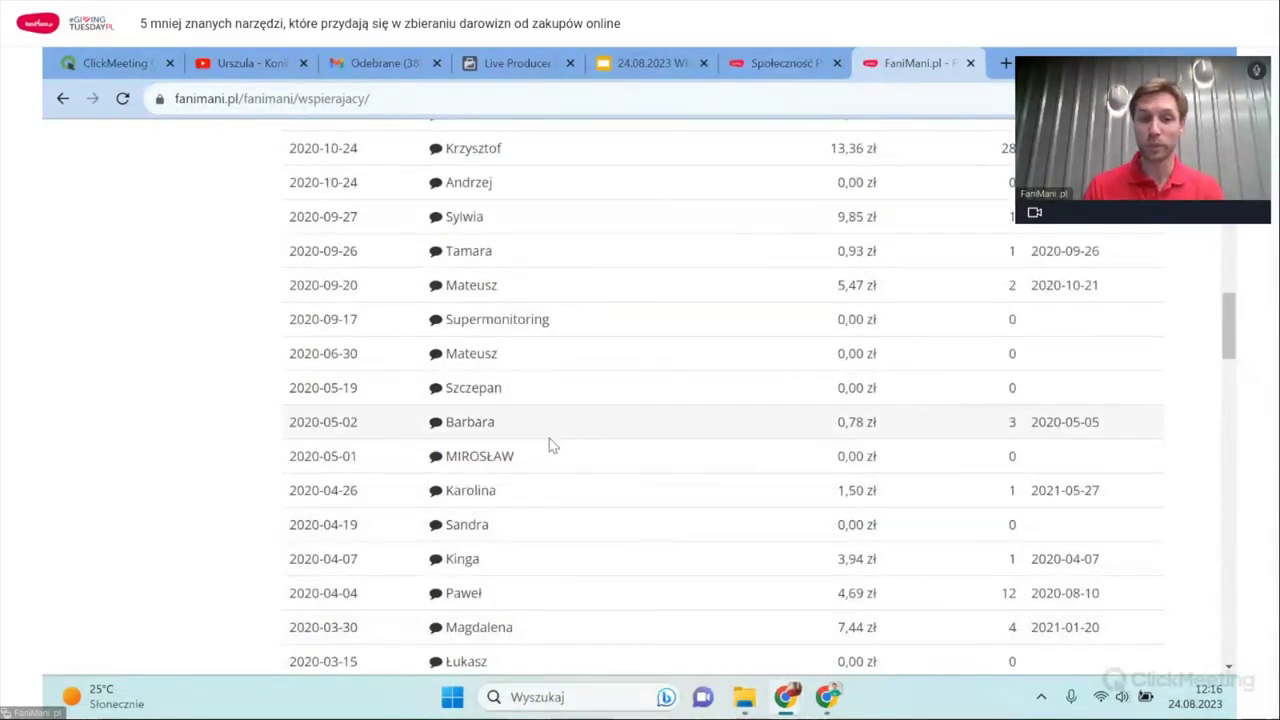
Highlight several supporter names, including Supermonitoring, then start a message to the newest supporter.
drag(515, 390, 440, 392)
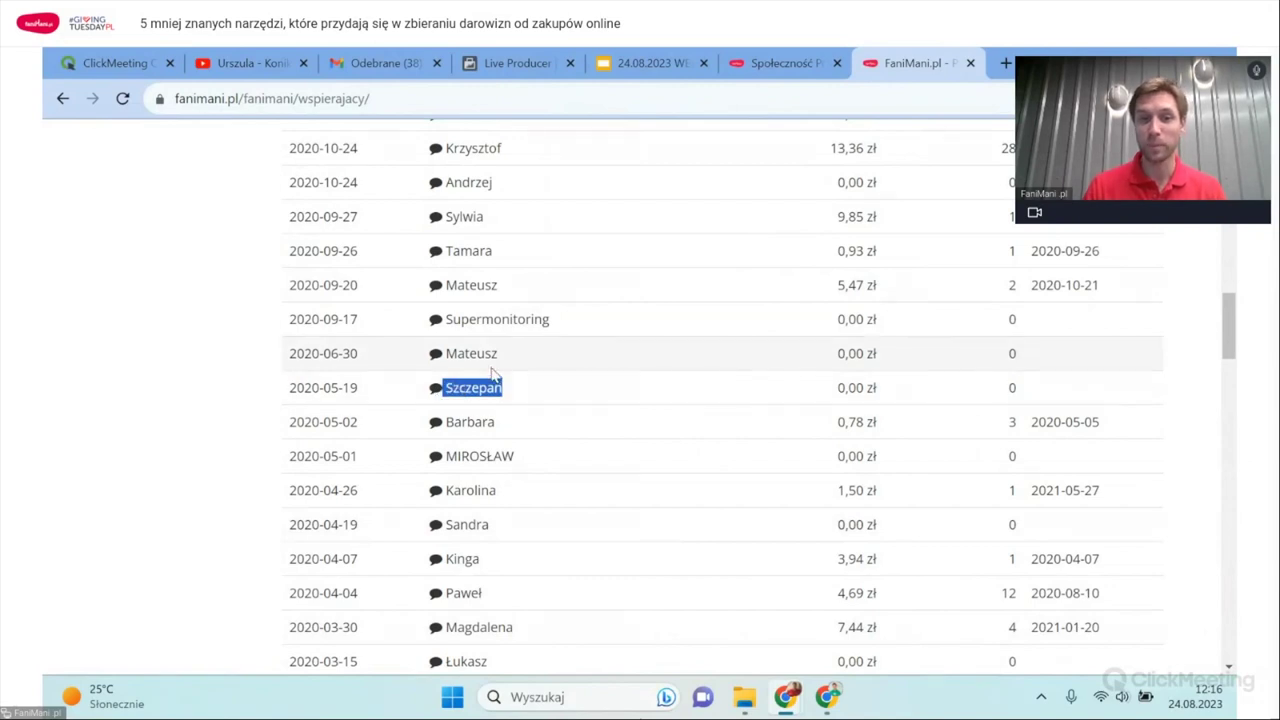
drag(498, 355, 417, 368)
drag(498, 285, 443, 268)
drag(494, 226, 443, 232)
drag(566, 335, 443, 325)
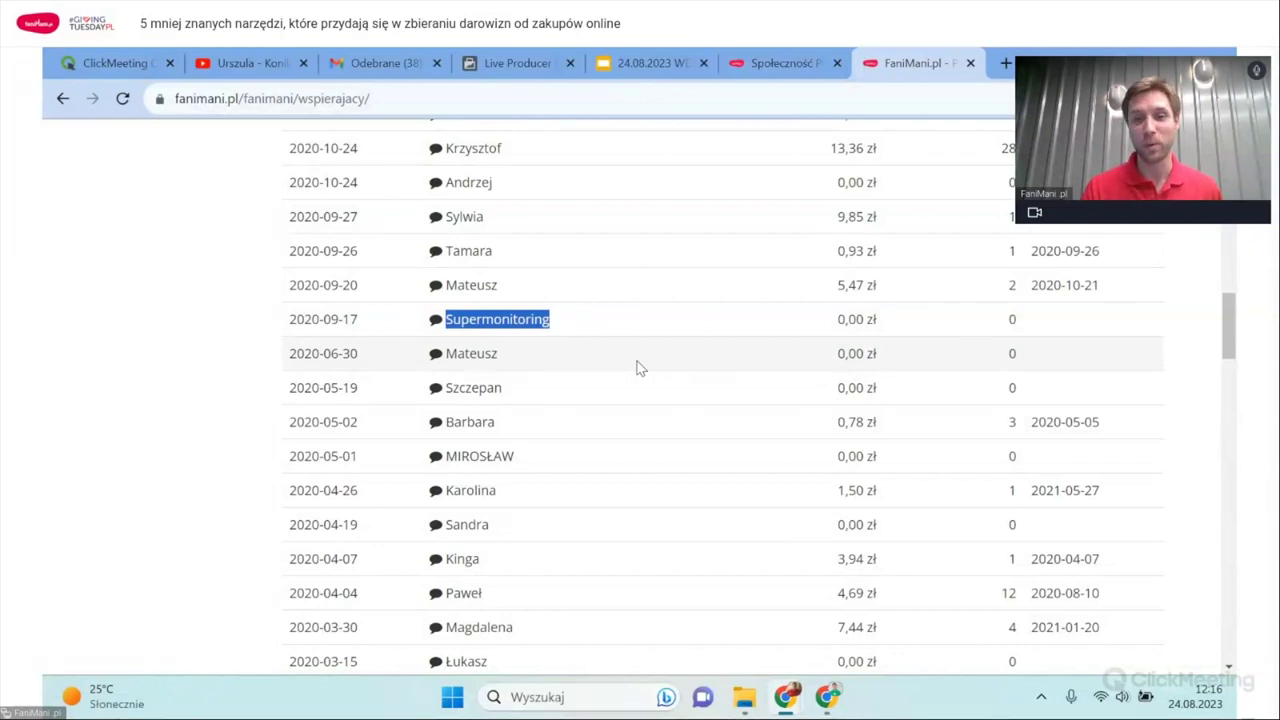
scroll(640, 368, up, 1)
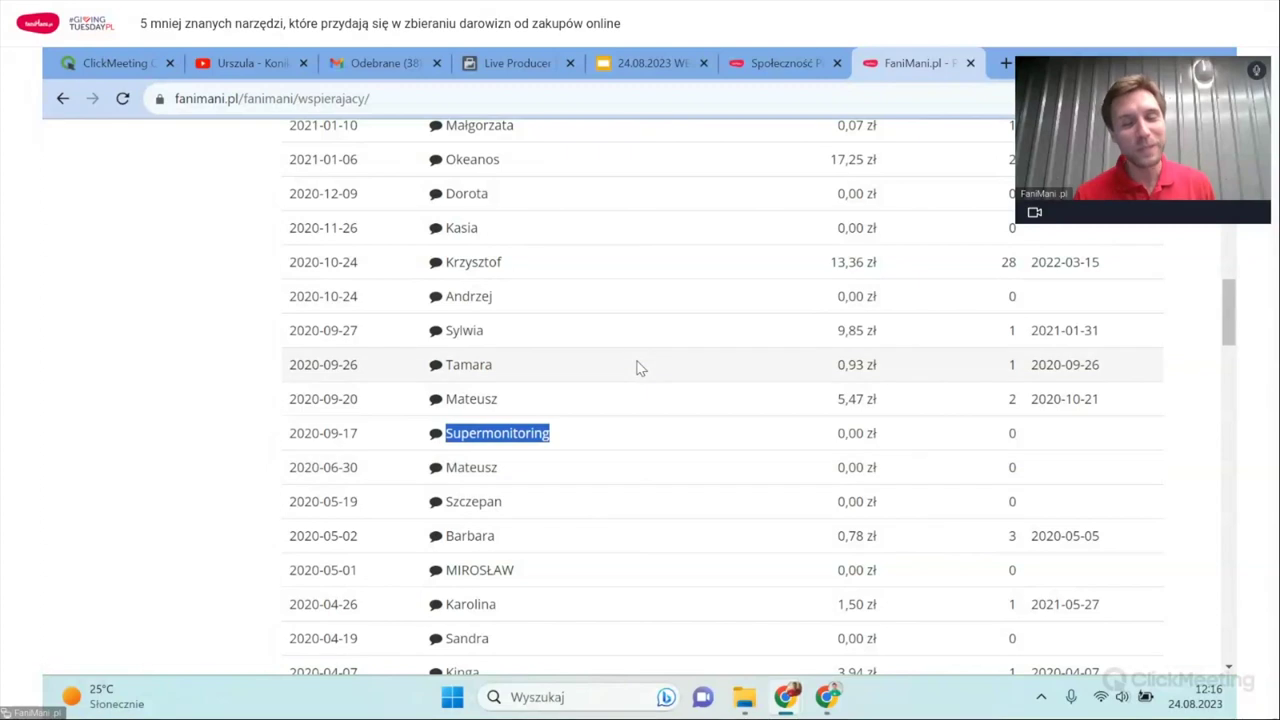
scroll(640, 368, up, 5)
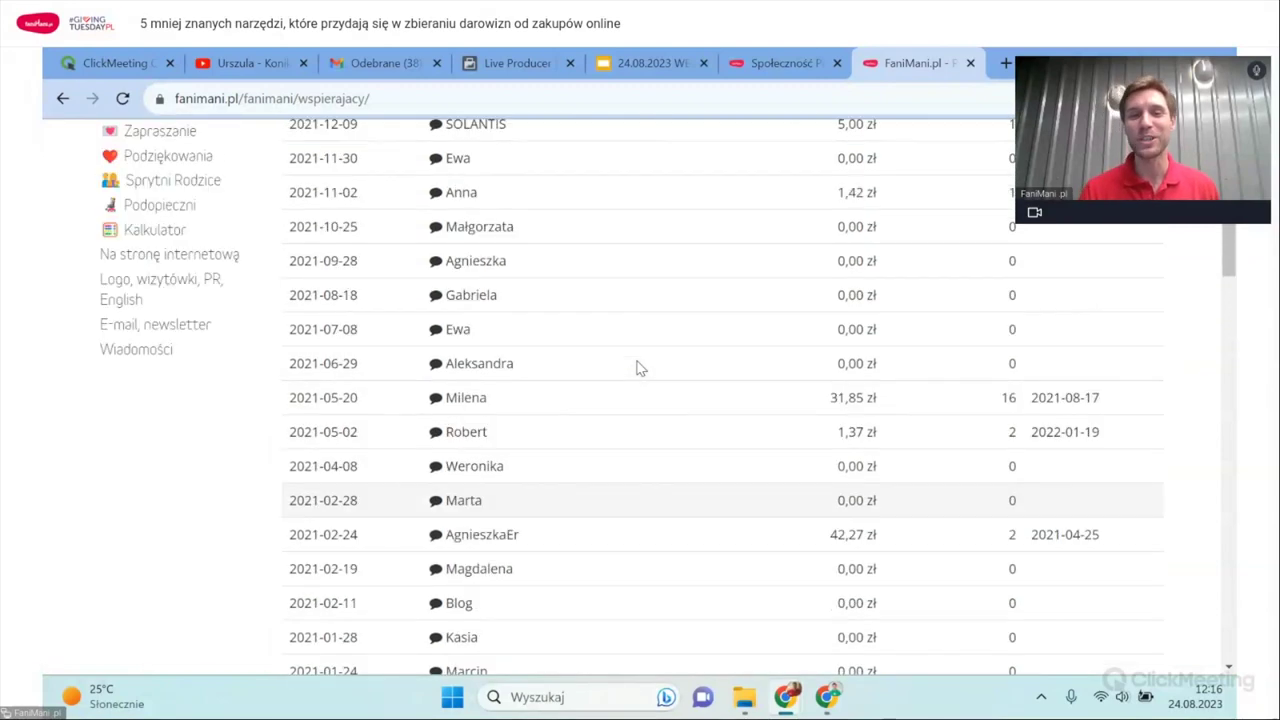
scroll(640, 368, up, 3)
scroll(640, 368, down, 1)
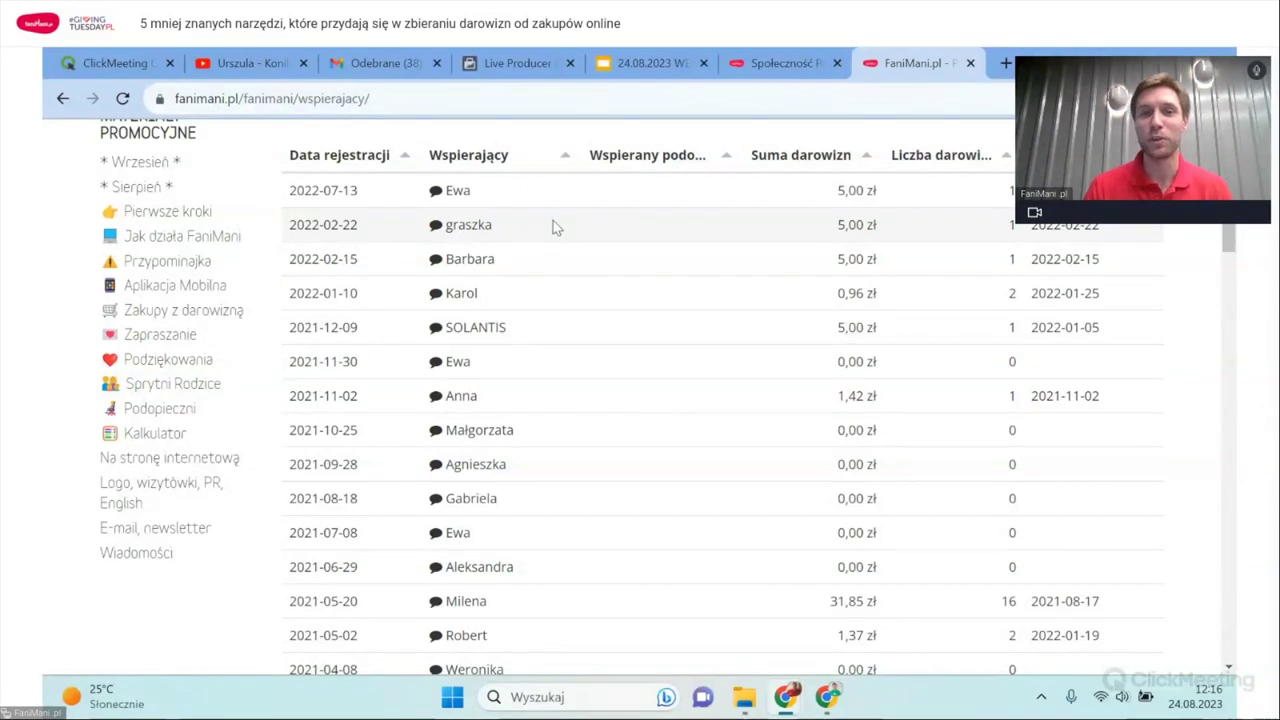
double_click(448, 195)
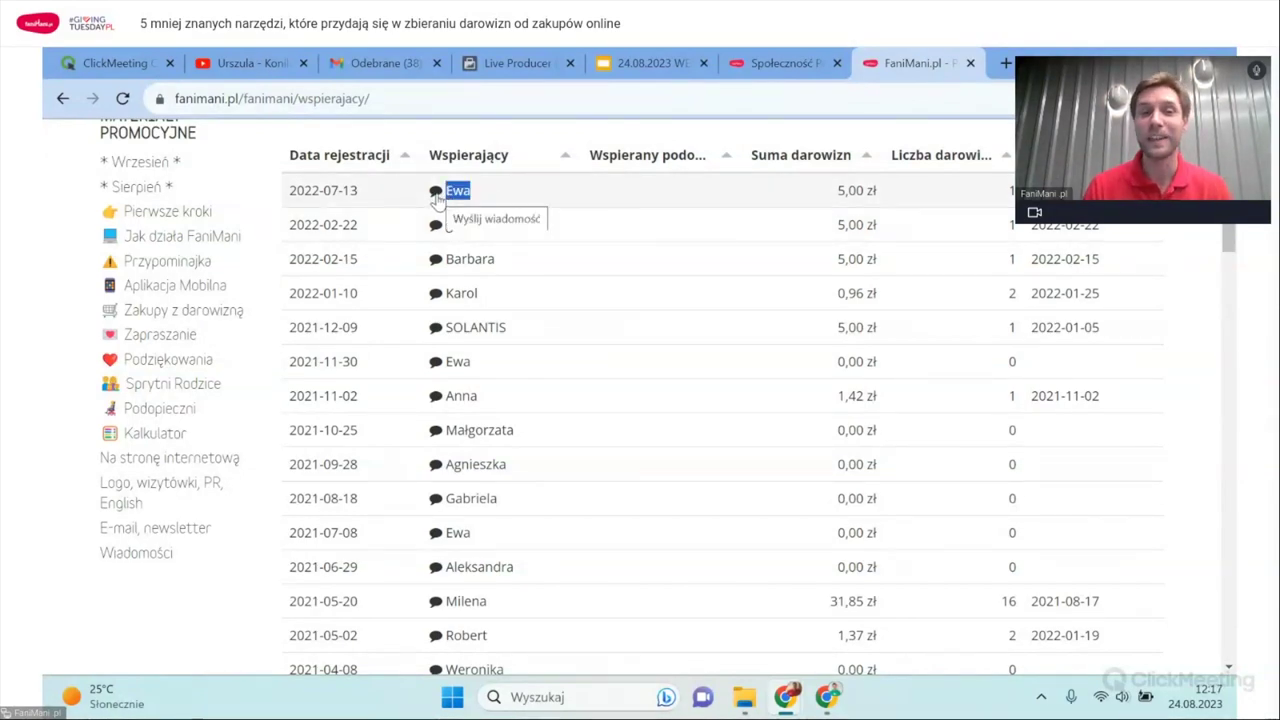
click(436, 193)
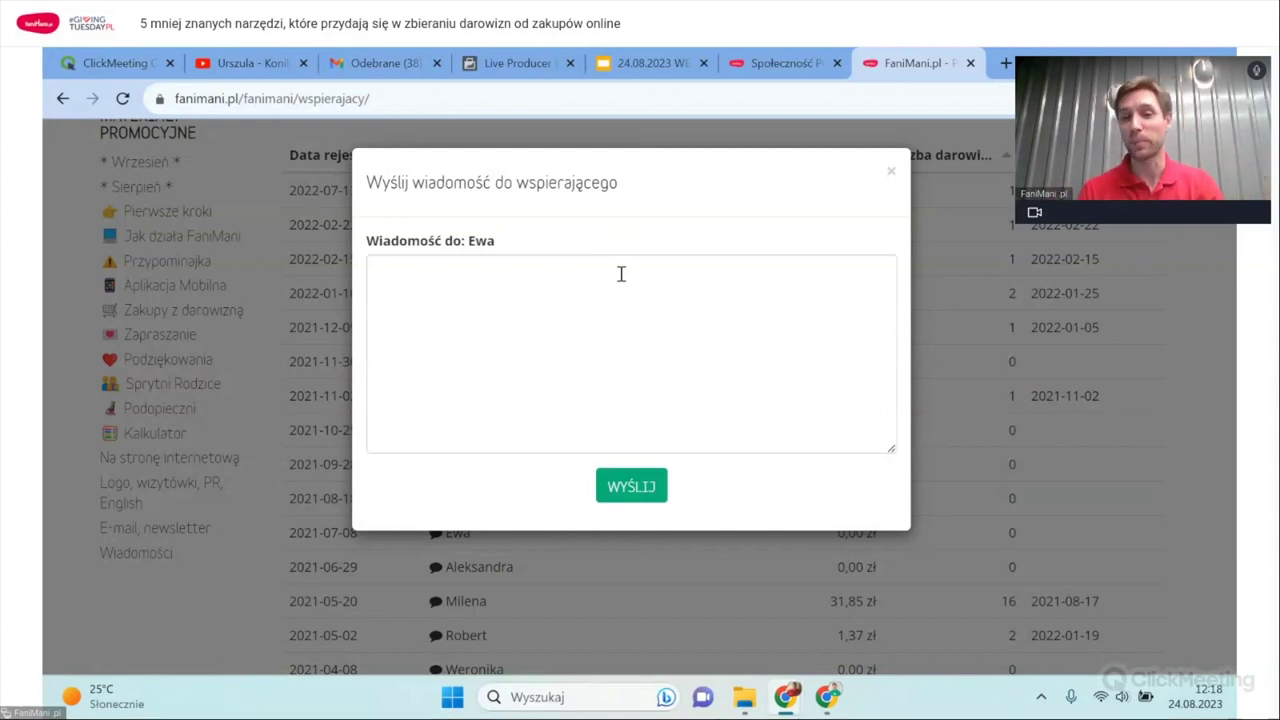
Close the supporter message dialog without sending anything.
click(893, 176)
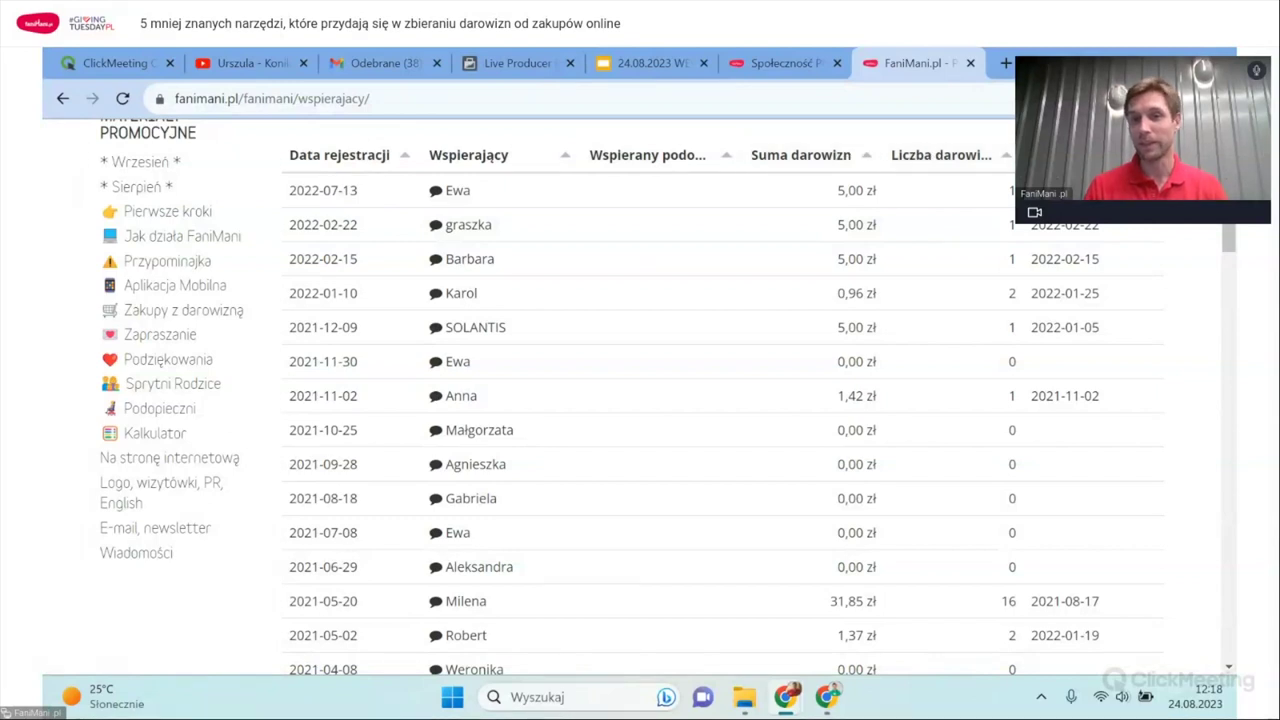
Sort supporters by donation total, smallest first, and highlight the top supporters' names.
click(829, 160)
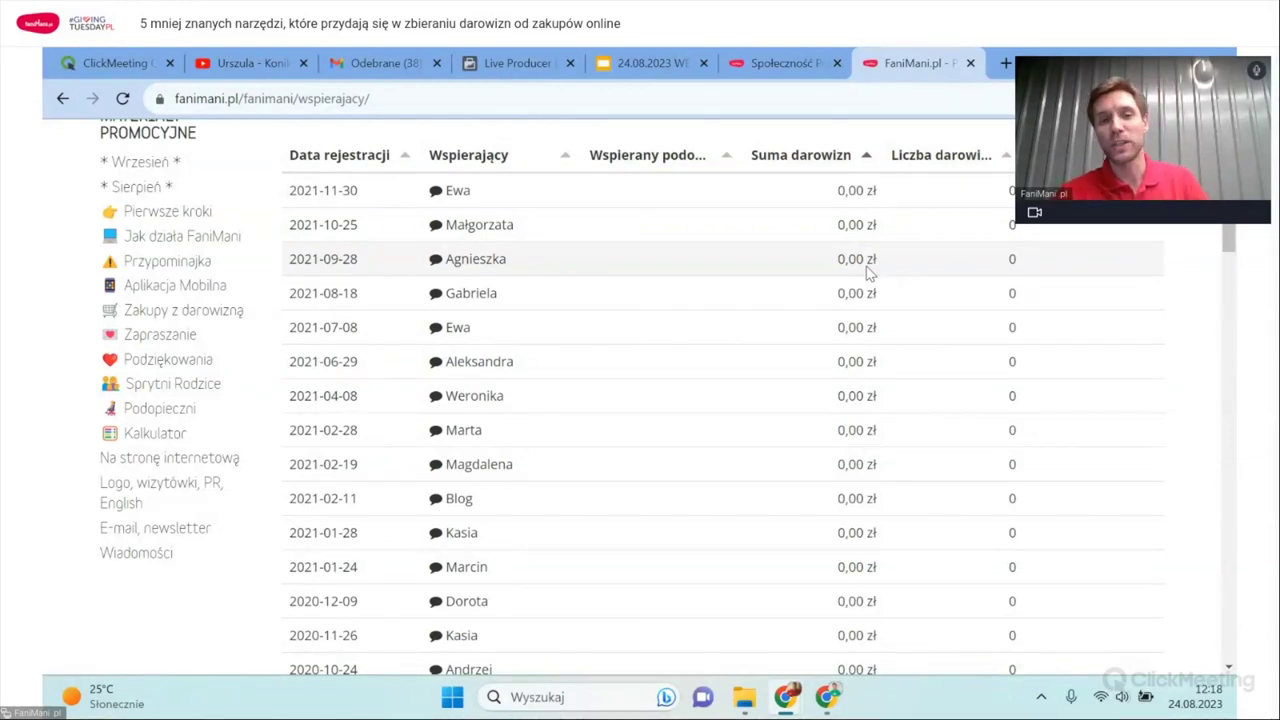
double_click(458, 191)
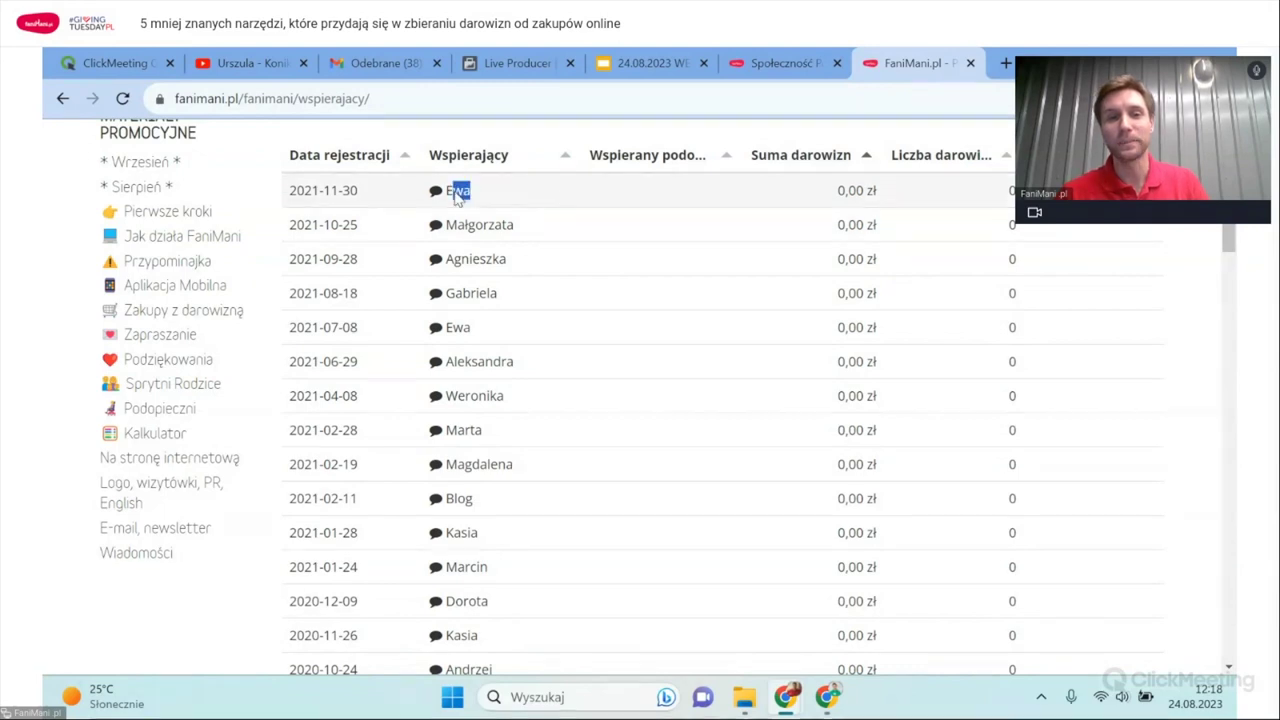
drag(514, 226, 463, 234)
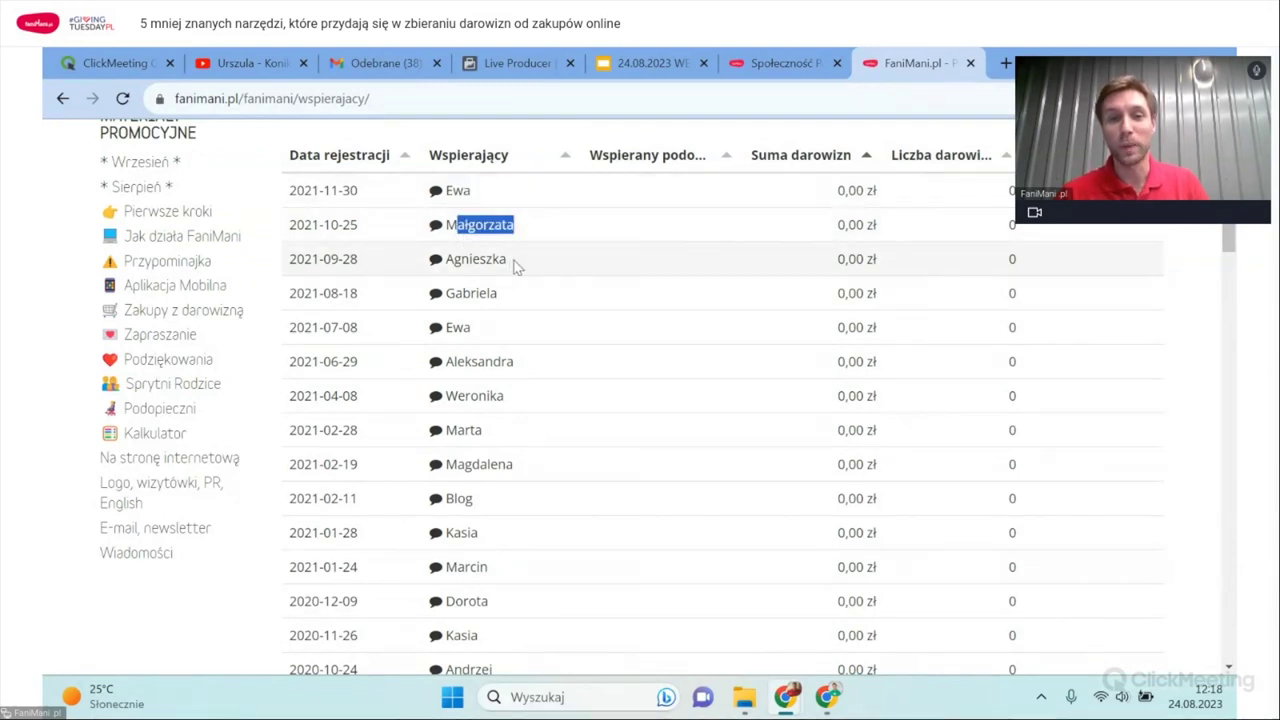
double_click(503, 262)
drag(480, 327, 442, 328)
drag(515, 300, 557, 300)
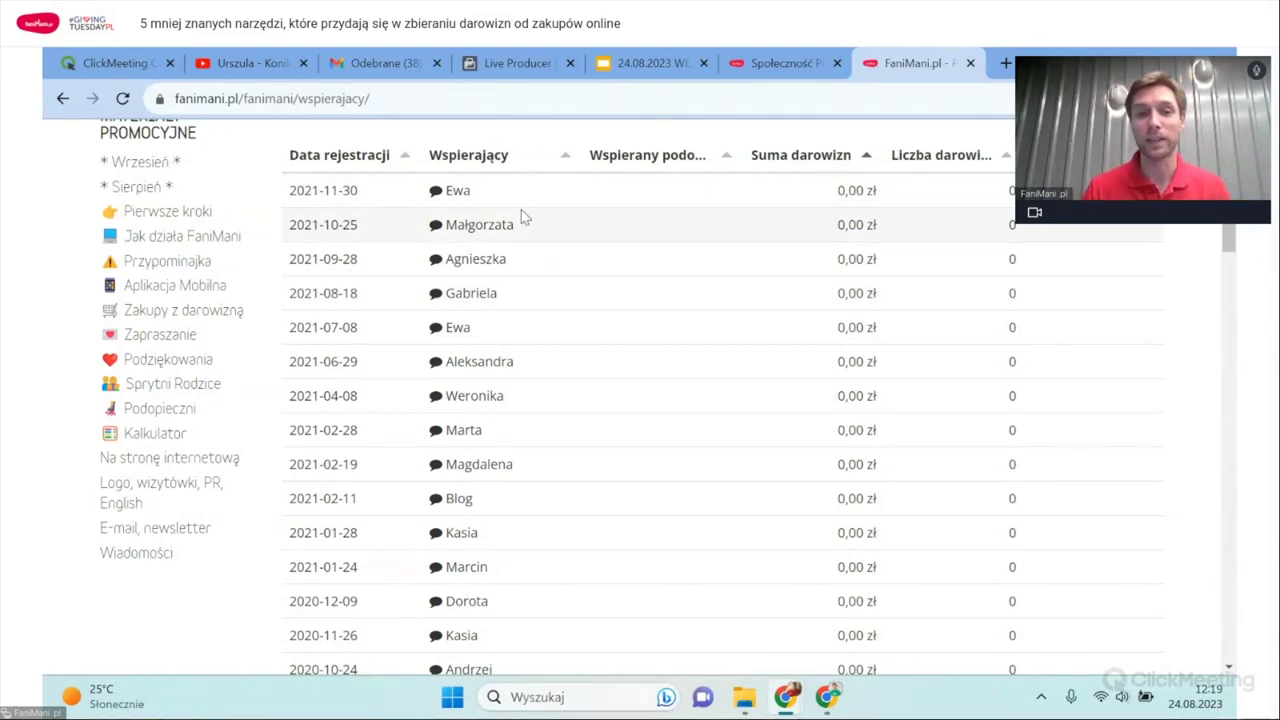
Point out the 2021-10-25 registration date and 0,00 zł totals, then message that supporter.
drag(454, 229, 895, 237)
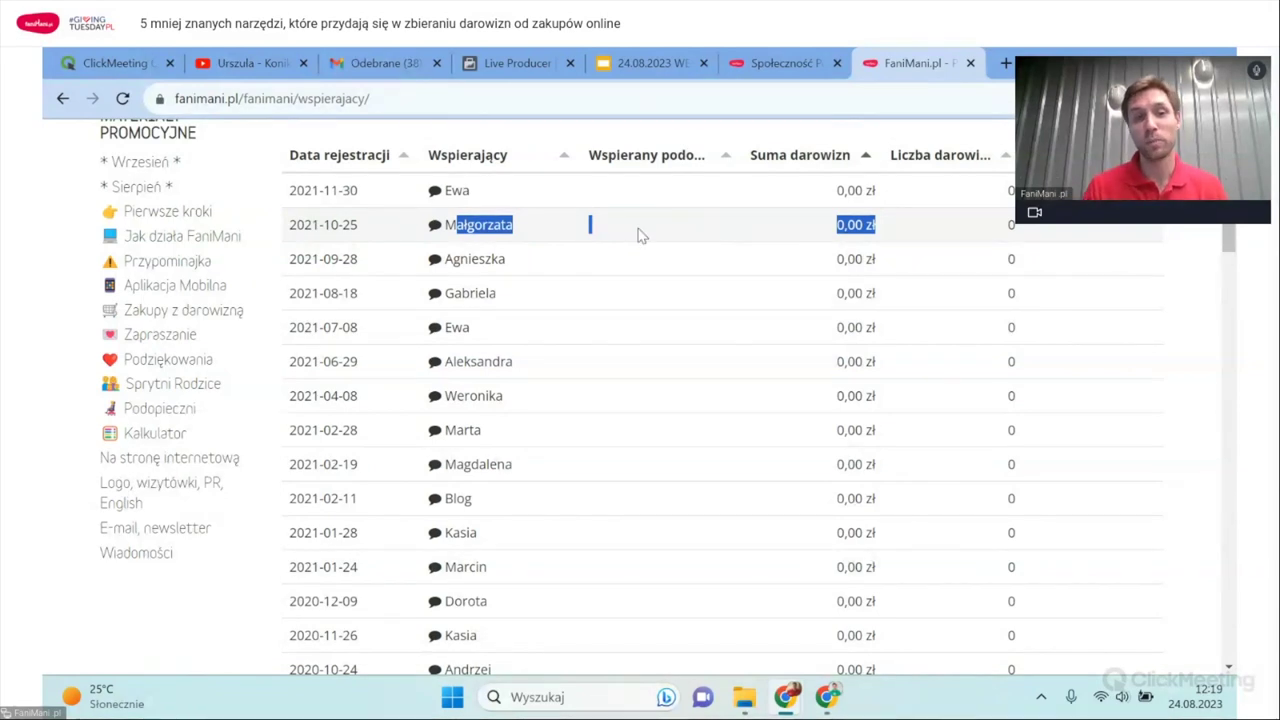
drag(292, 226, 321, 232)
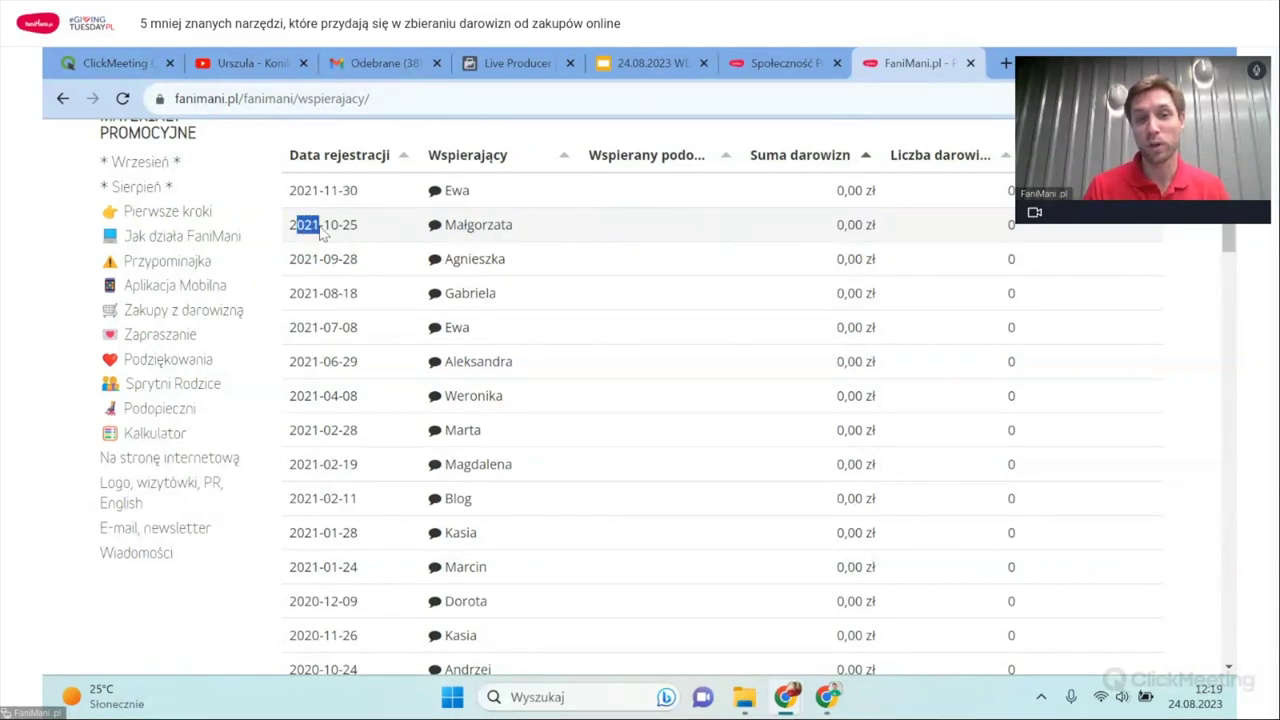
double_click(506, 229)
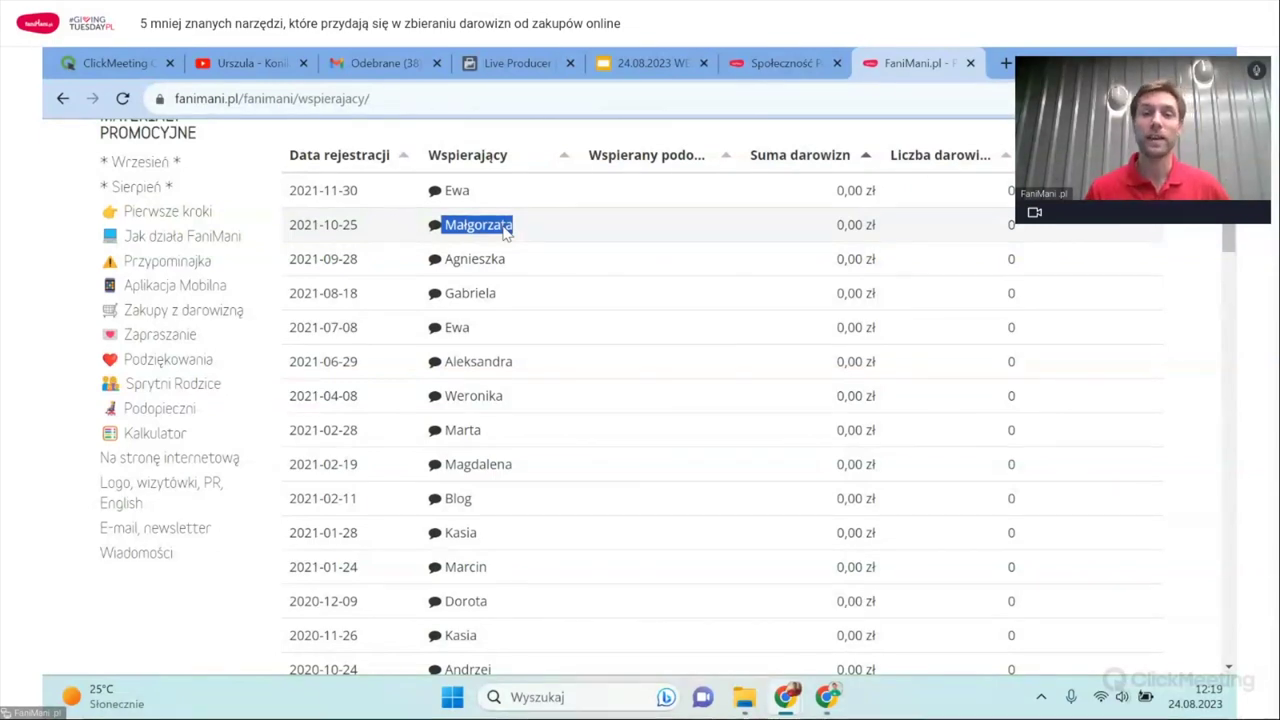
click(497, 234)
double_click(497, 230)
double_click(490, 262)
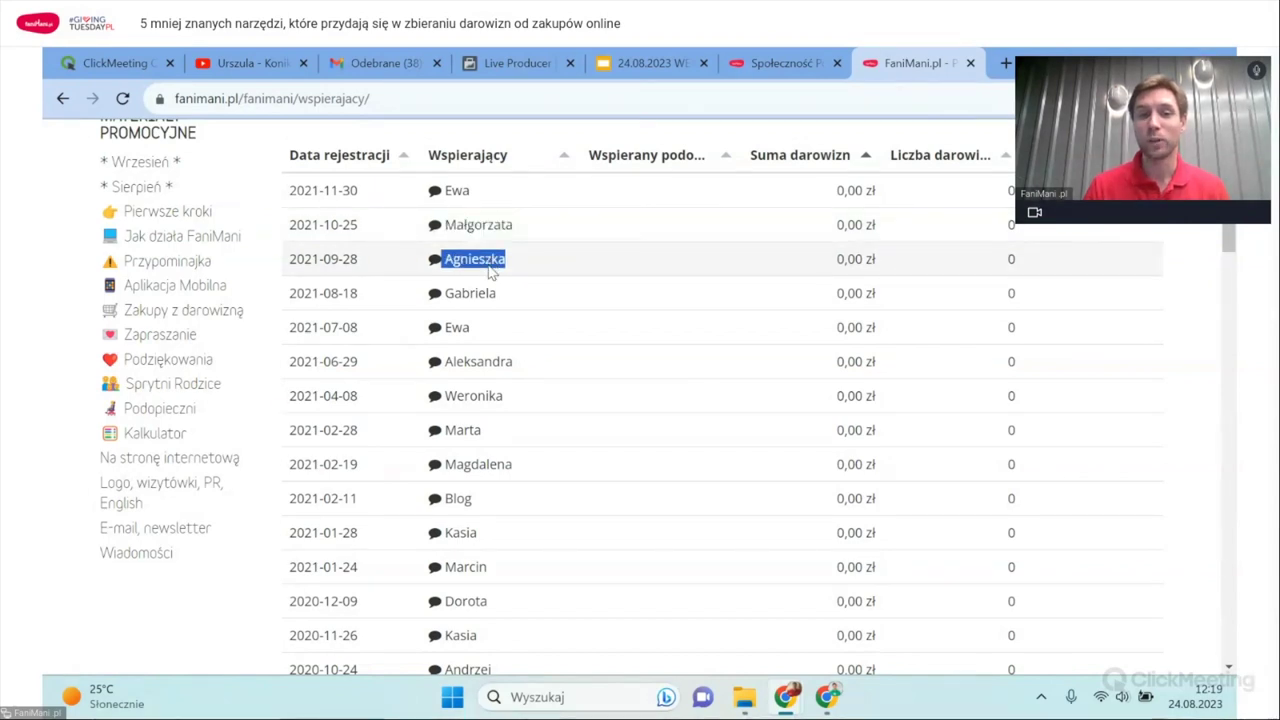
click(790, 235)
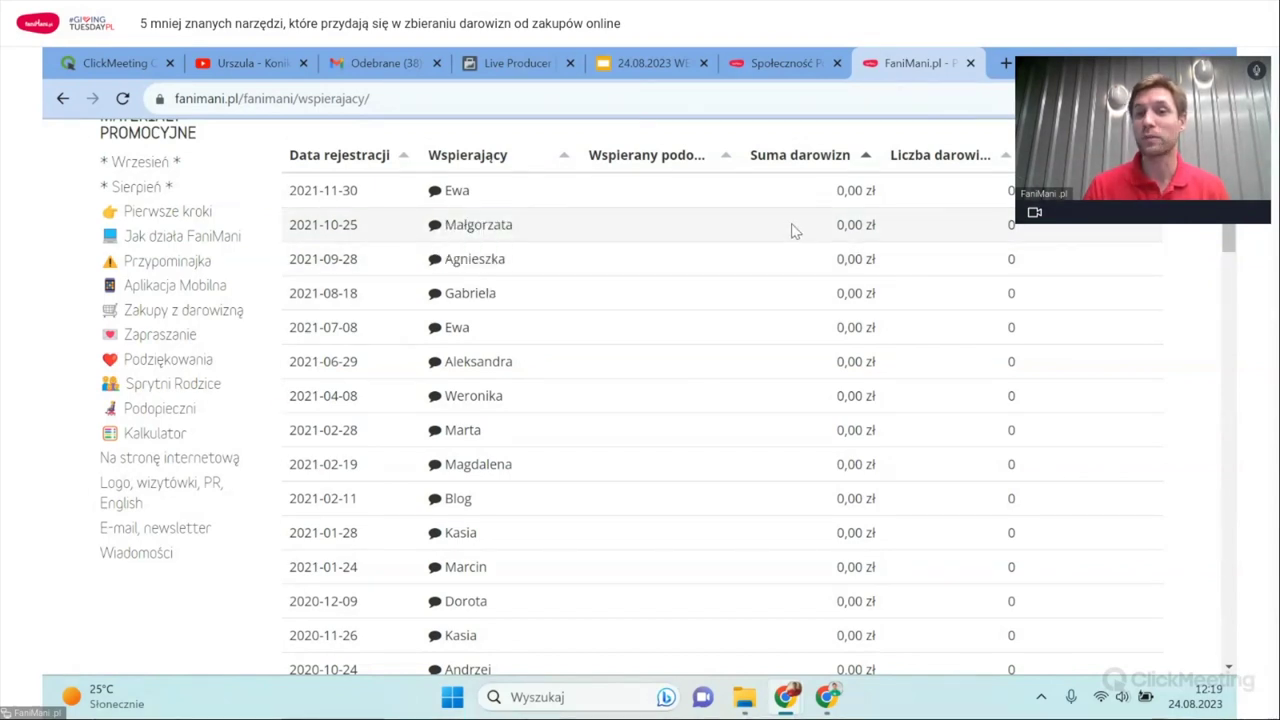
drag(834, 191, 879, 229)
click(434, 225)
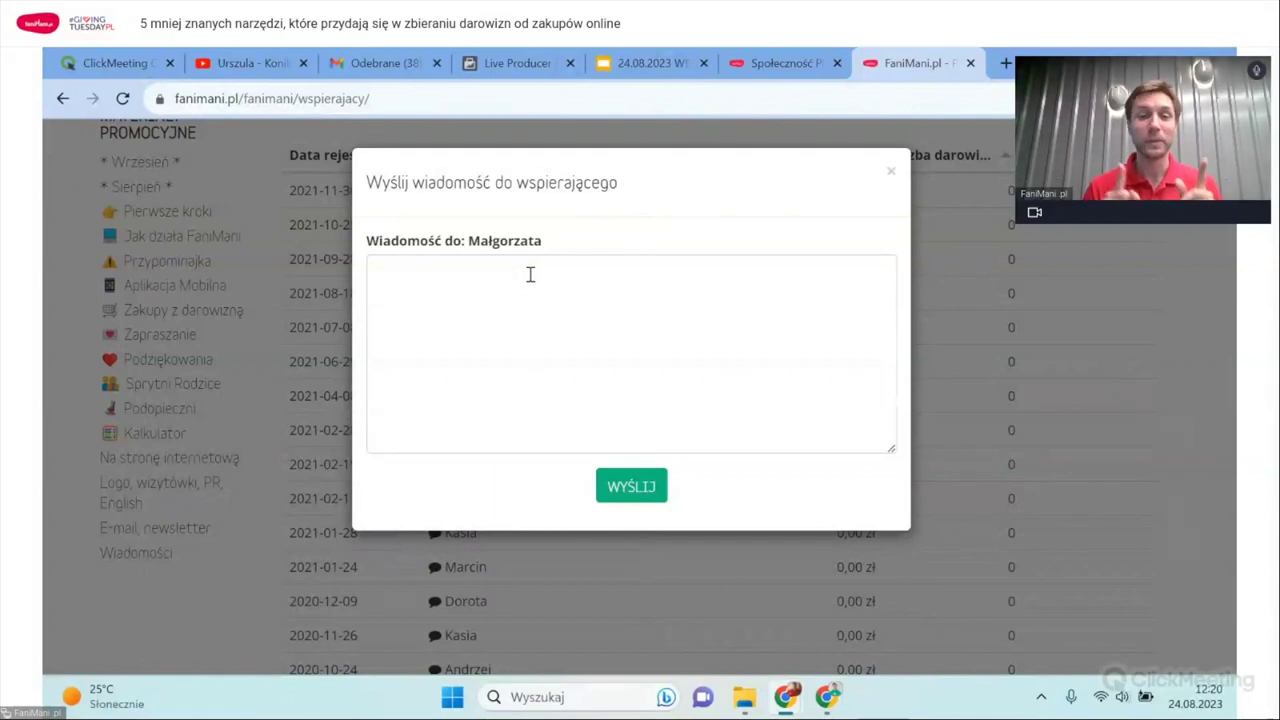
click(892, 176)
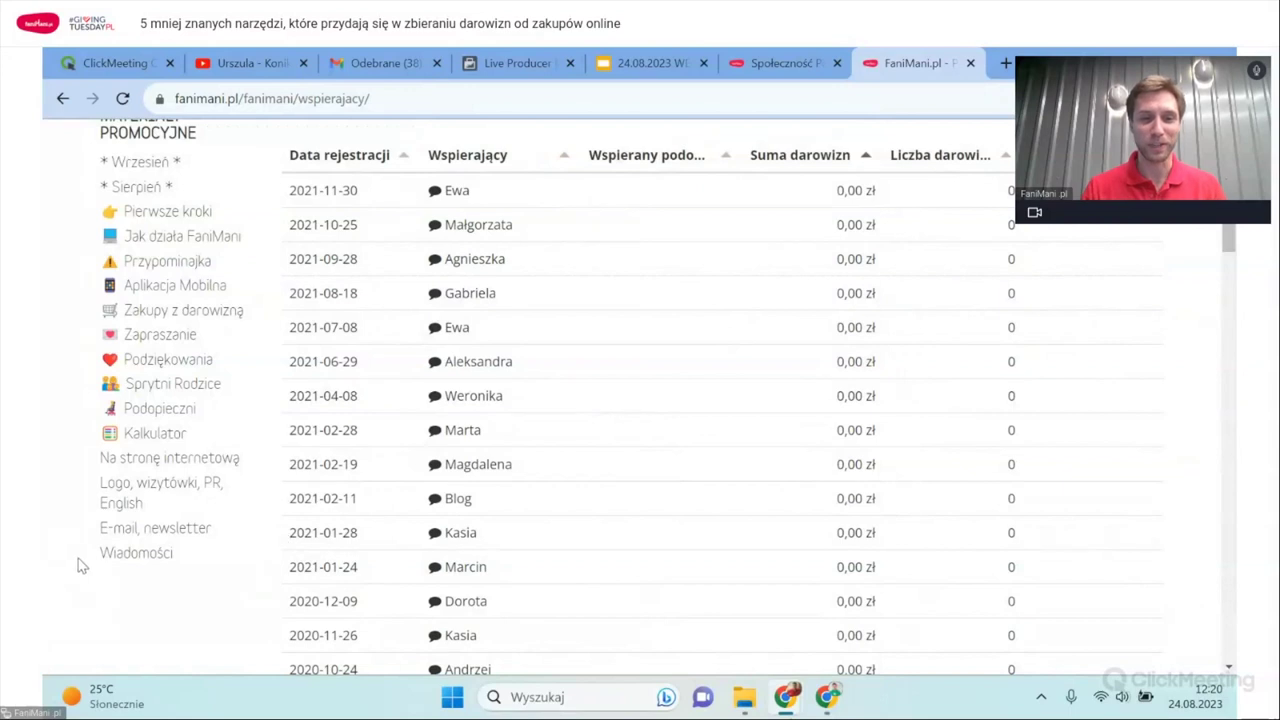
Highlight the messages link and a 0,00 zł total, then sort by donation total, largest first.
drag(92, 554, 130, 575)
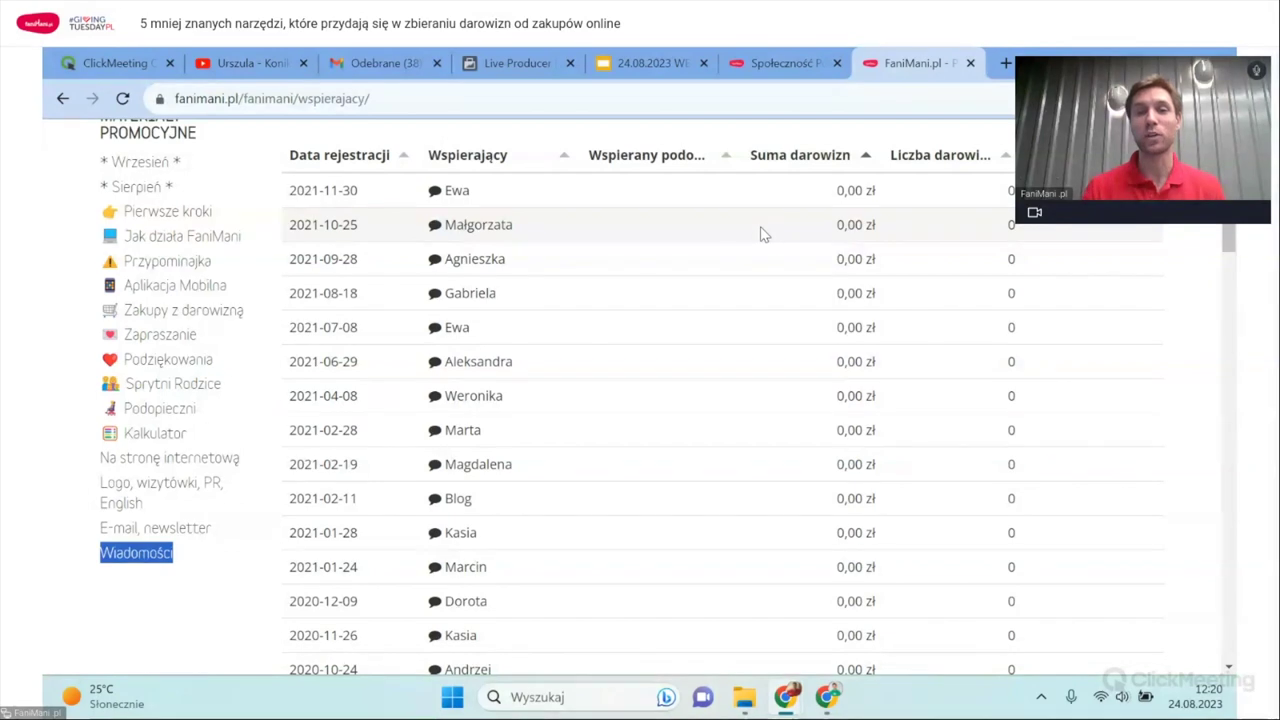
drag(829, 236, 1031, 226)
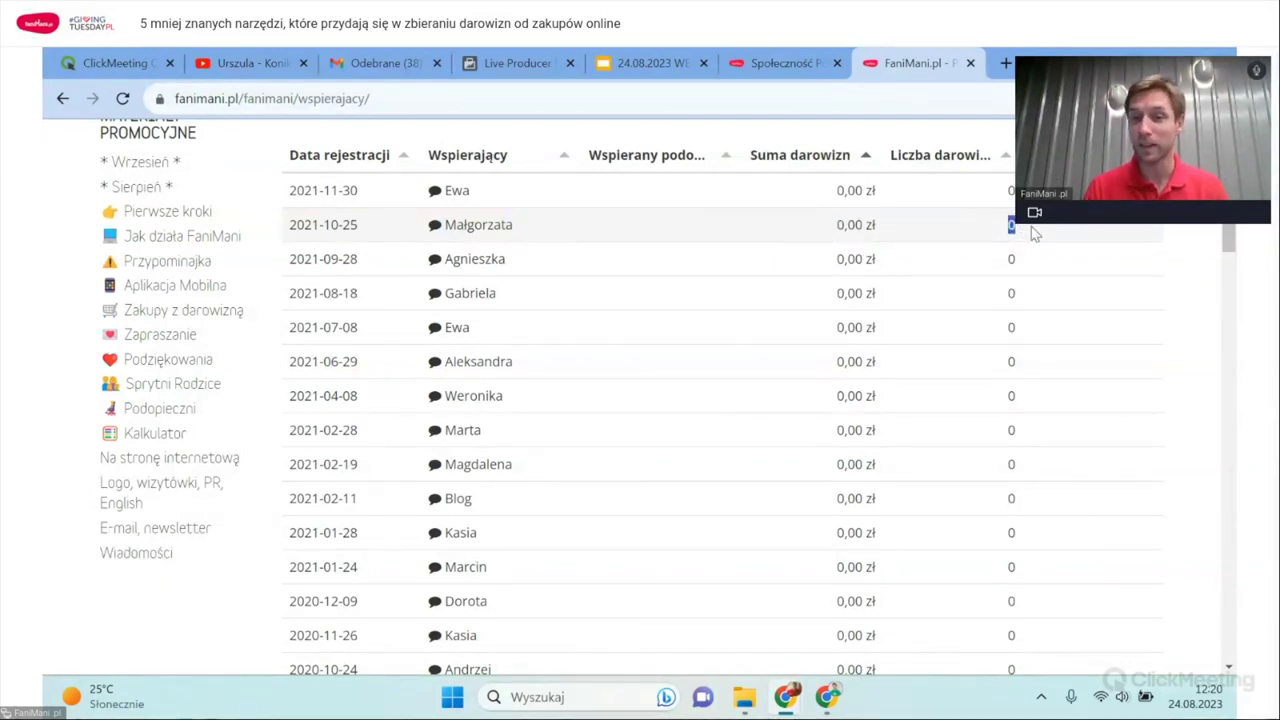
click(789, 214)
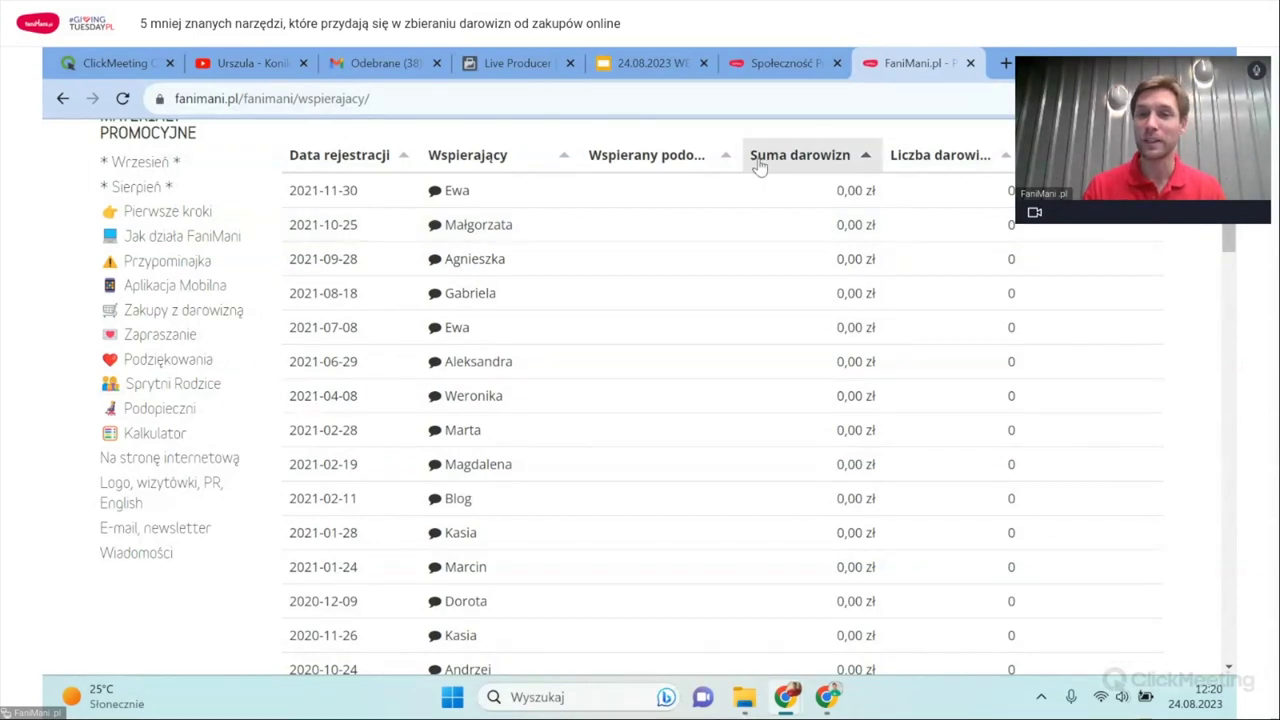
click(820, 160)
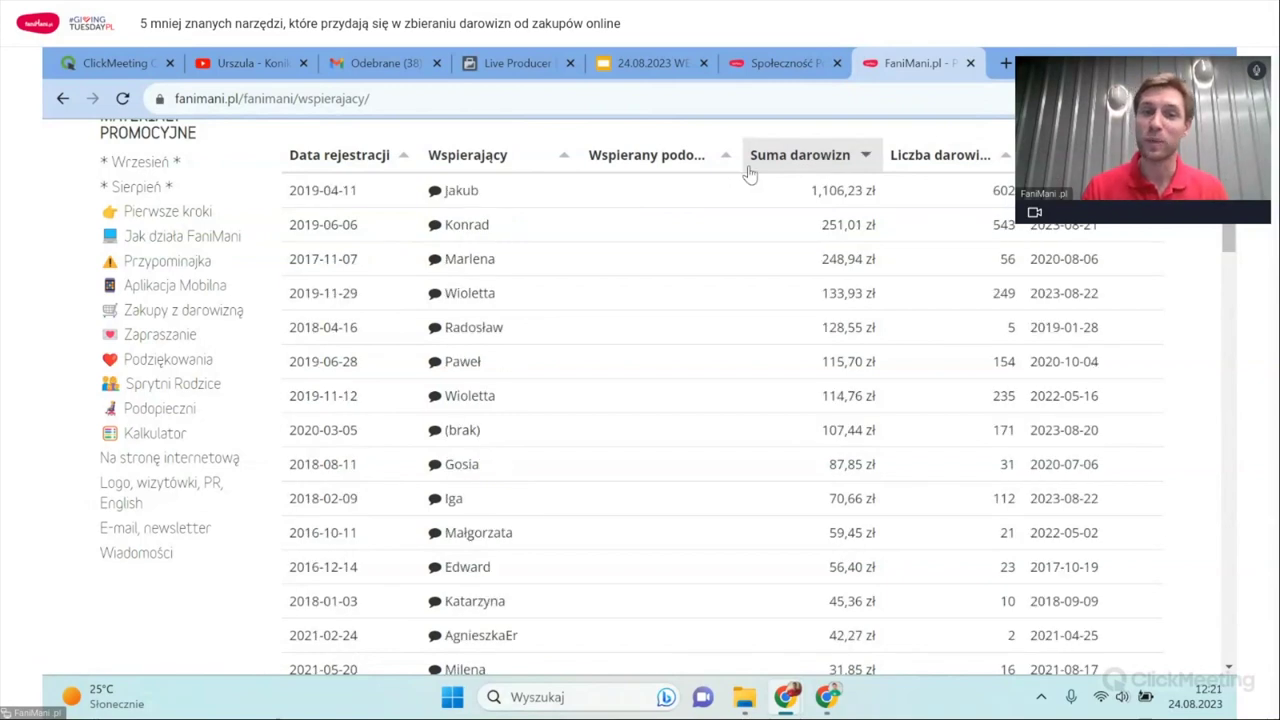
drag(456, 190, 872, 197)
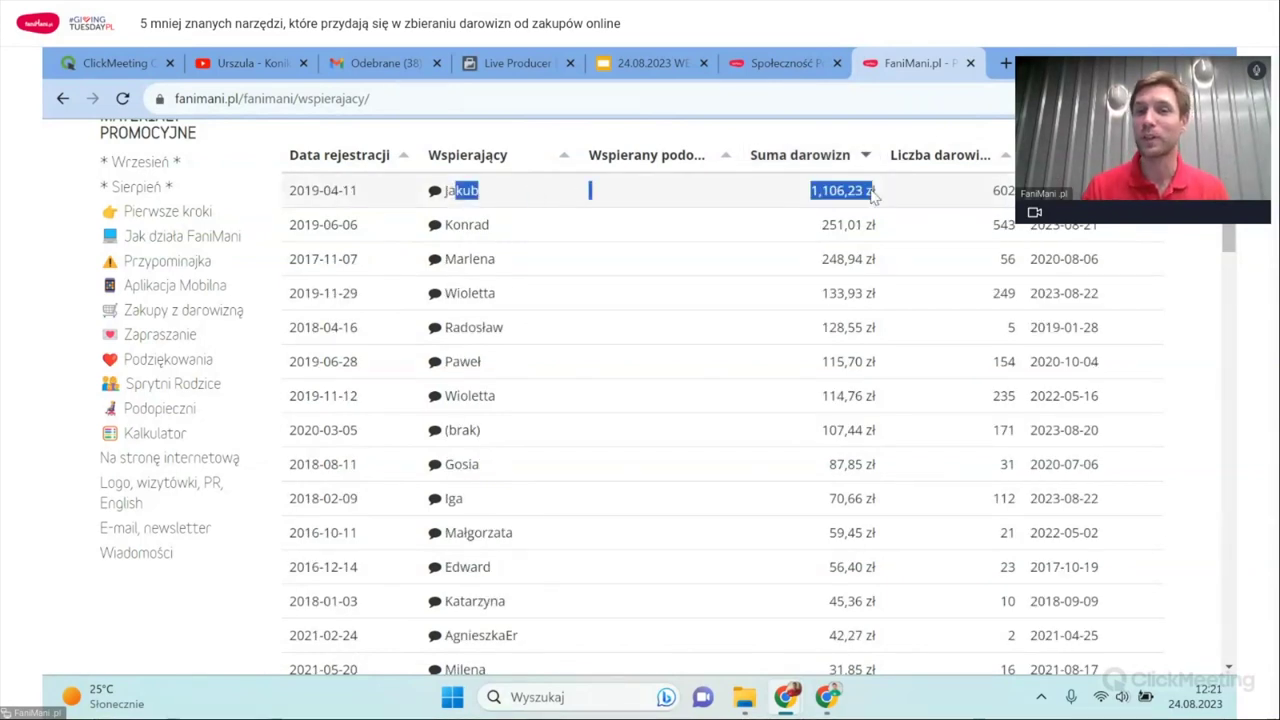
click(772, 196)
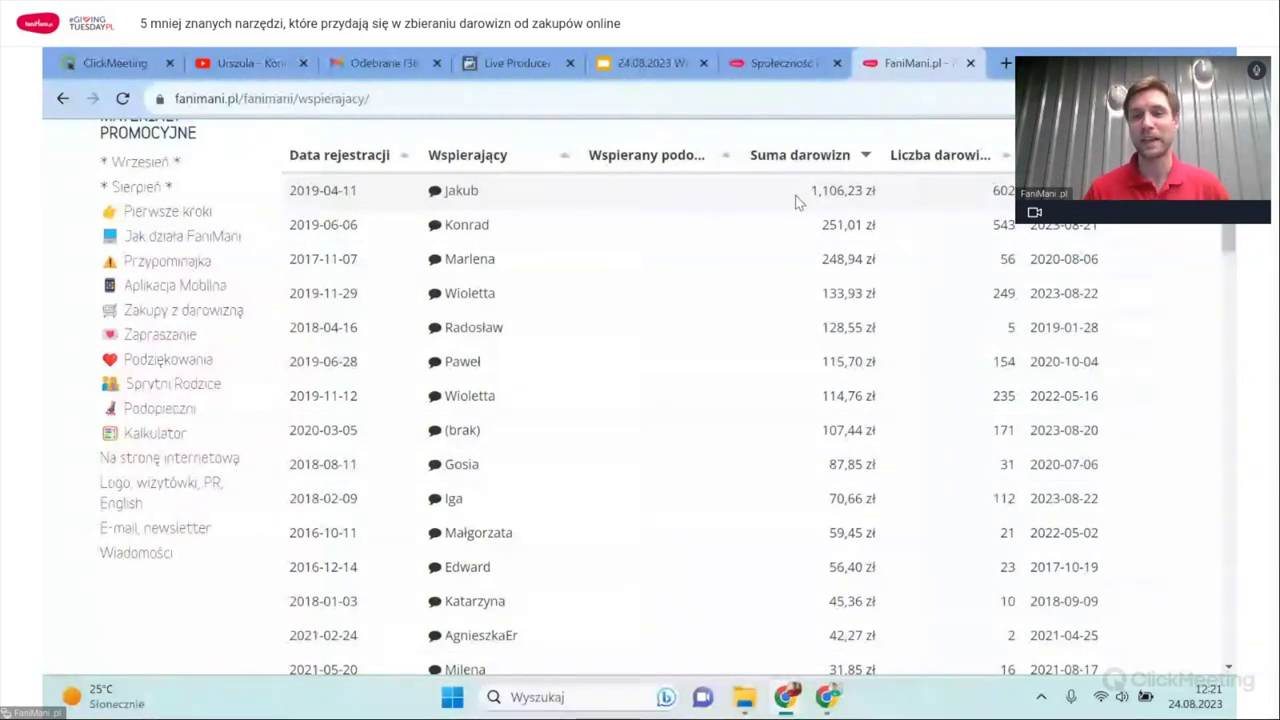
drag(797, 201, 901, 197)
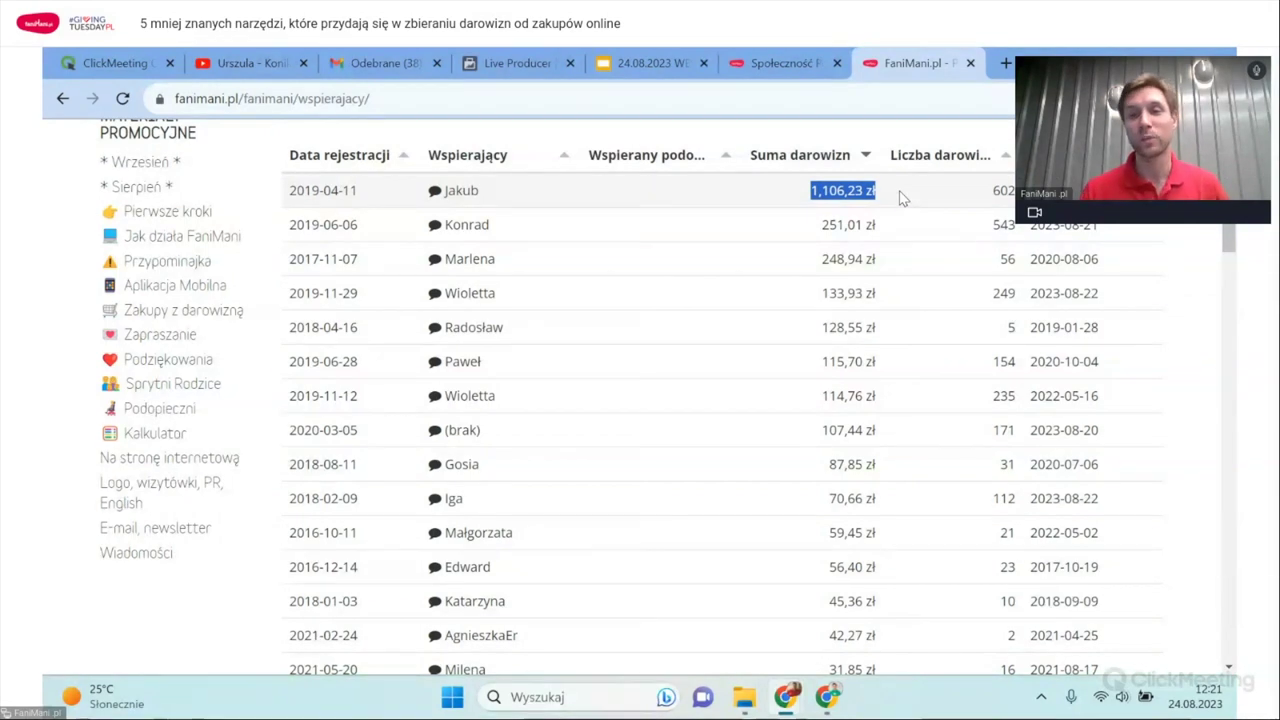
double_click(990, 200)
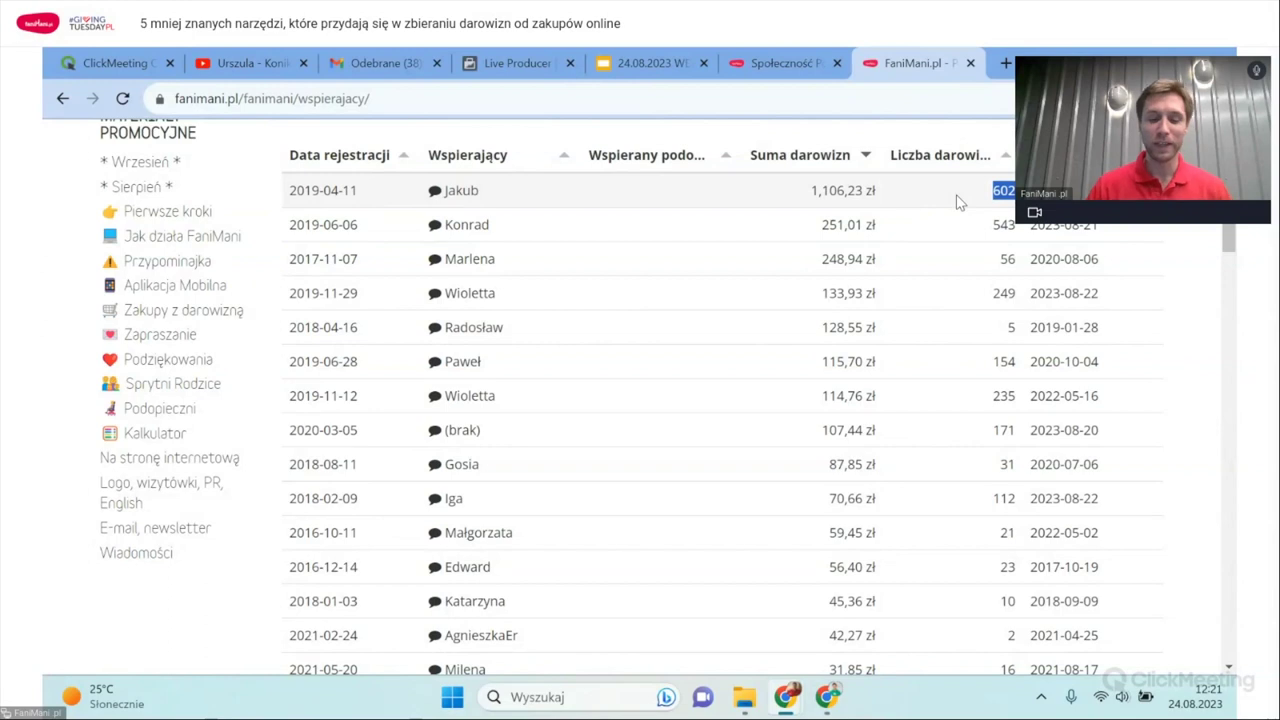
click(957, 202)
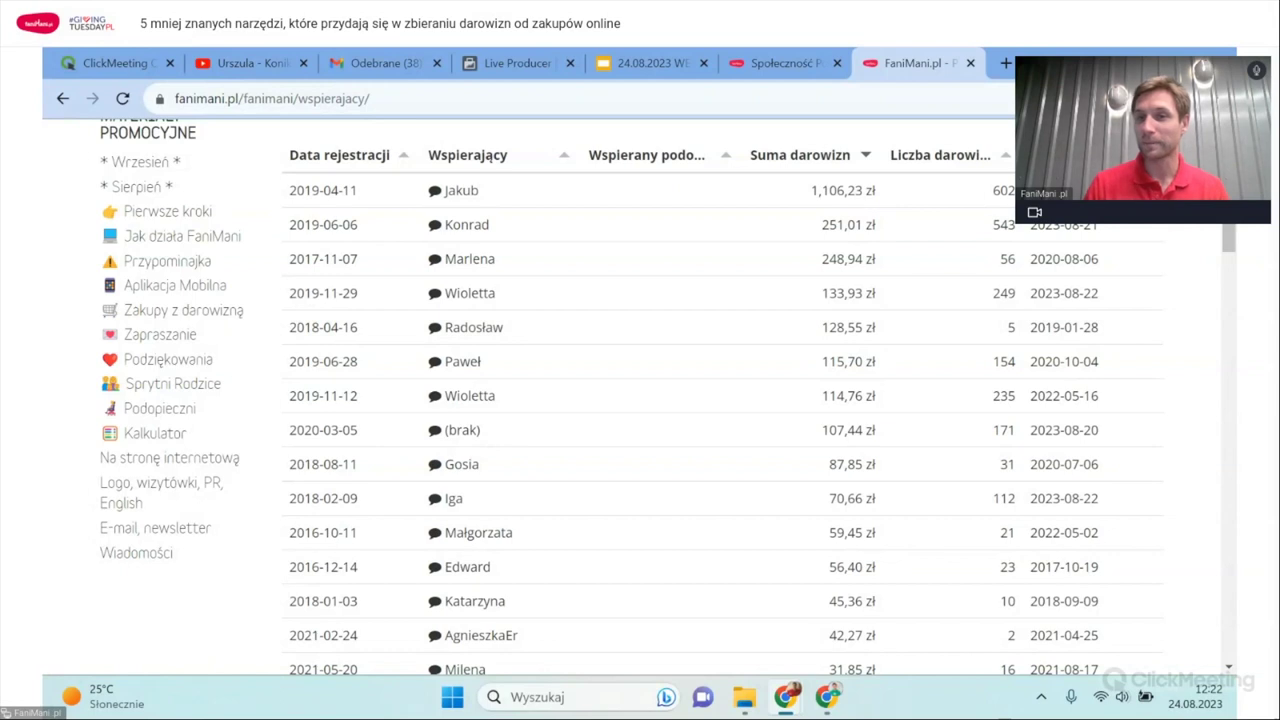
Reset the donation-total sort, then order supporters by most recent donation date, newest first.
click(800, 155)
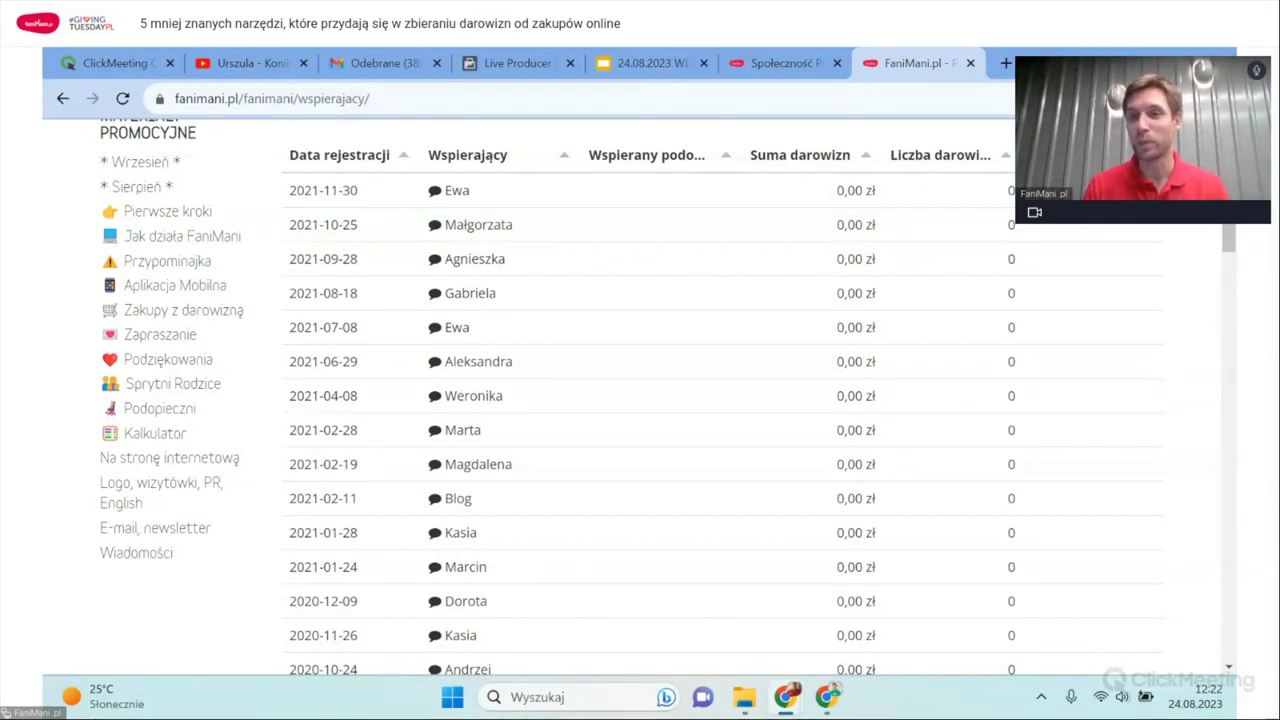
click(1060, 155)
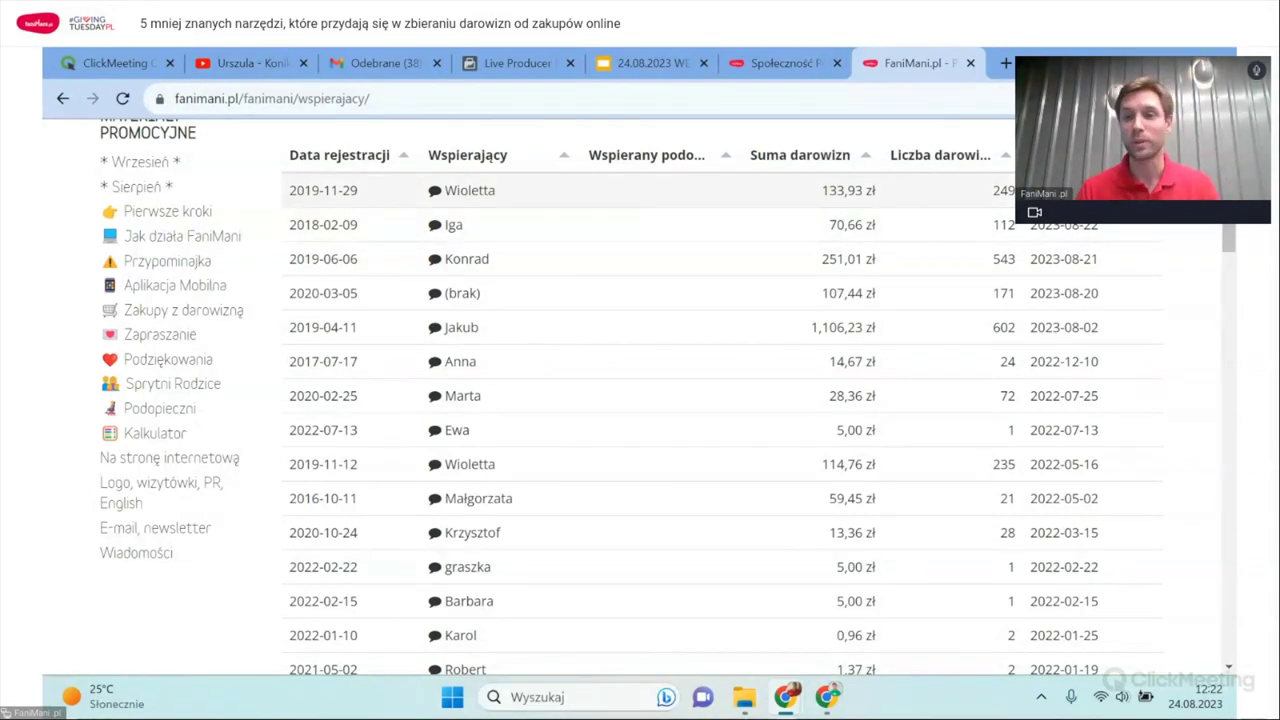
drag(1106, 230, 1085, 230)
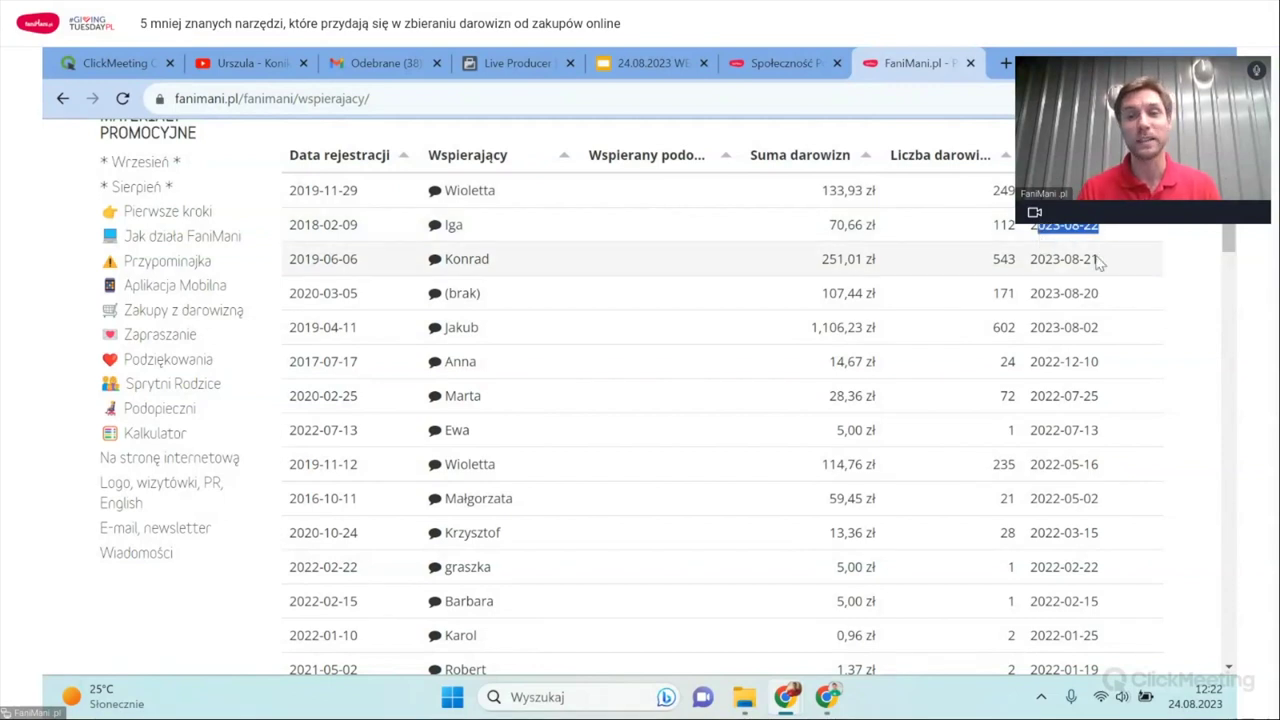
drag(1100, 259, 1045, 260)
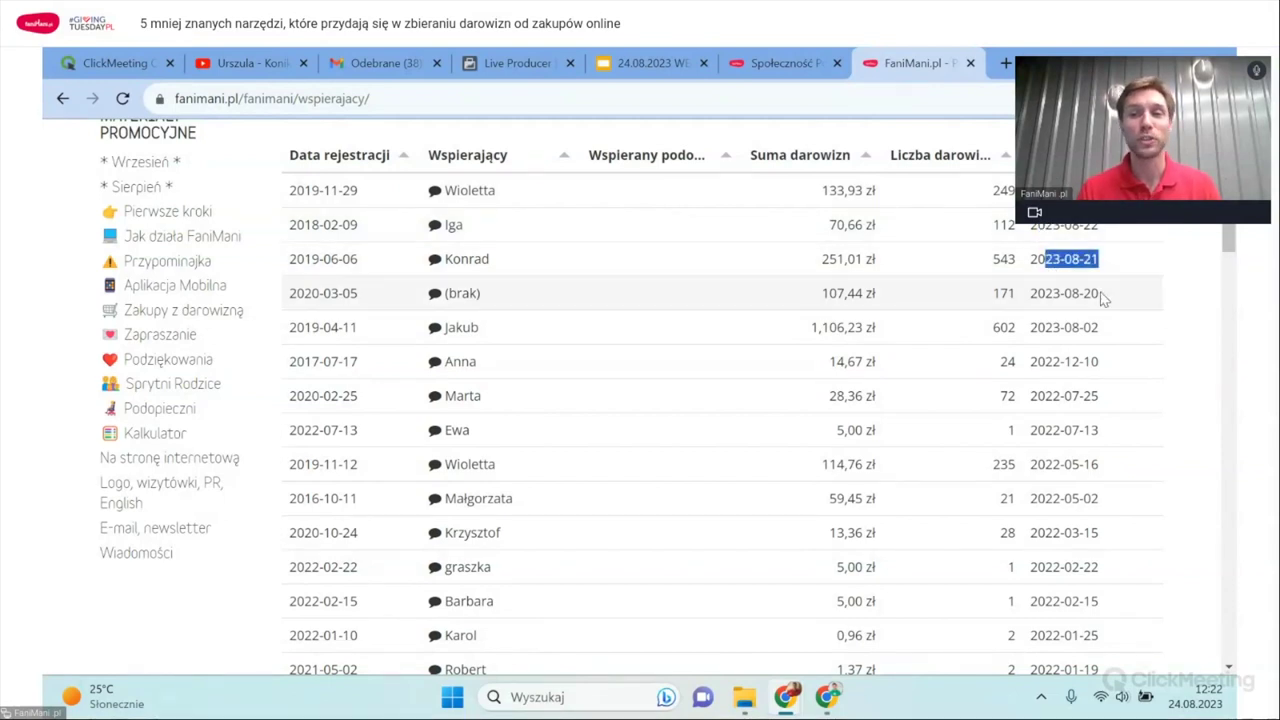
drag(1101, 294, 1053, 295)
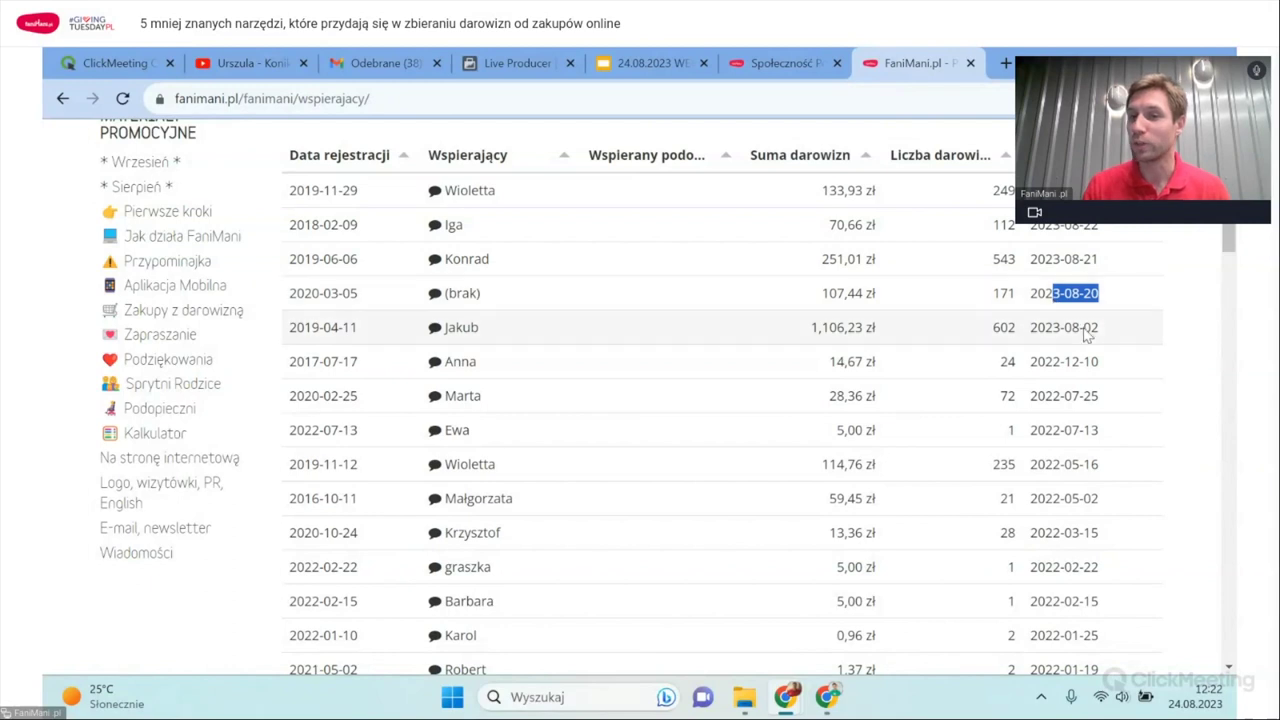
drag(1103, 331, 1047, 340)
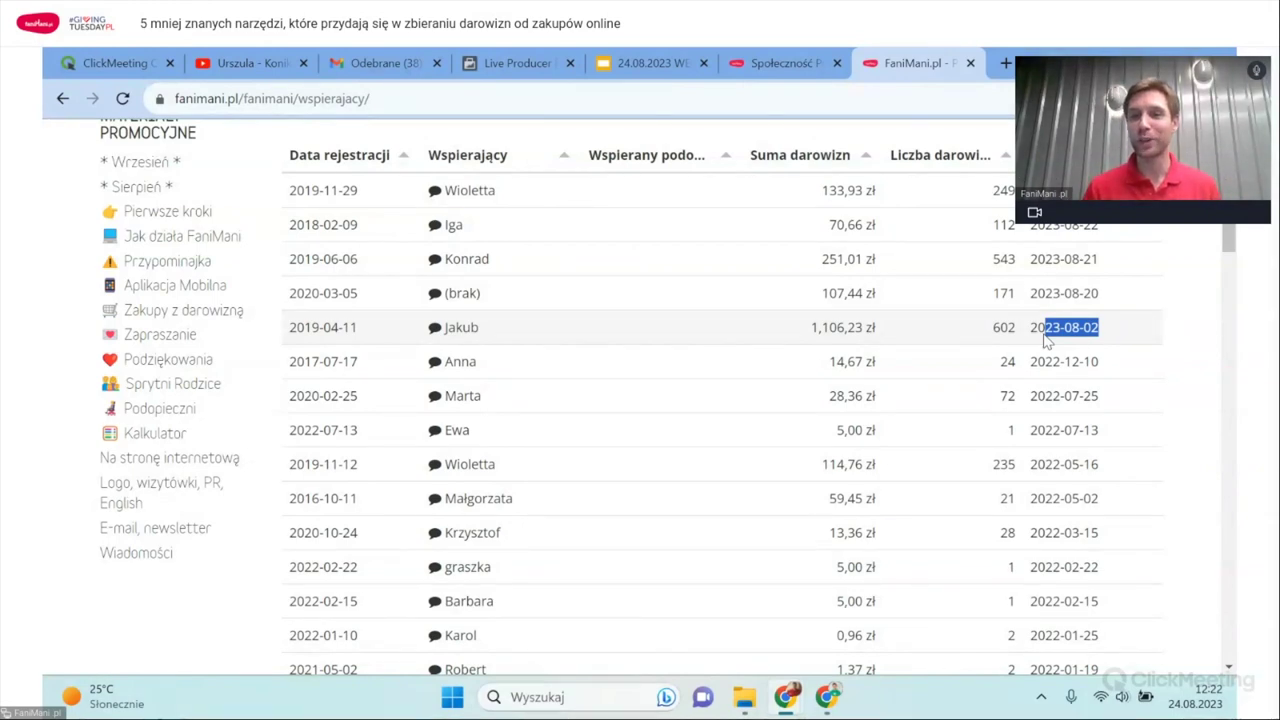
click(1176, 238)
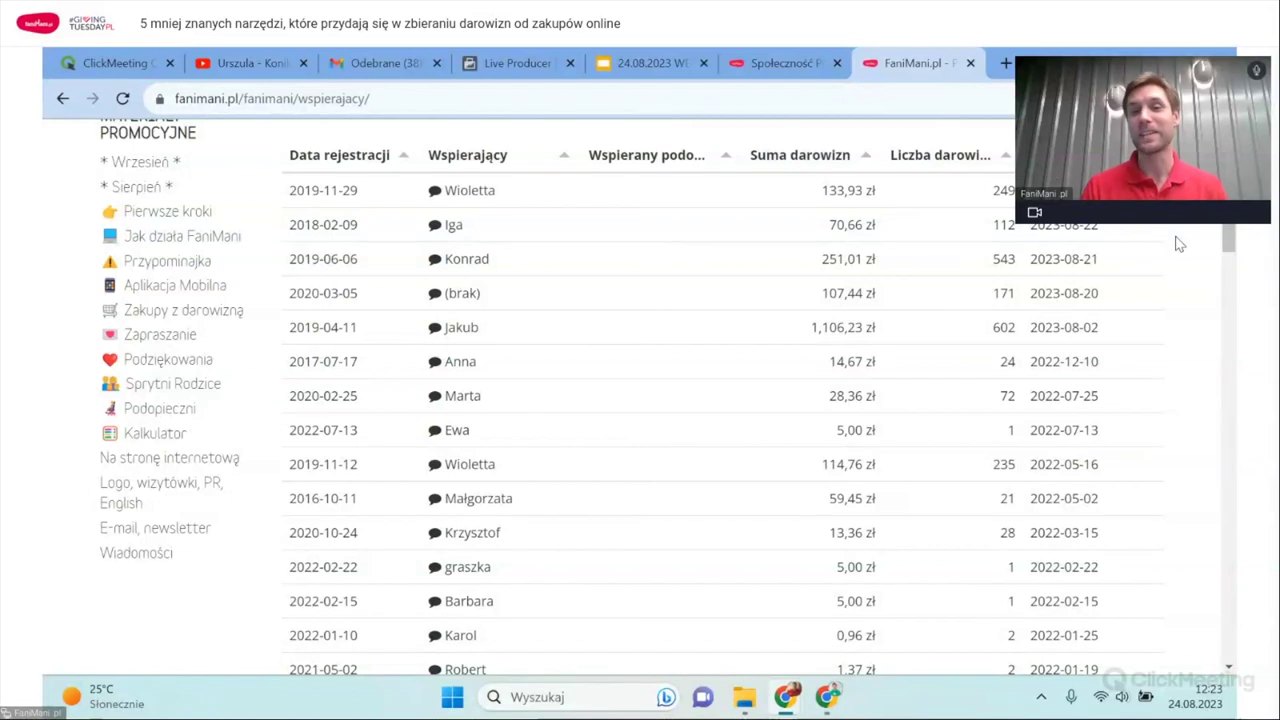
scroll(743, 500, up, 3)
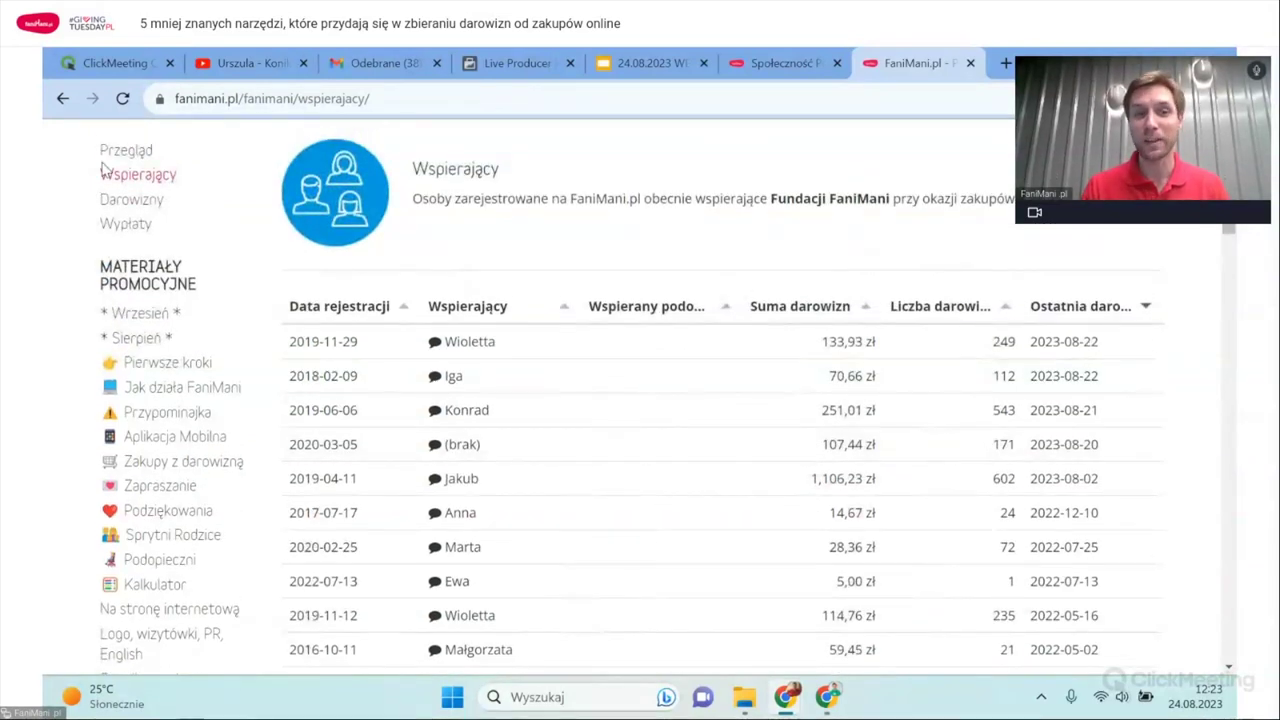
drag(99, 174, 194, 177)
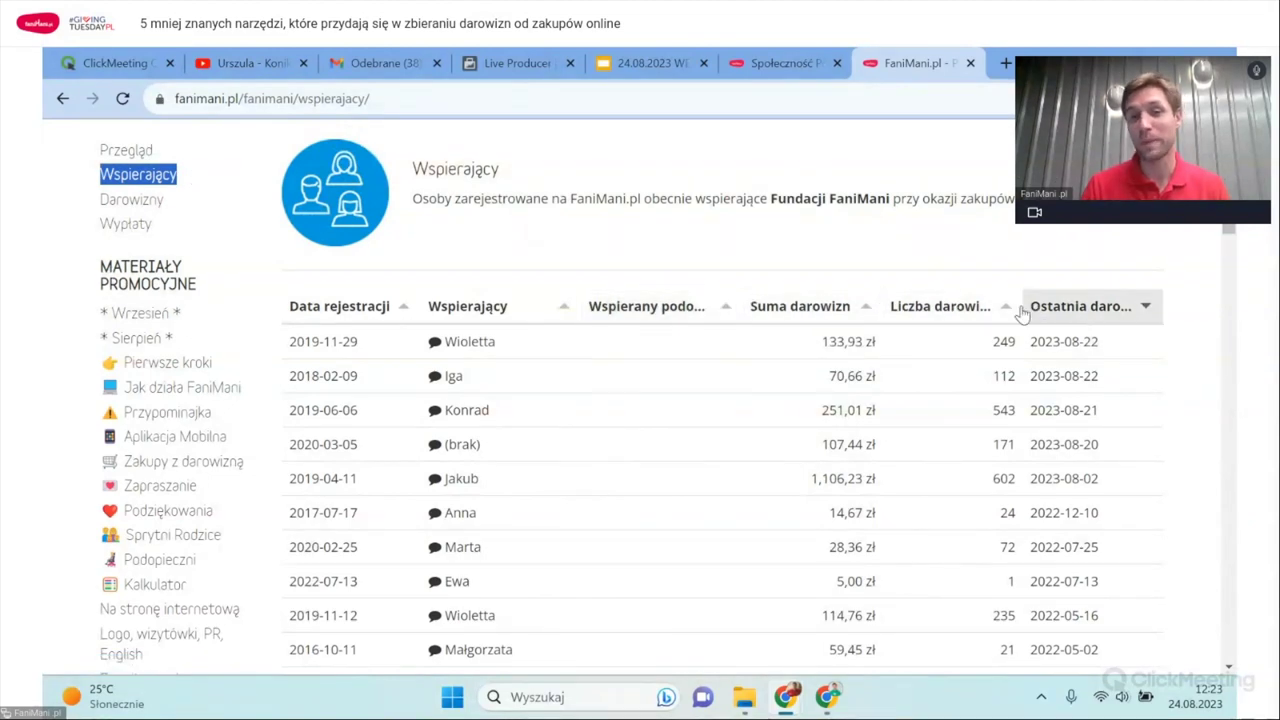
click(561, 310)
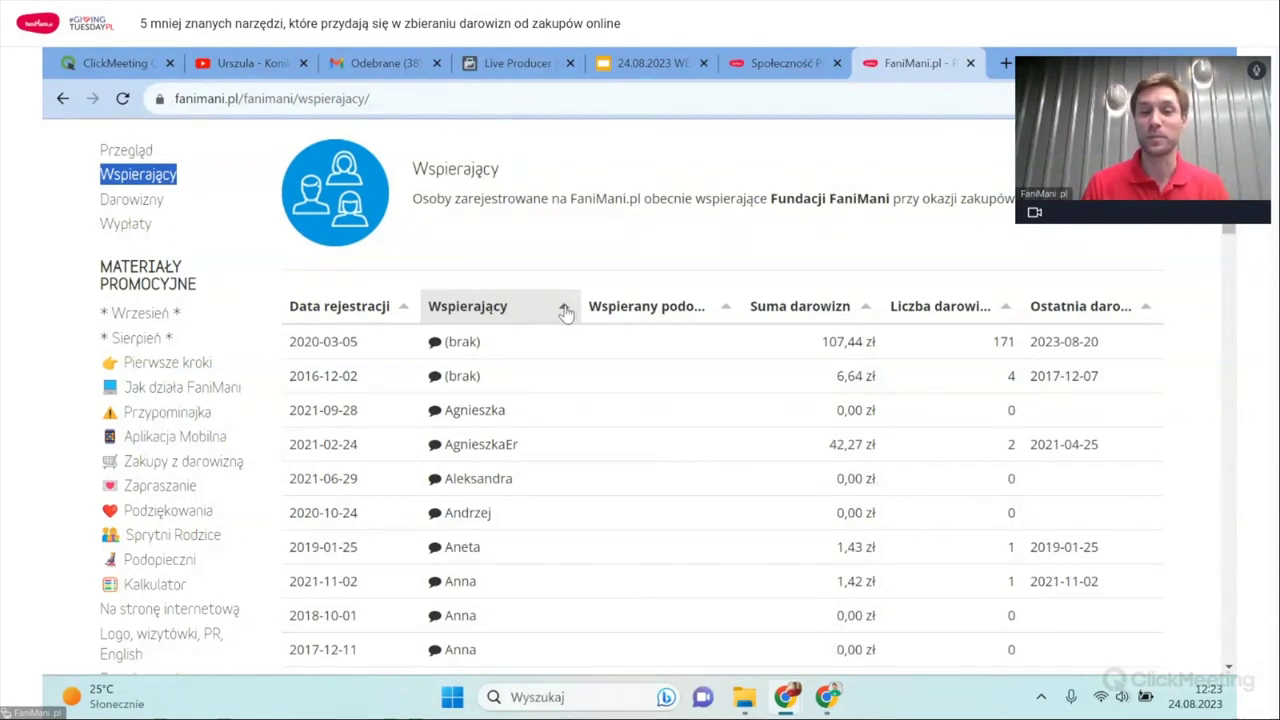
click(564, 310)
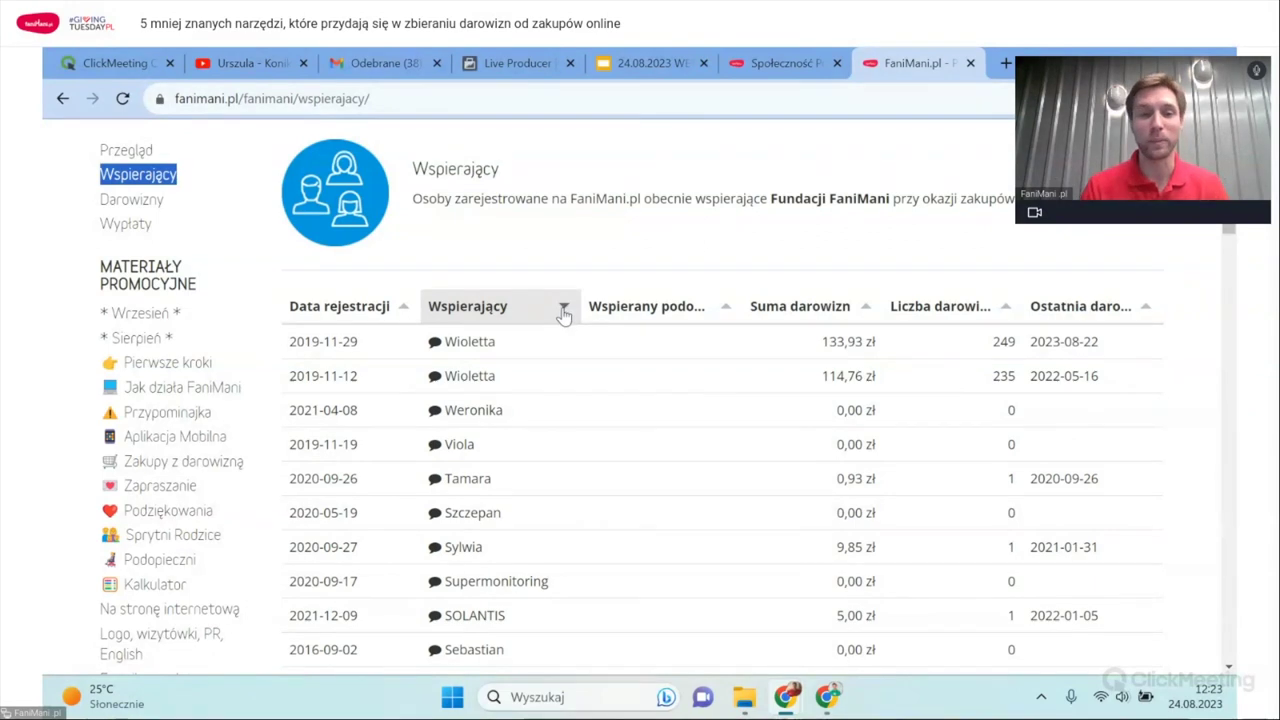
click(401, 310)
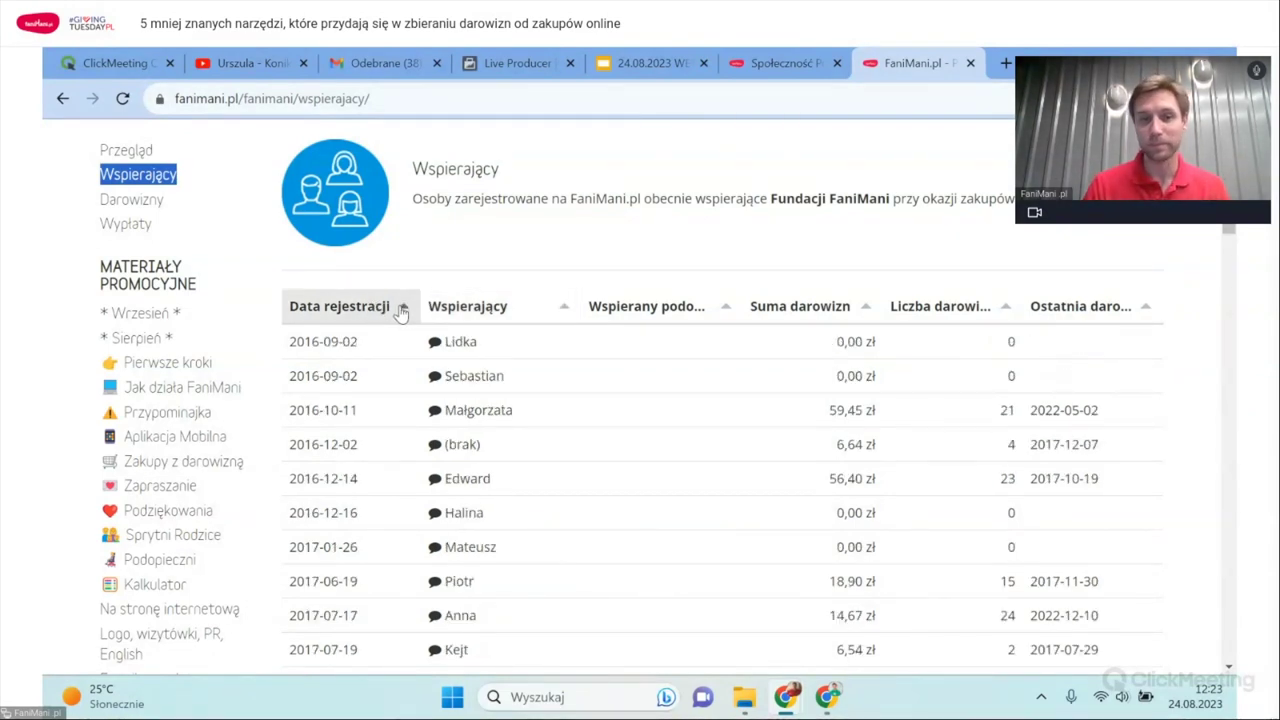
click(400, 309)
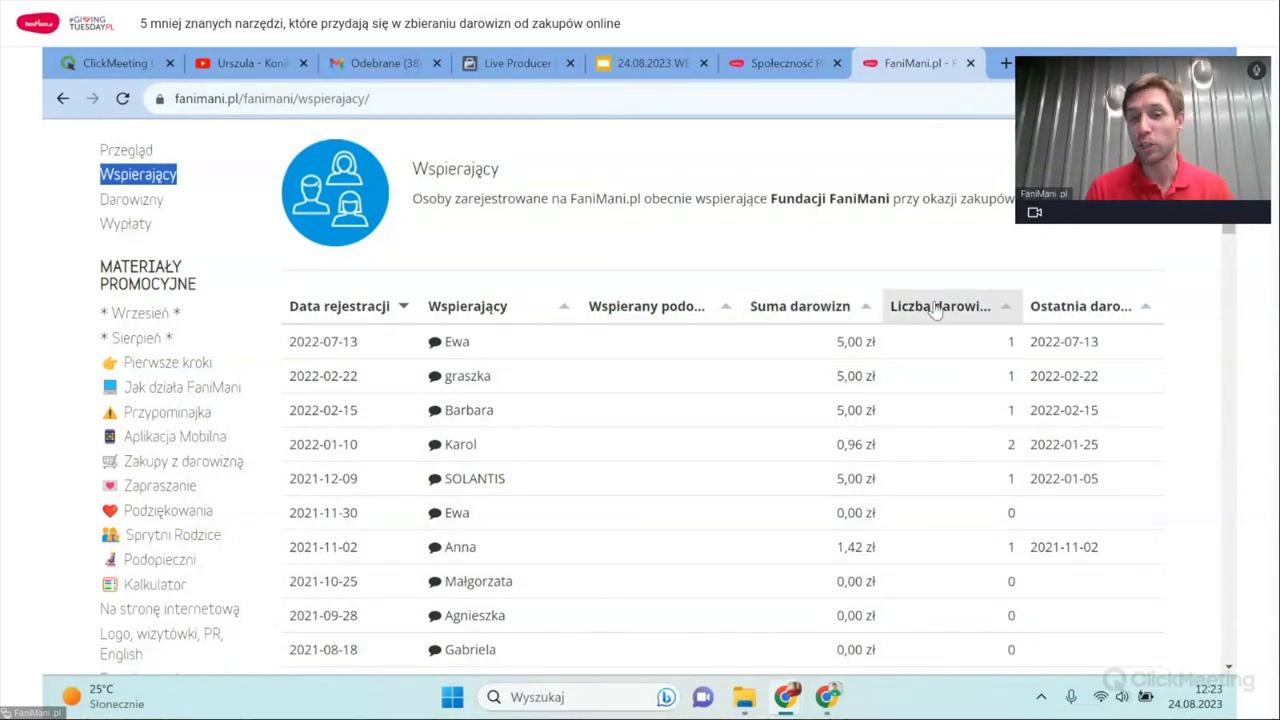
click(952, 312)
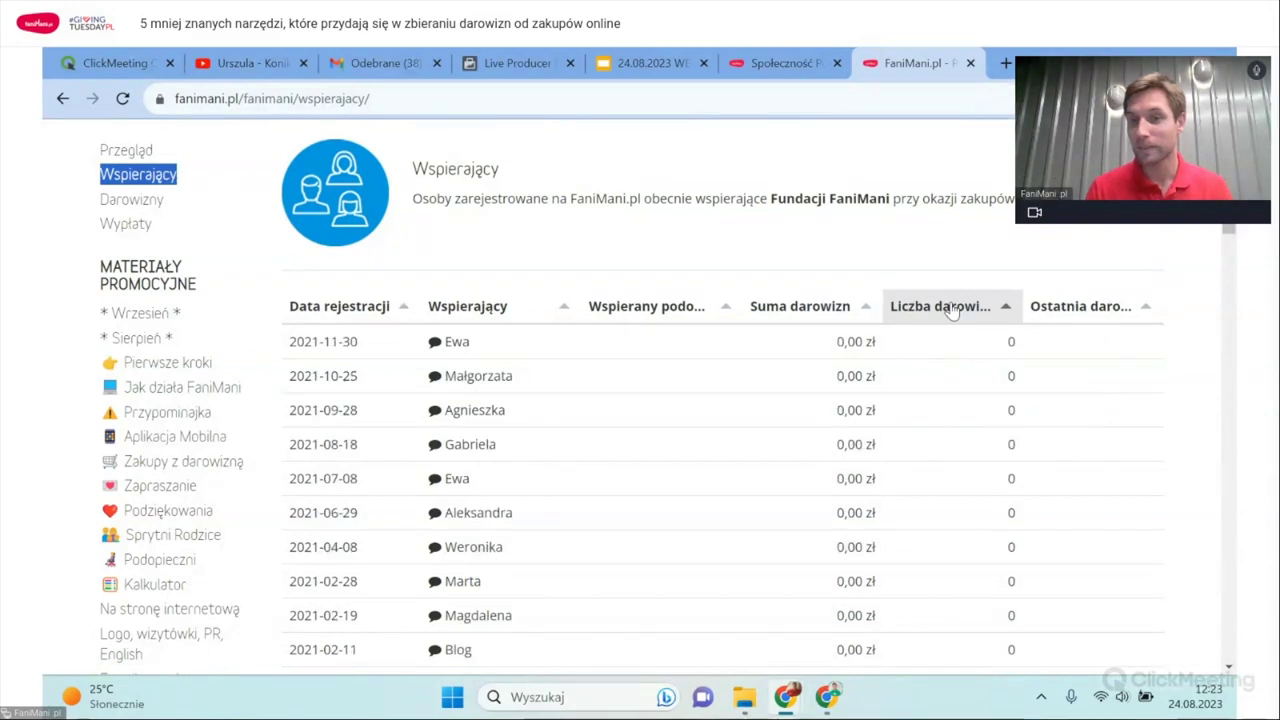
click(952, 312)
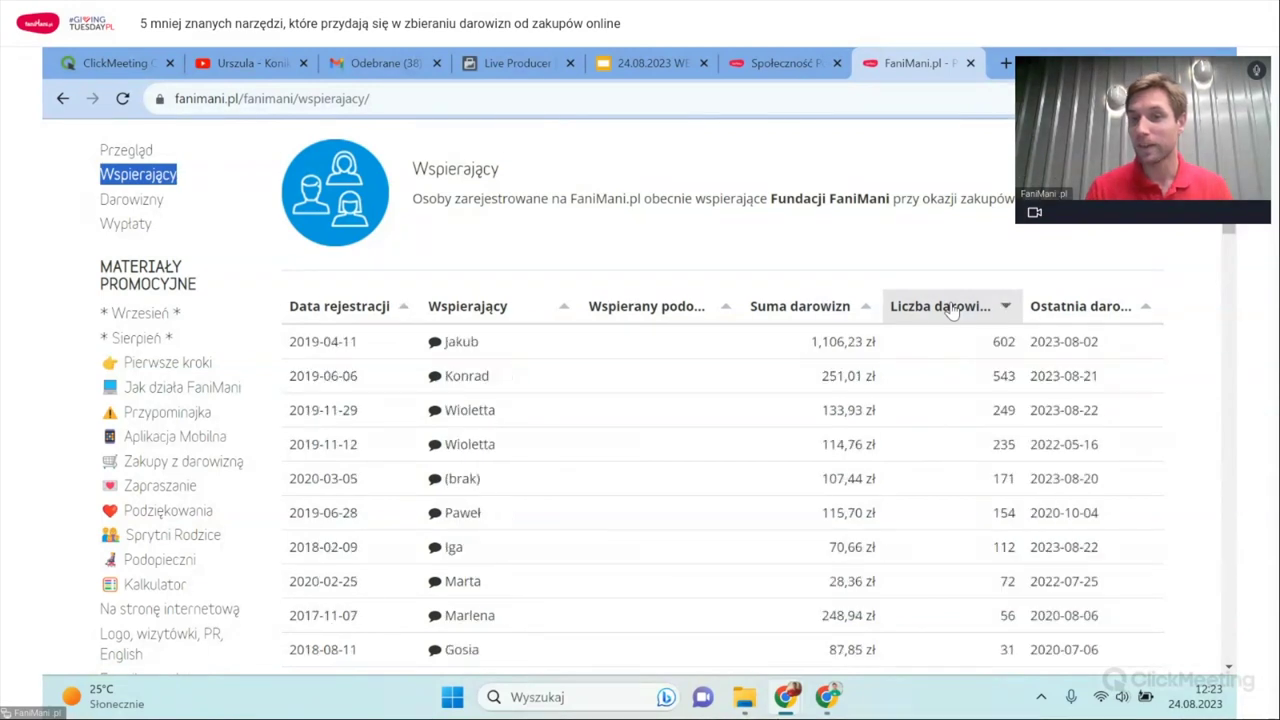
click(1120, 314)
click(1120, 314)
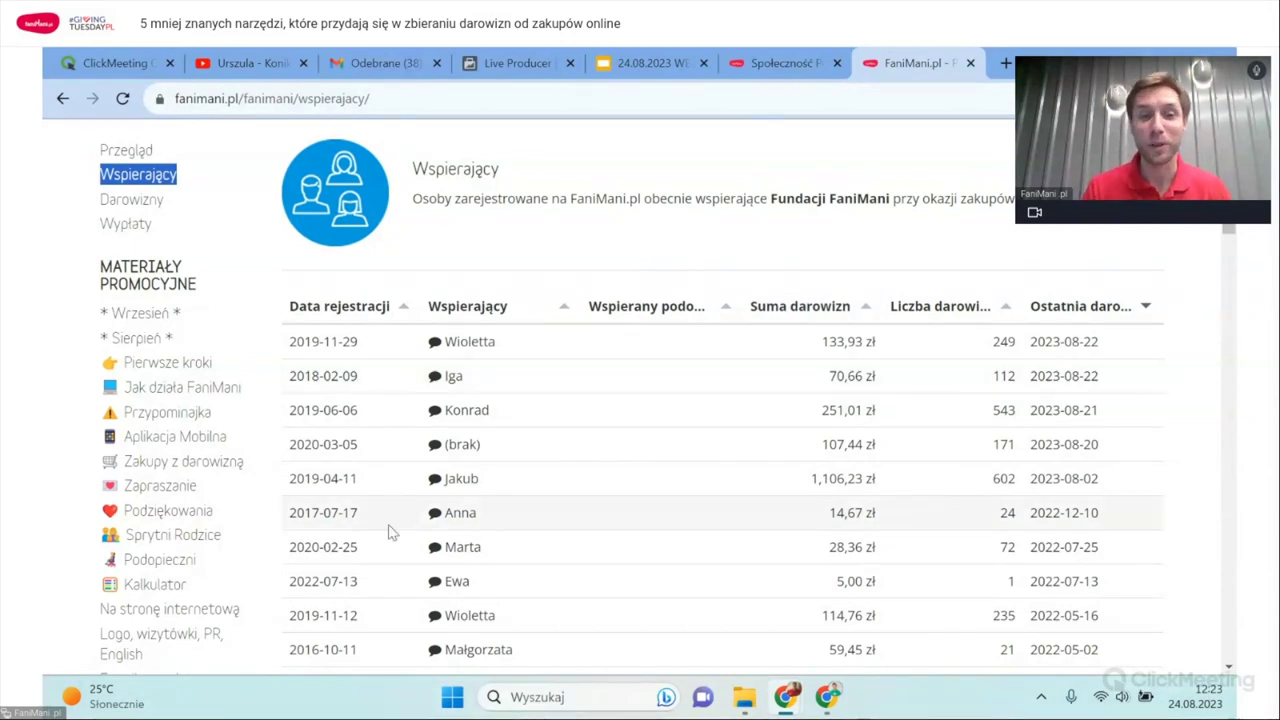
scroll(390, 533, down, 2)
drag(97, 527, 177, 527)
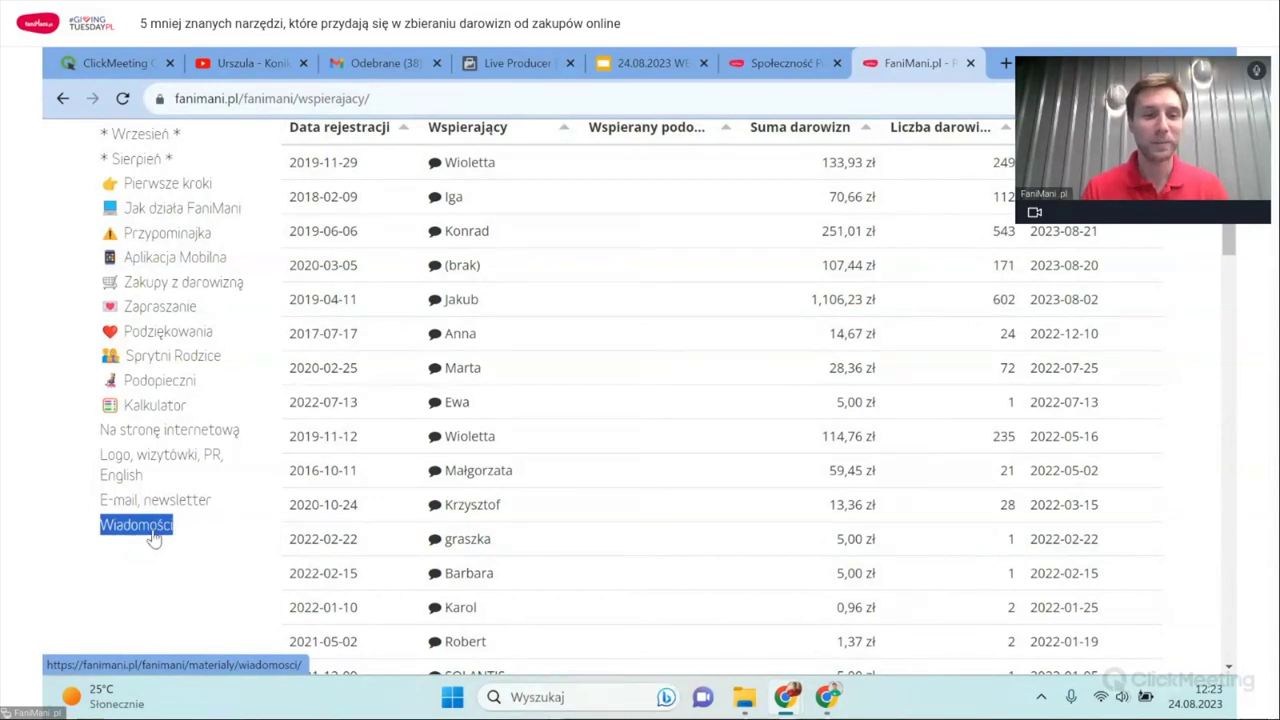
click(157, 532)
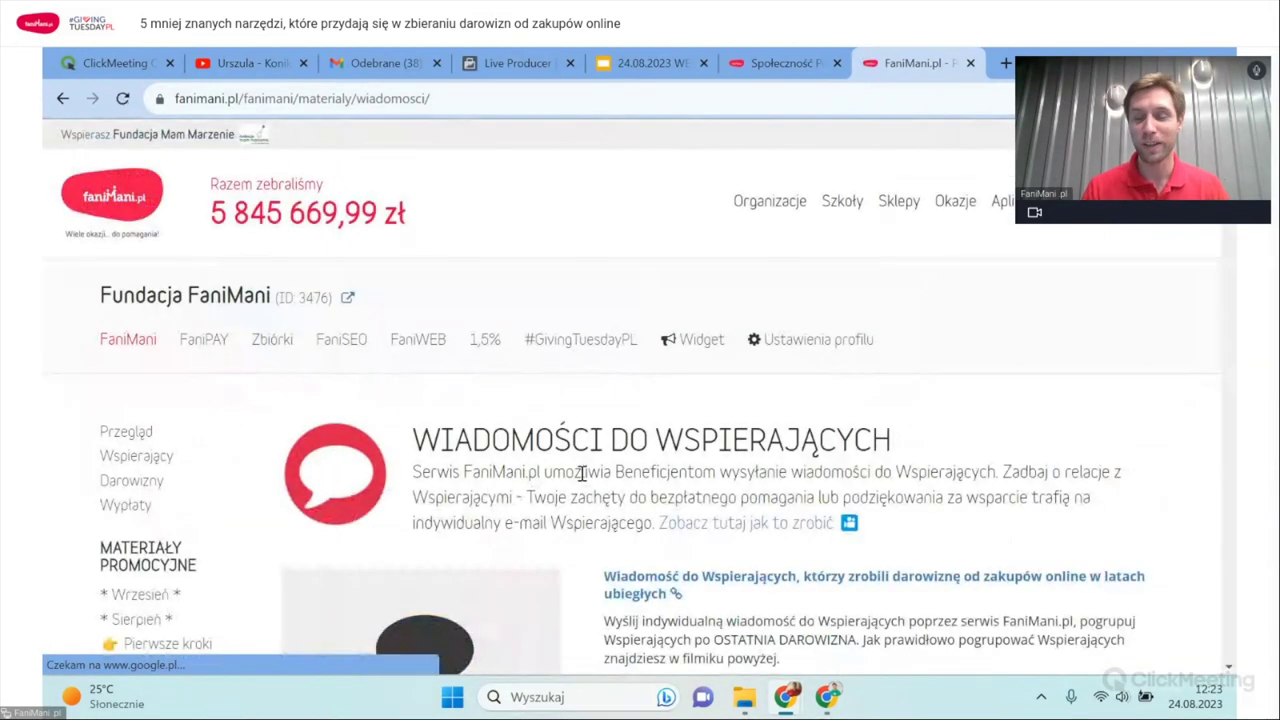
scroll(619, 497, down, 2)
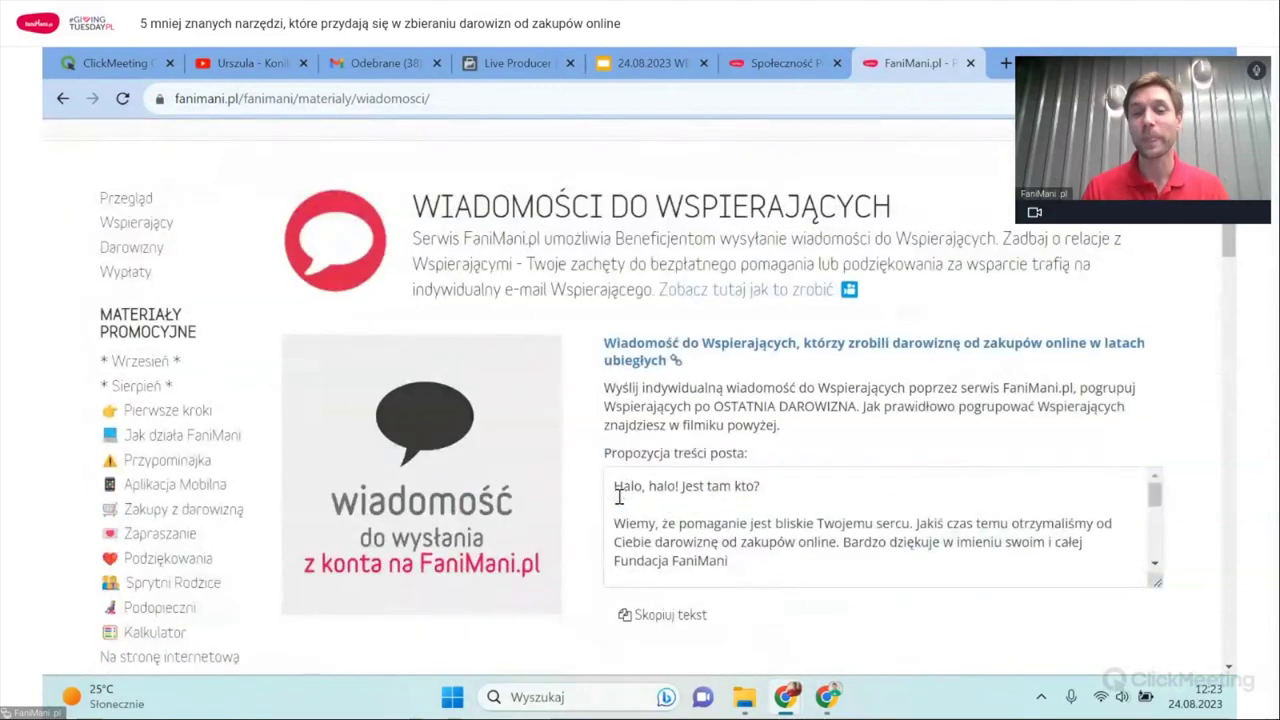
scroll(582, 493, down, 1)
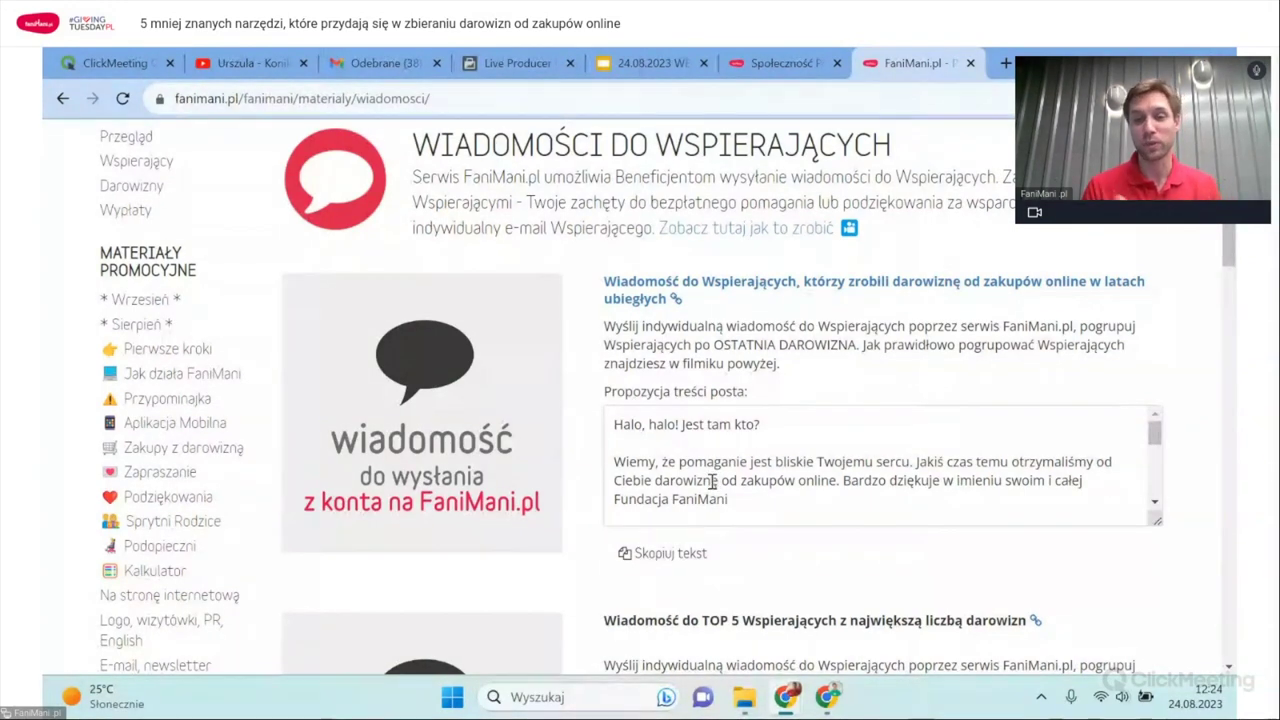
right_click(713, 481)
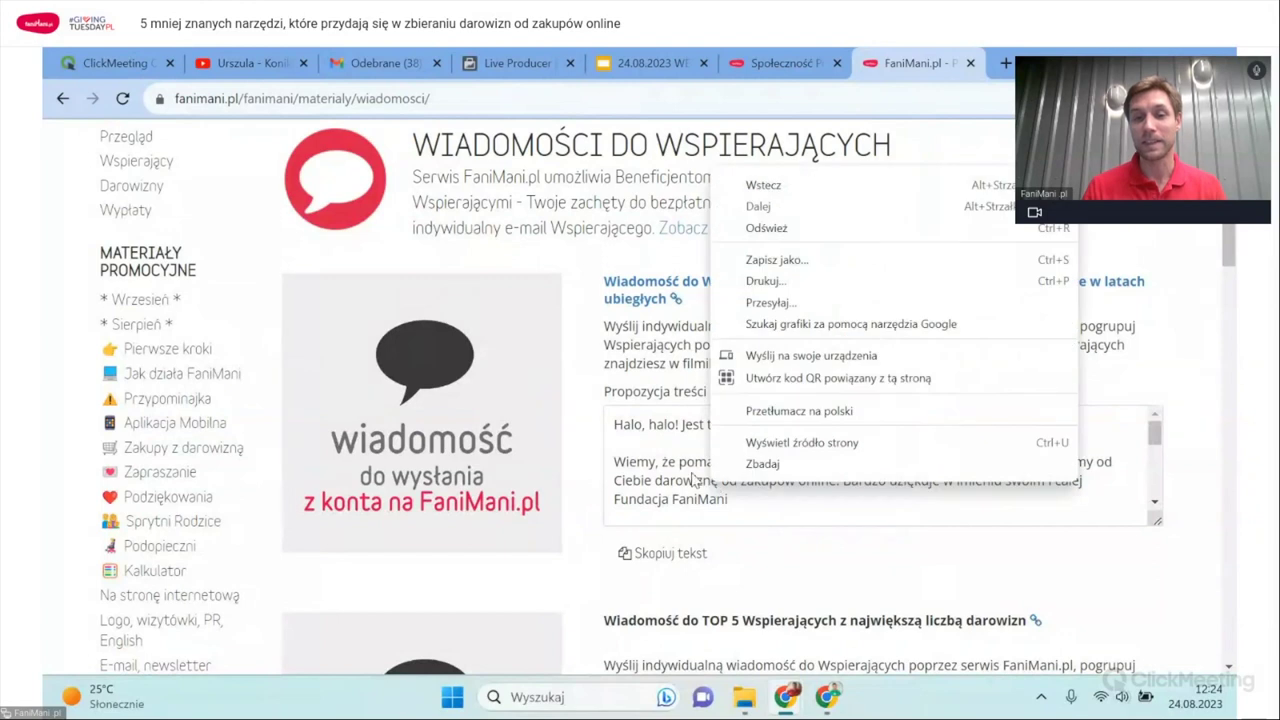
click(693, 480)
drag(1157, 520, 1143, 683)
scroll(1046, 516, down, 3)
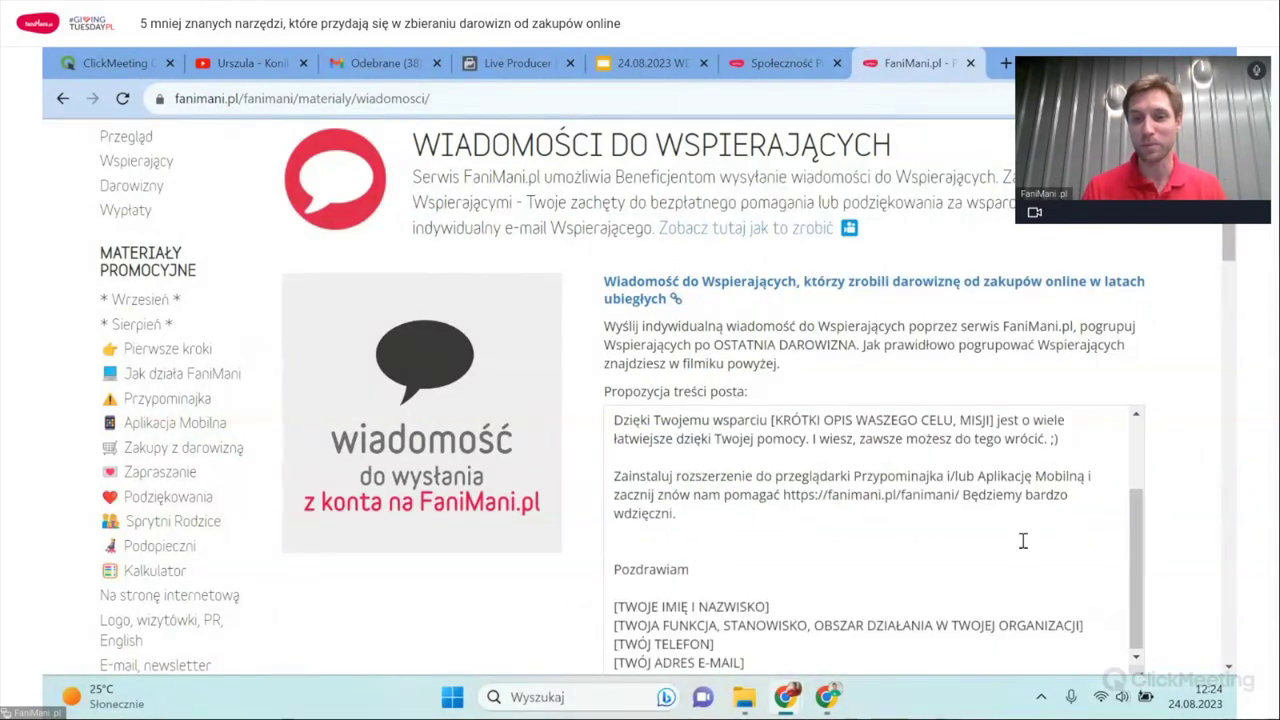
scroll(1018, 581, up, 1)
drag(797, 540, 958, 540)
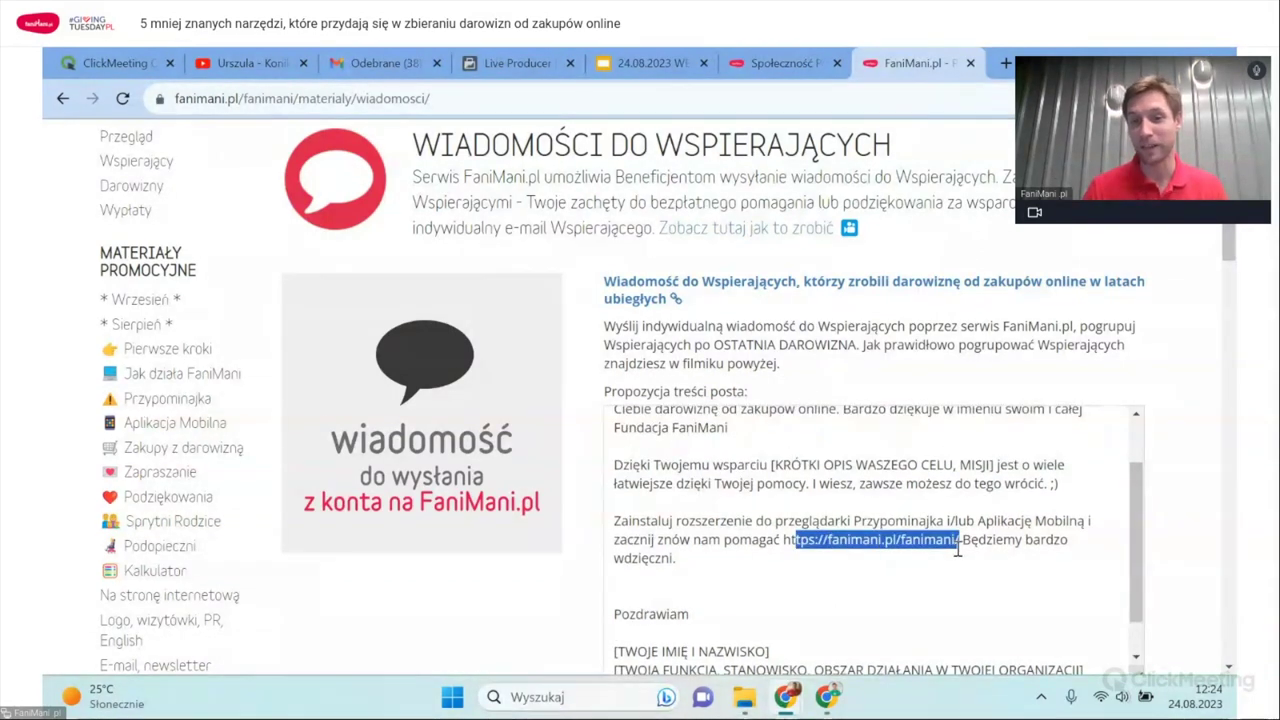
scroll(958, 548, up, 2)
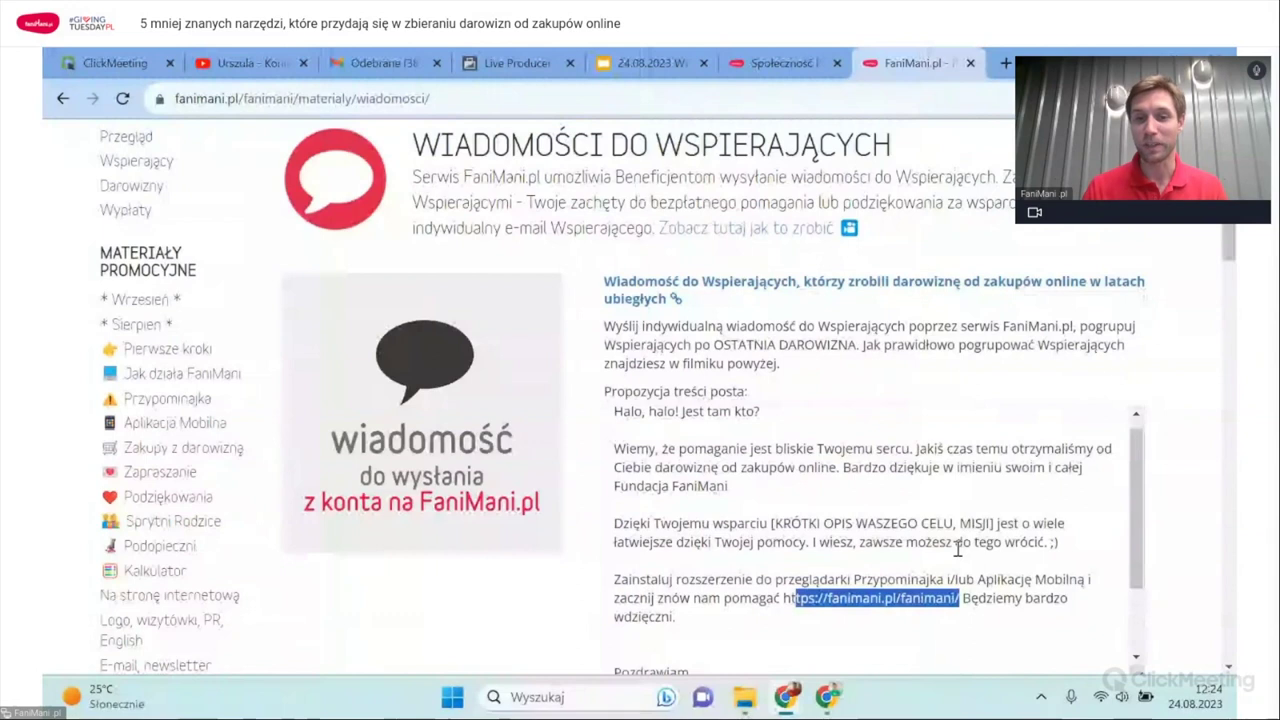
scroll(957, 548, up, 1)
drag(628, 499, 727, 505)
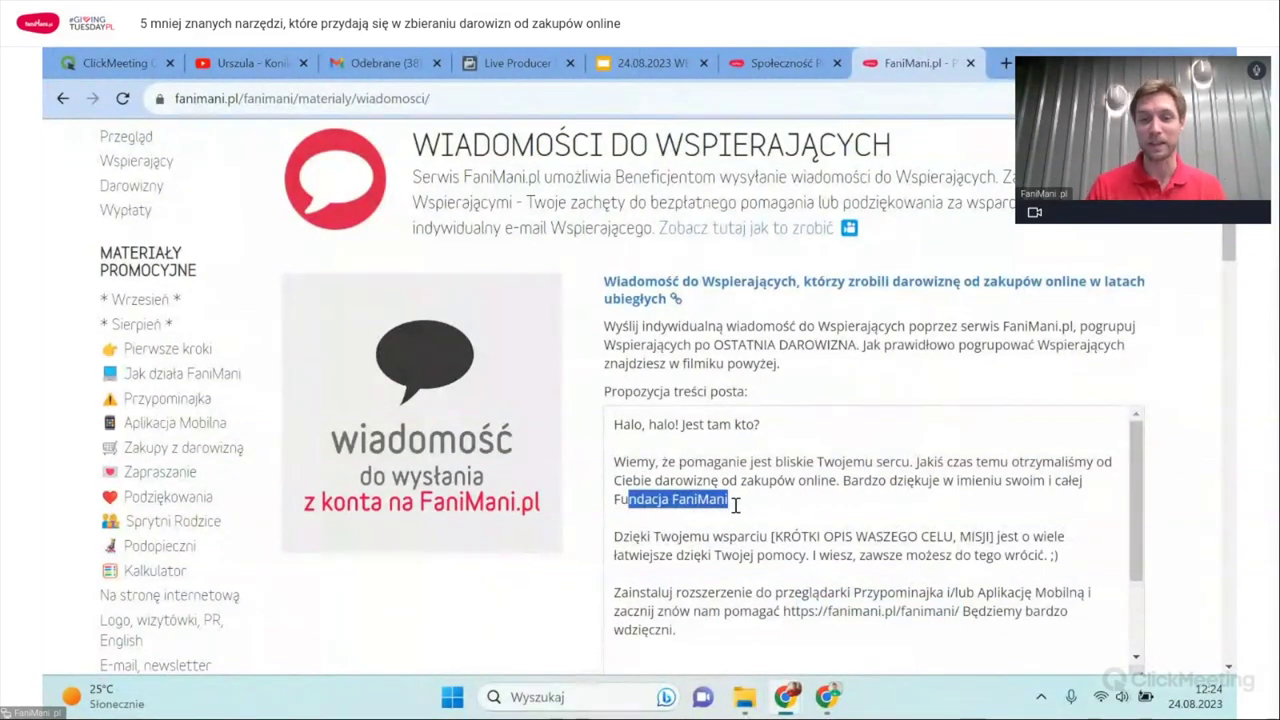
drag(800, 537, 940, 537)
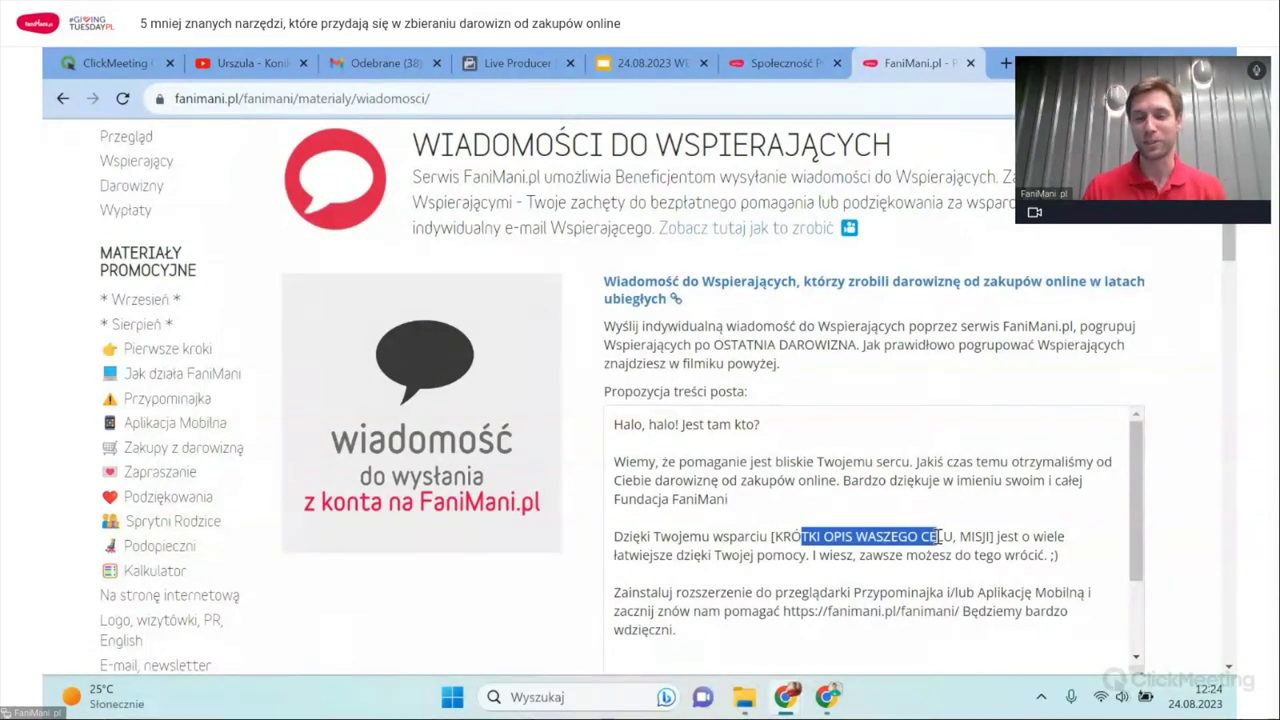
click(733, 536)
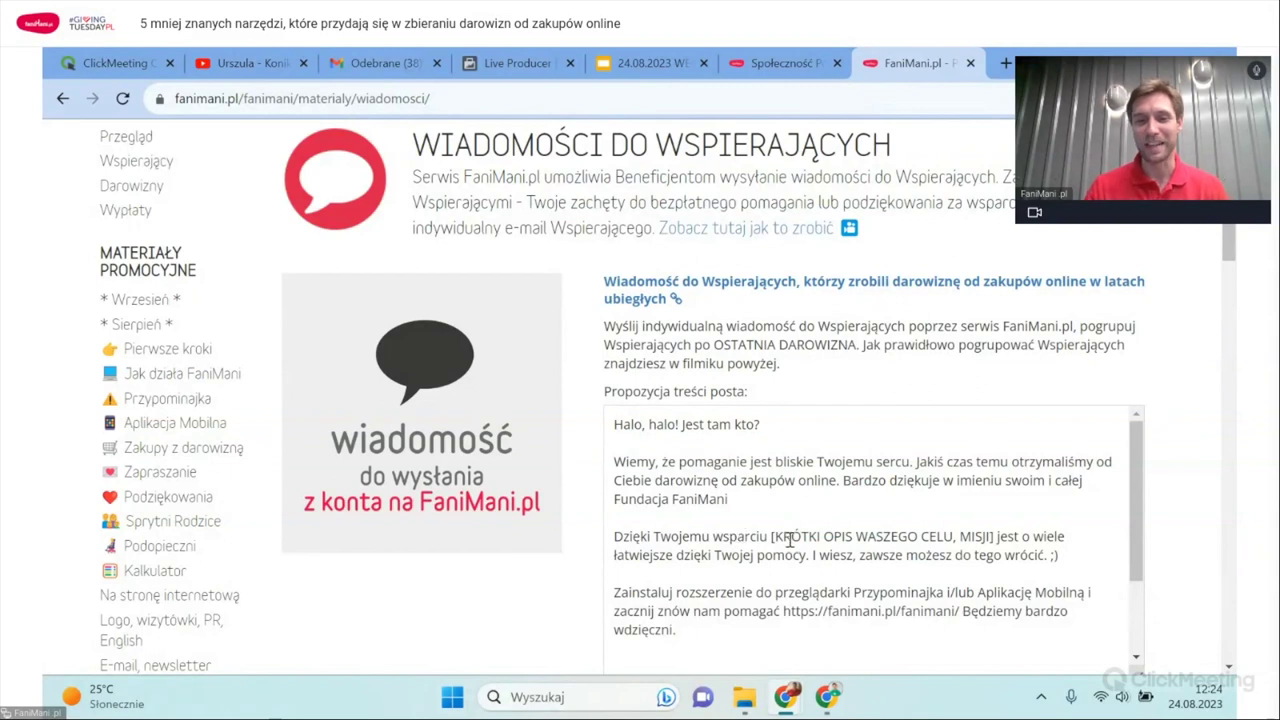
scroll(790, 540, down, 5)
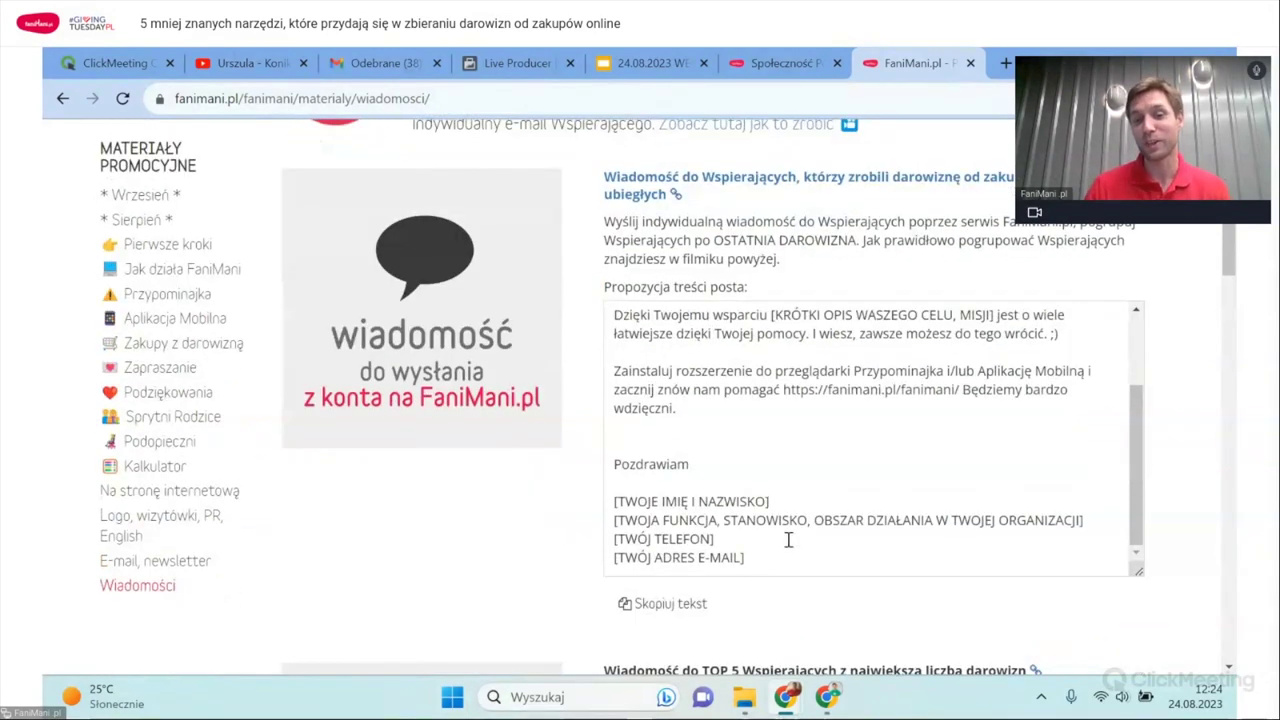
drag(640, 505, 753, 559)
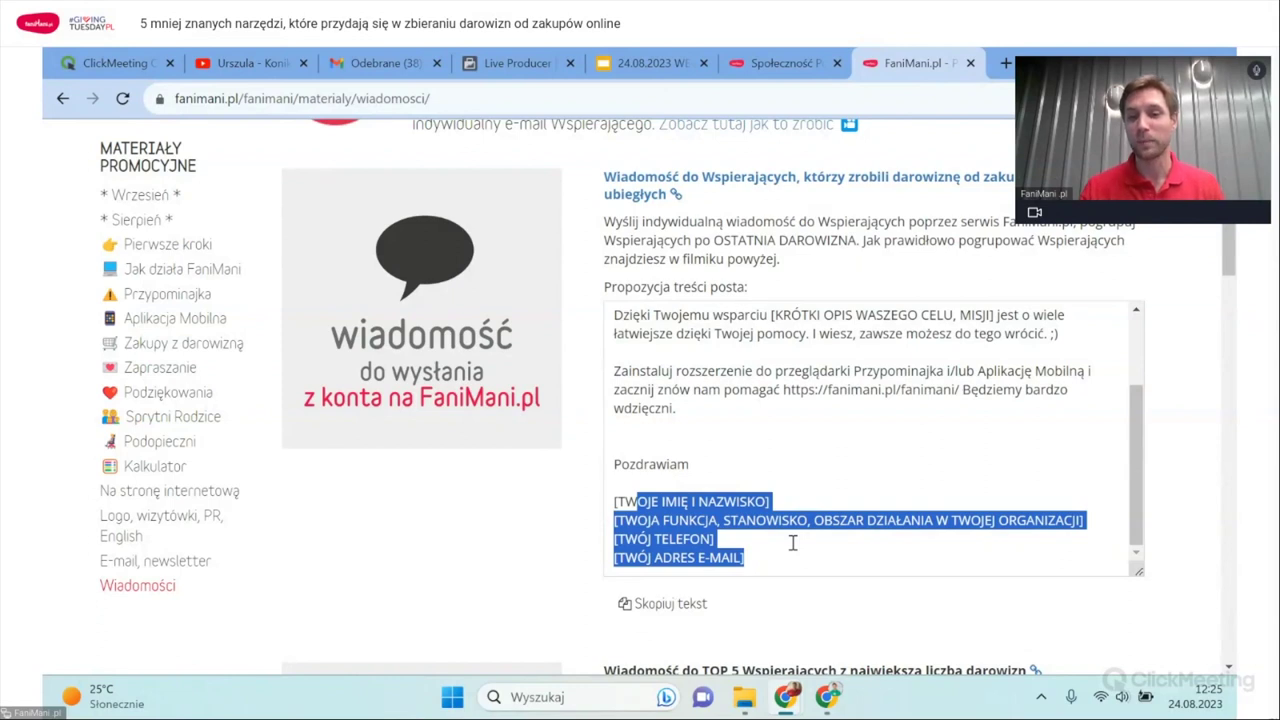
drag(714, 539, 615, 546)
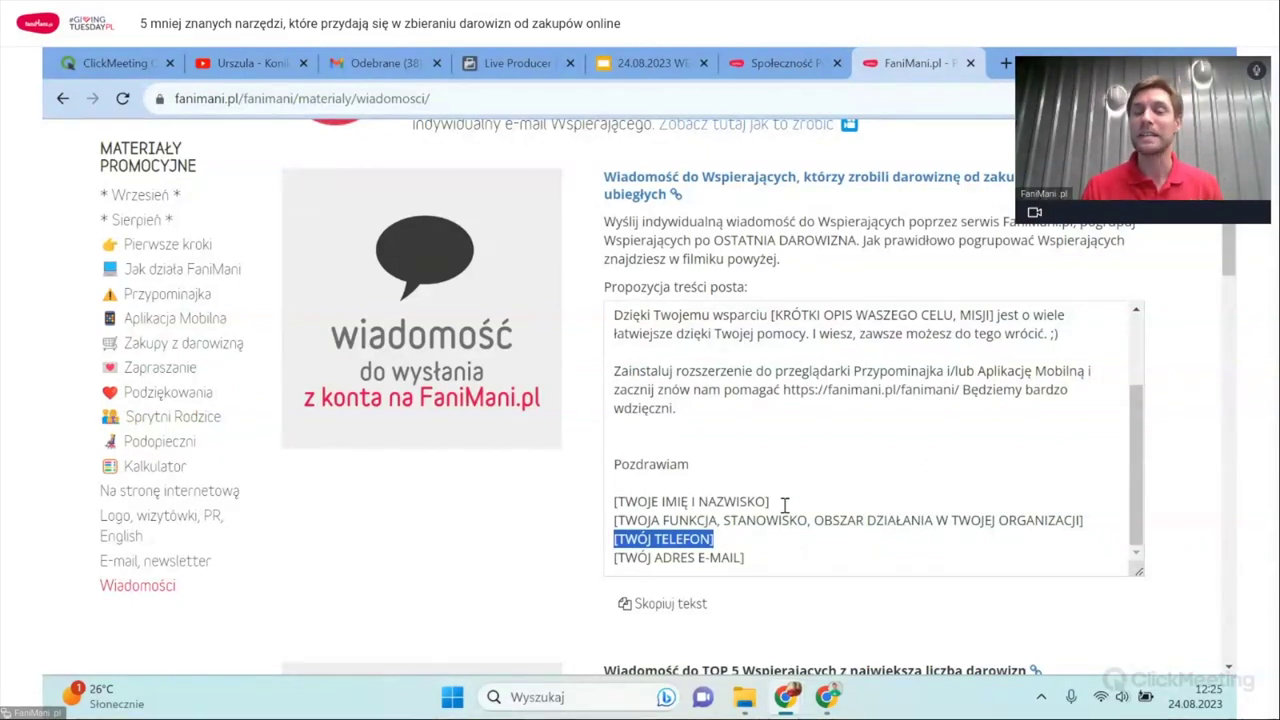
scroll(788, 460, up, 3)
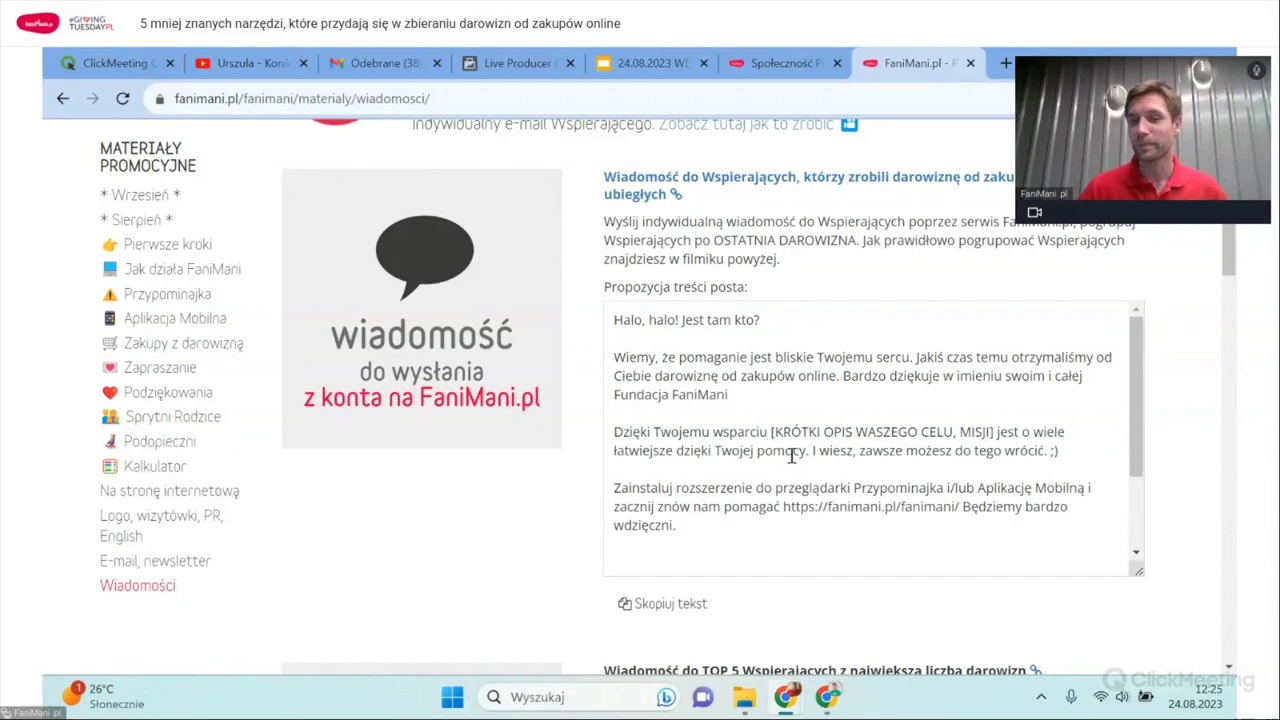
scroll(790, 455, down, 3)
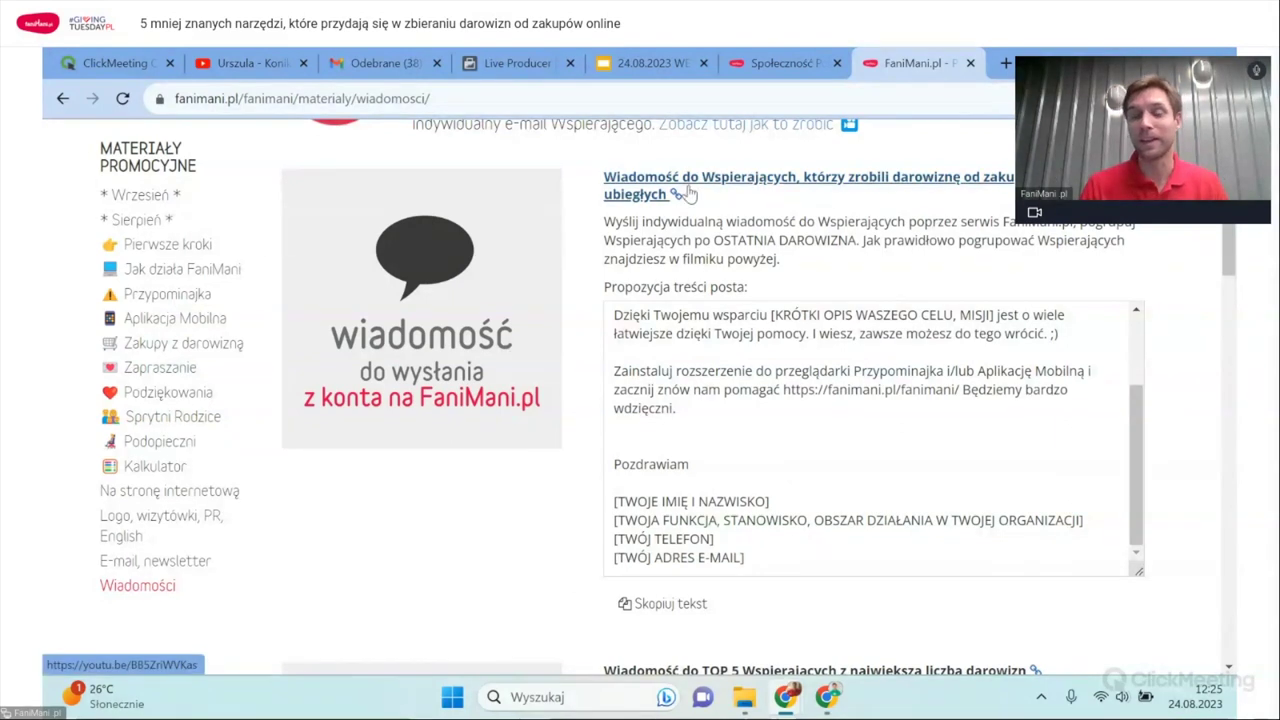
scroll(586, 456, down, 1)
scroll(586, 456, down, 3)
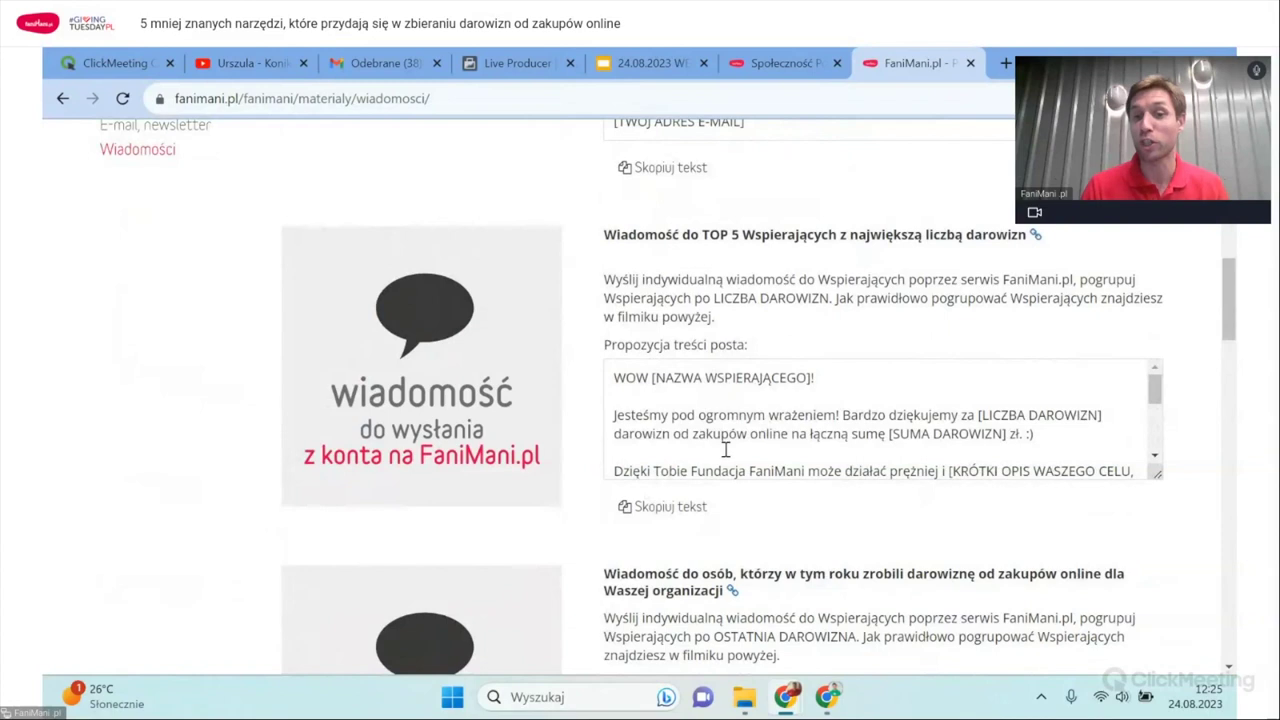
drag(740, 415, 863, 461)
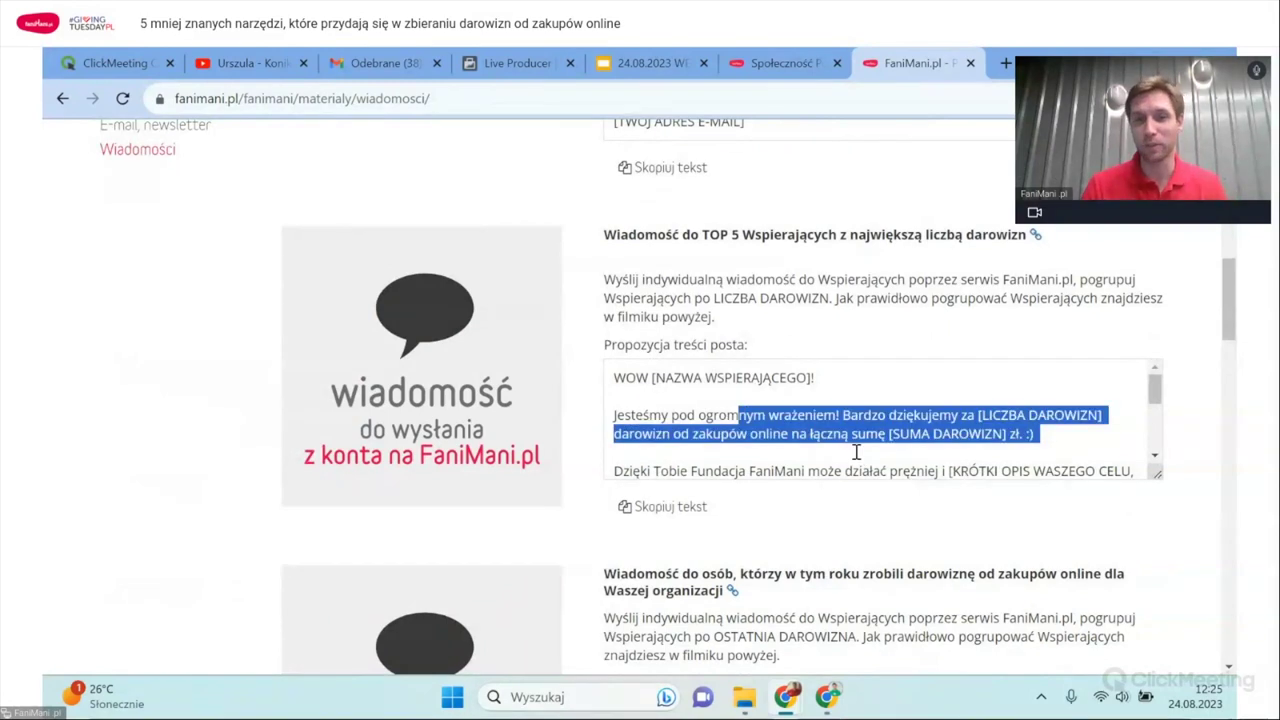
drag(619, 234, 814, 232)
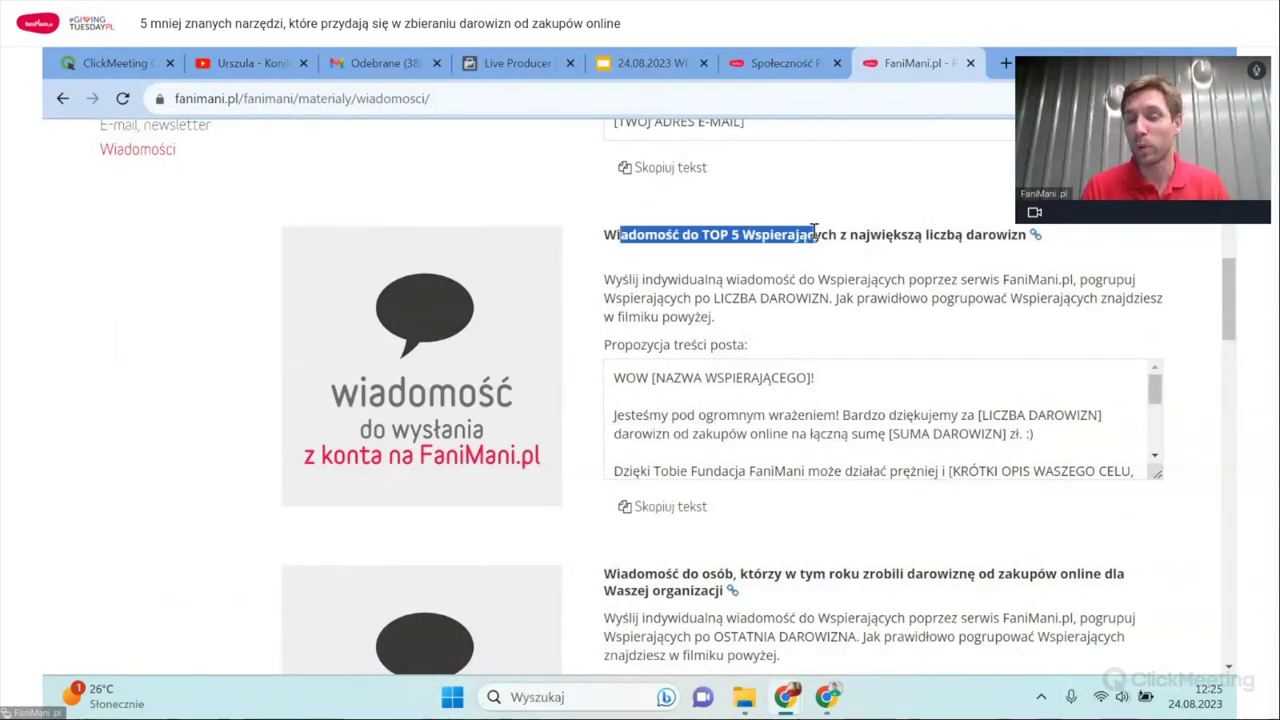
click(589, 331)
scroll(590, 330, down, 3)
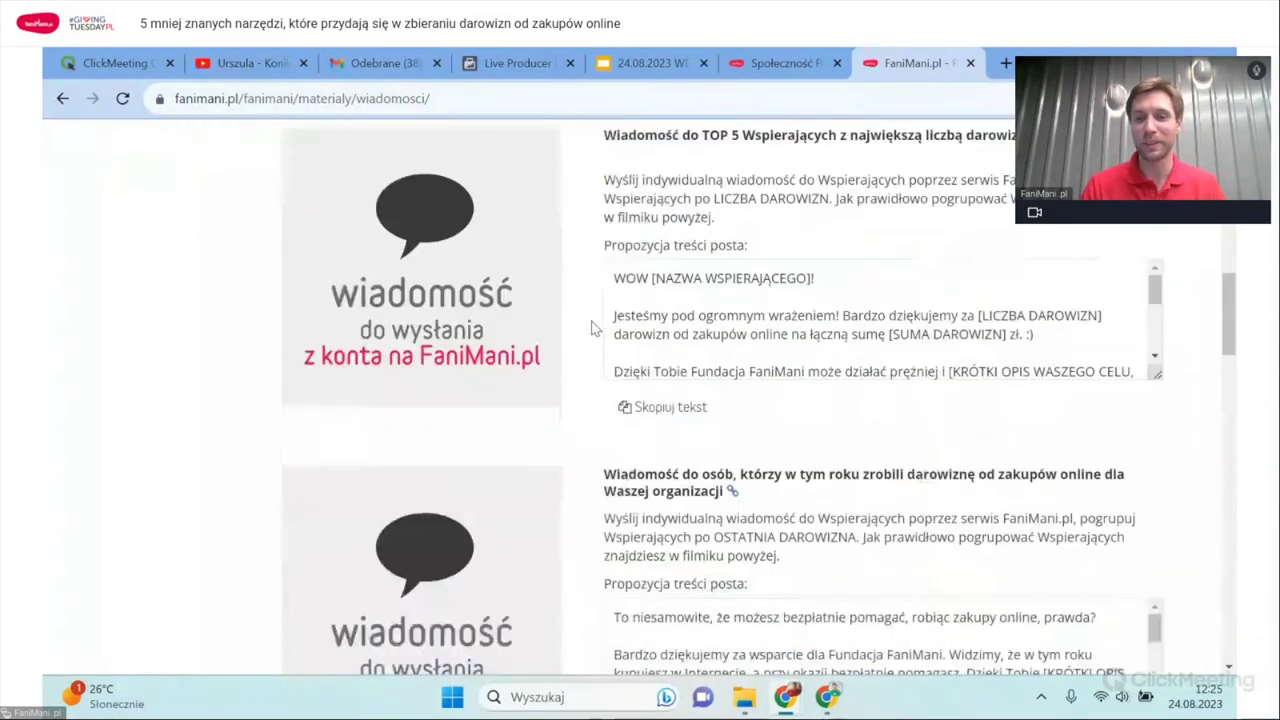
scroll(591, 327, down, 2)
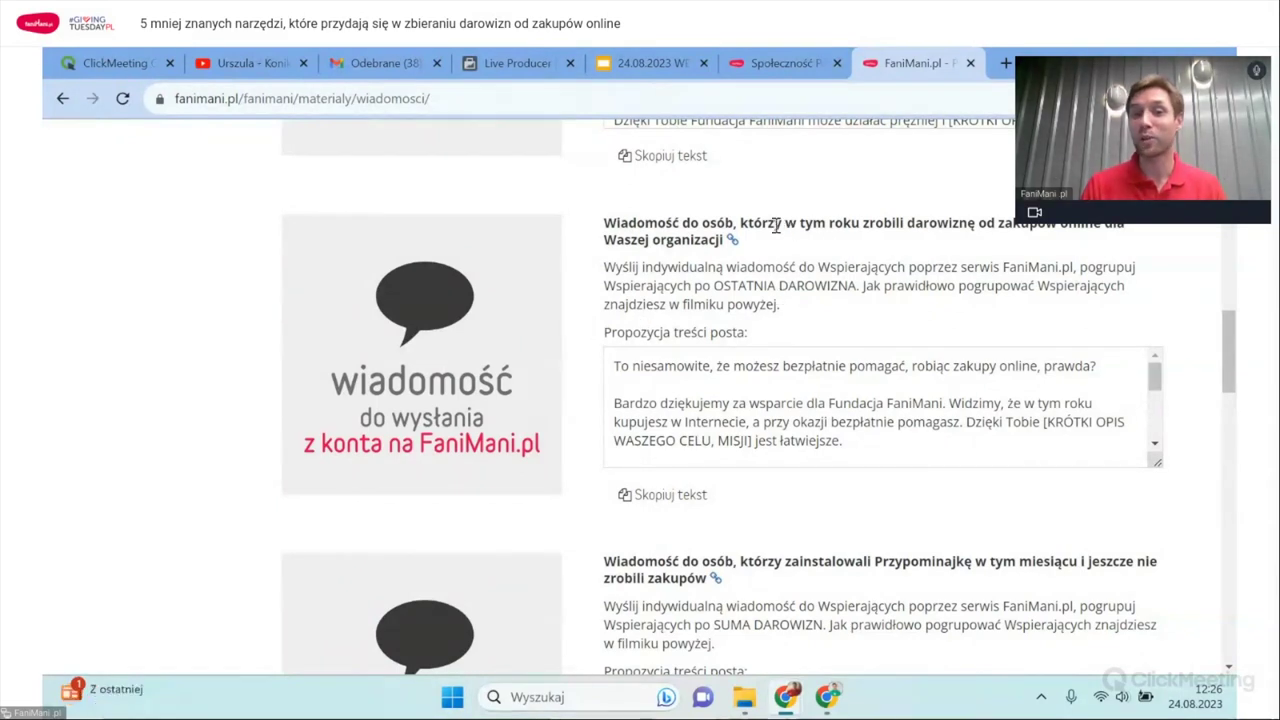
drag(782, 224, 998, 217)
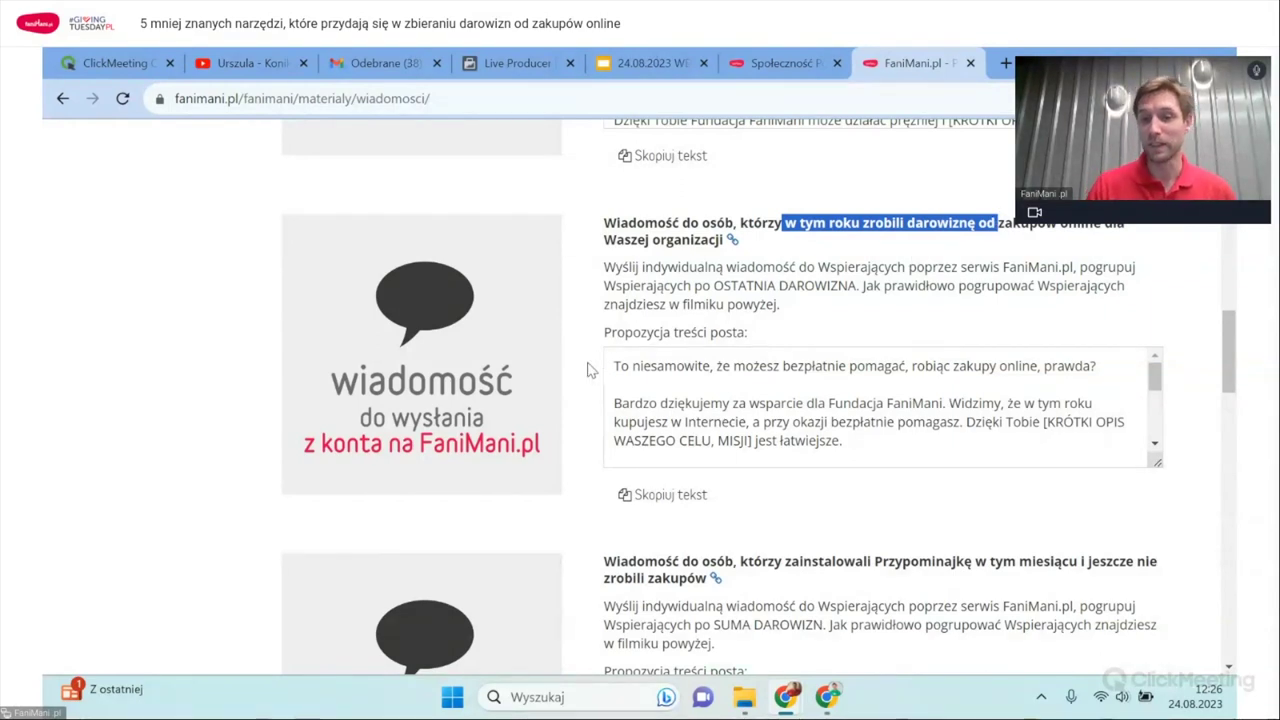
scroll(588, 370, down, 3)
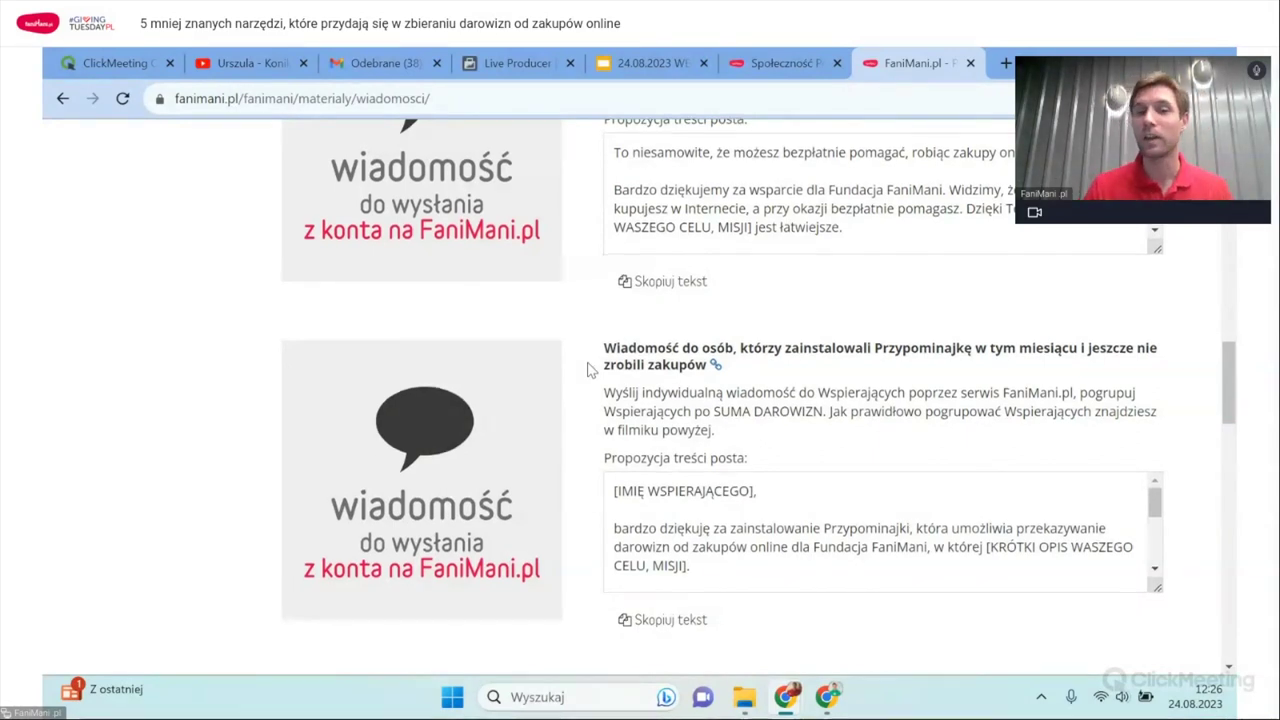
scroll(590, 370, down, 2)
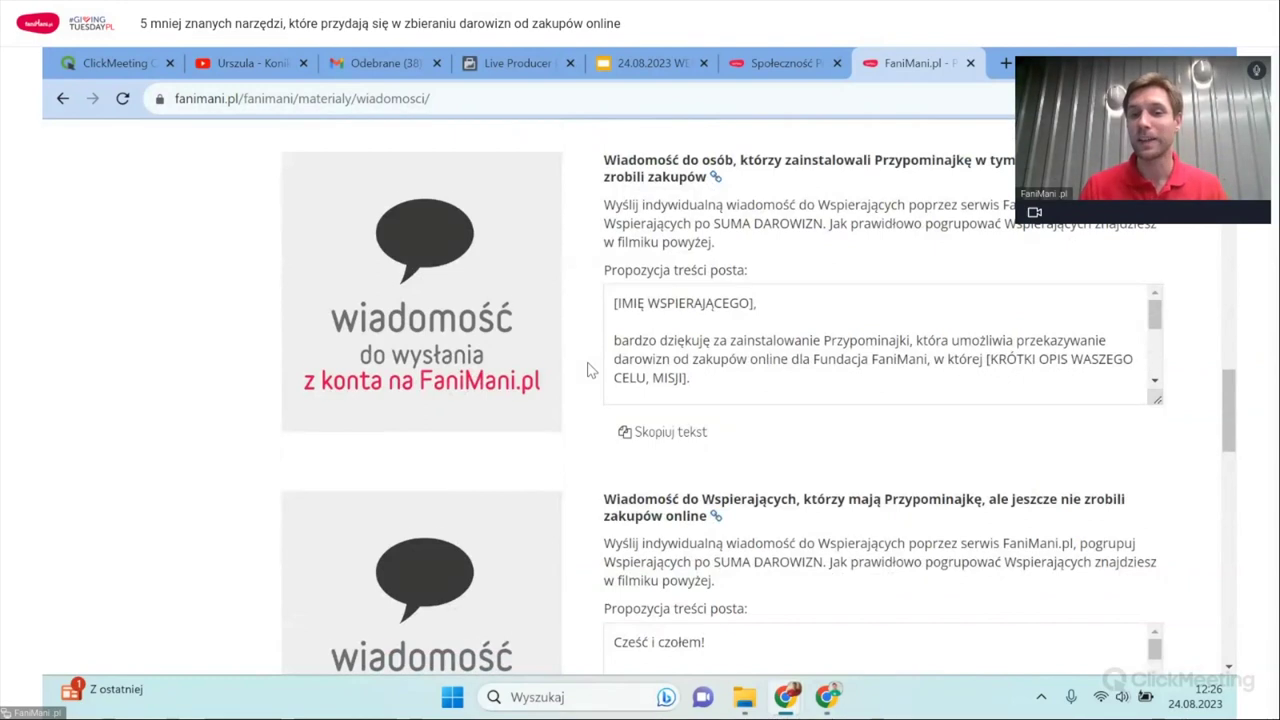
Copy the suggested post for Przypominajka users without purchases, highlighting whom it targets.
scroll(590, 370, down, 3)
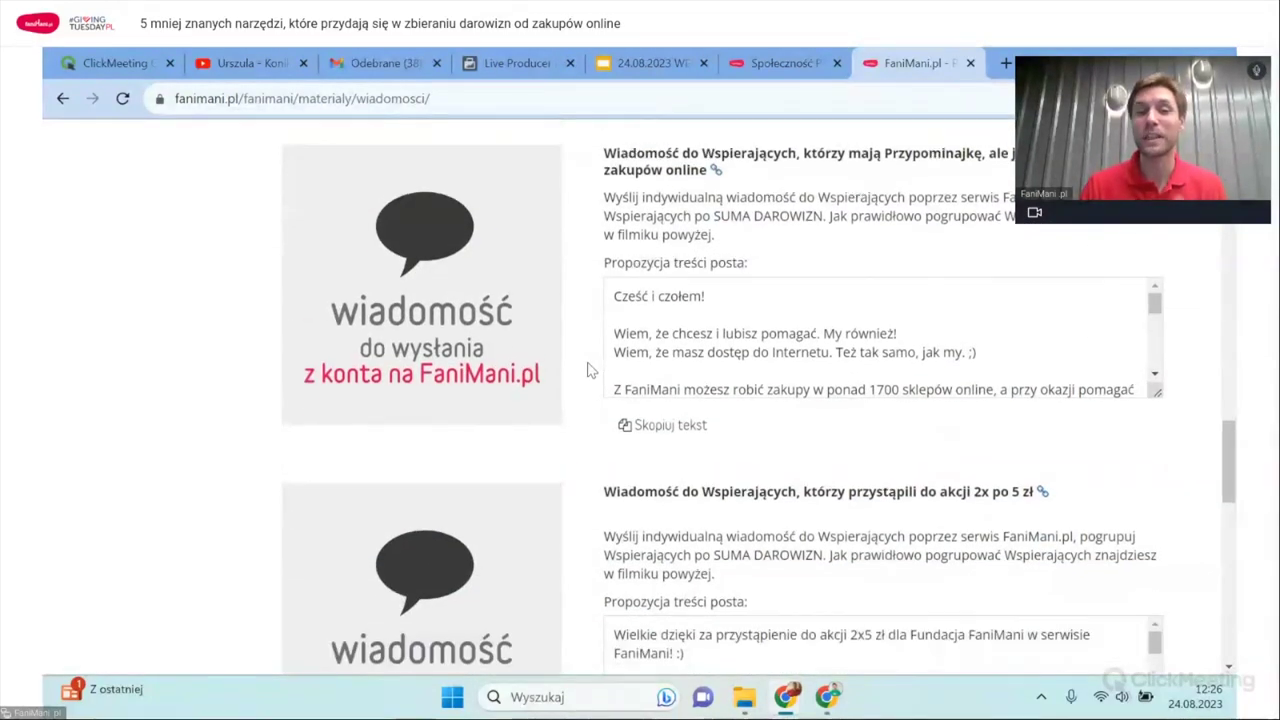
click(655, 428)
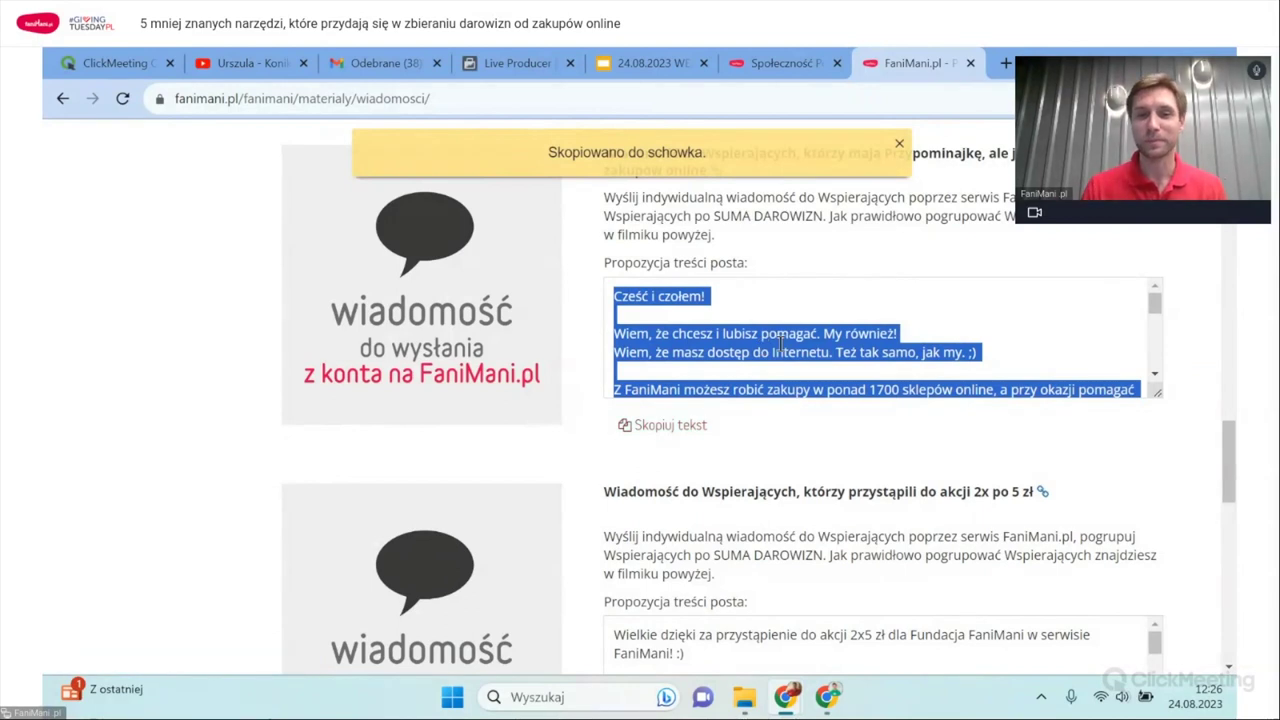
scroll(780, 343, up, 1)
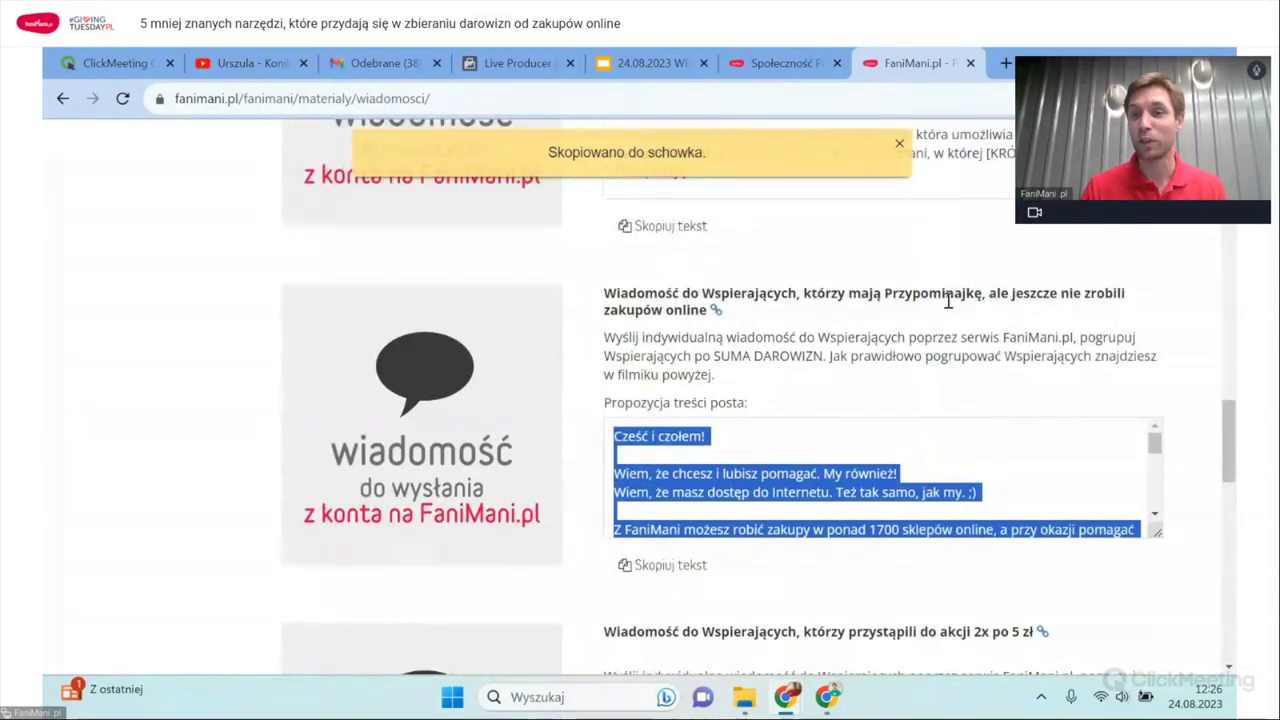
drag(953, 293, 1100, 318)
click(988, 290)
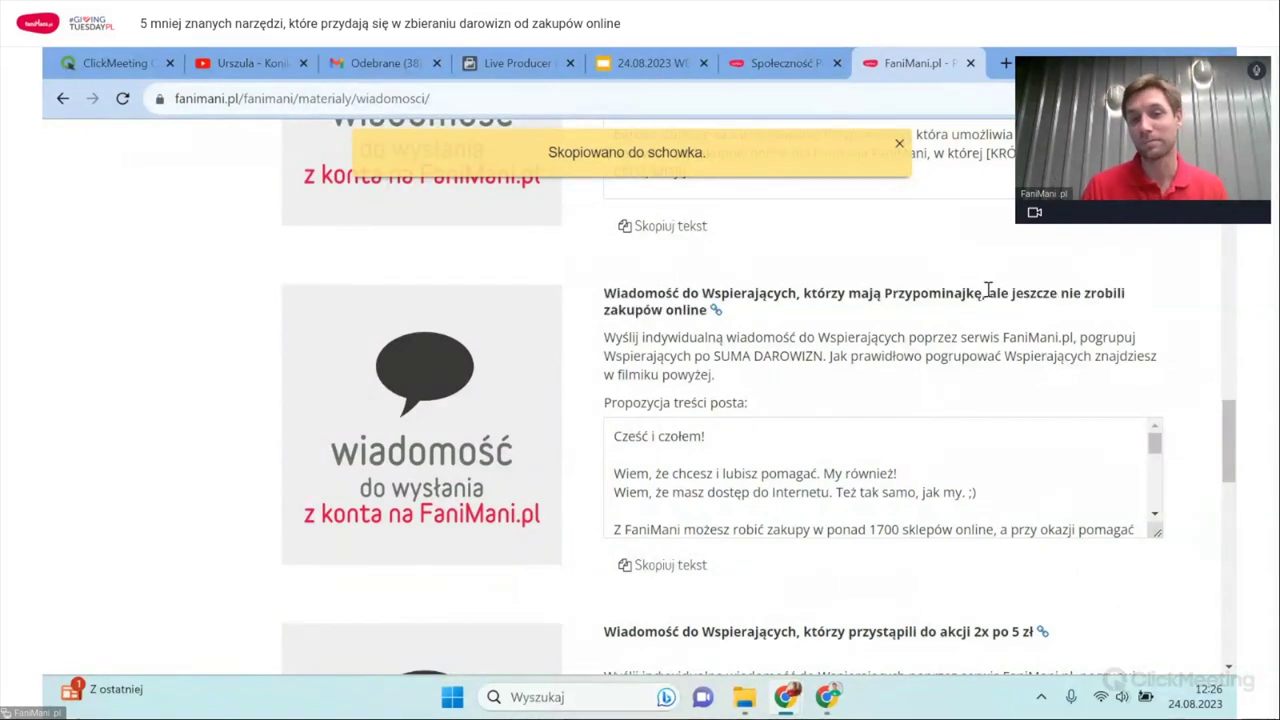
click(667, 566)
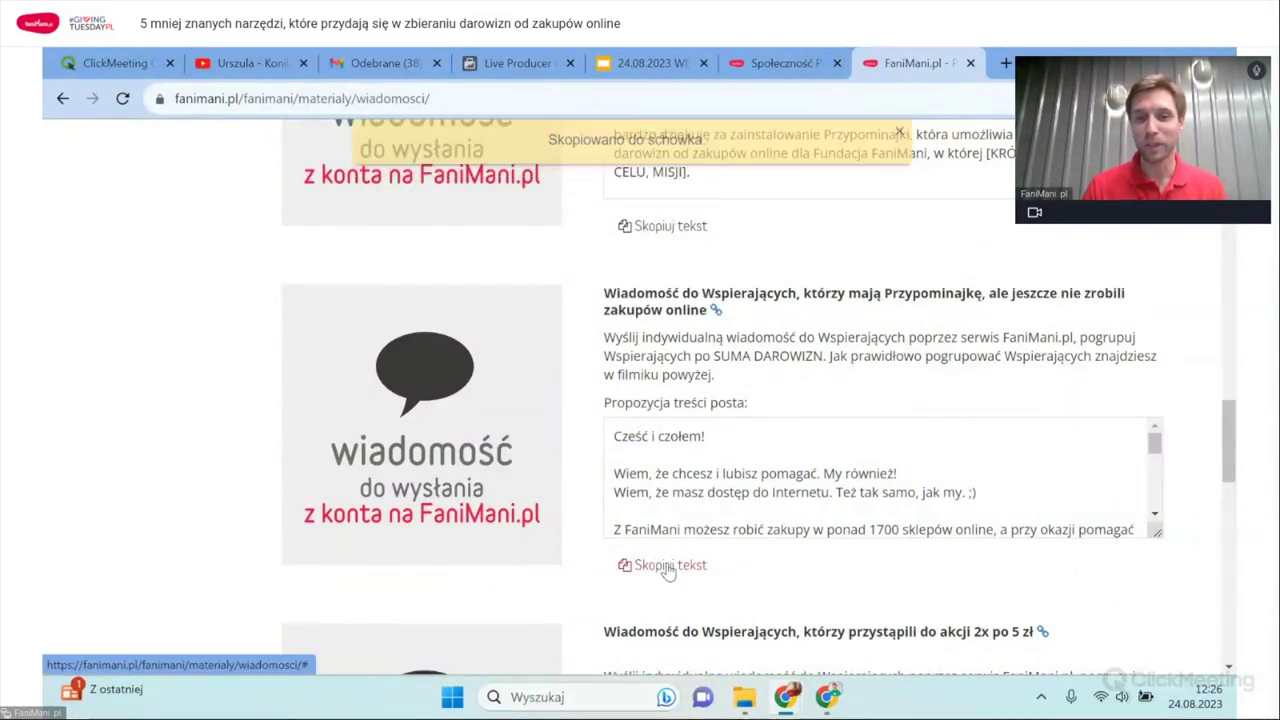
scroll(577, 380, up, 10)
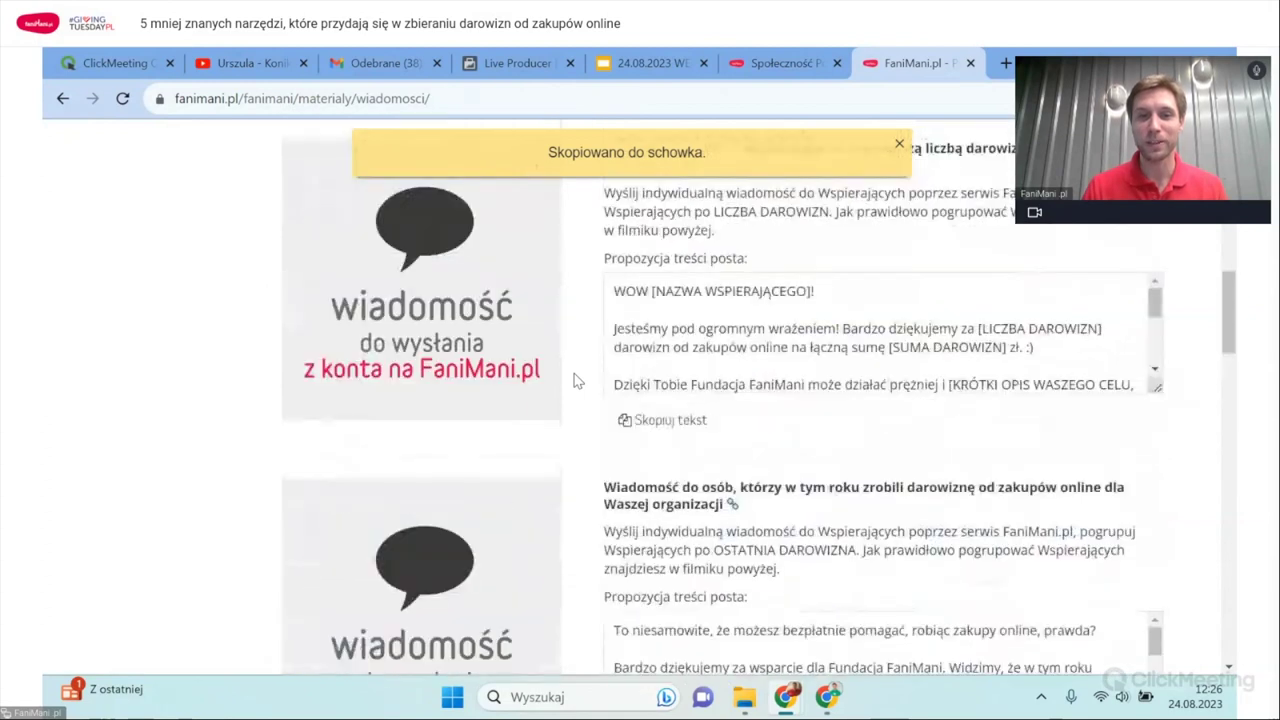
scroll(577, 380, up, 5)
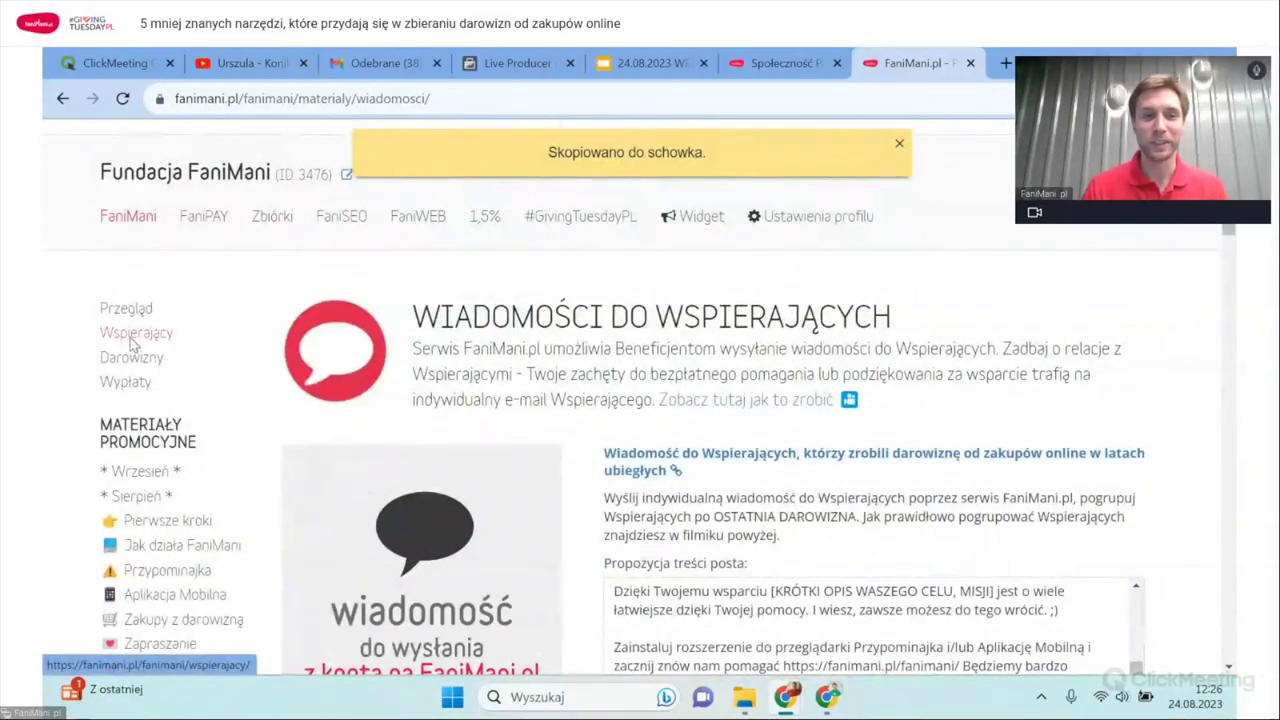
click(131, 339)
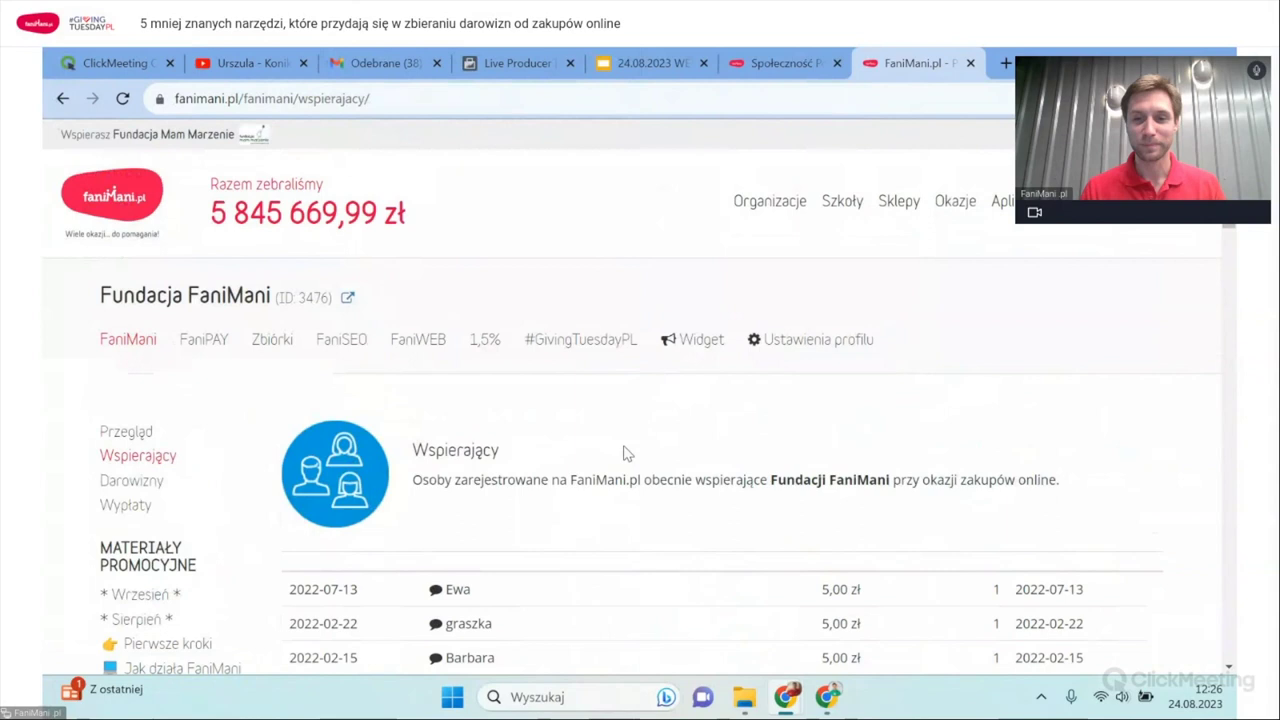
Sort supporters by last donation date and message the supporter registered 2021-11-30.
scroll(640, 440, down, 3)
click(1145, 302)
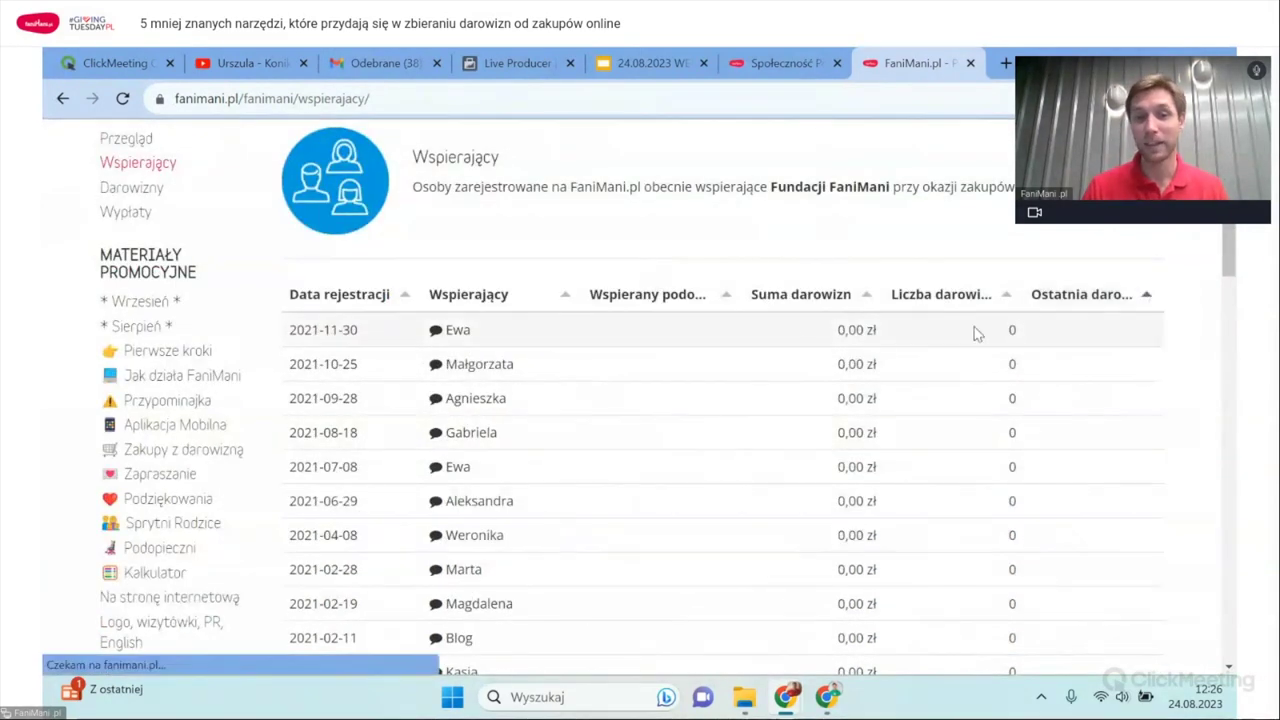
click(437, 334)
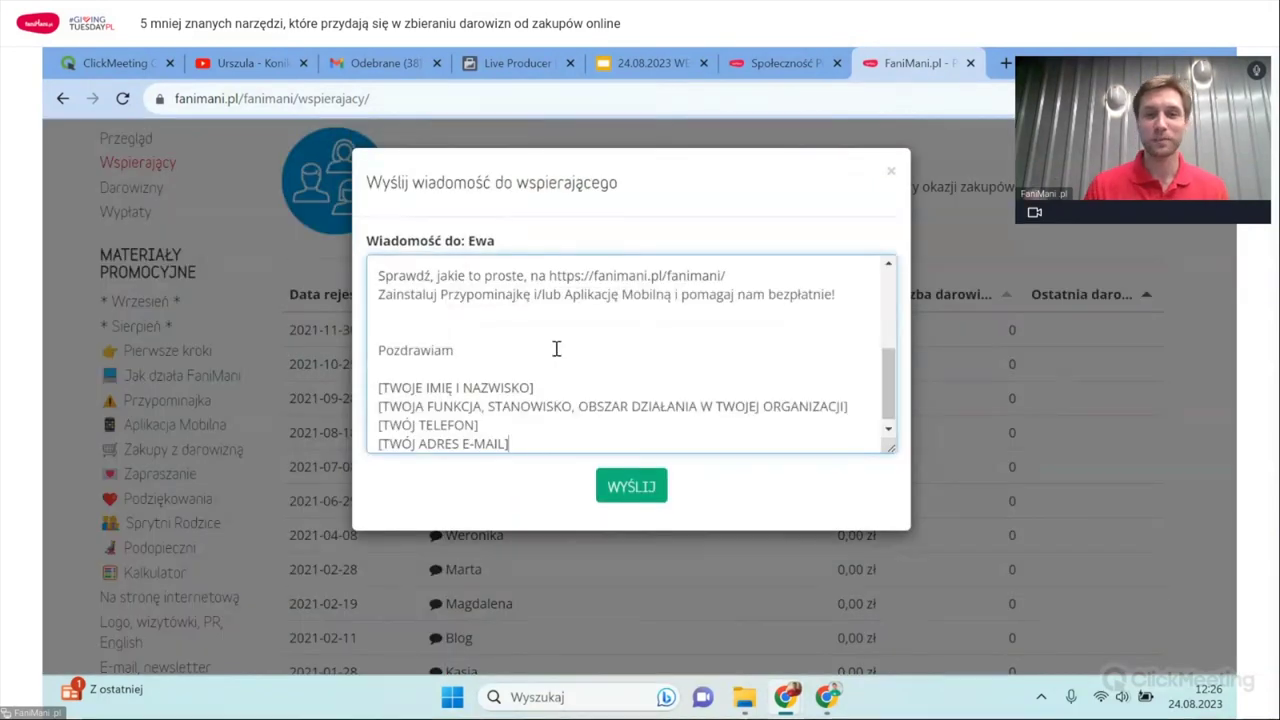
Review the prefilled template and its signature placeholders, then close the dialog without sending.
scroll(636, 344, up, 5)
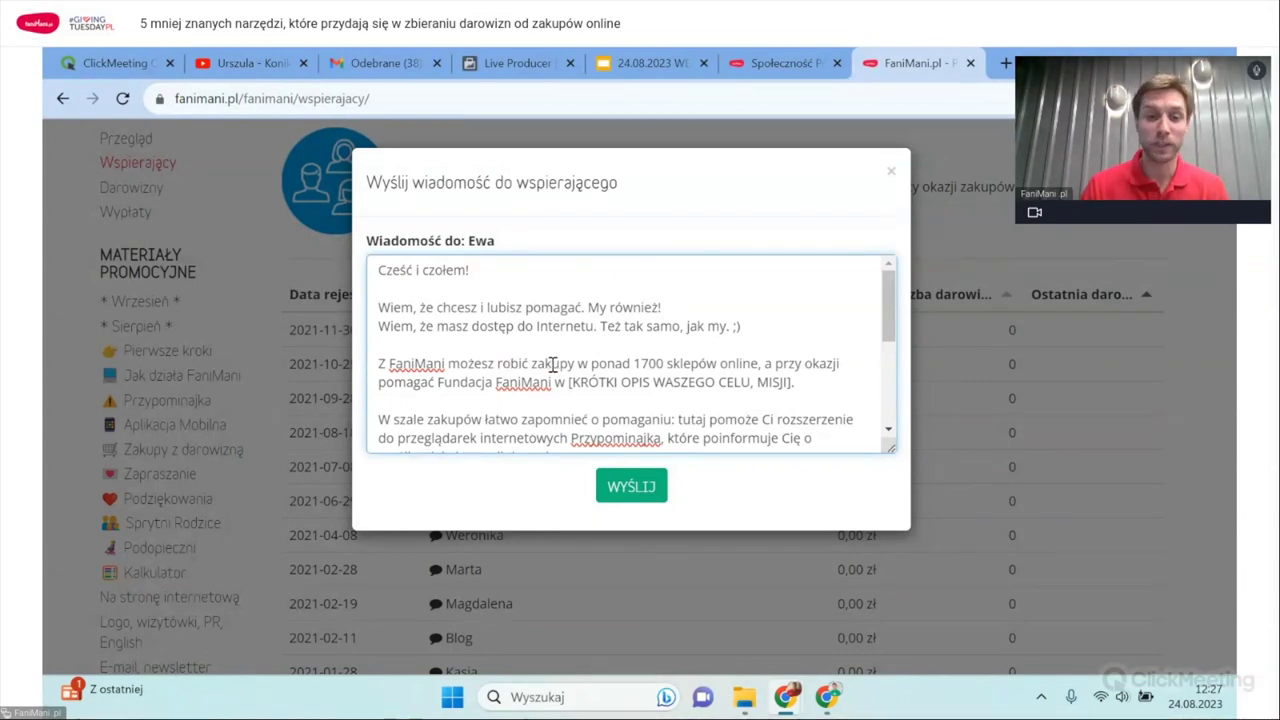
scroll(555, 364, down, 2)
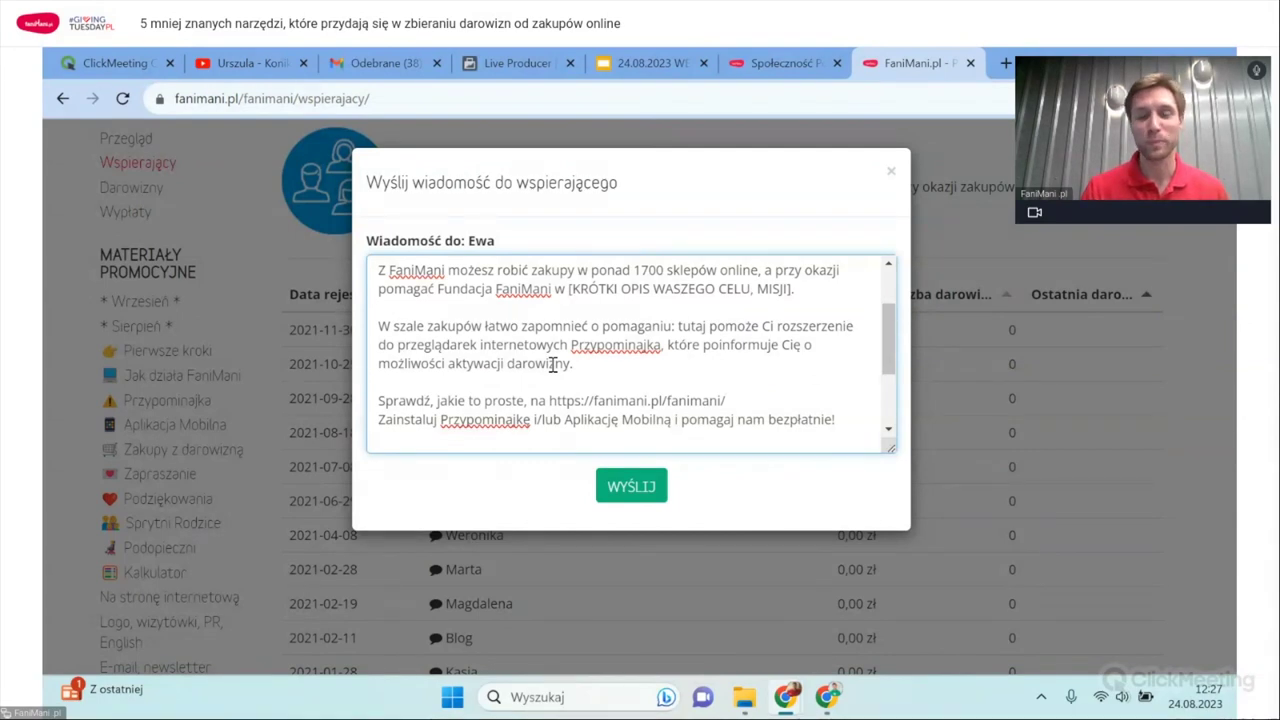
scroll(555, 364, down, 3)
drag(551, 420, 474, 384)
click(474, 384)
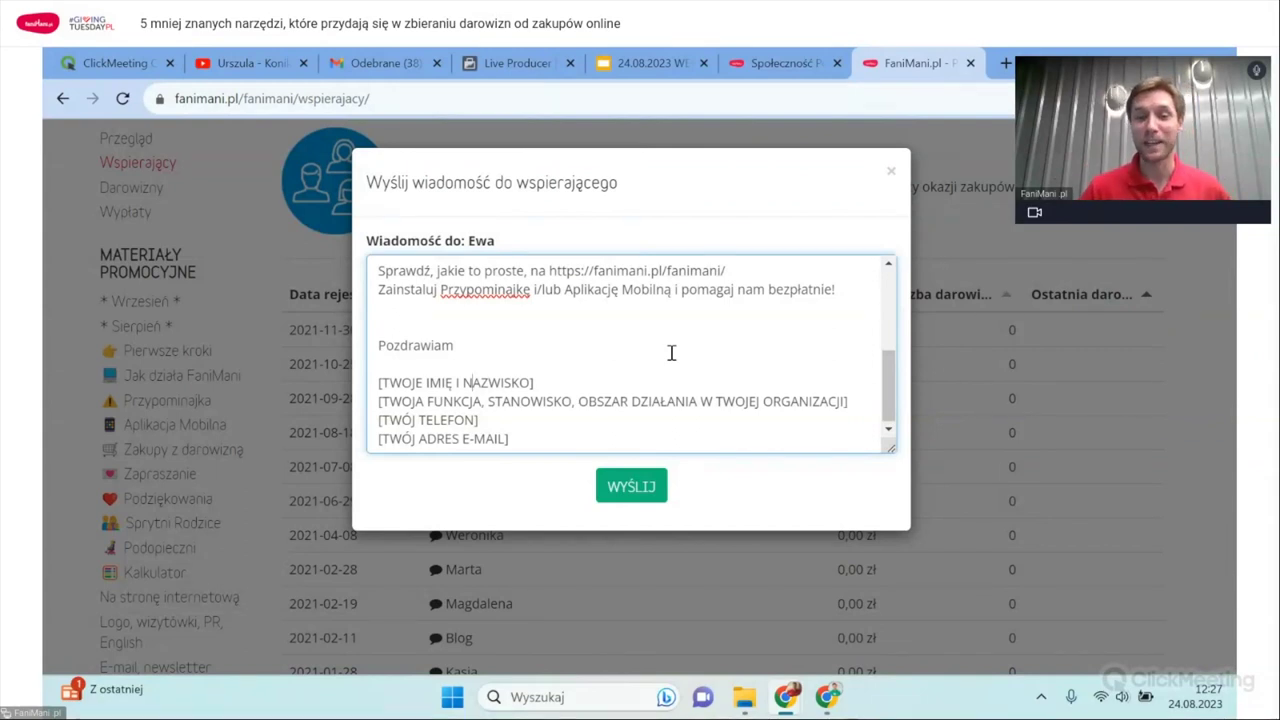
click(891, 175)
drag(602, 400, 597, 604)
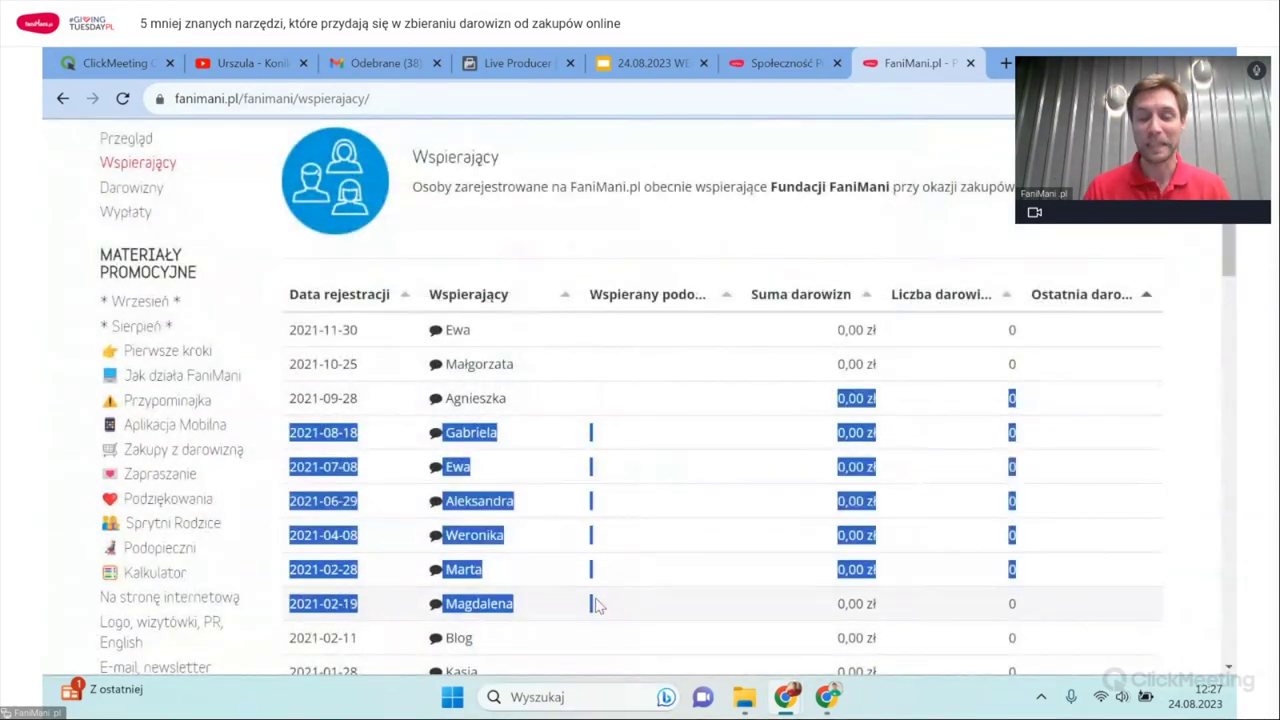
click(646, 437)
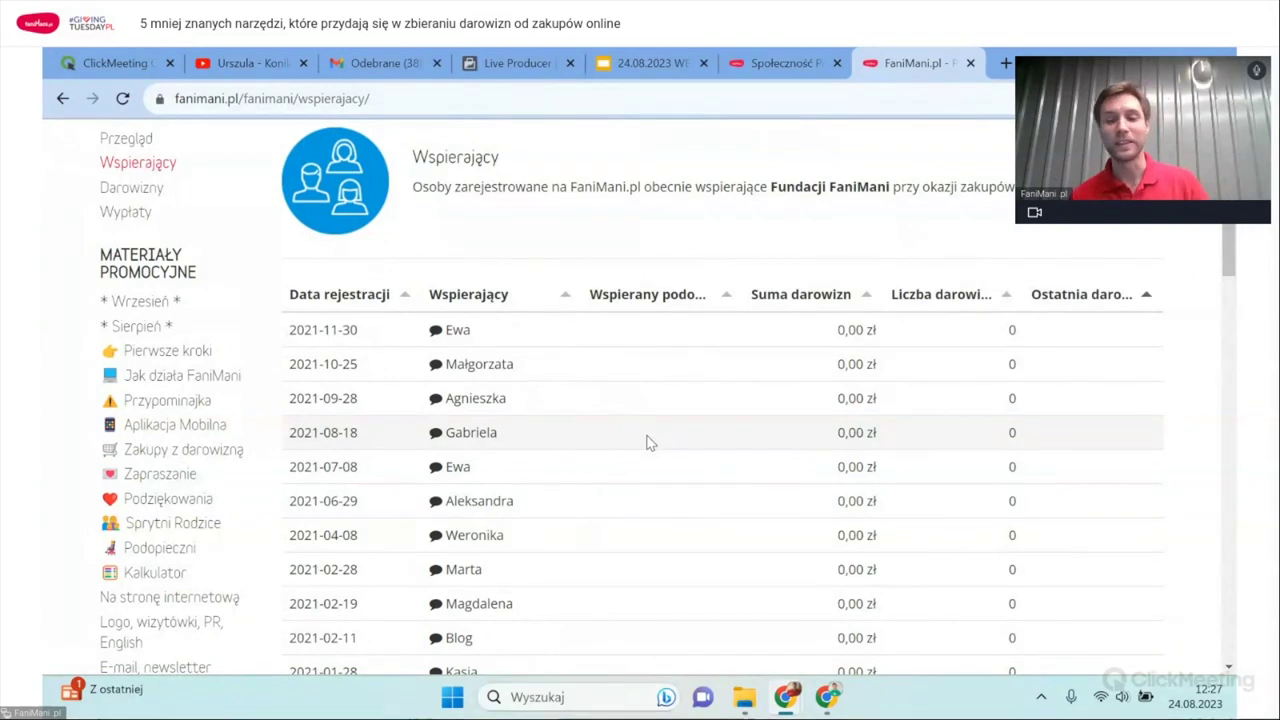
drag(478, 331, 448, 340)
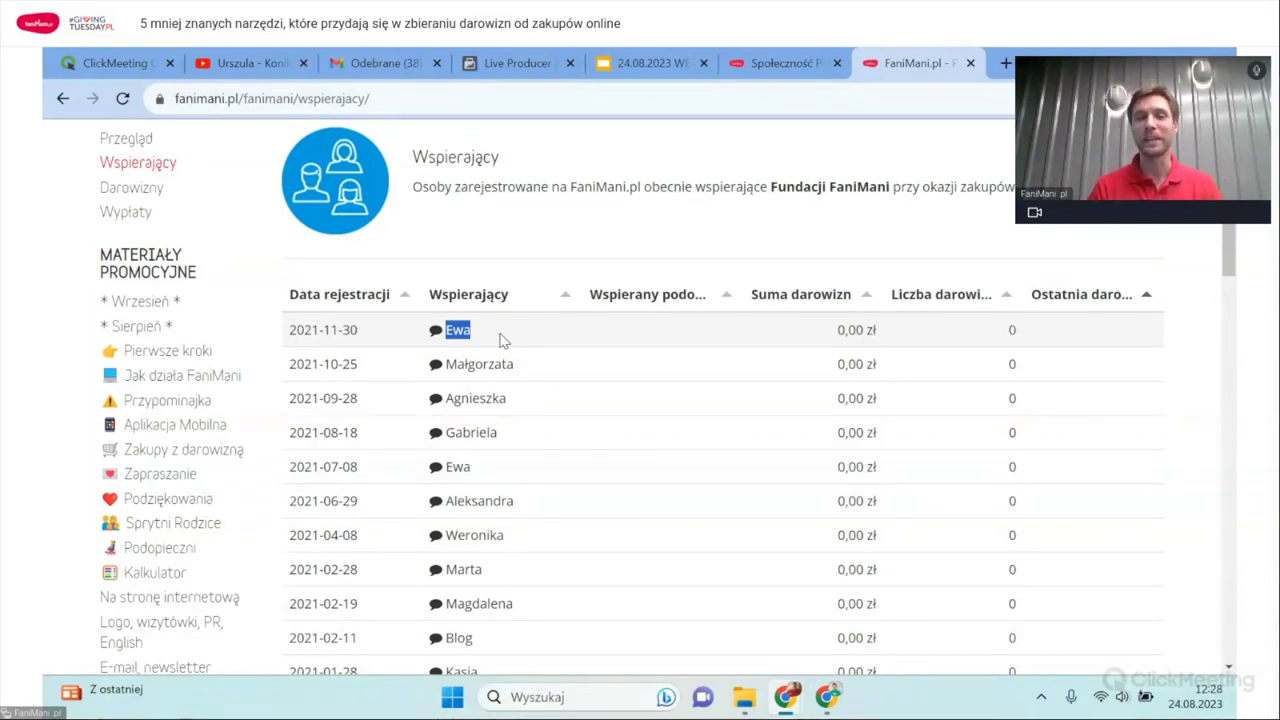
scroll(502, 341, up, 2)
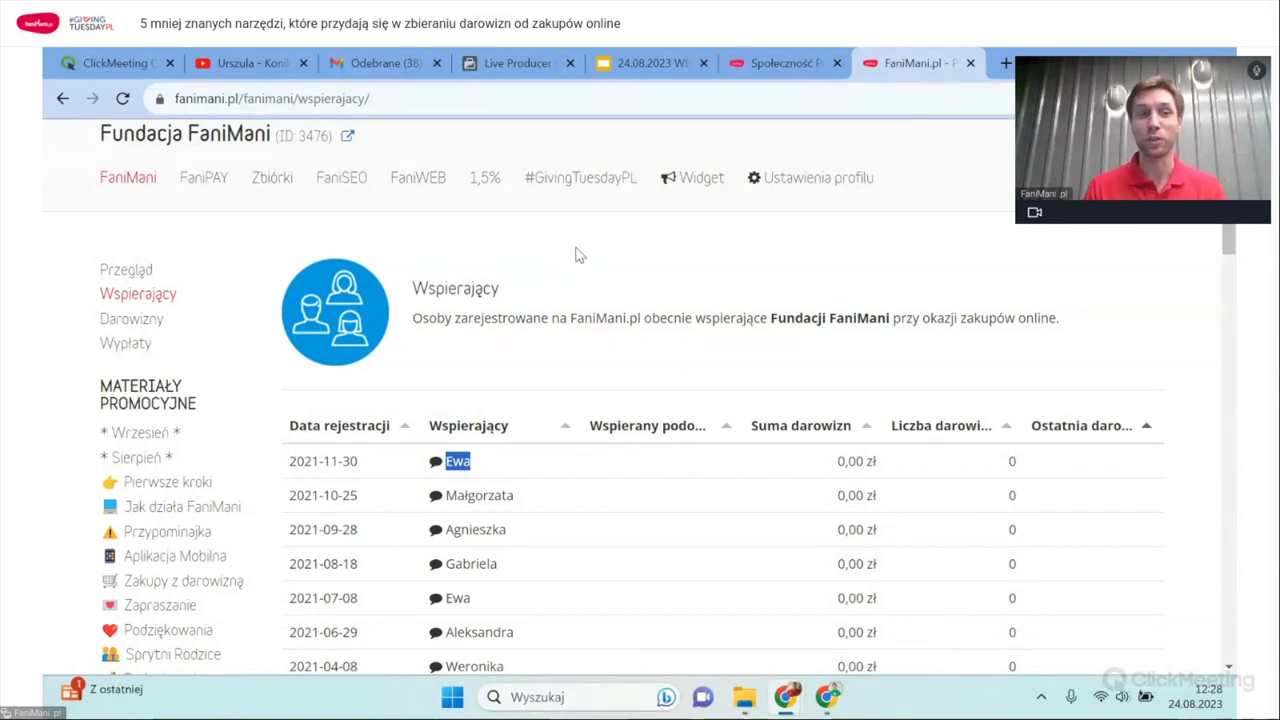
scroll(97, 135, up, 1)
drag(97, 135, 271, 172)
click(564, 291)
scroll(564, 291, down, 1)
scroll(564, 291, down, 1)
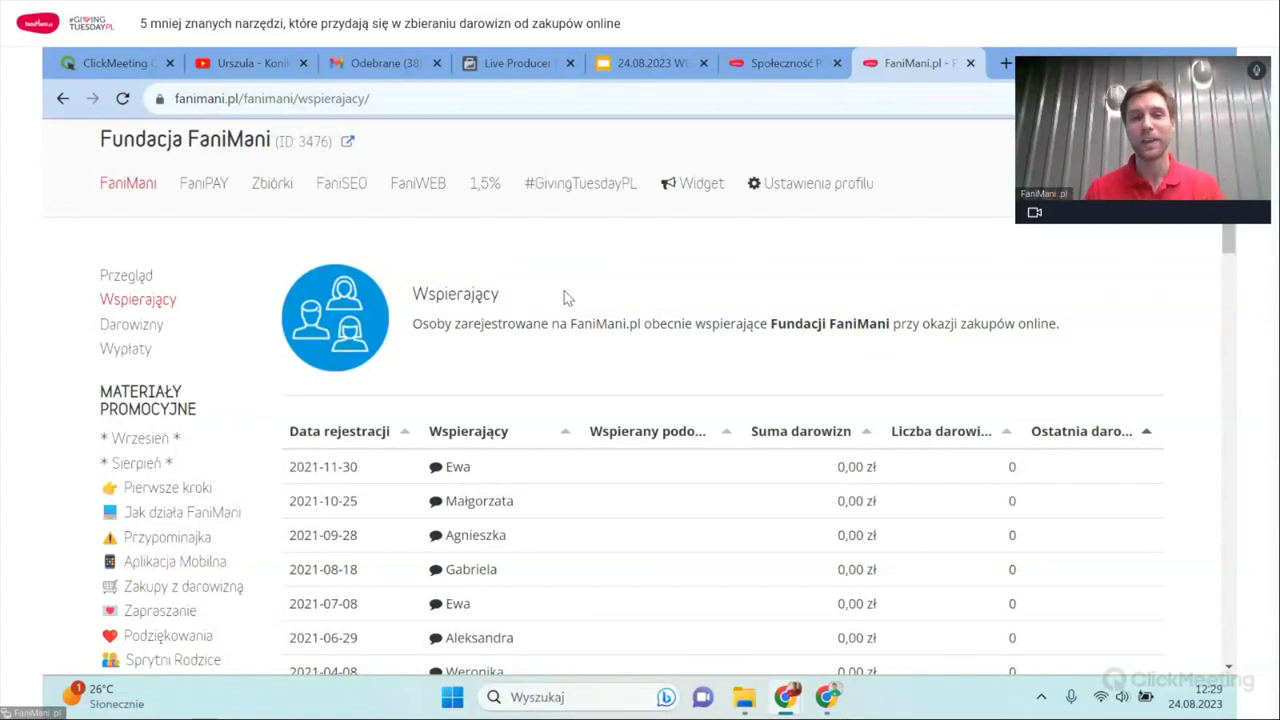
scroll(565, 297, down, 3)
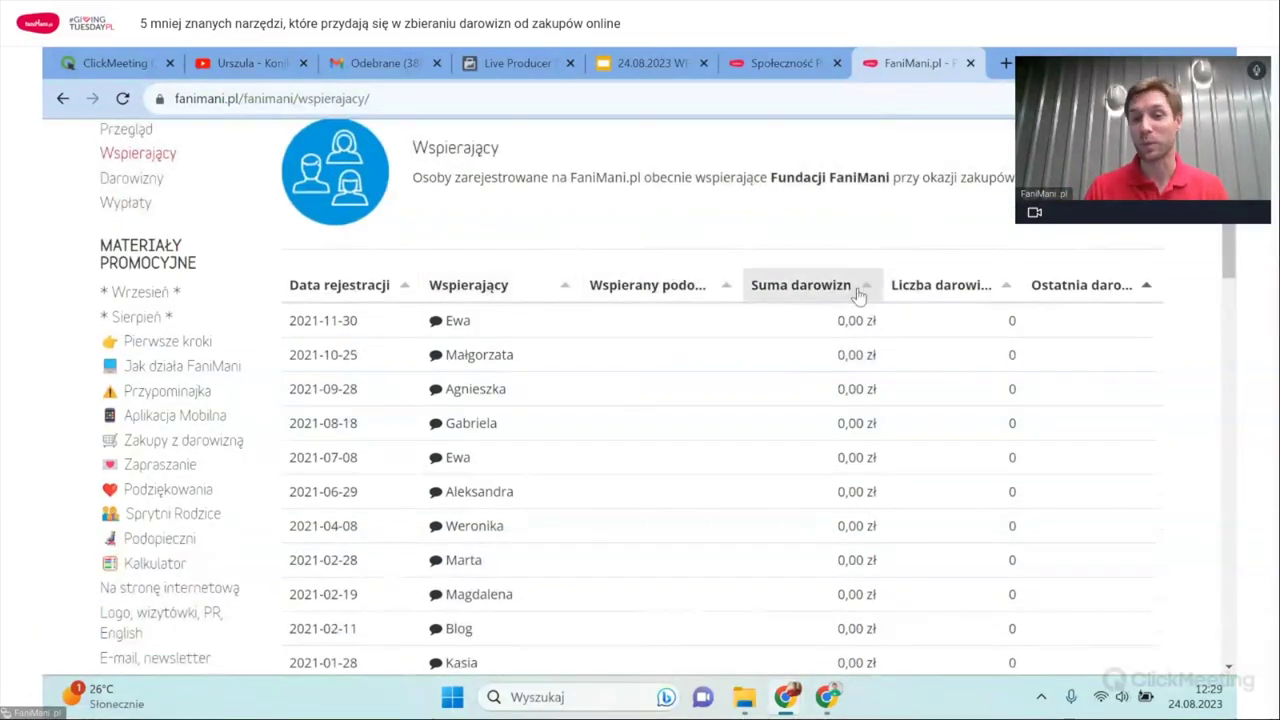
Sort supporters by 'Suma darowizn' descending, 1 106,23 zł first, and highlight the second donor's name.
click(868, 291)
click(868, 291)
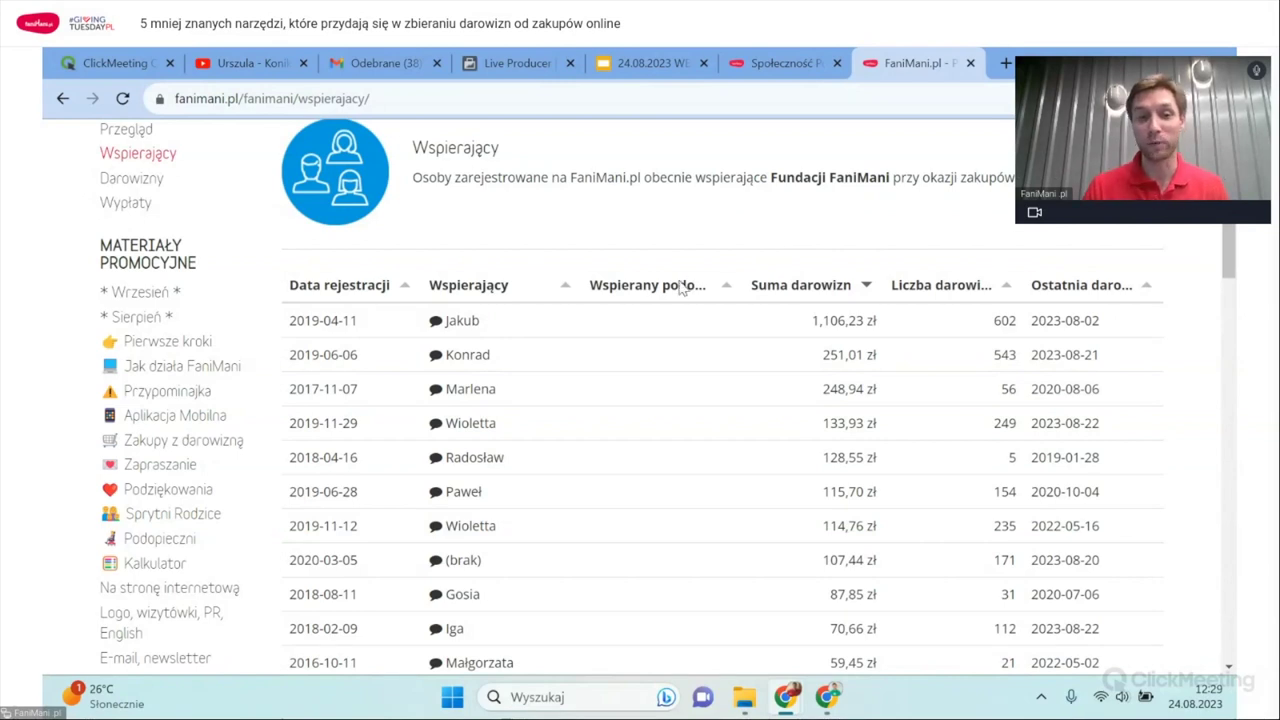
double_click(466, 355)
scroll(548, 540, down, 1)
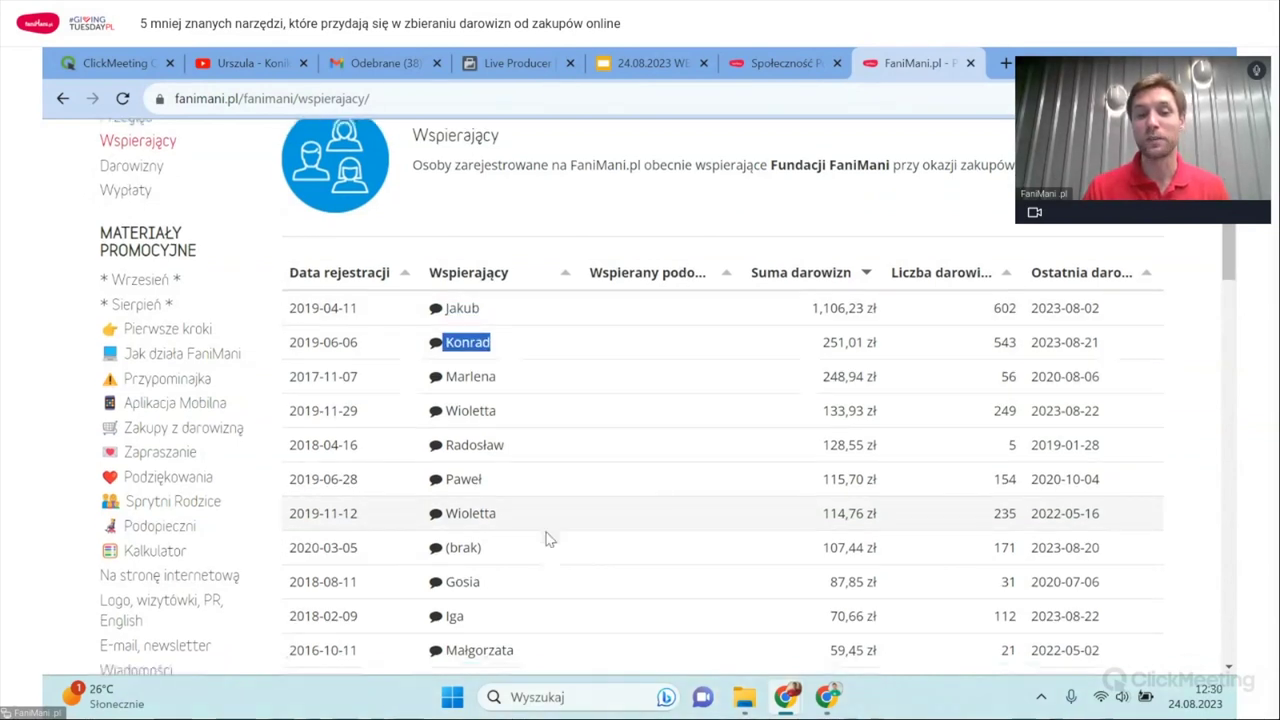
scroll(548, 540, down, 3)
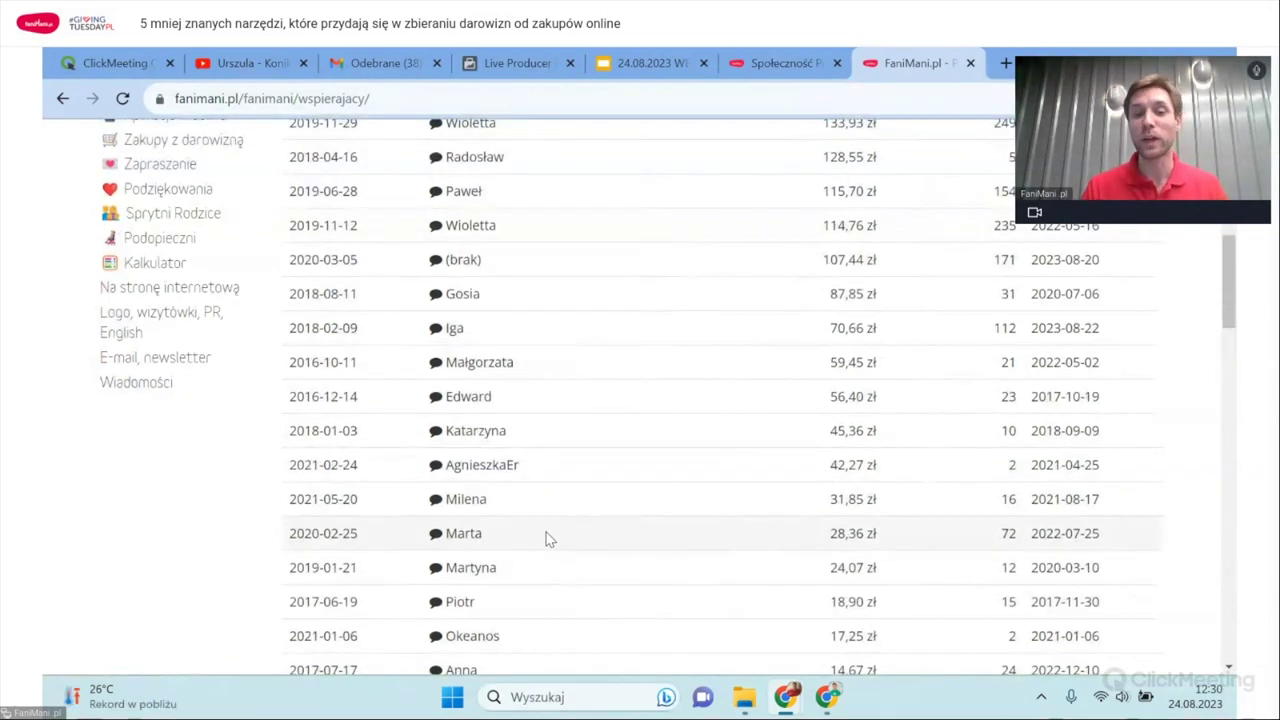
scroll(548, 540, down, 1)
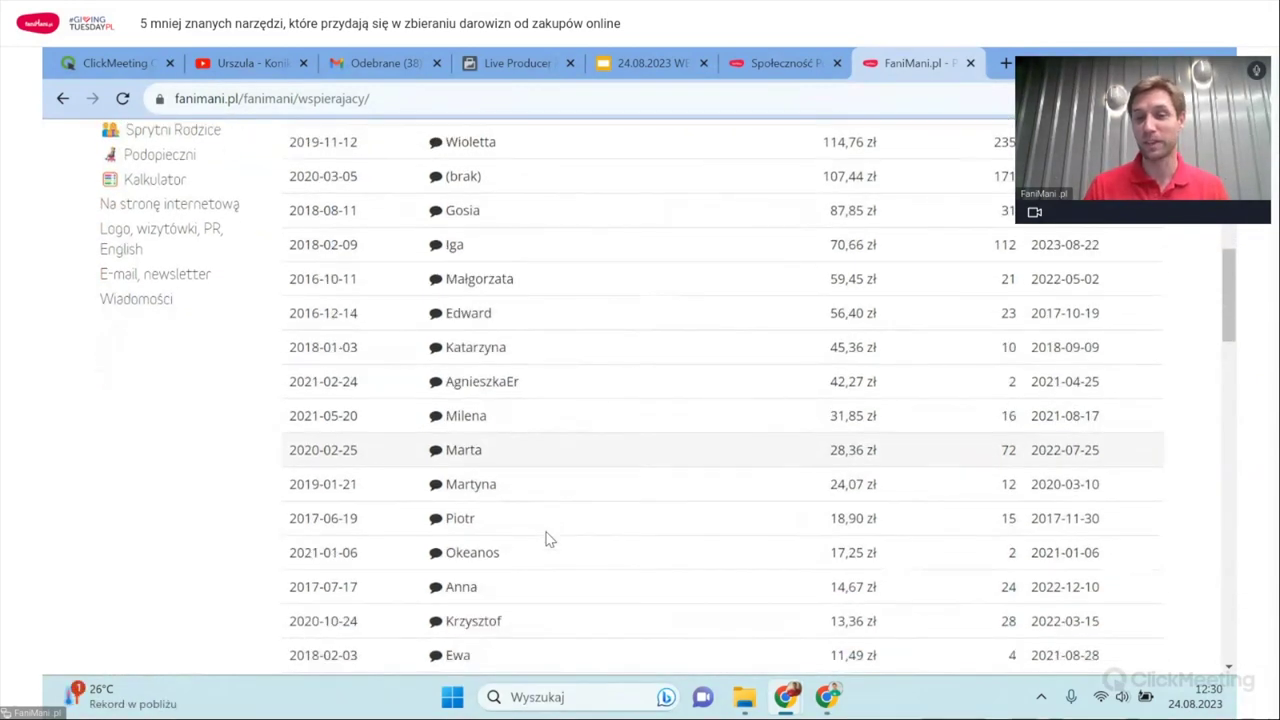
scroll(548, 540, up, 3)
scroll(548, 540, down, 1)
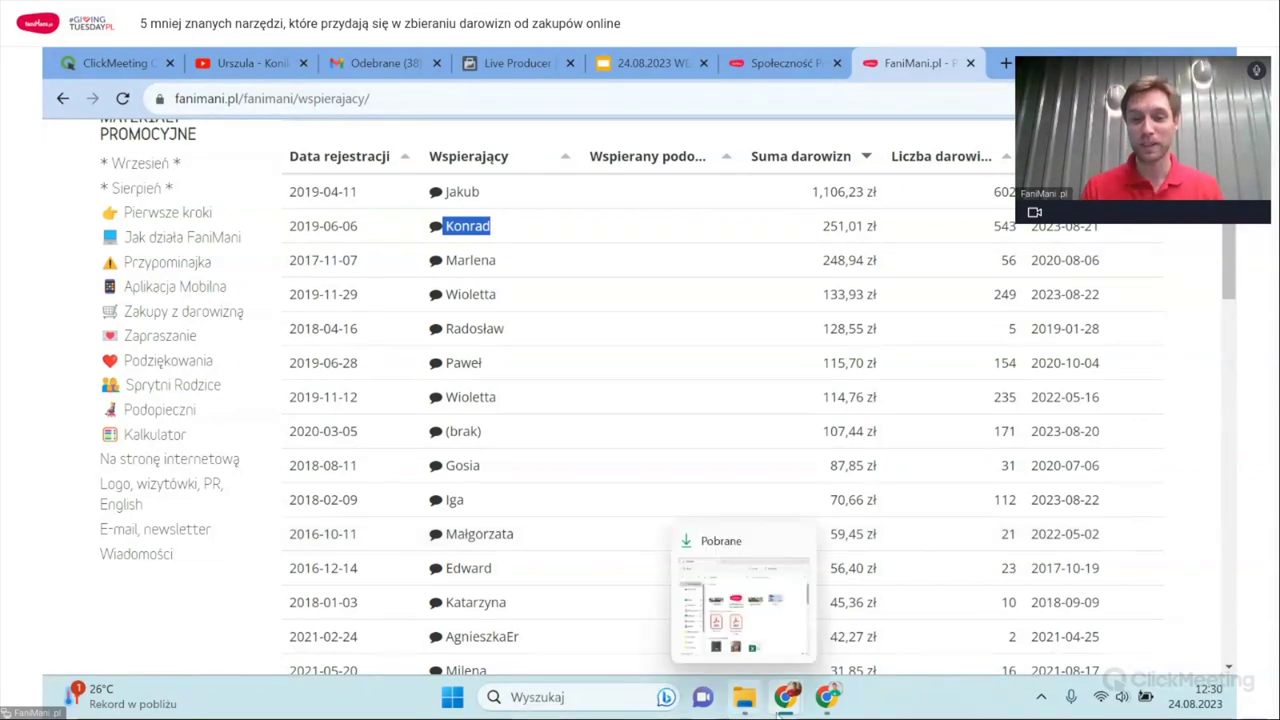
mouse_move(786, 697)
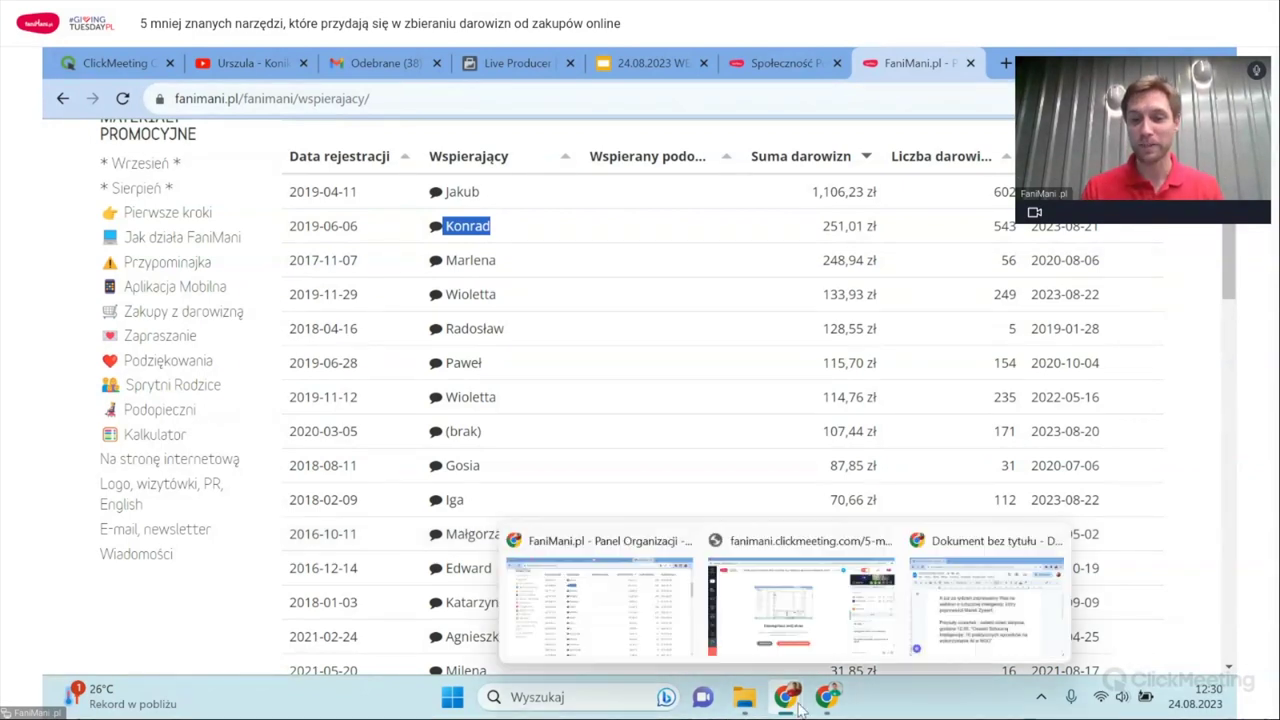
Return to the ClickMeeting webinar room, stop sharing the screen, and dismiss the sharing notice.
click(814, 612)
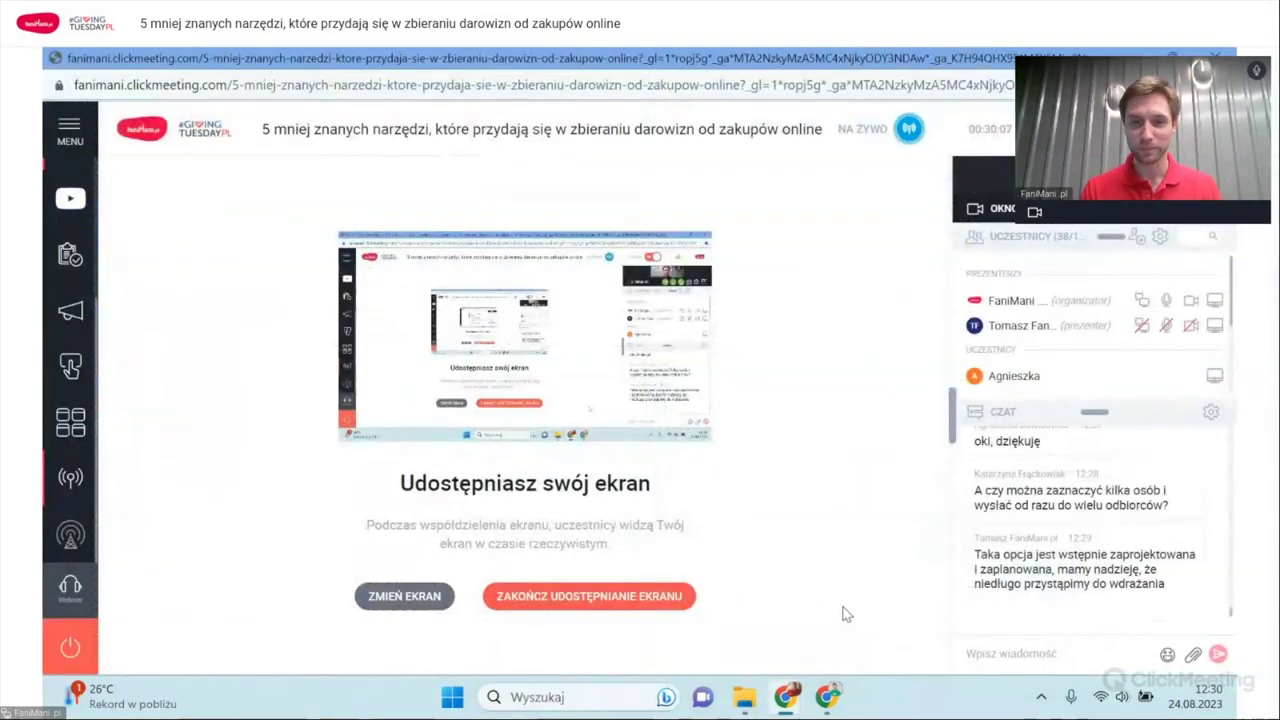
click(592, 597)
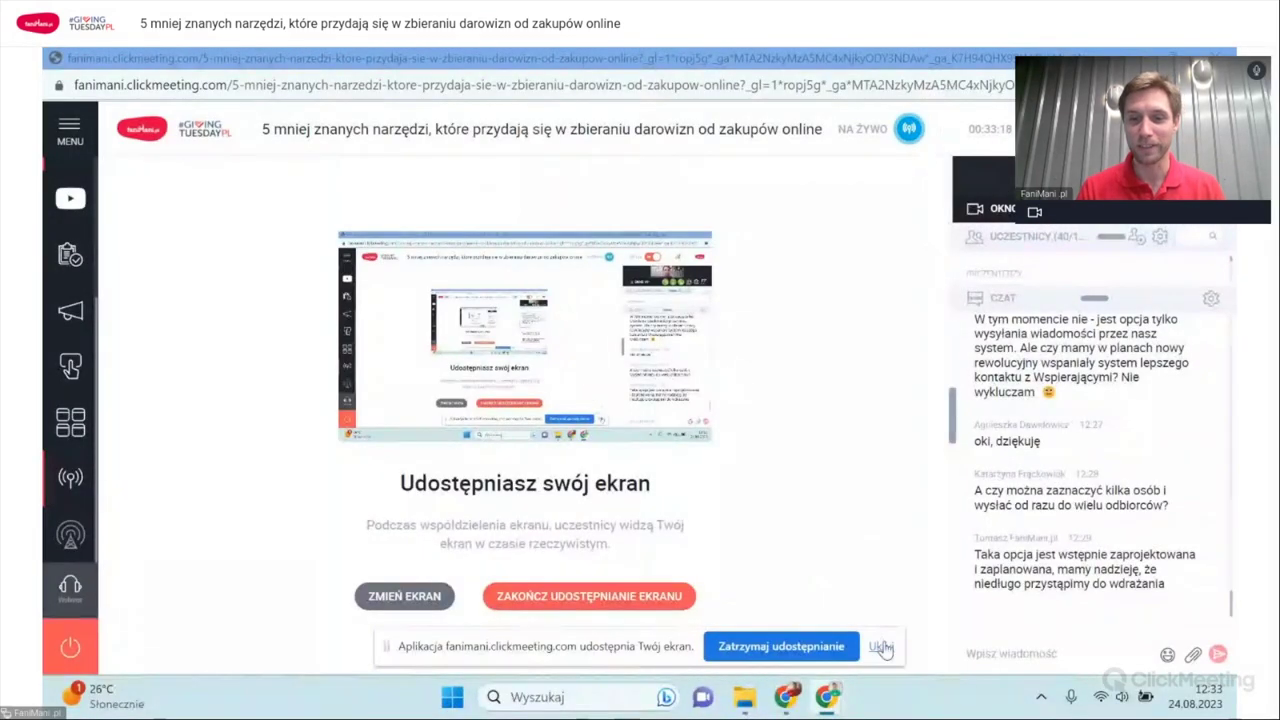
click(881, 646)
Bring Chrome back, switch to the 24.08.2023 WEBINAR deck, and start the full-screen slideshow.
mouse_move(787, 703)
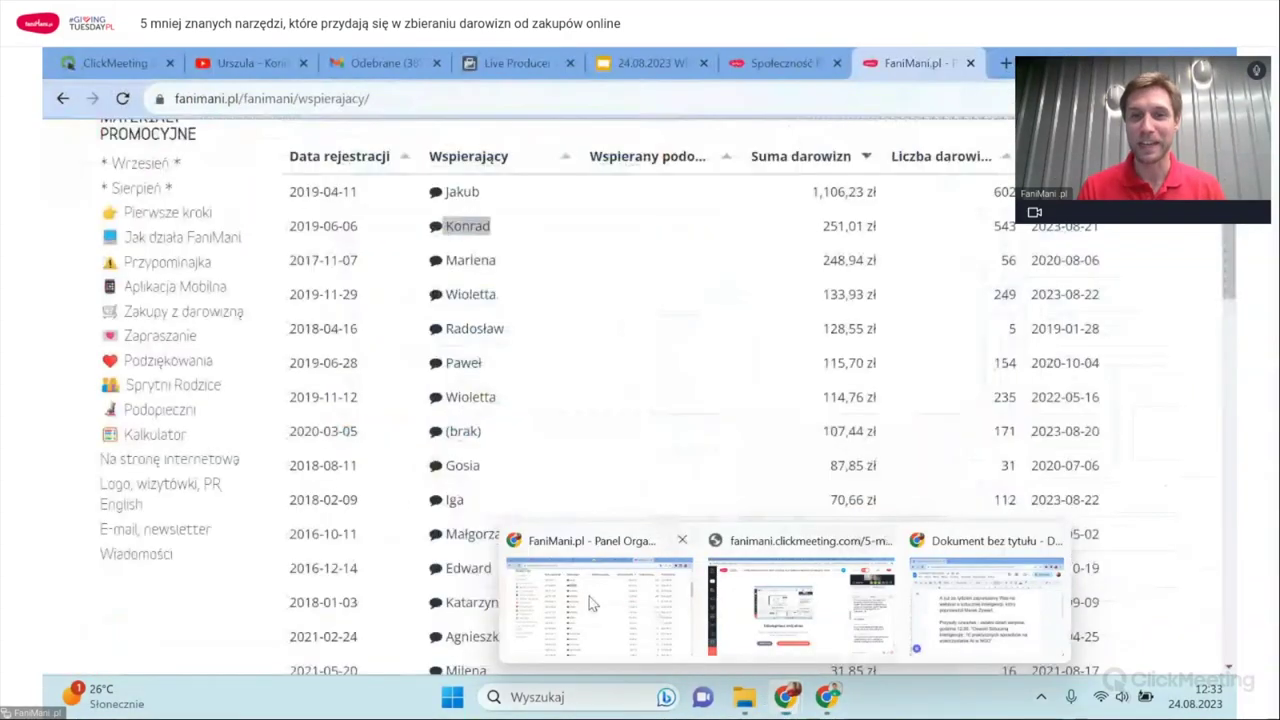
click(589, 596)
click(655, 63)
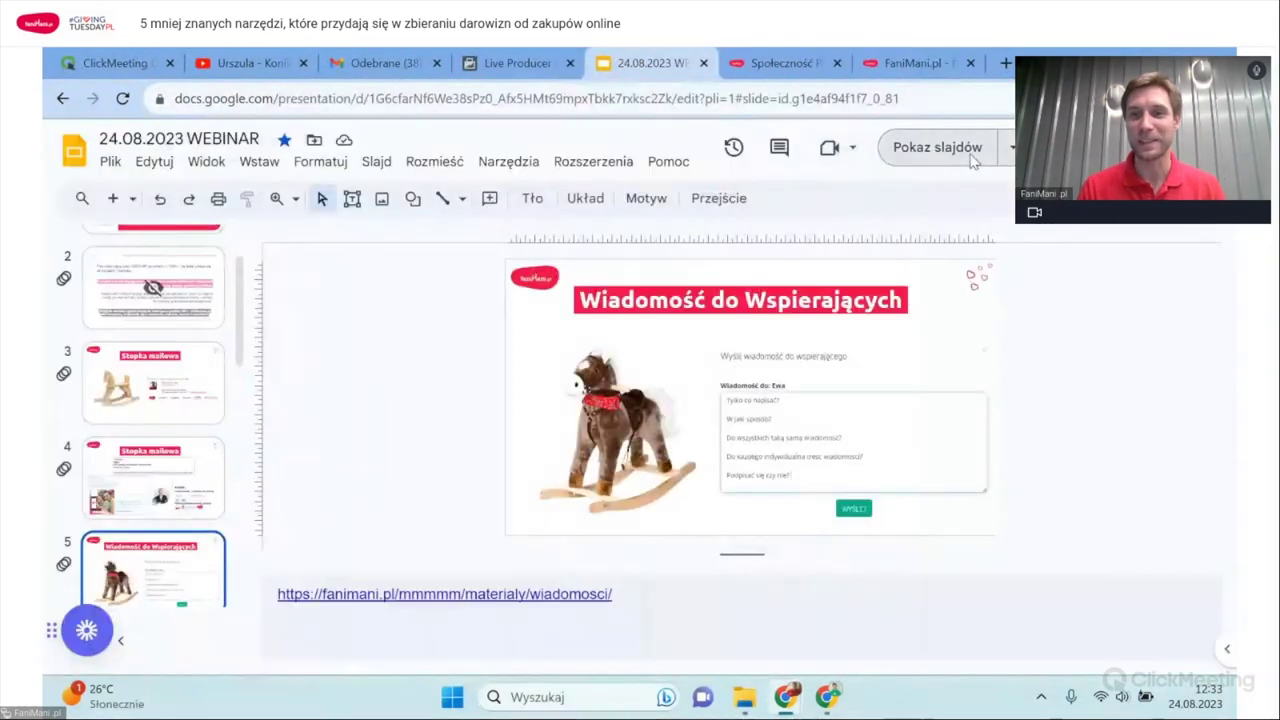
click(937, 147)
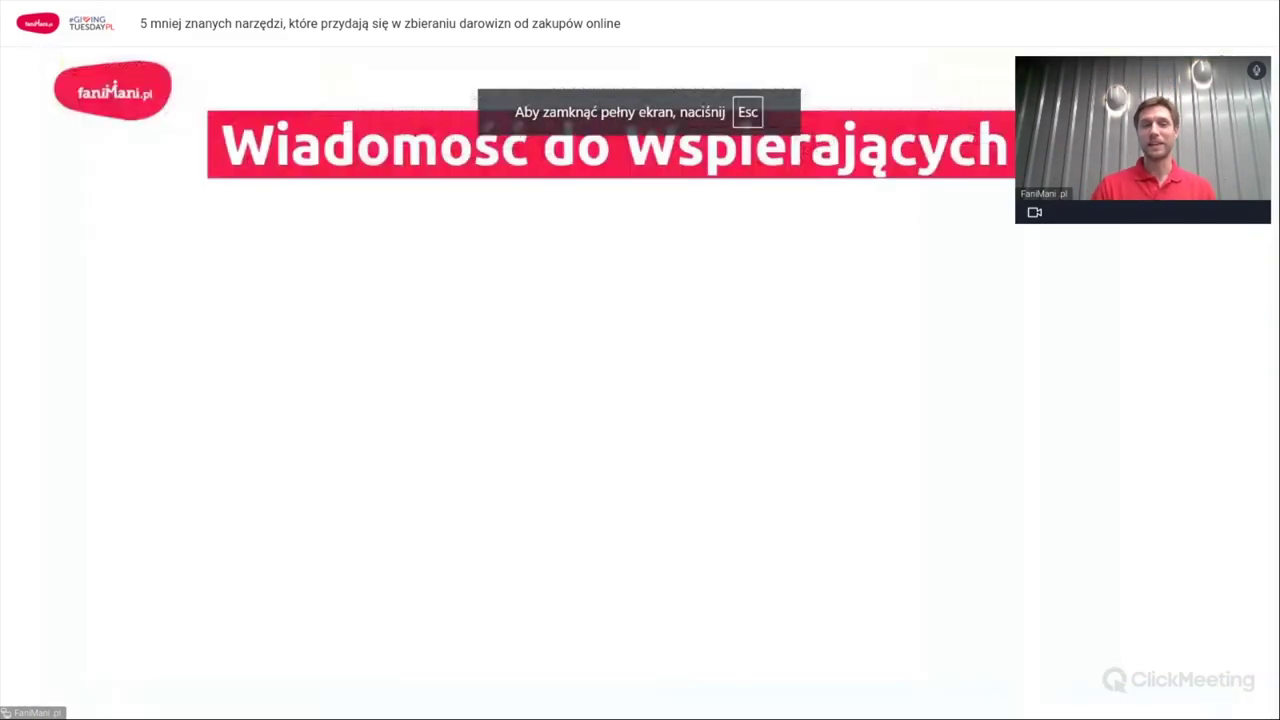
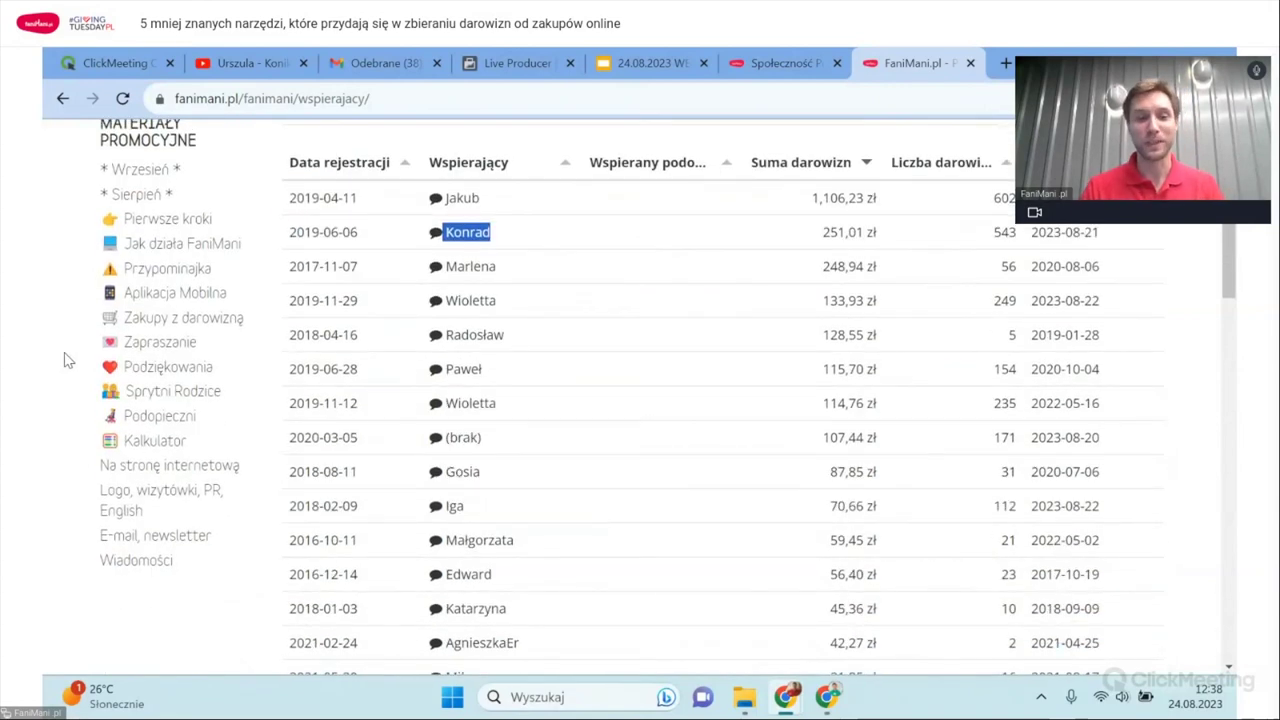
Open the 'Logo, wizytówki, PR, English' promotional materials page from the left sidebar.
drag(95, 572, 180, 578)
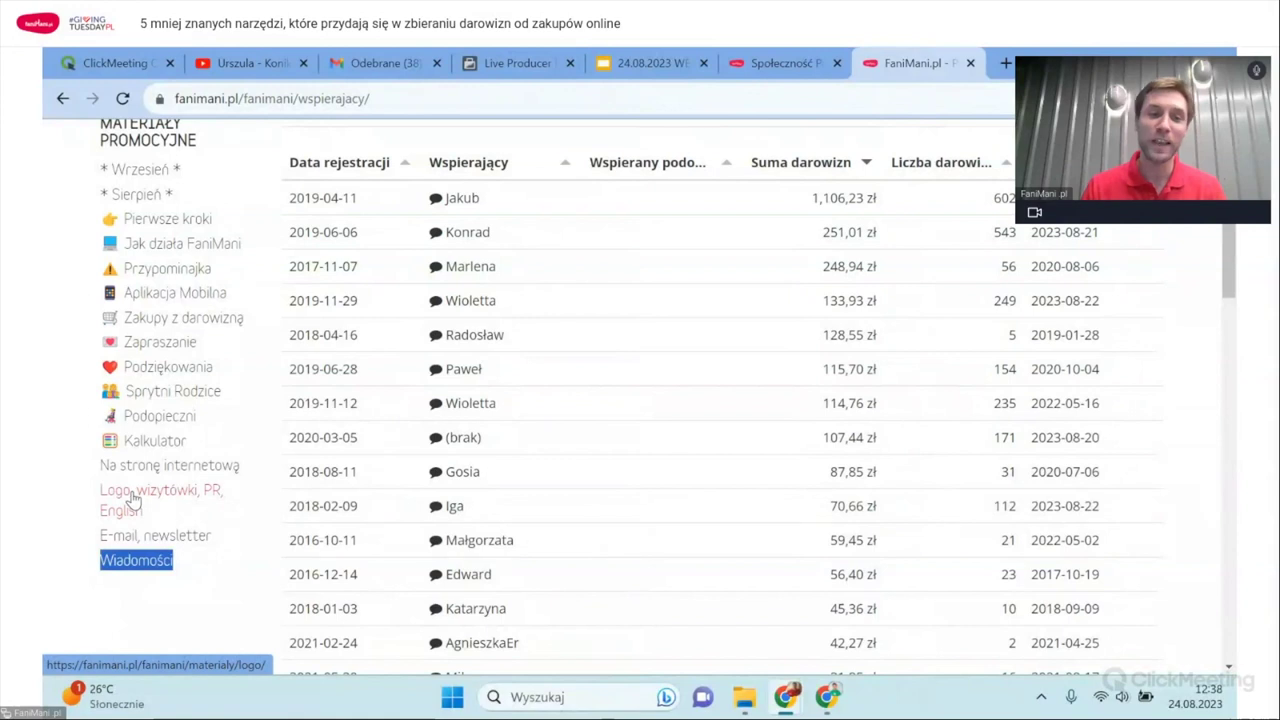
click(130, 500)
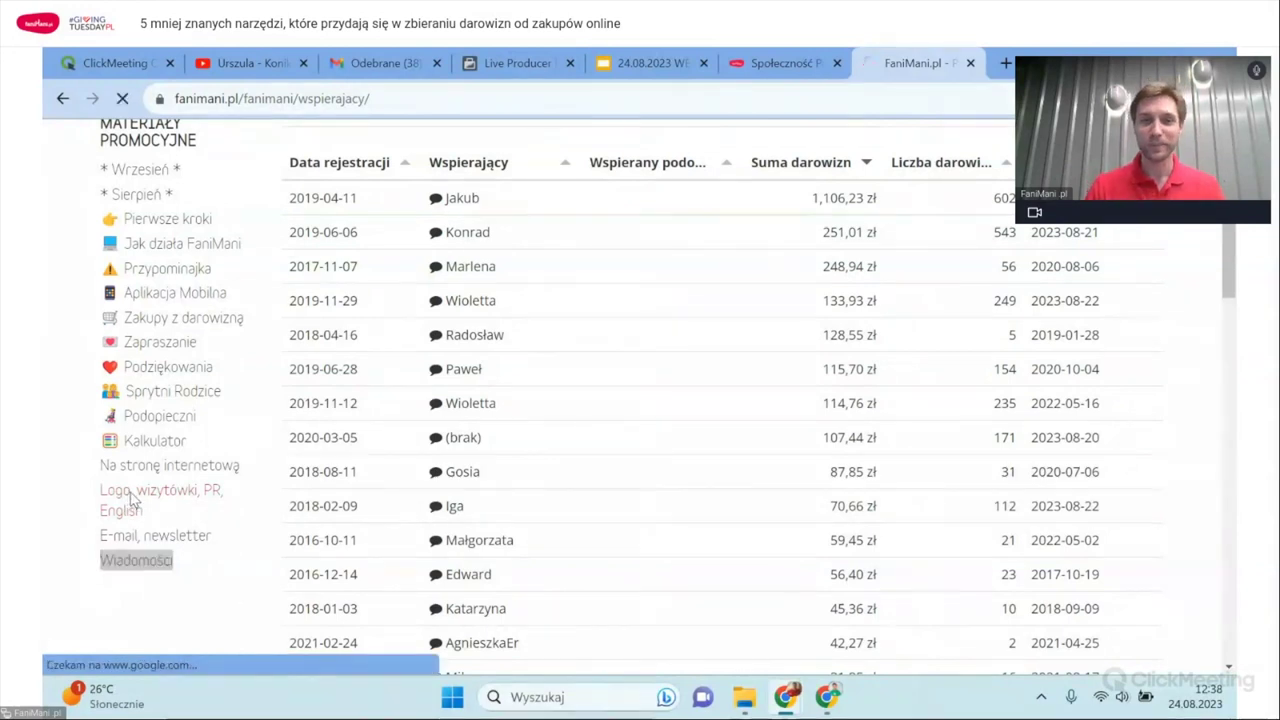
Open the 'Szablon informacji prasowej' press release template in Google Docs via POBIERZ DOKUMENT.
scroll(550, 470, down, 5)
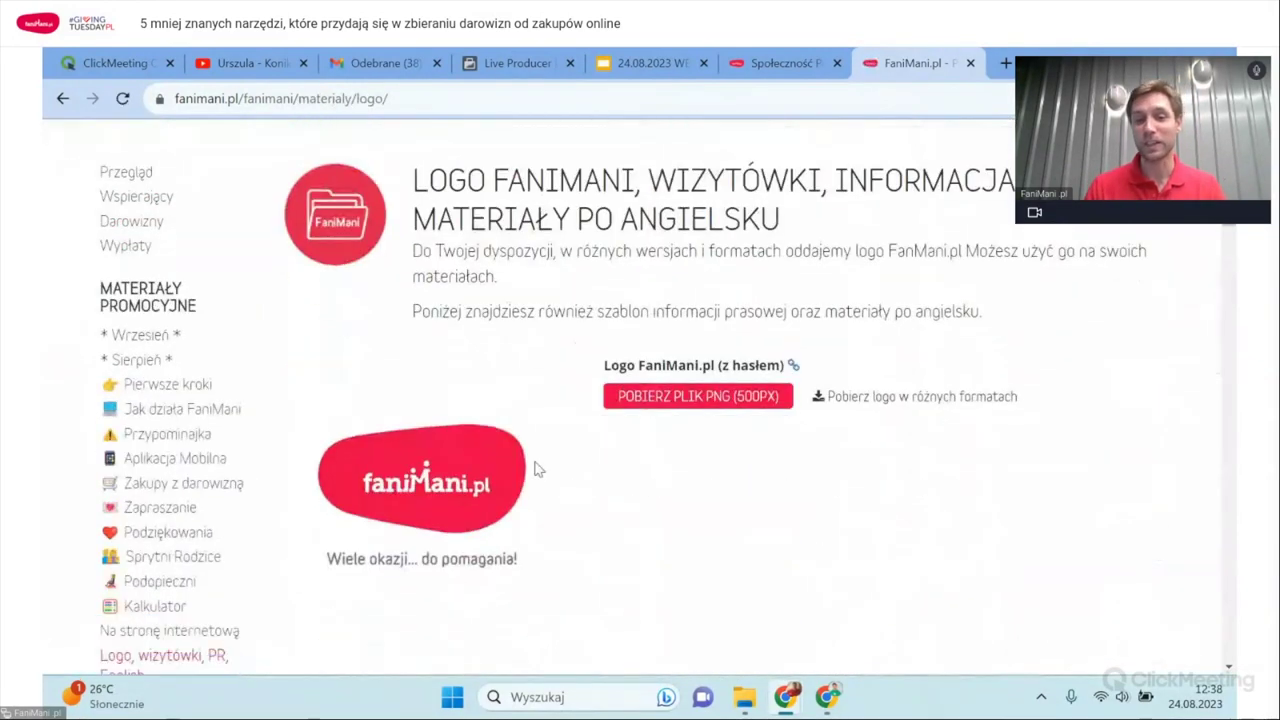
scroll(560, 480, down, 3)
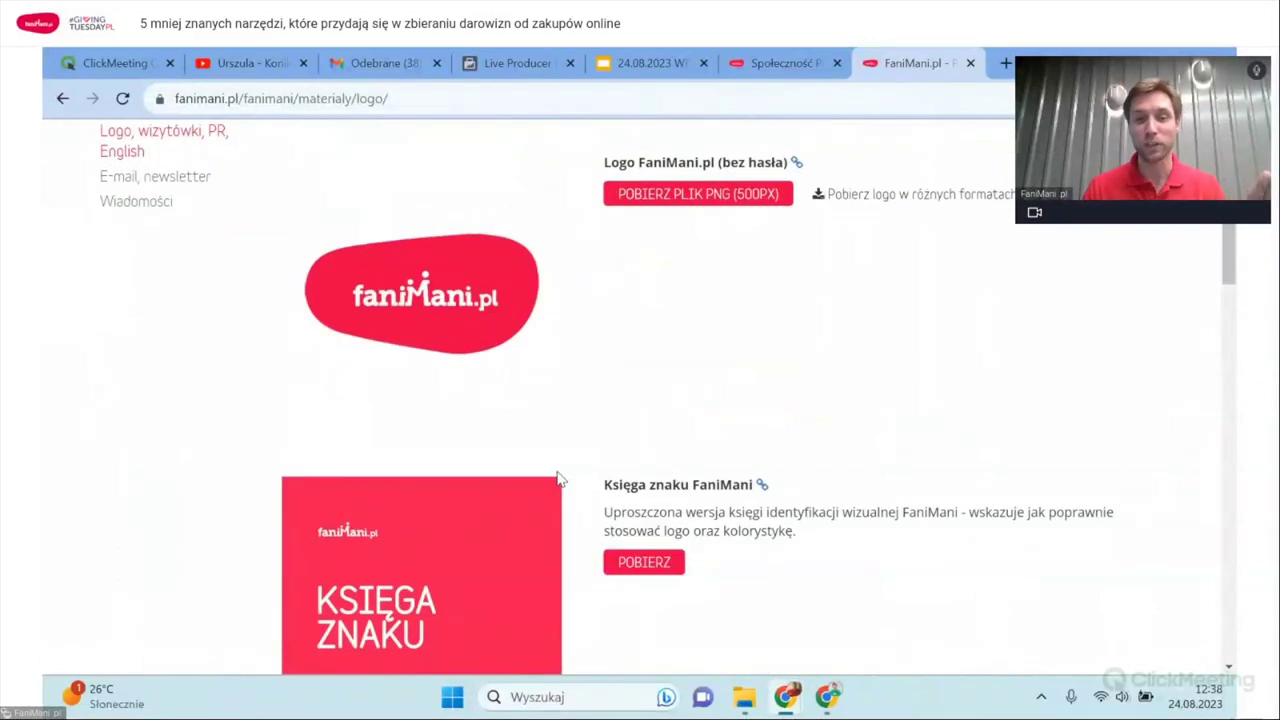
scroll(560, 480, down, 7)
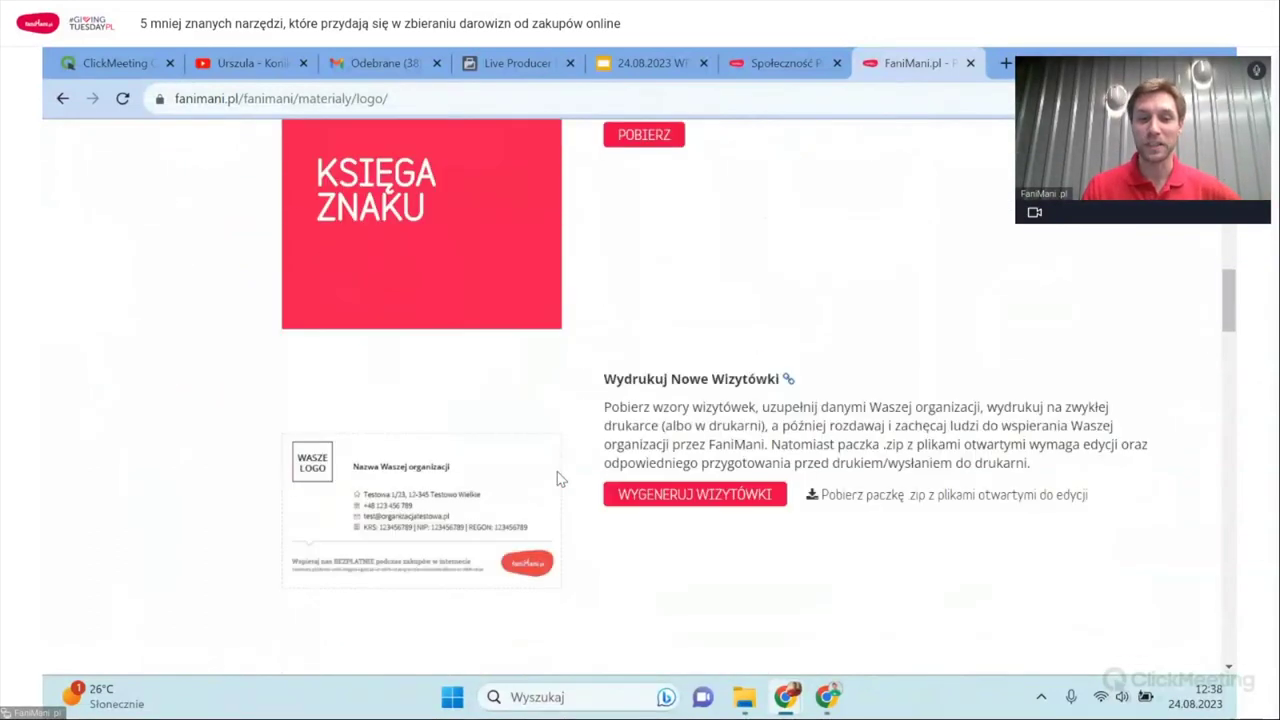
scroll(558, 478, down, 1)
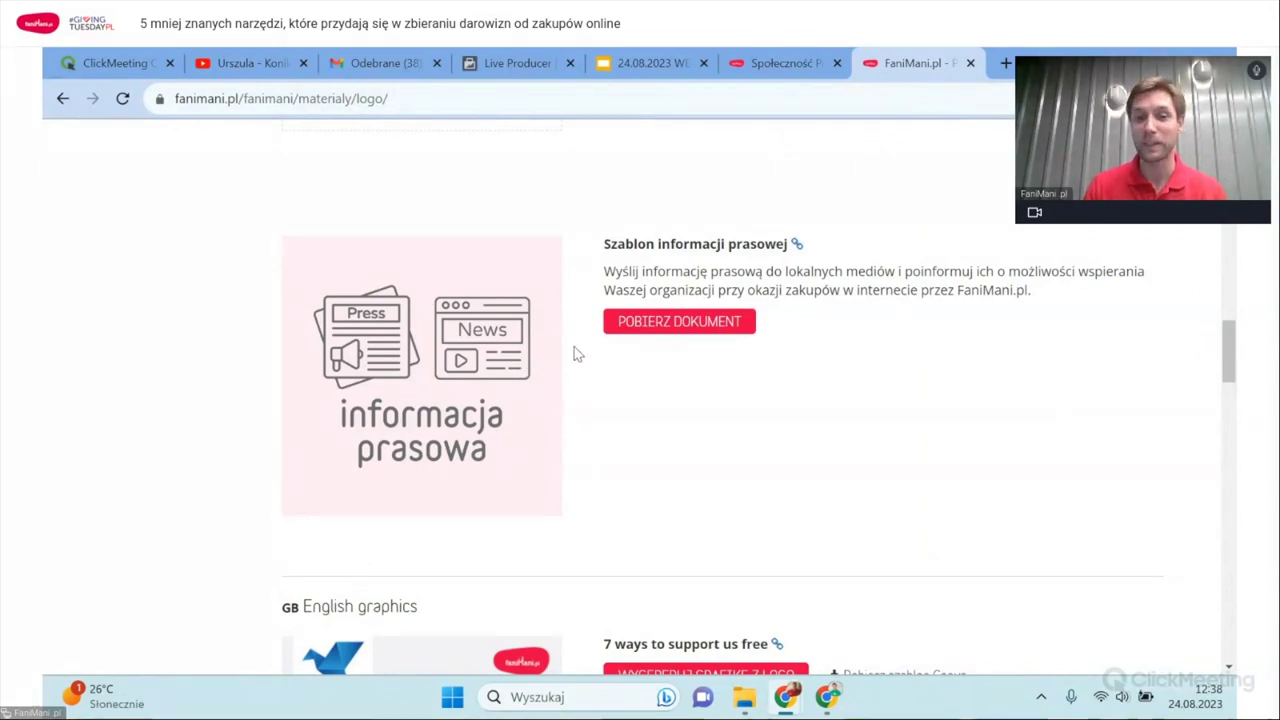
click(670, 322)
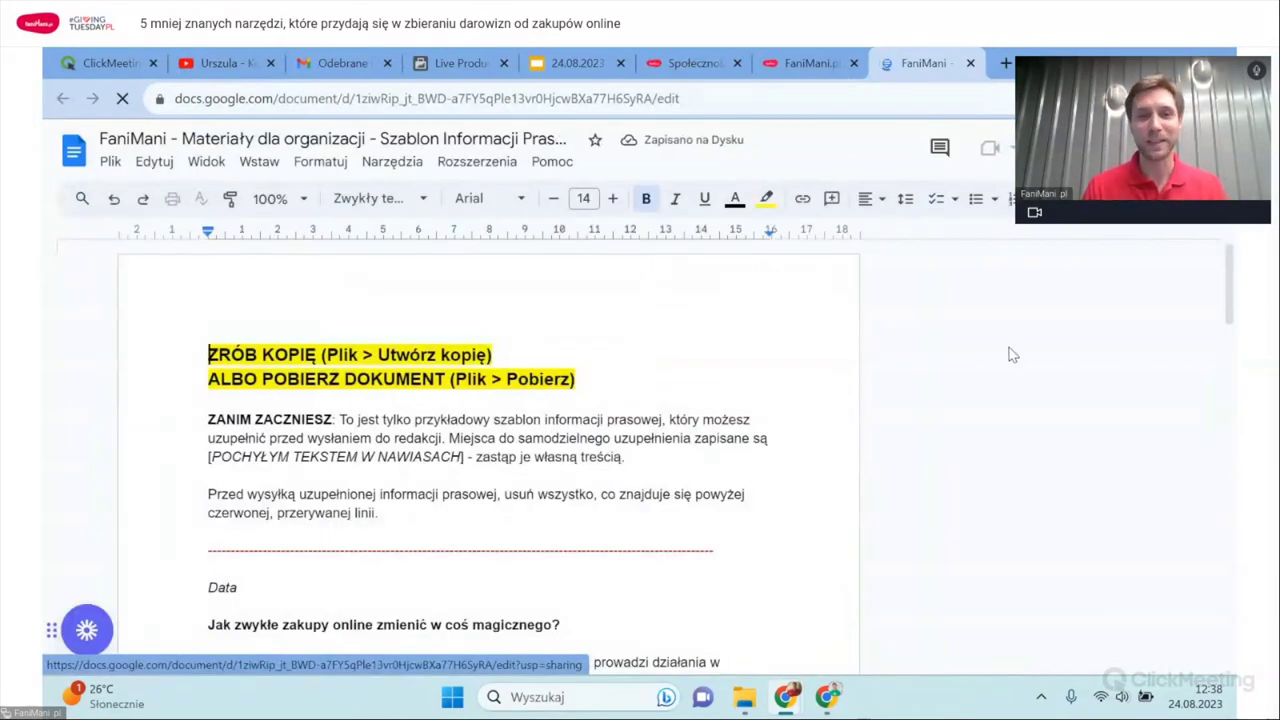
scroll(1010, 355, down, 2)
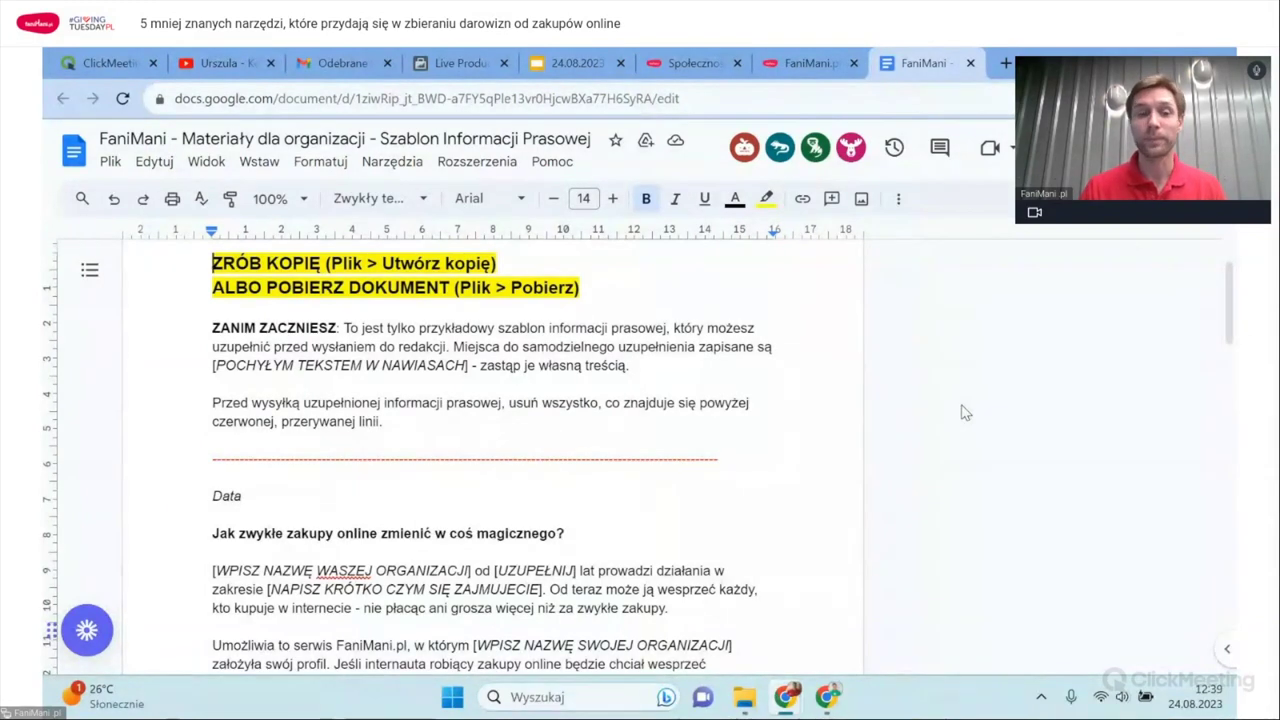
drag(211, 265, 379, 268)
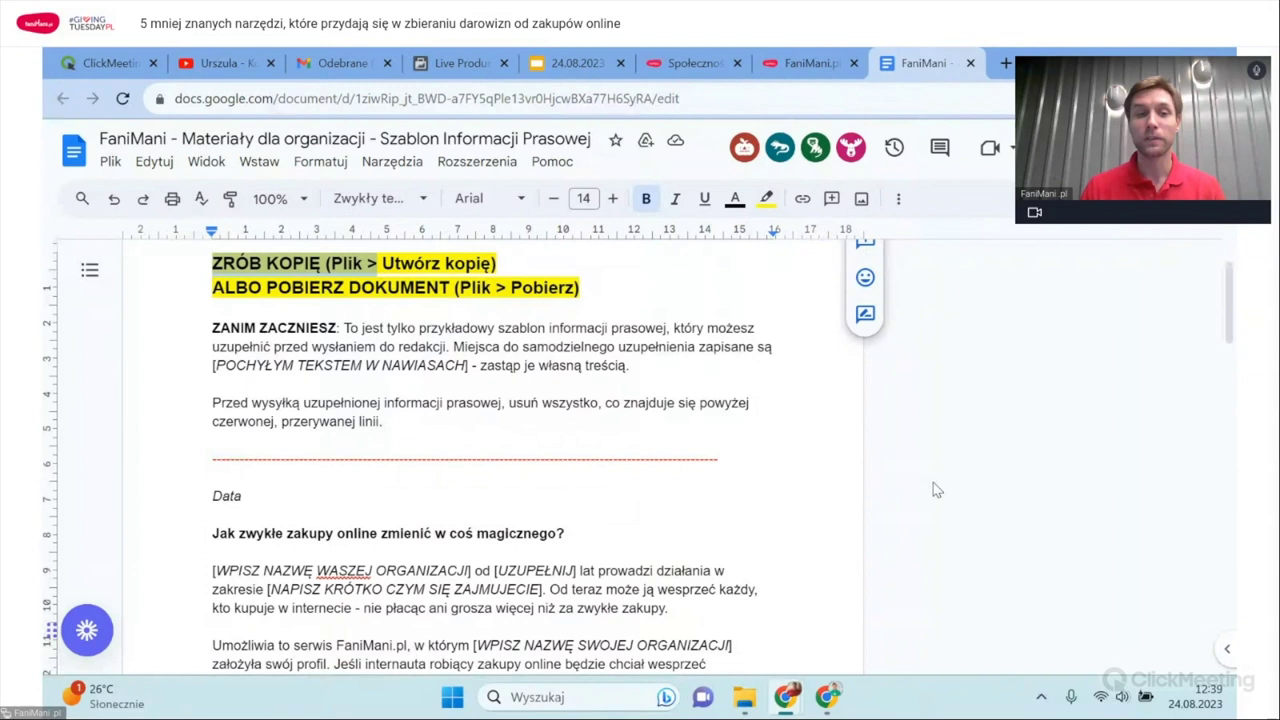
scroll(933, 490, down, 5)
scroll(976, 493, up, 1)
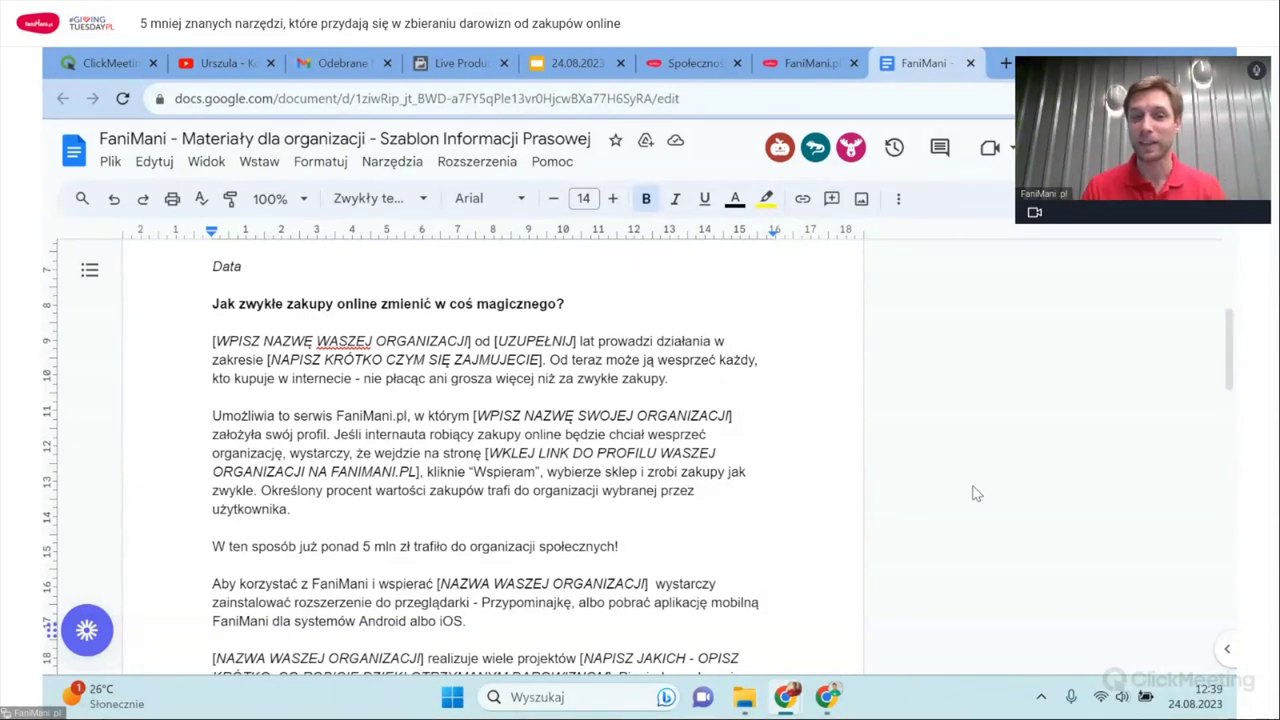
drag(262, 303, 516, 304)
drag(252, 341, 671, 378)
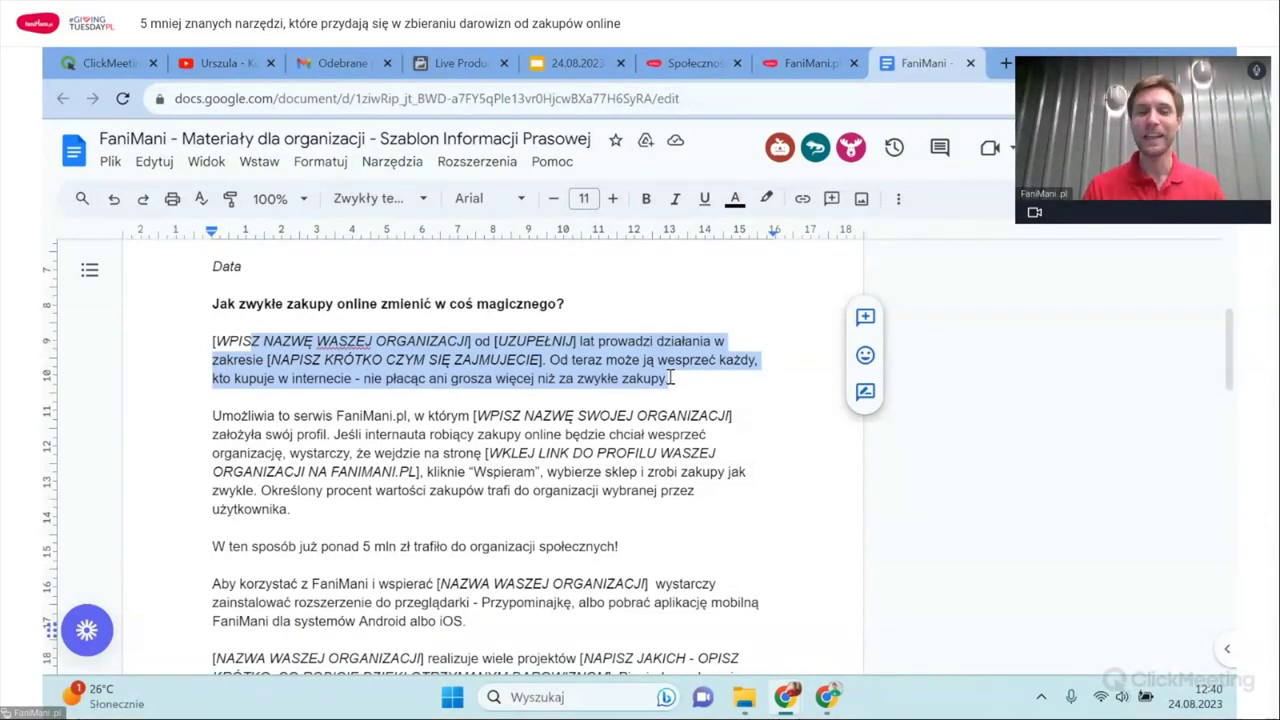
click(471, 339)
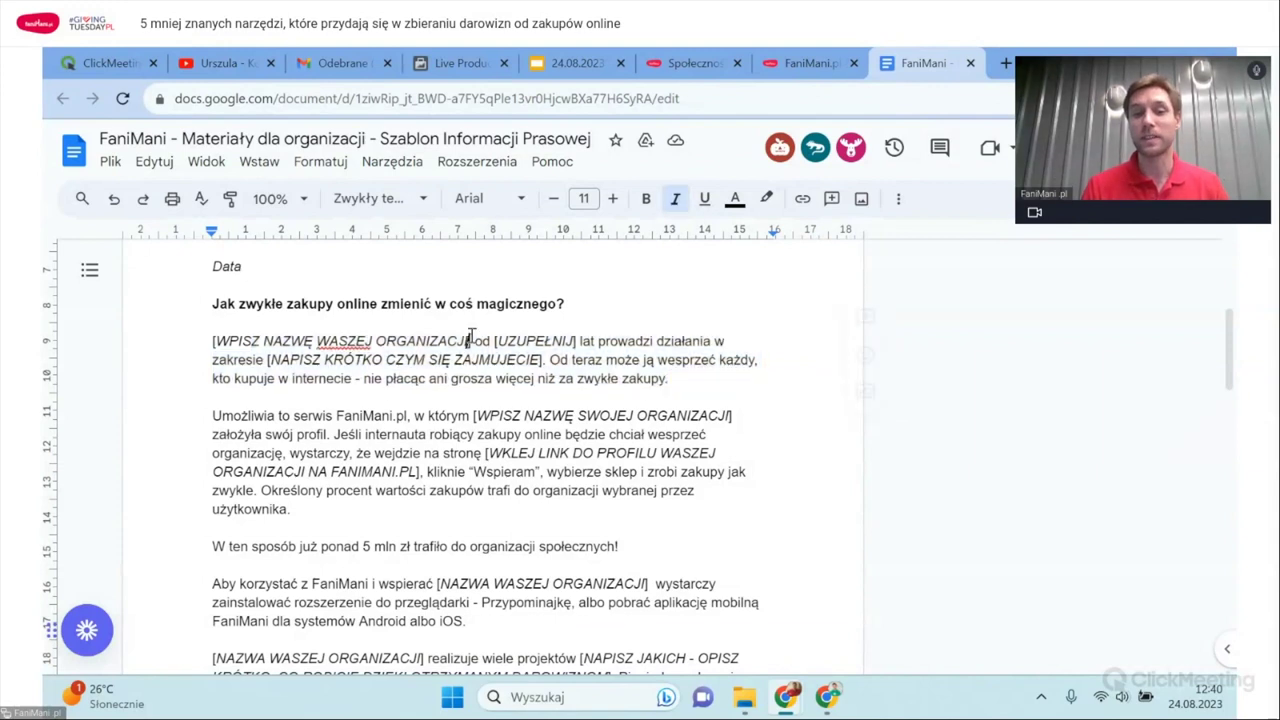
drag(237, 340, 420, 338)
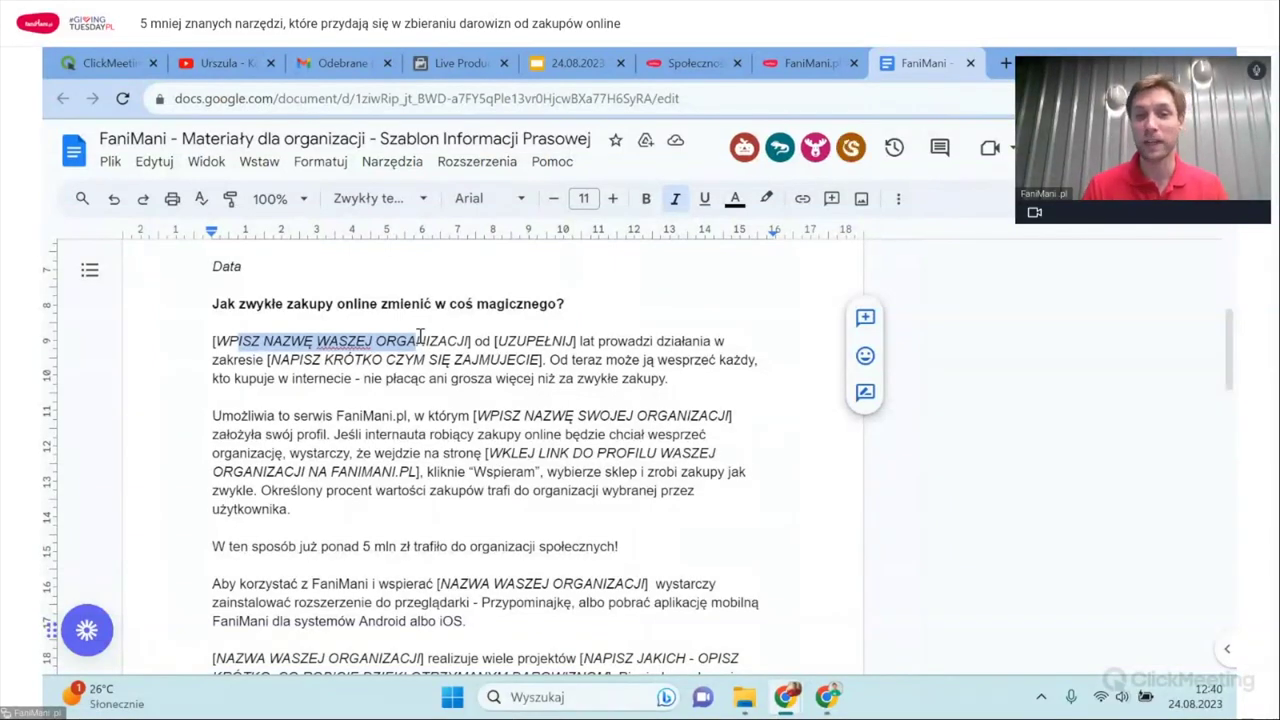
click(503, 341)
double_click(503, 341)
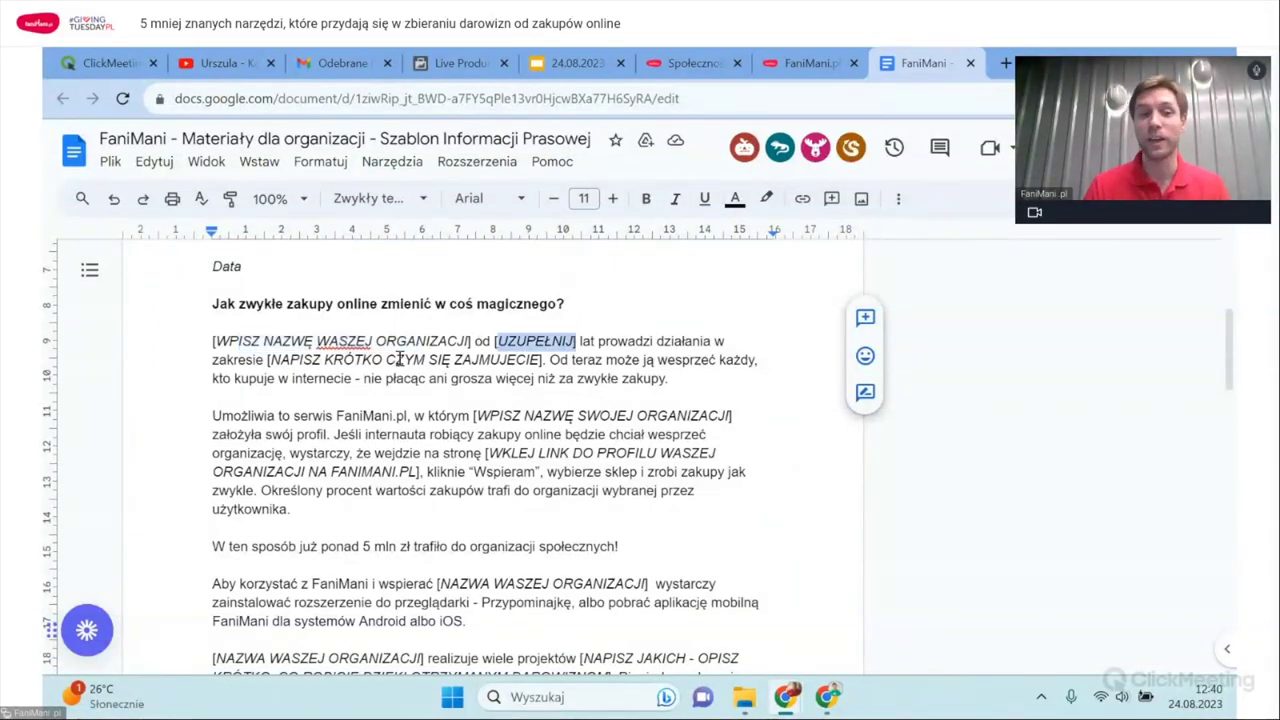
drag(352, 358, 494, 360)
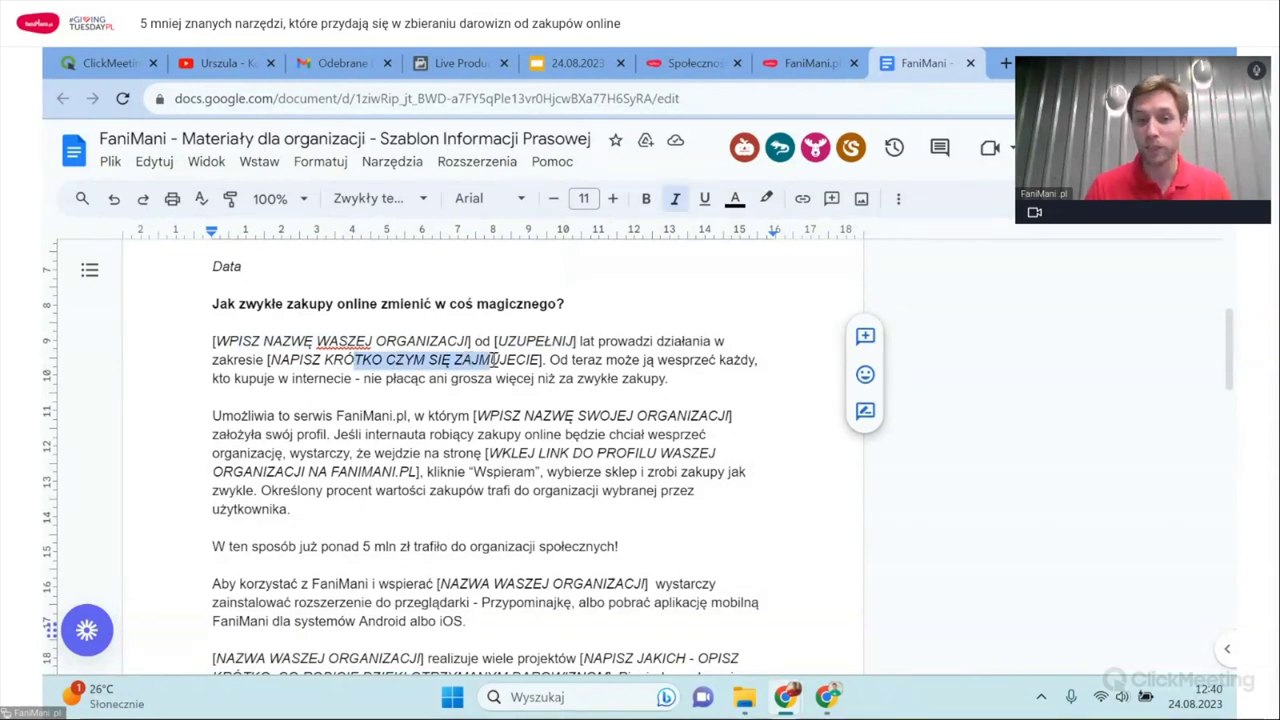
drag(502, 452, 660, 452)
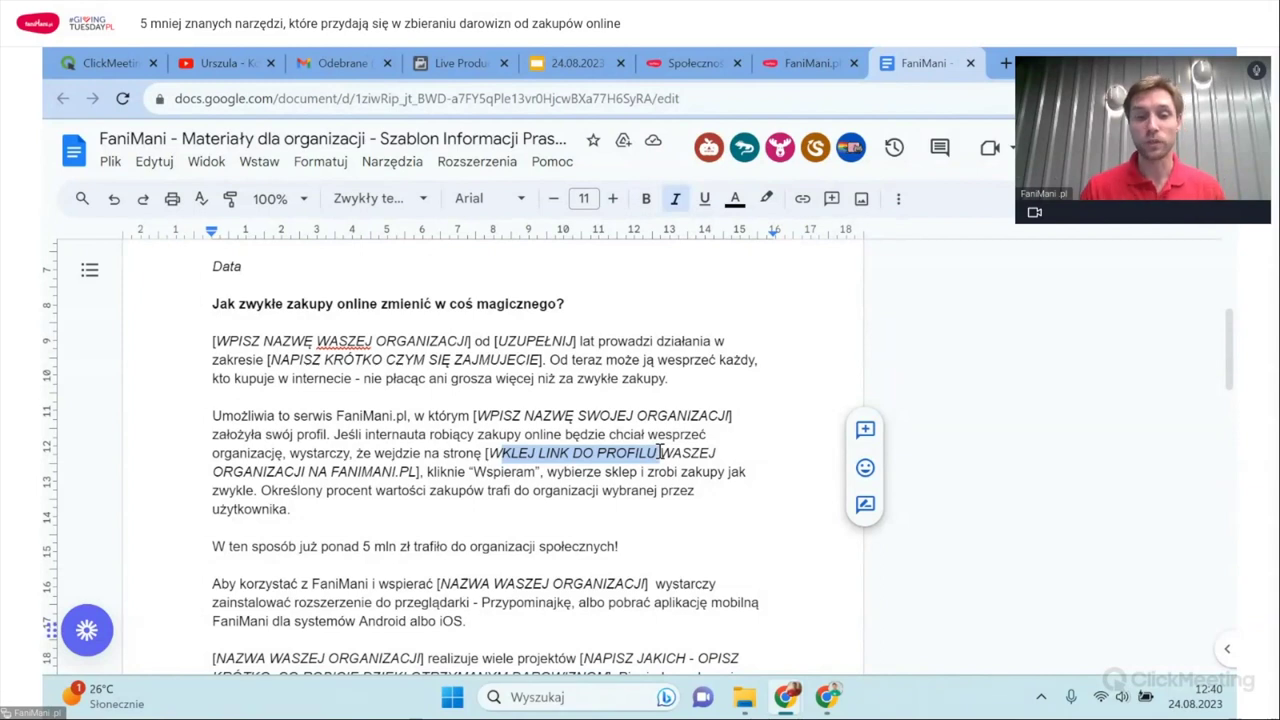
scroll(467, 550, down, 3)
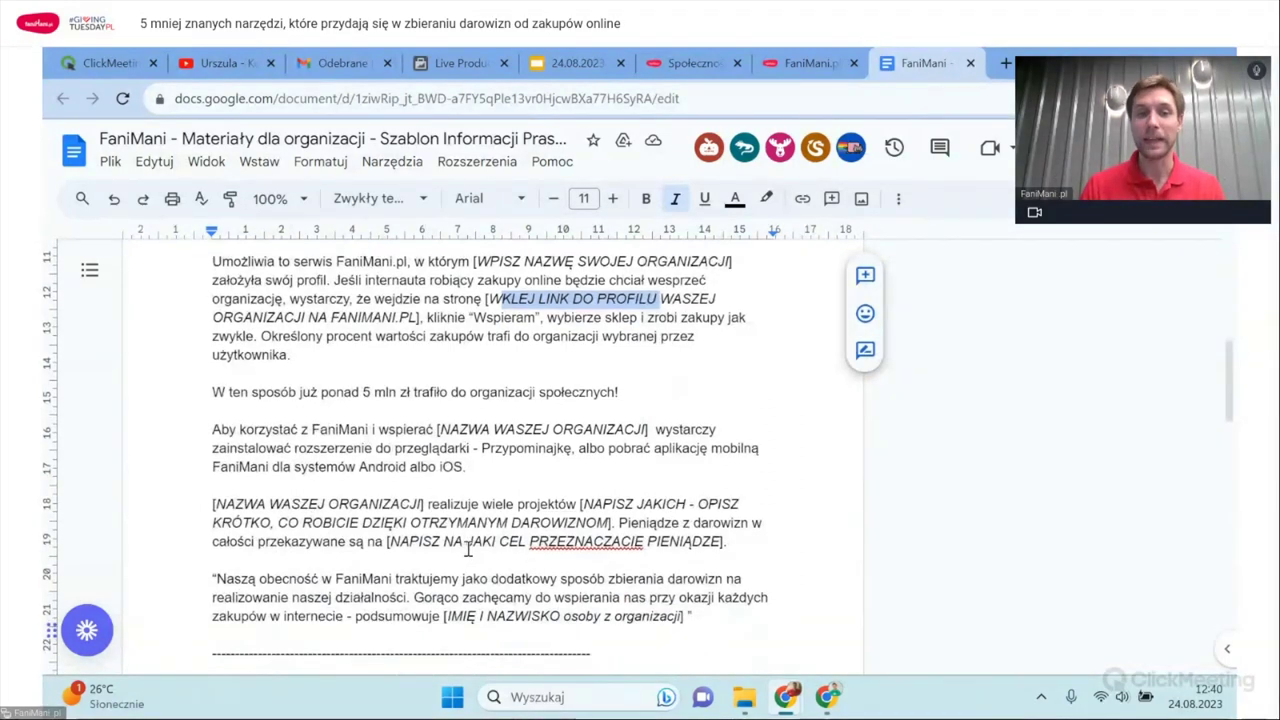
drag(286, 298, 497, 563)
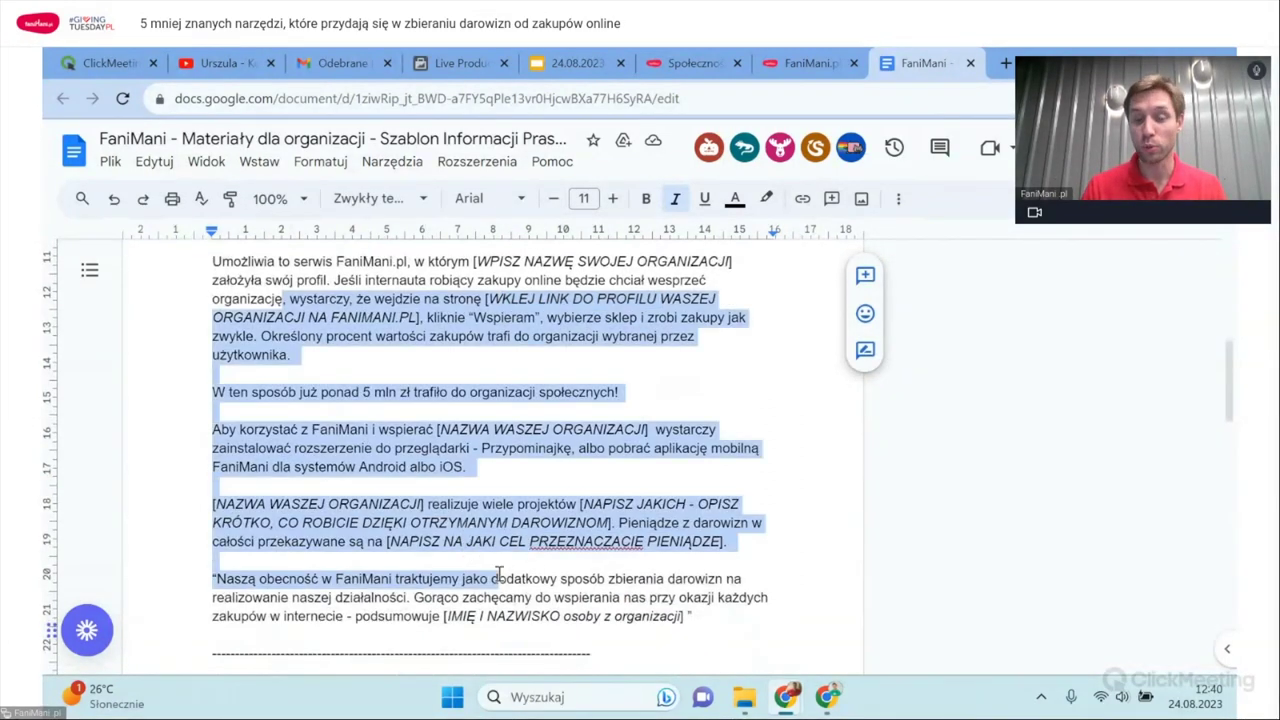
click(455, 447)
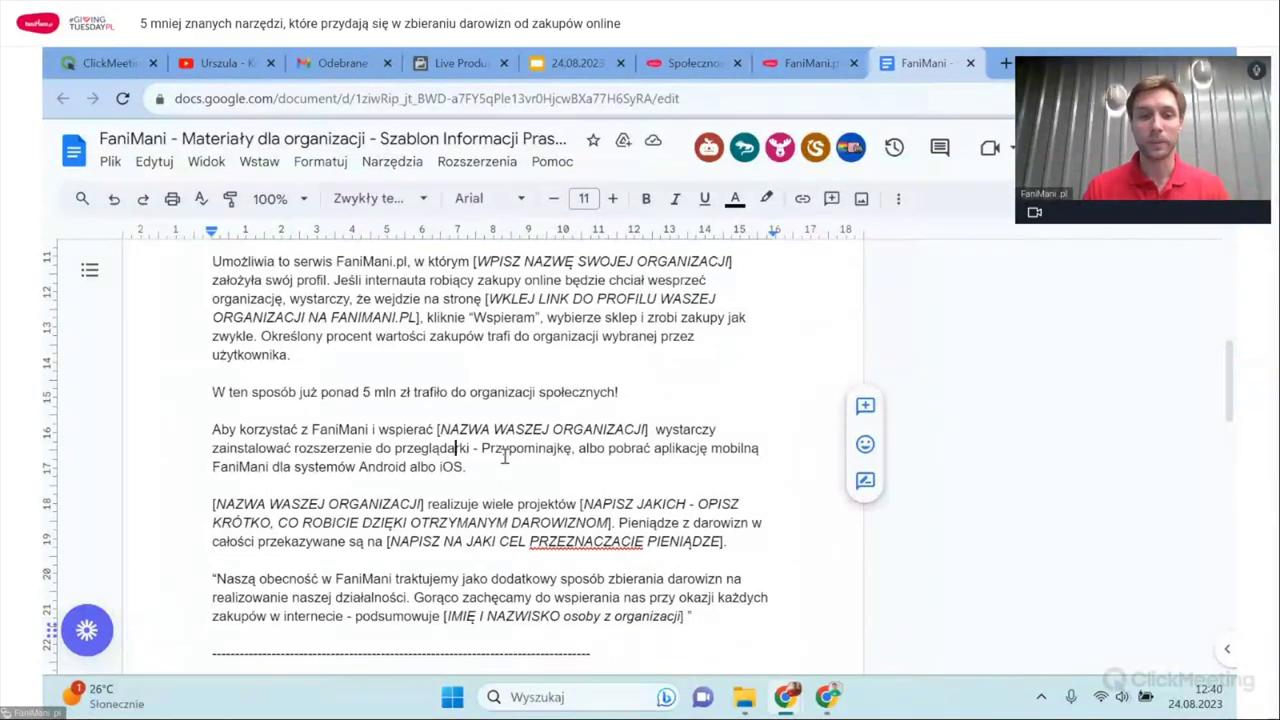
click(486, 468)
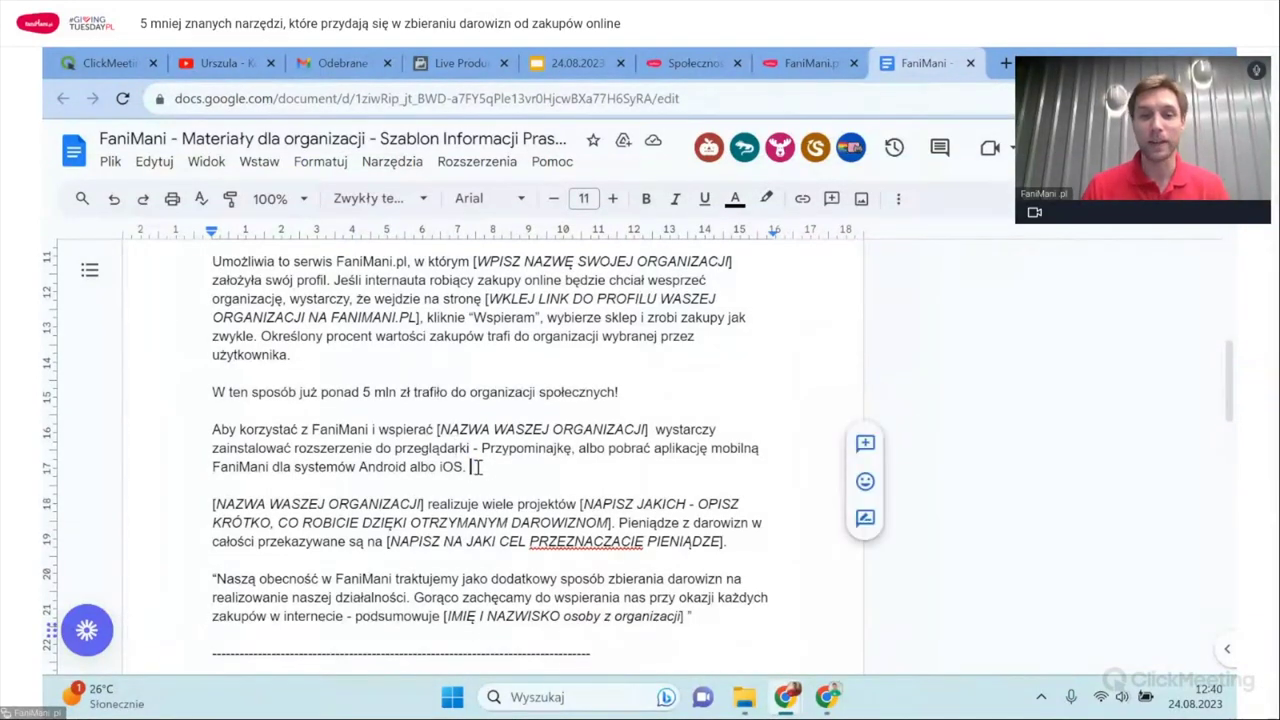
scroll(478, 465, down, 1)
scroll(478, 465, down, 3)
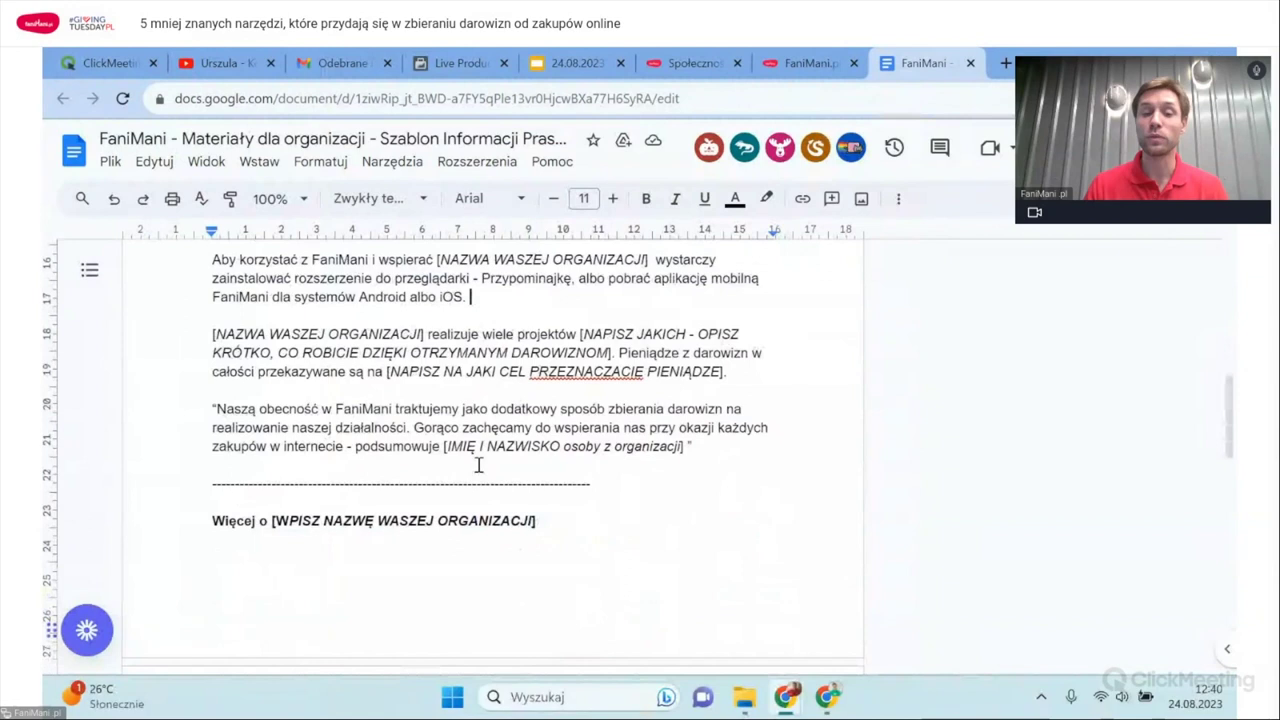
scroll(478, 465, up, 5)
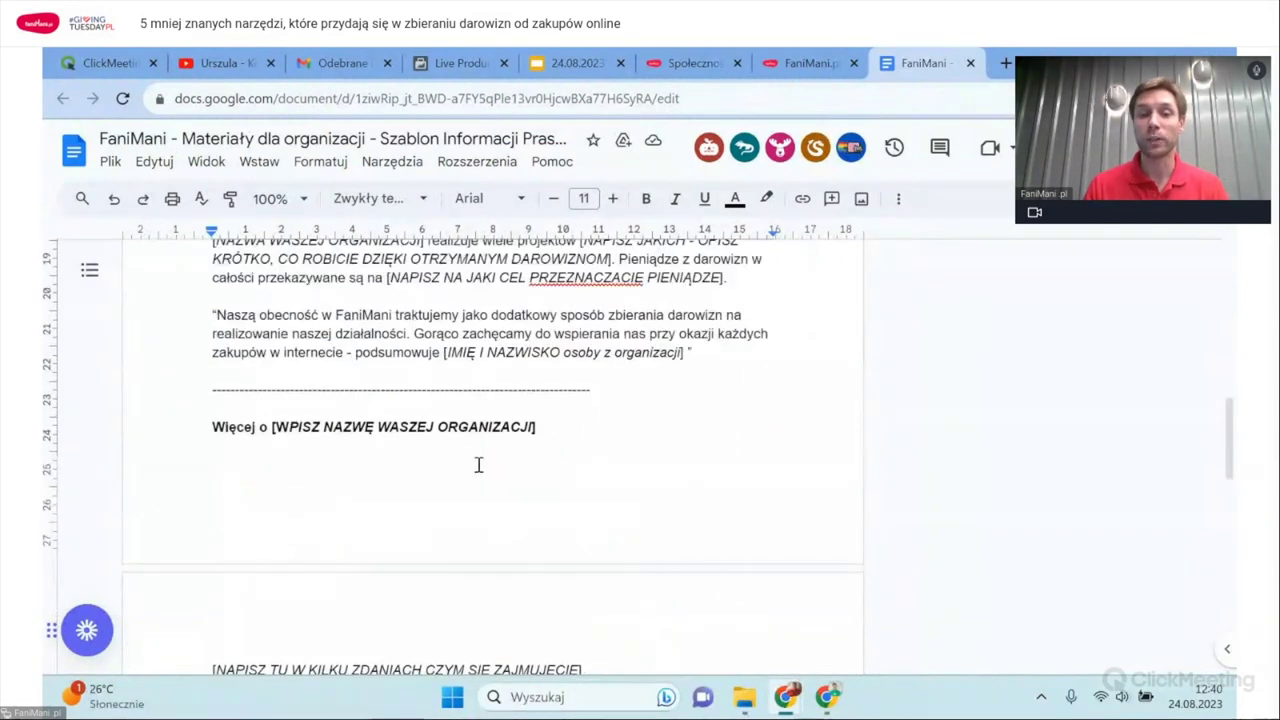
drag(206, 318, 700, 558)
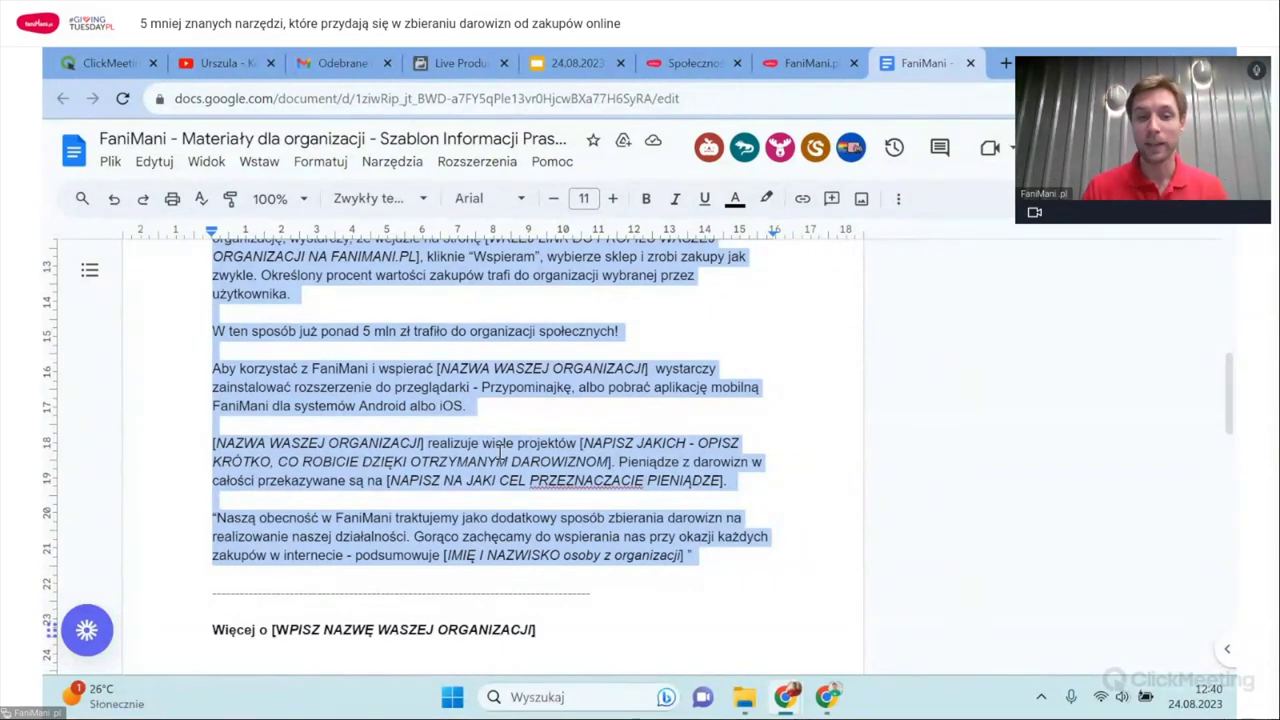
click(499, 449)
scroll(499, 449, down, 3)
drag(211, 316, 608, 557)
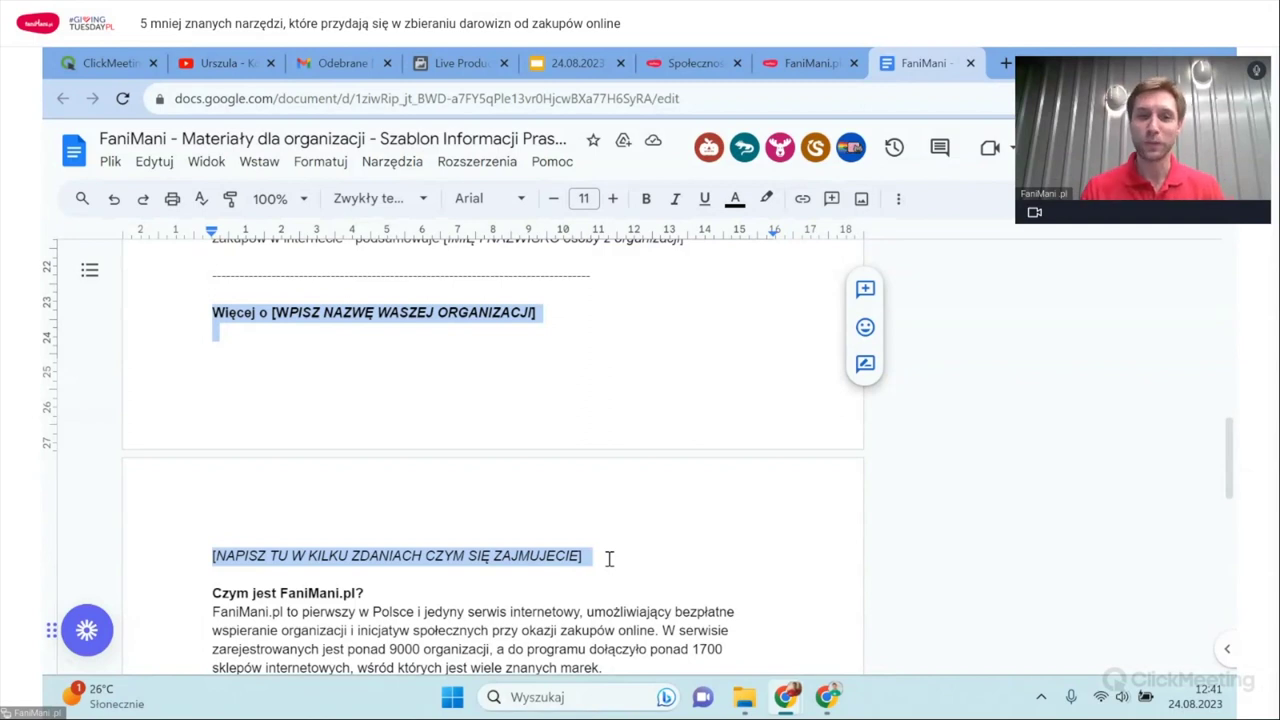
scroll(470, 447, down, 4)
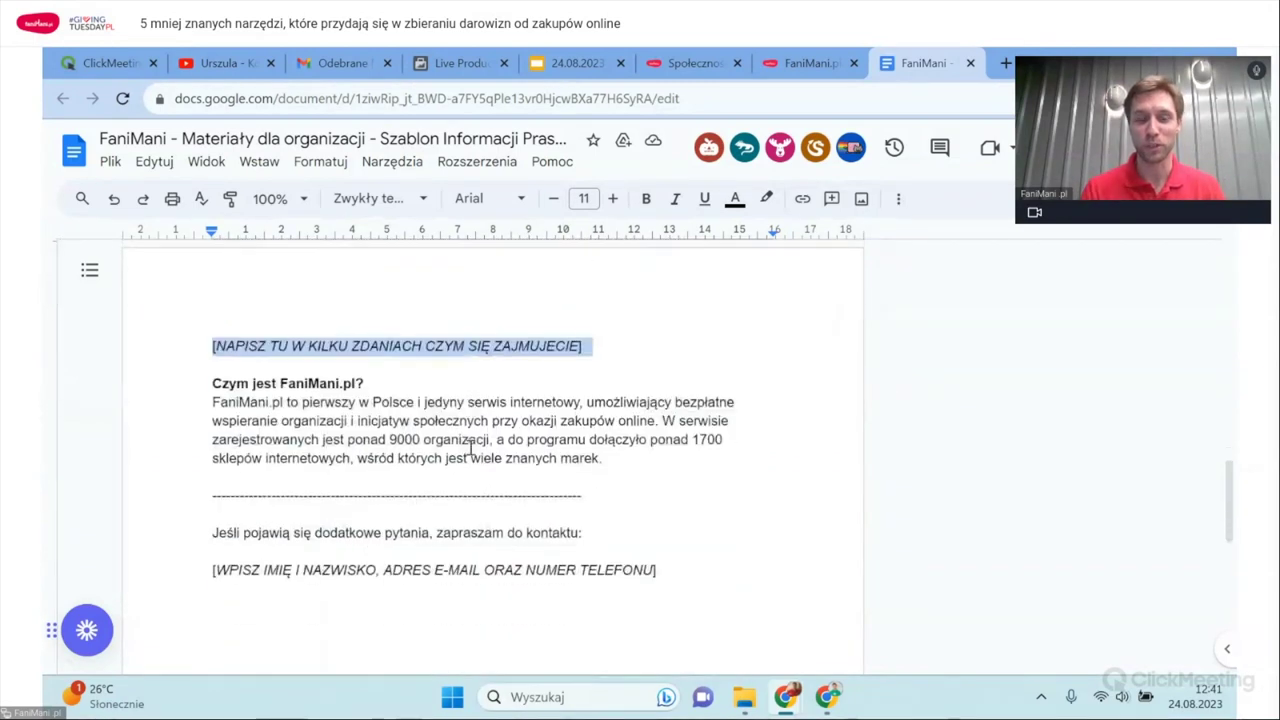
drag(211, 384, 474, 462)
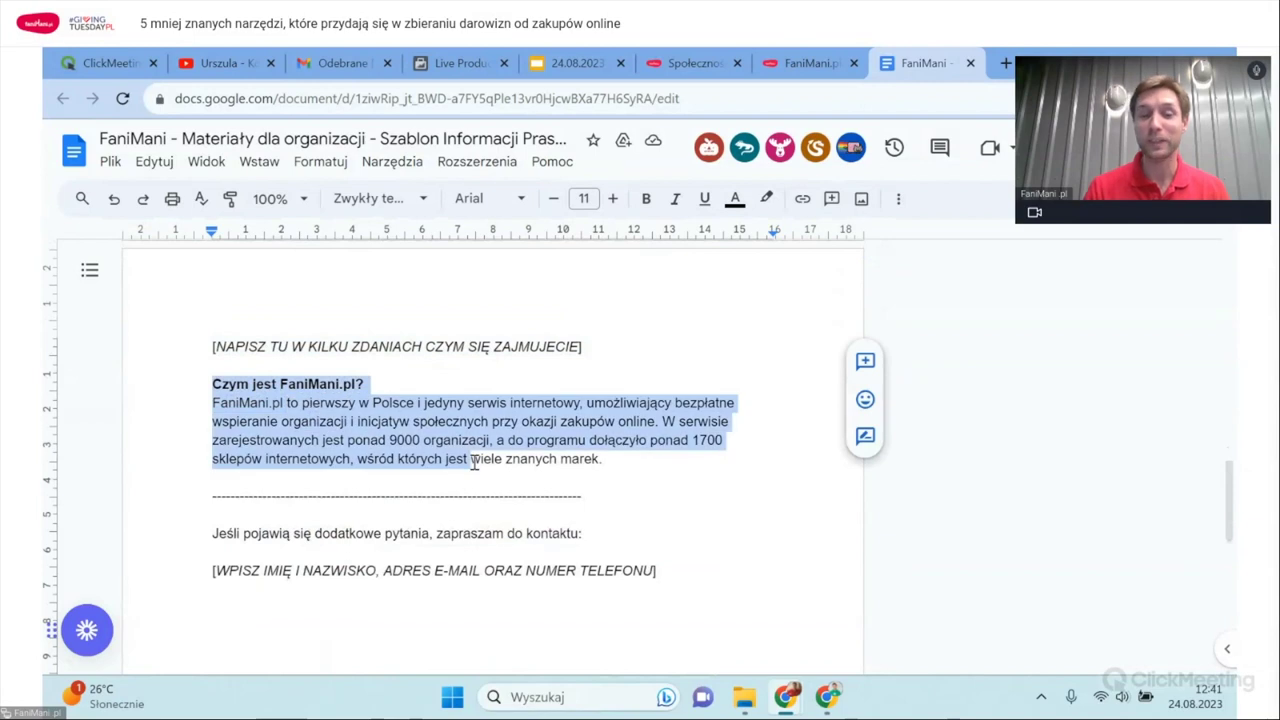
click(524, 440)
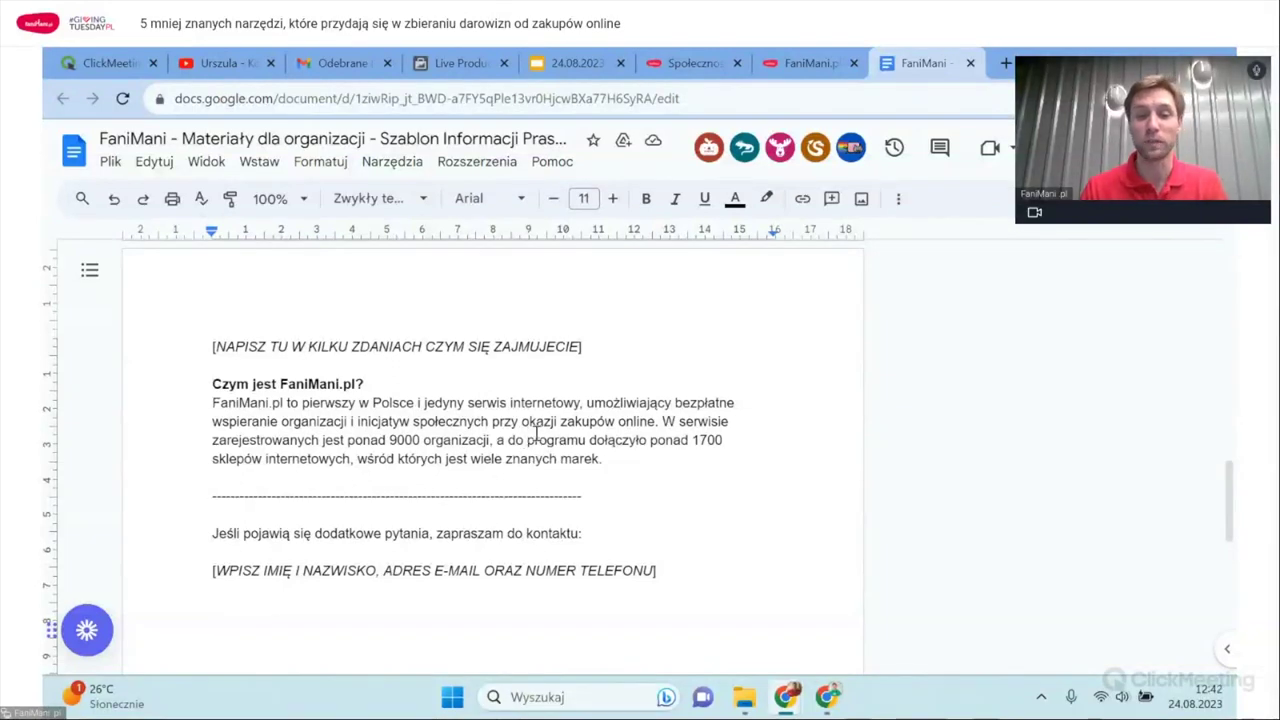
scroll(648, 439, down, 2)
drag(243, 420, 582, 456)
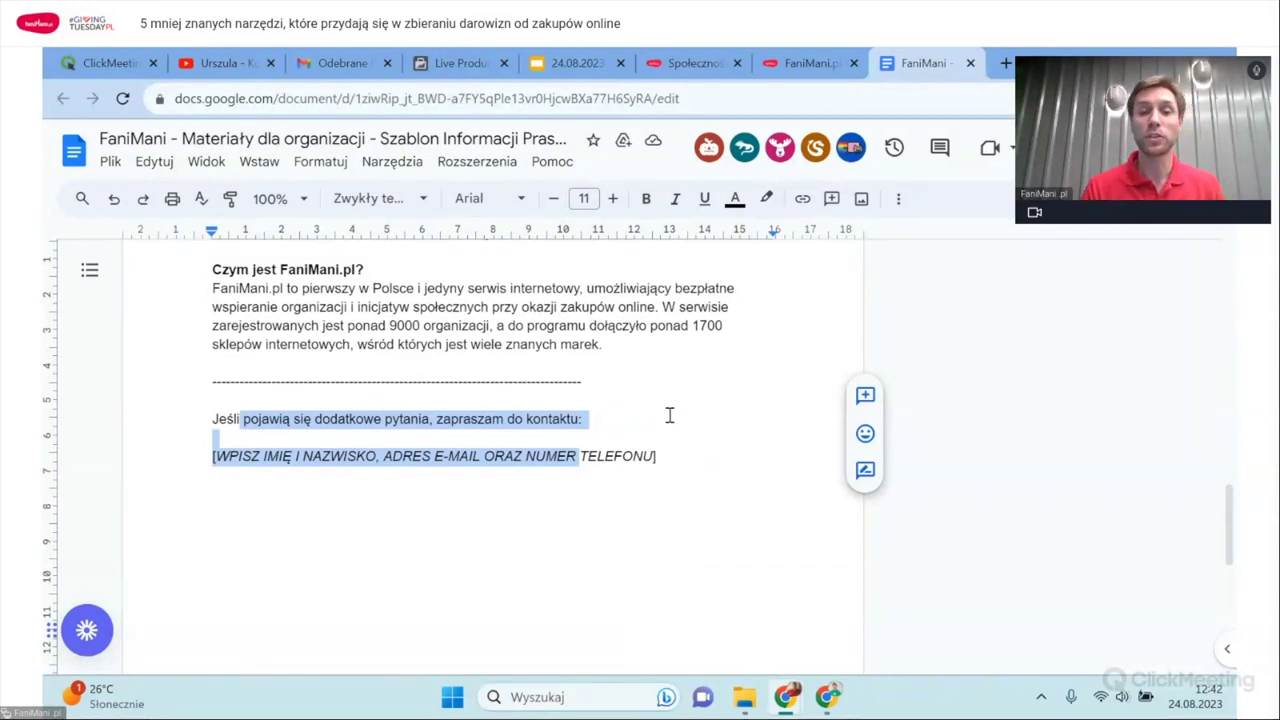
click(586, 443)
drag(410, 419, 581, 467)
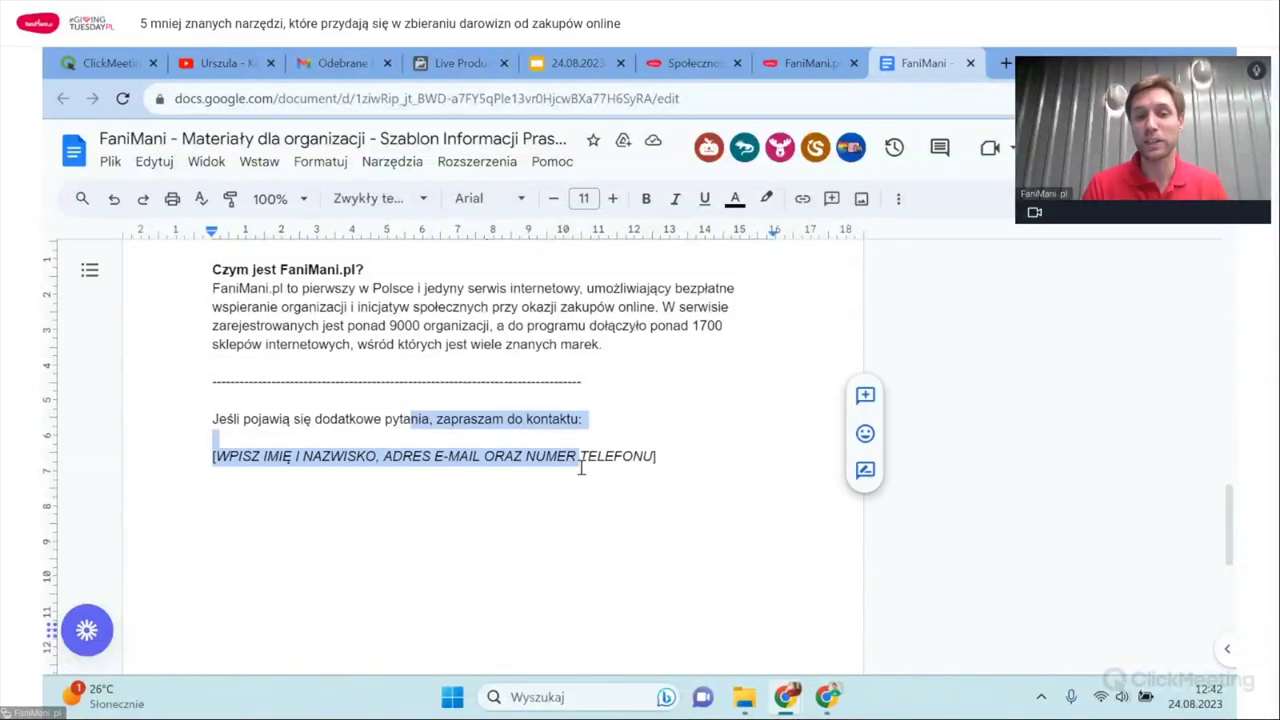
click(655, 456)
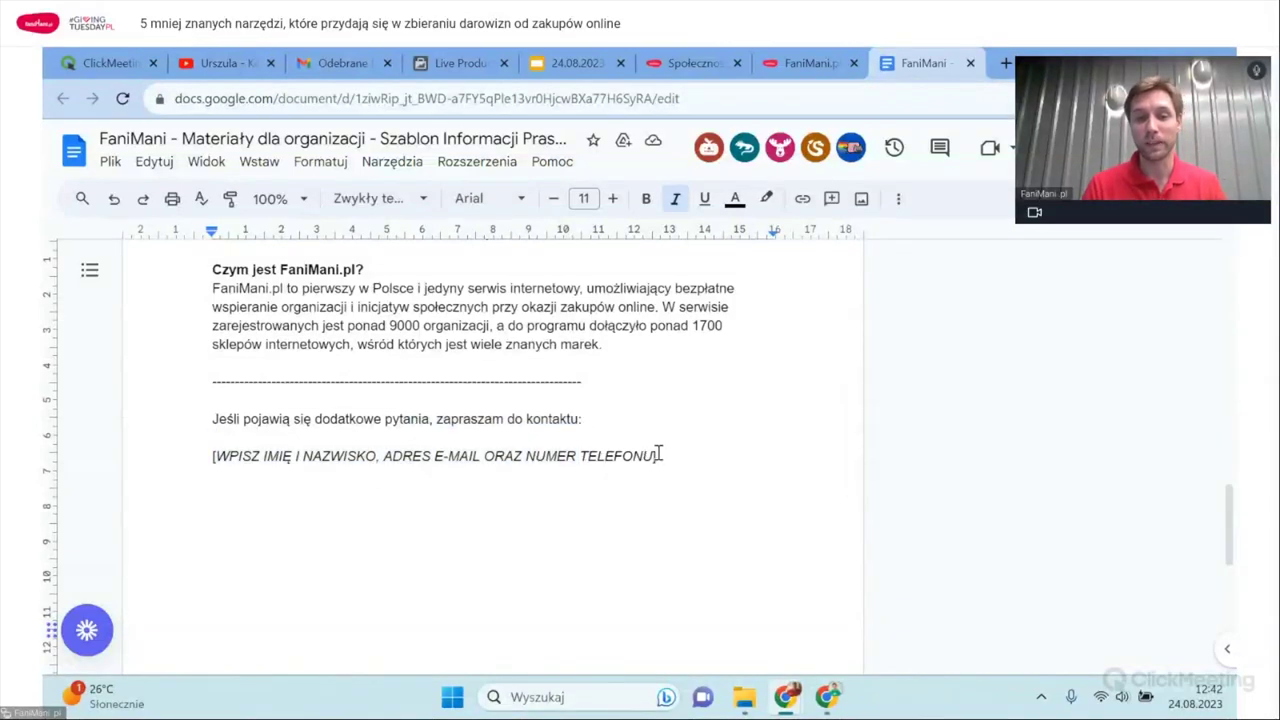
drag(668, 457, 348, 405)
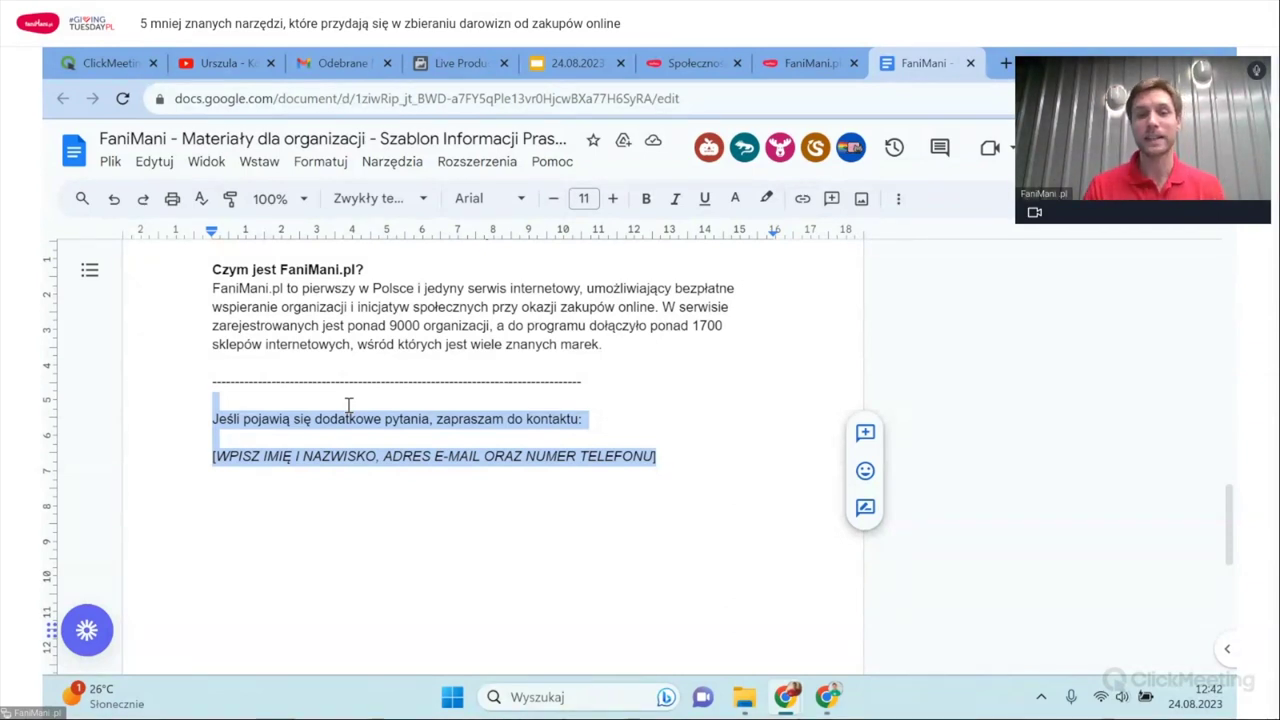
drag(258, 419, 458, 447)
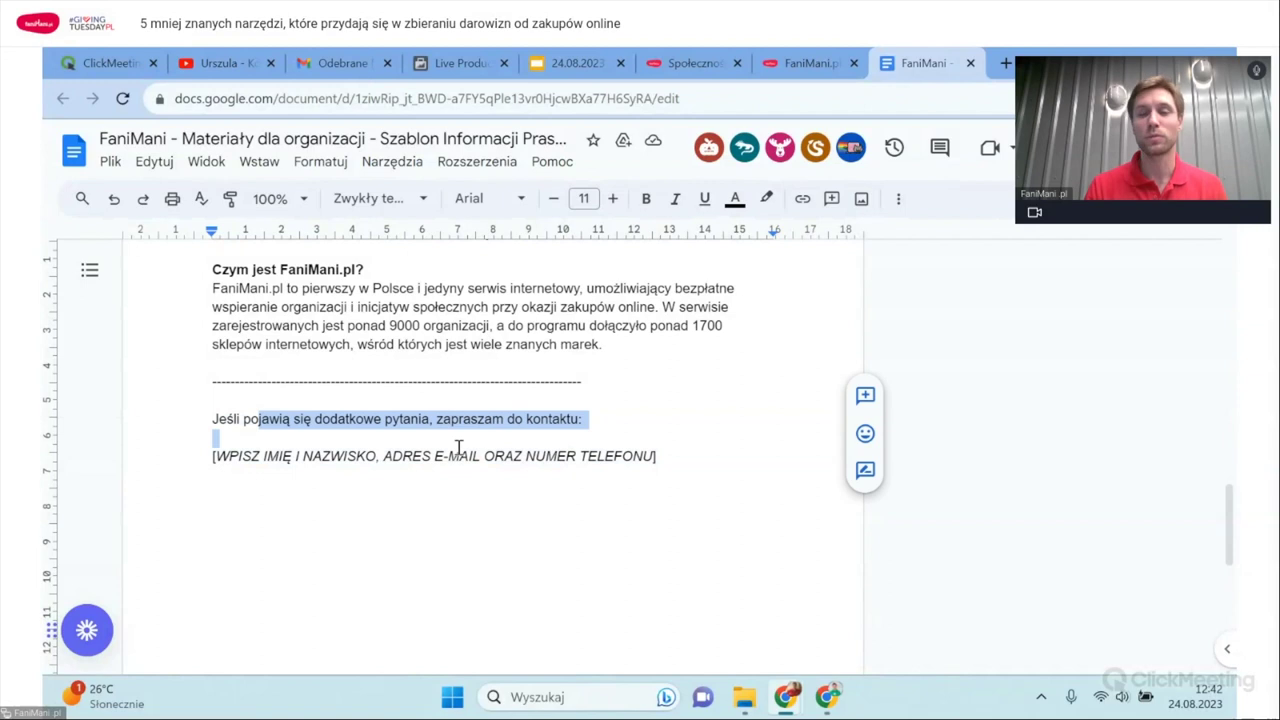
drag(307, 419, 500, 486)
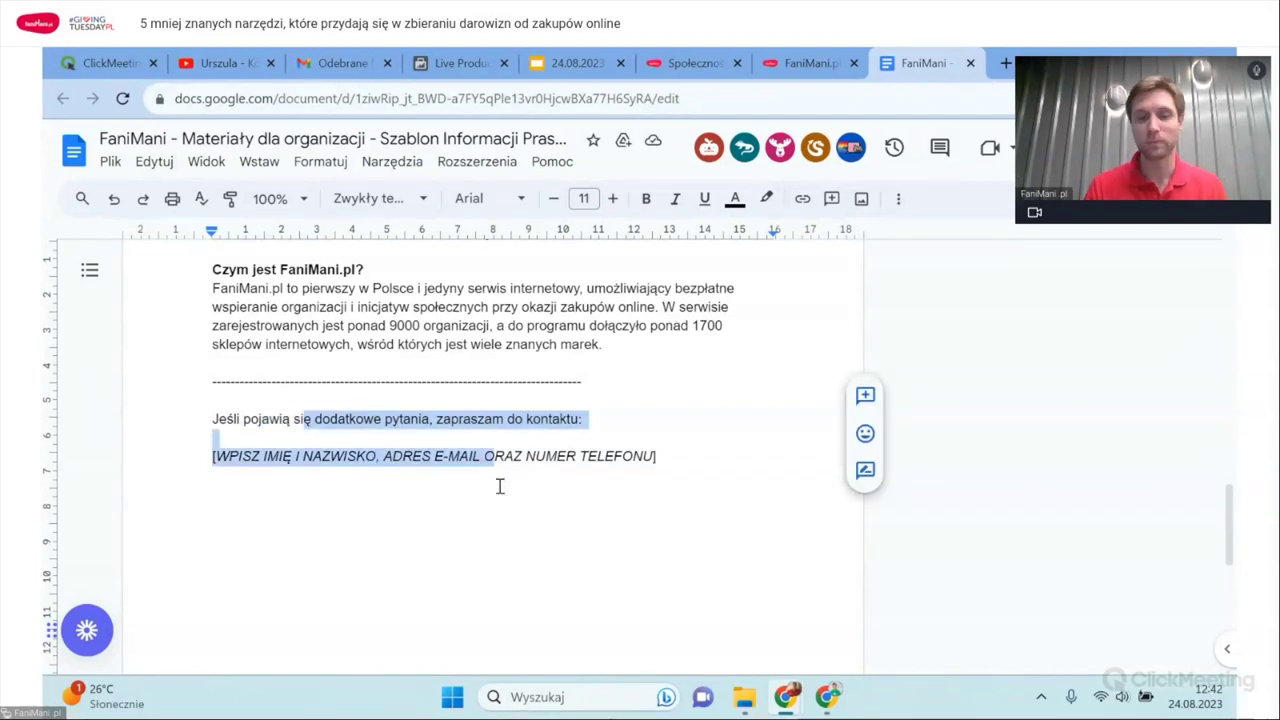
scroll(500, 486, up, 1)
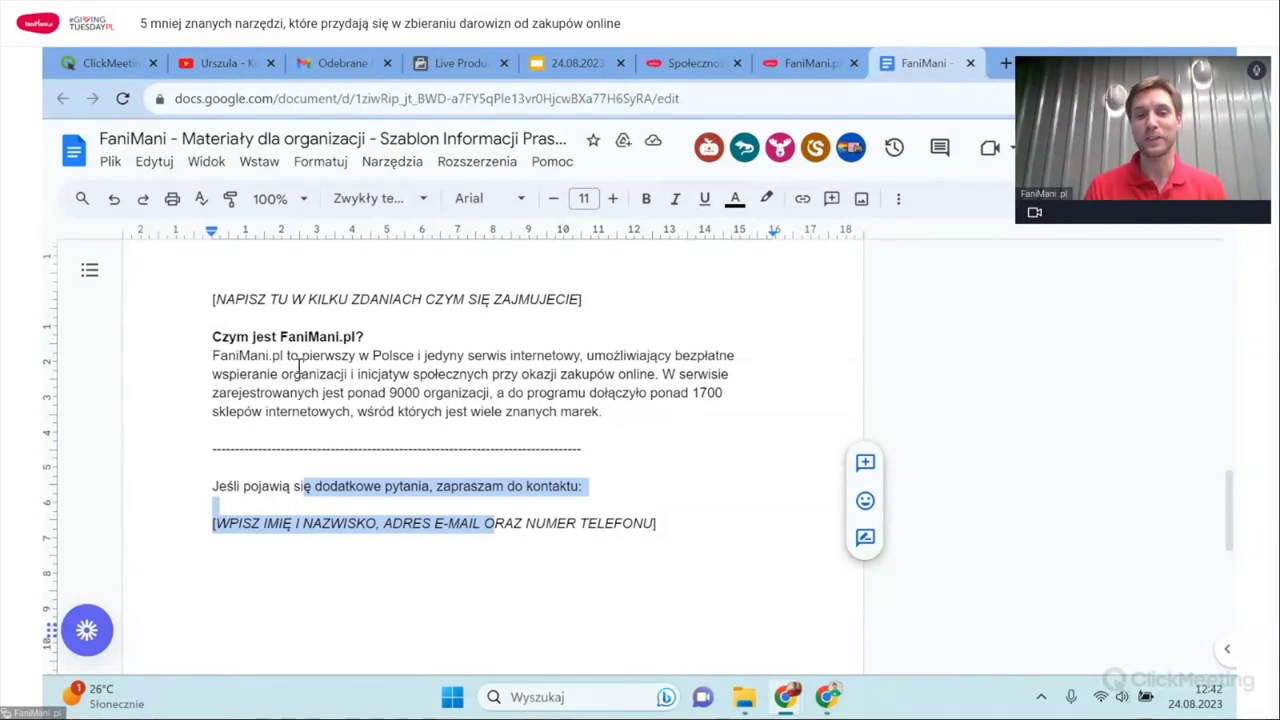
drag(251, 336, 471, 400)
scroll(470, 399, up, 5)
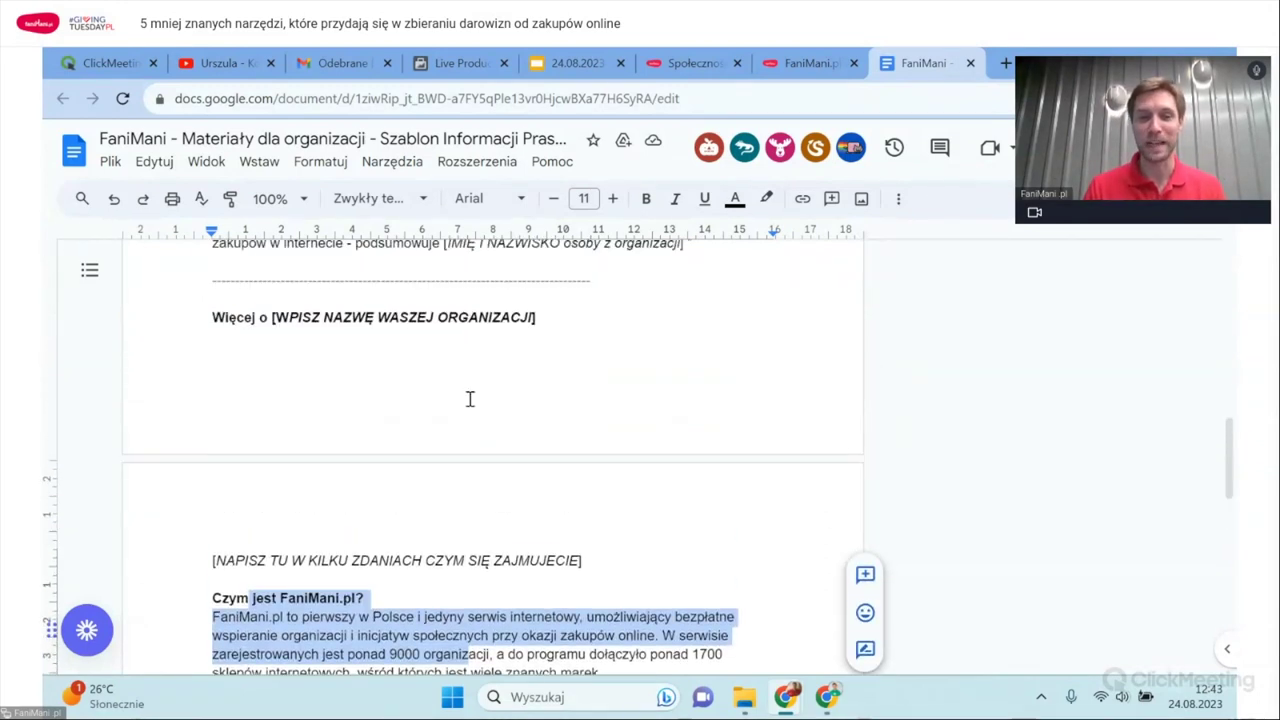
drag(313, 321, 599, 560)
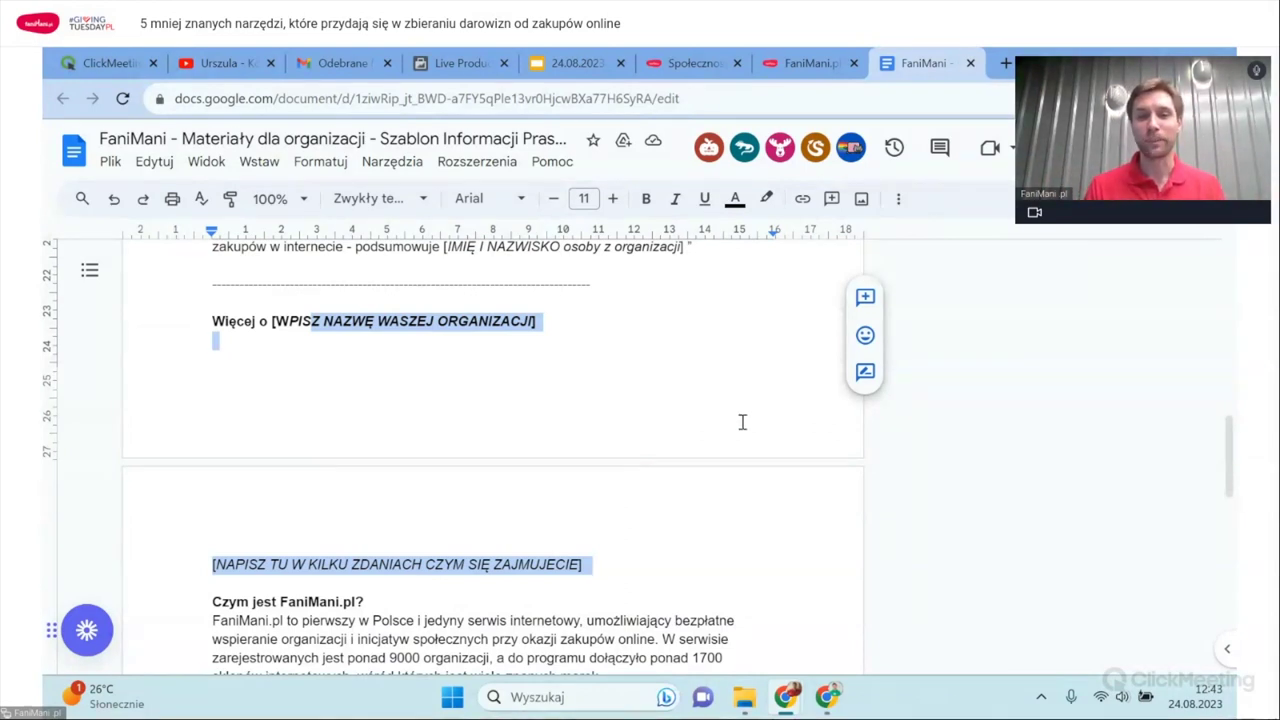
click(592, 284)
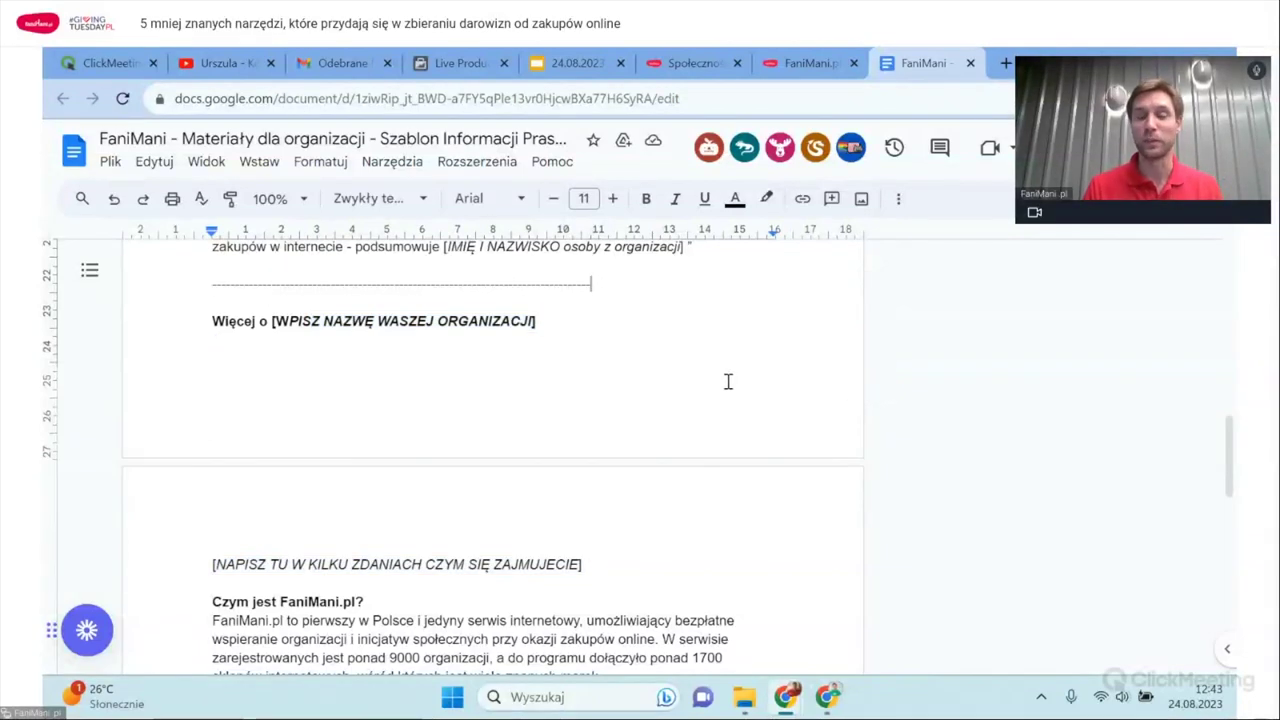
scroll(728, 381, up, 4)
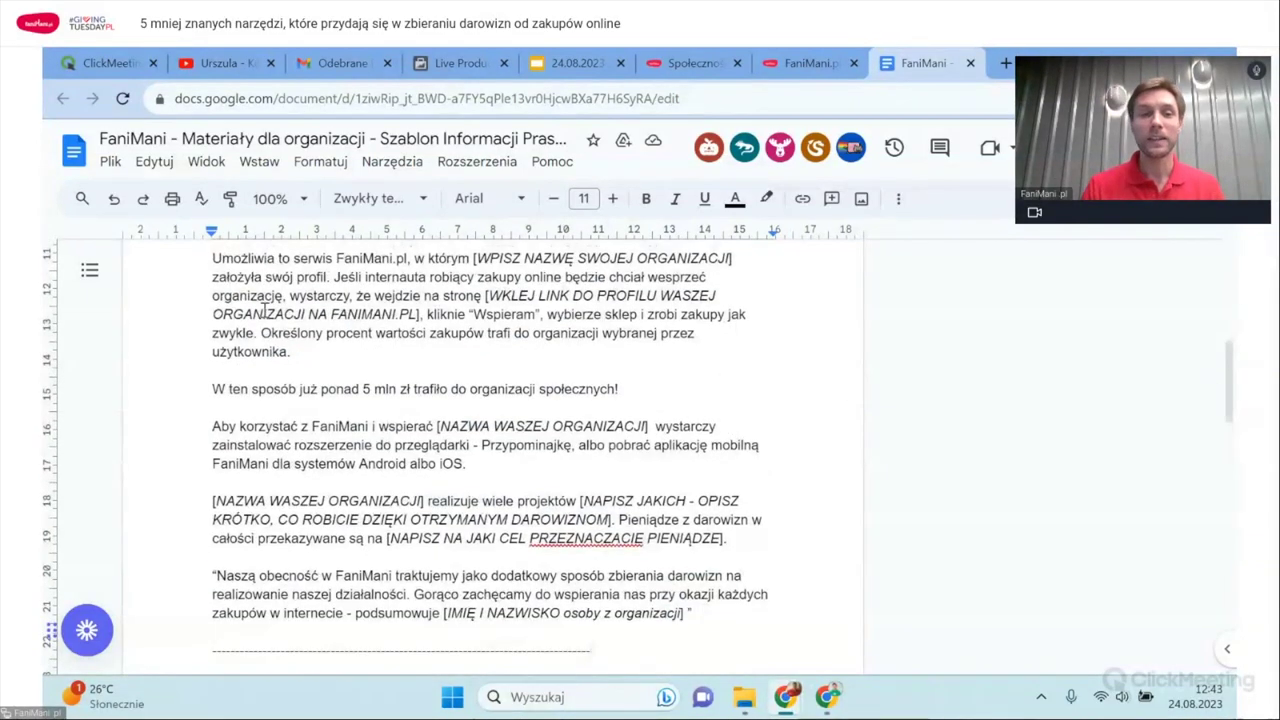
drag(212, 258, 757, 576)
scroll(773, 445, up, 1)
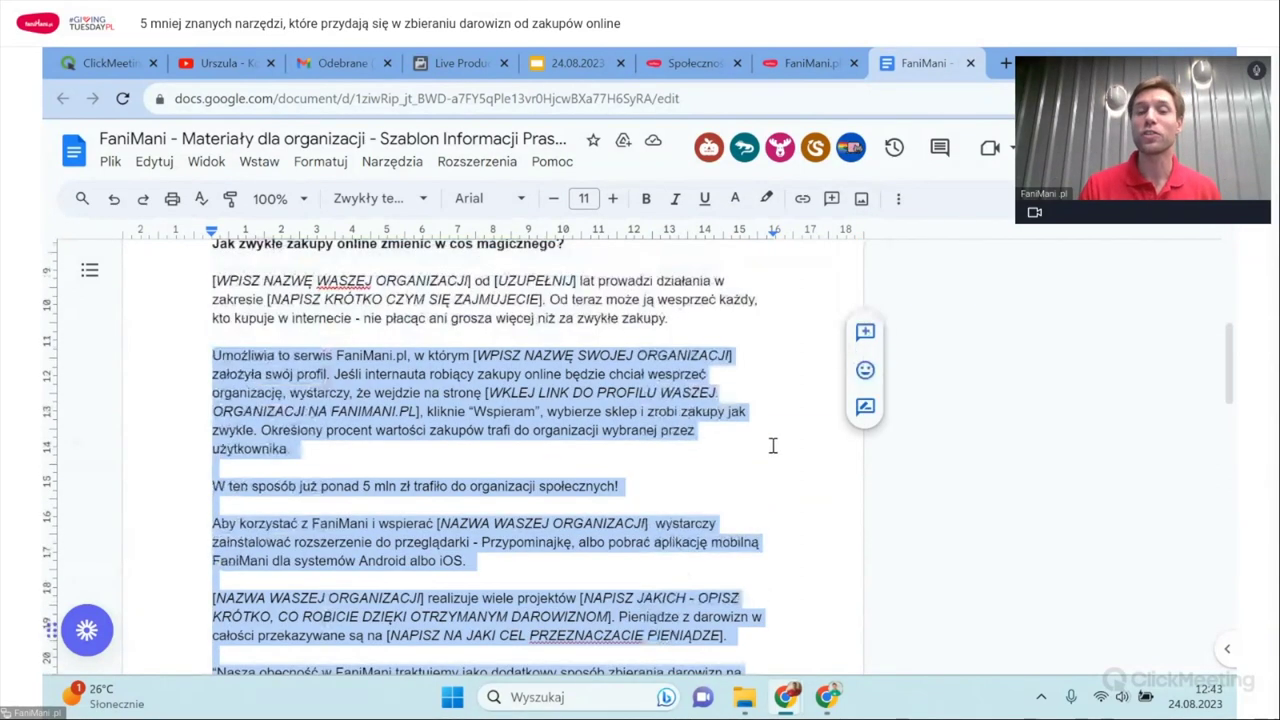
scroll(773, 445, up, 1)
click(615, 345)
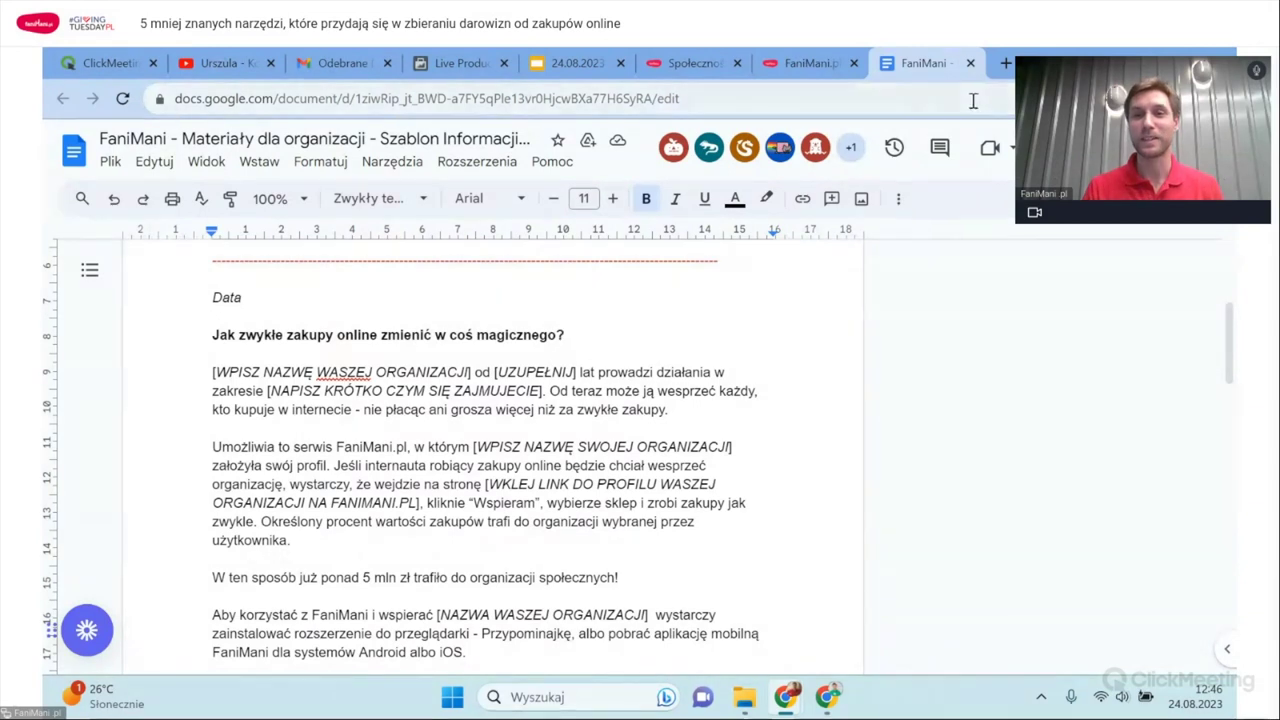
Close the press-release document and present the 'Nota prasowa, e-mail' slide full-screen, then exit.
click(970, 63)
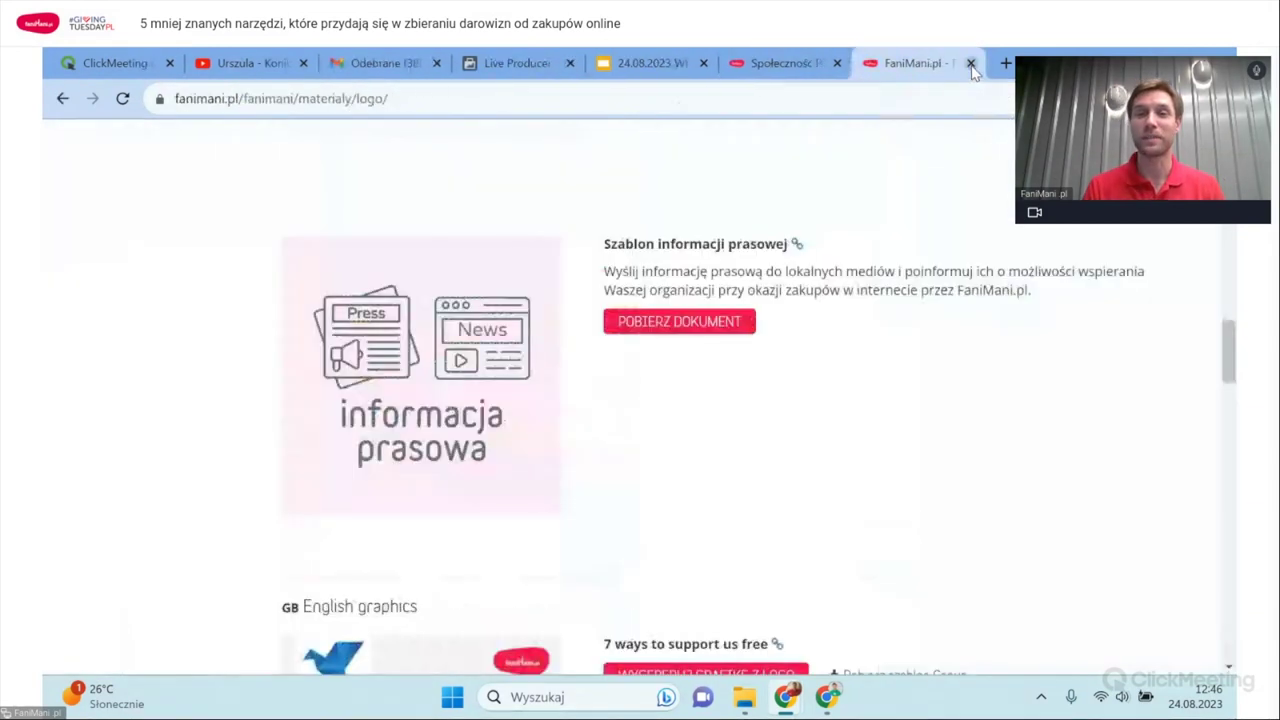
click(655, 63)
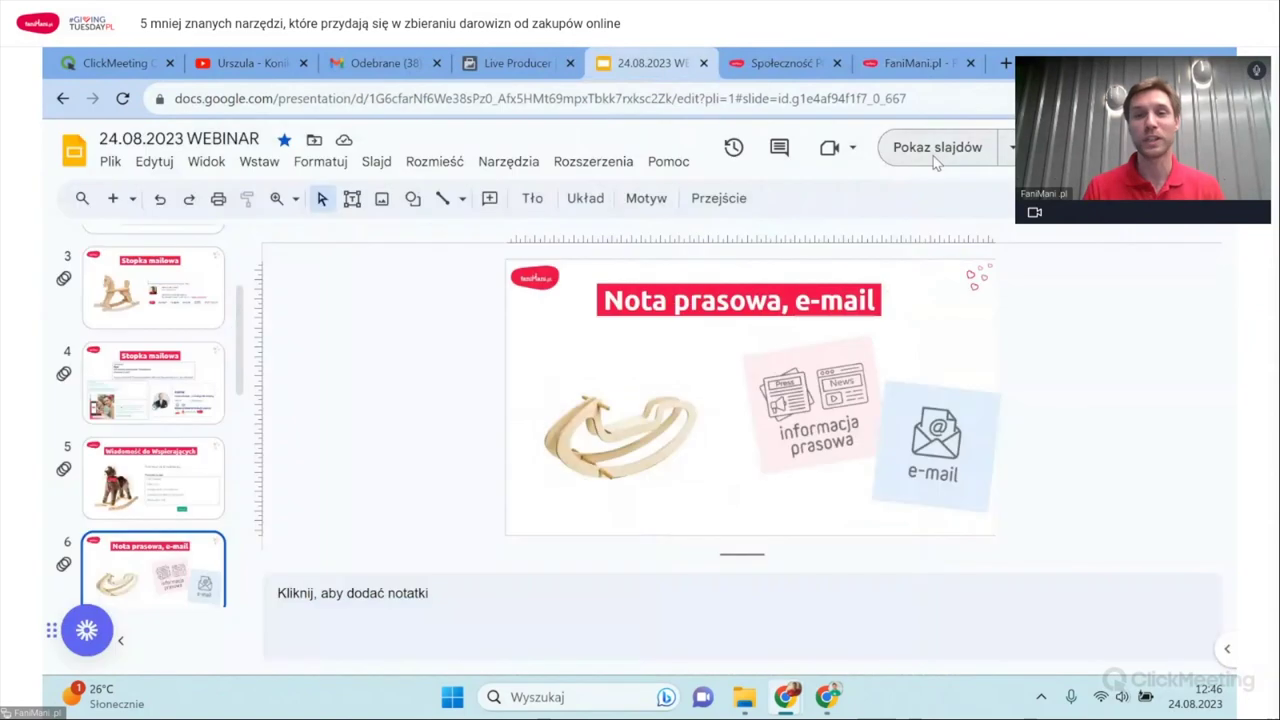
click(928, 145)
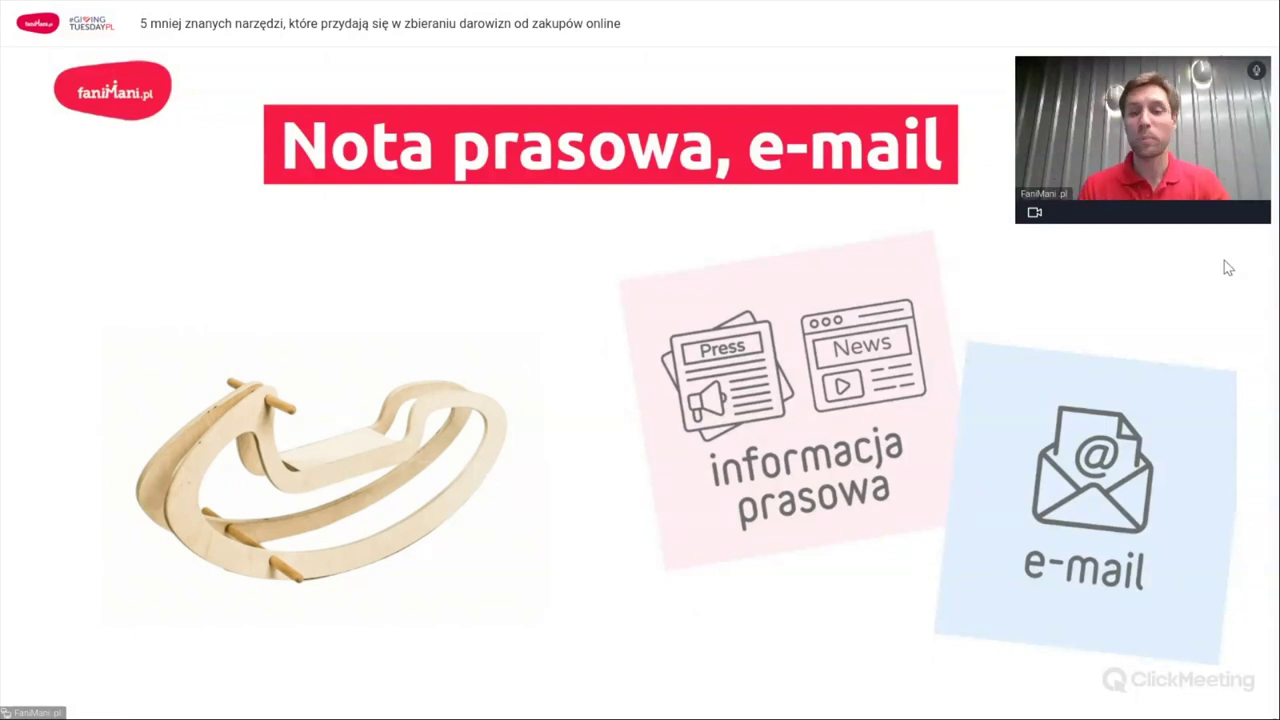
key(Escape)
Go back to FaniMani.pl and open the E-mail, newsletter materials page.
click(907, 62)
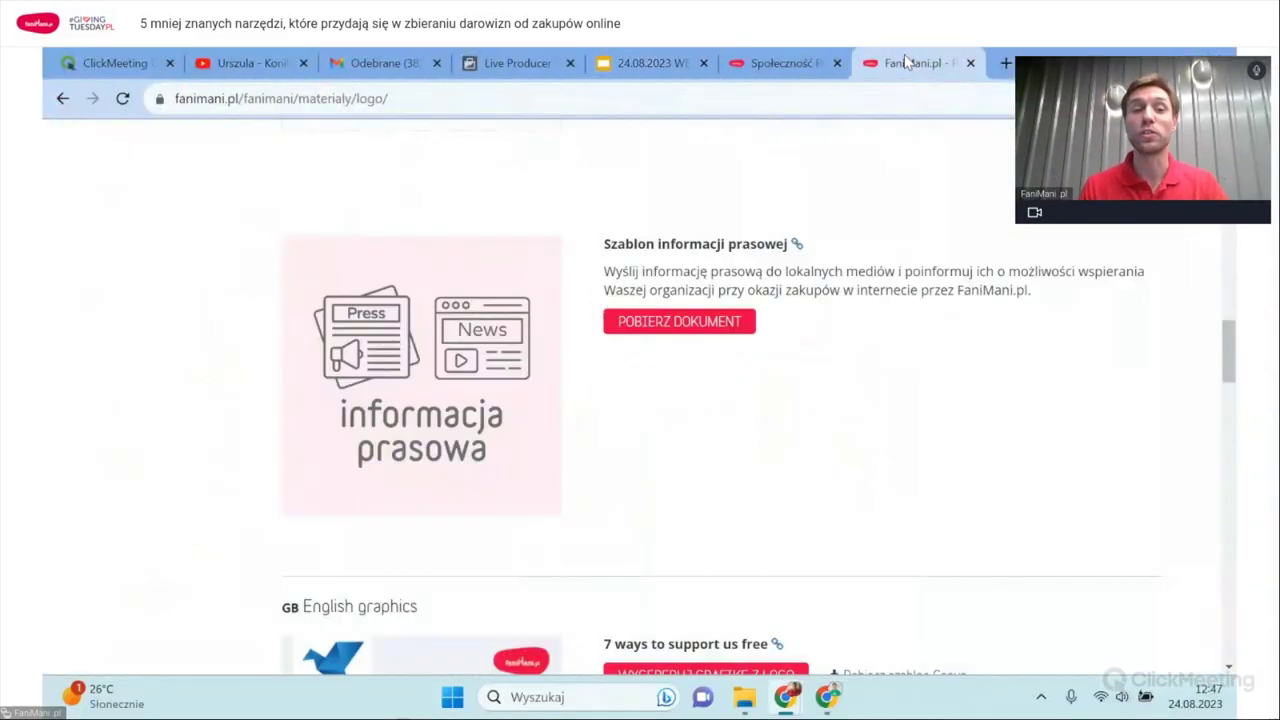
scroll(173, 401, up, 15)
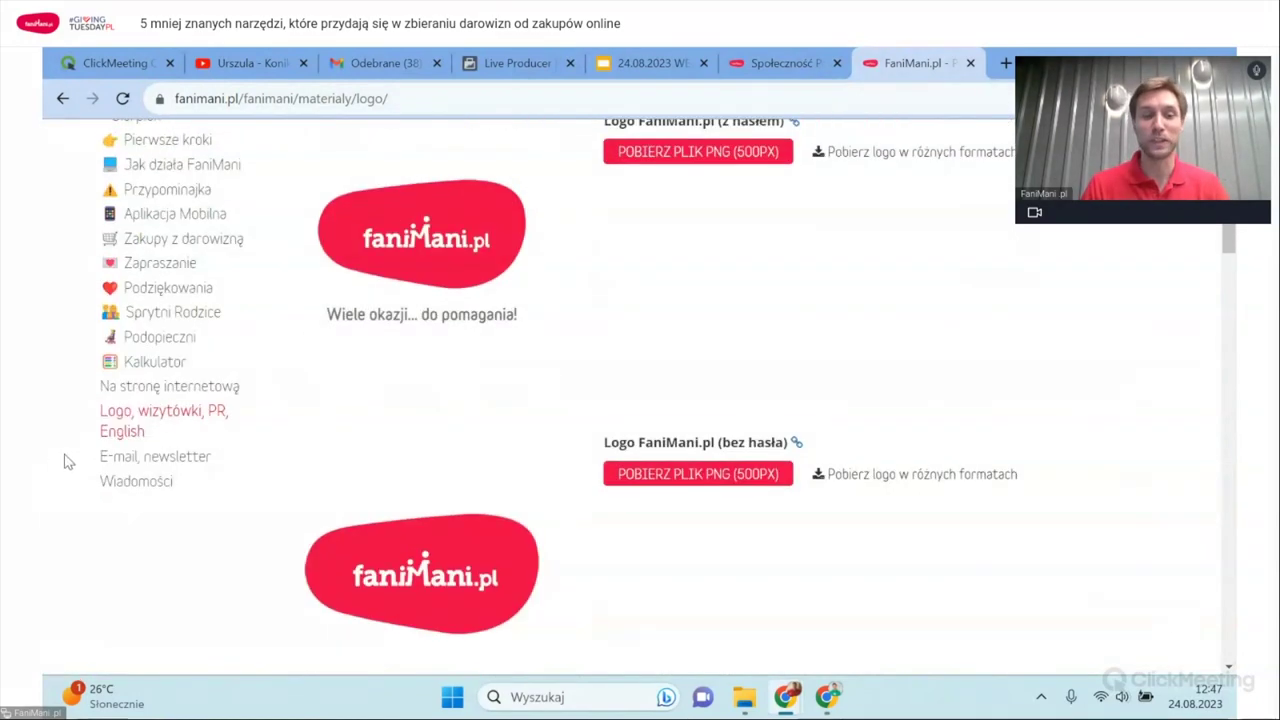
drag(90, 462, 220, 466)
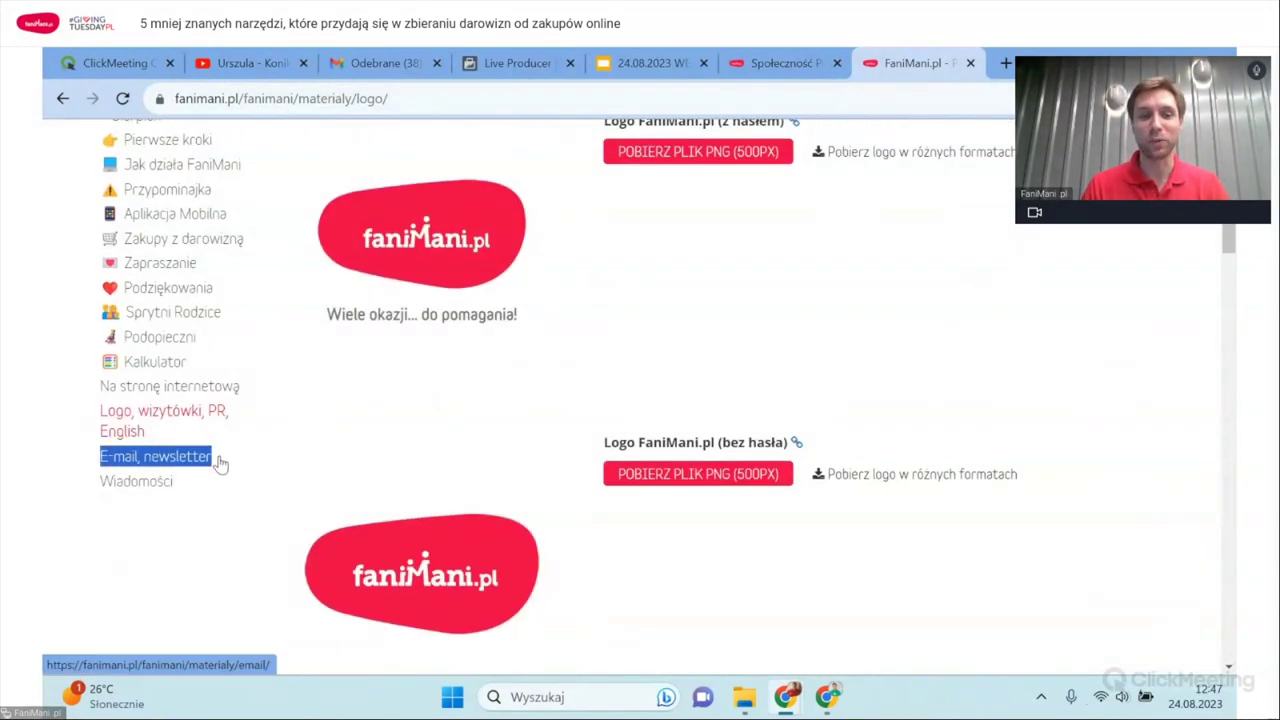
click(143, 468)
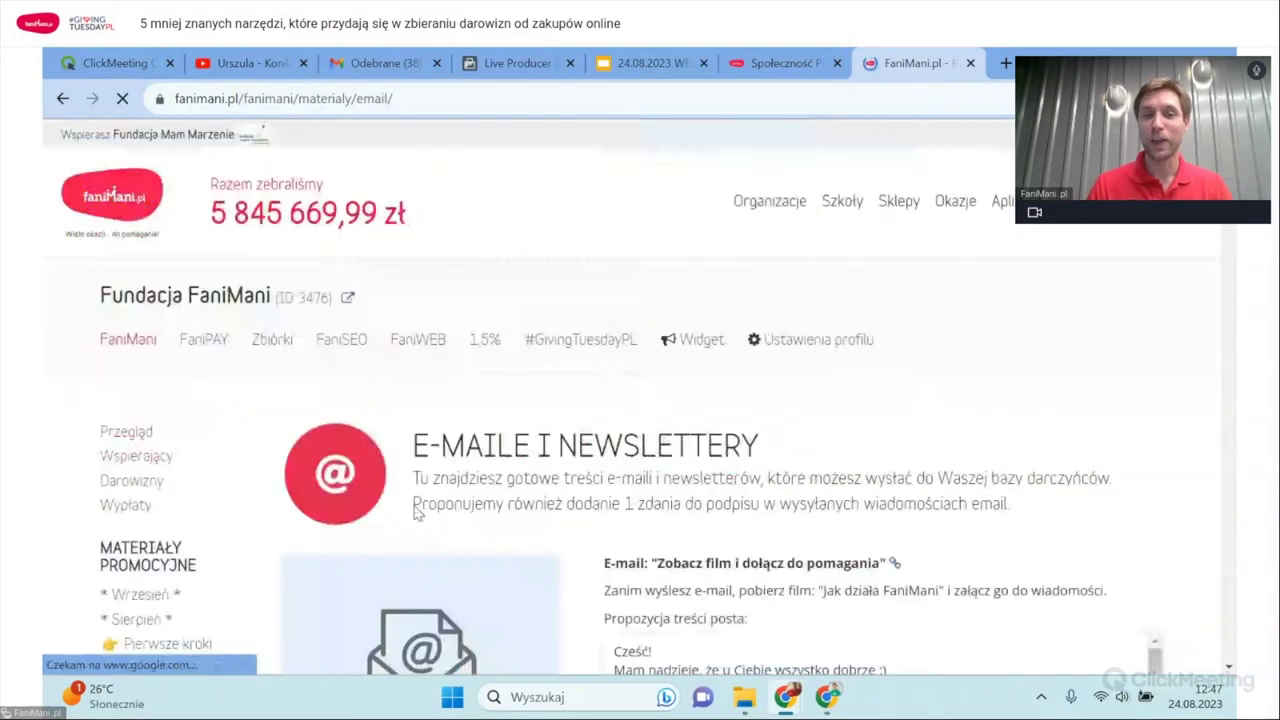
Copy the suggested 'Stopka / Podpis e-mail' footer text with Skopiuj tekst.
scroll(480, 480, down, 3)
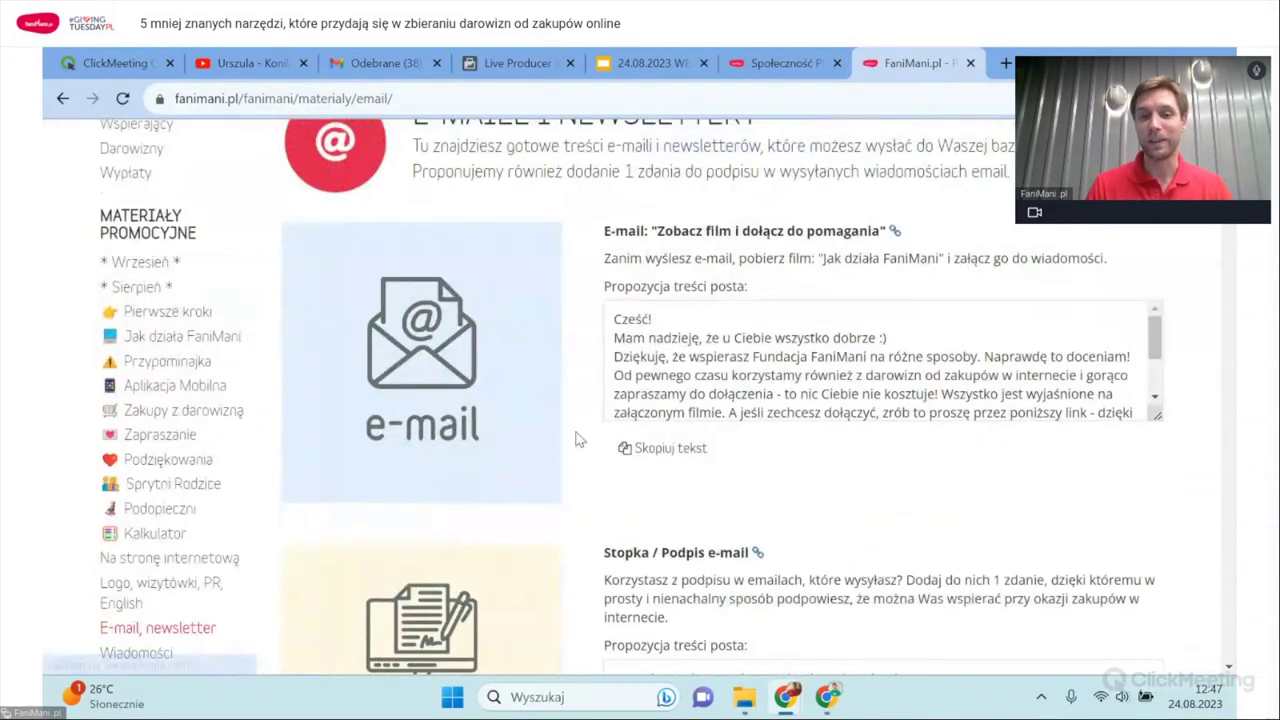
scroll(576, 440, down, 1)
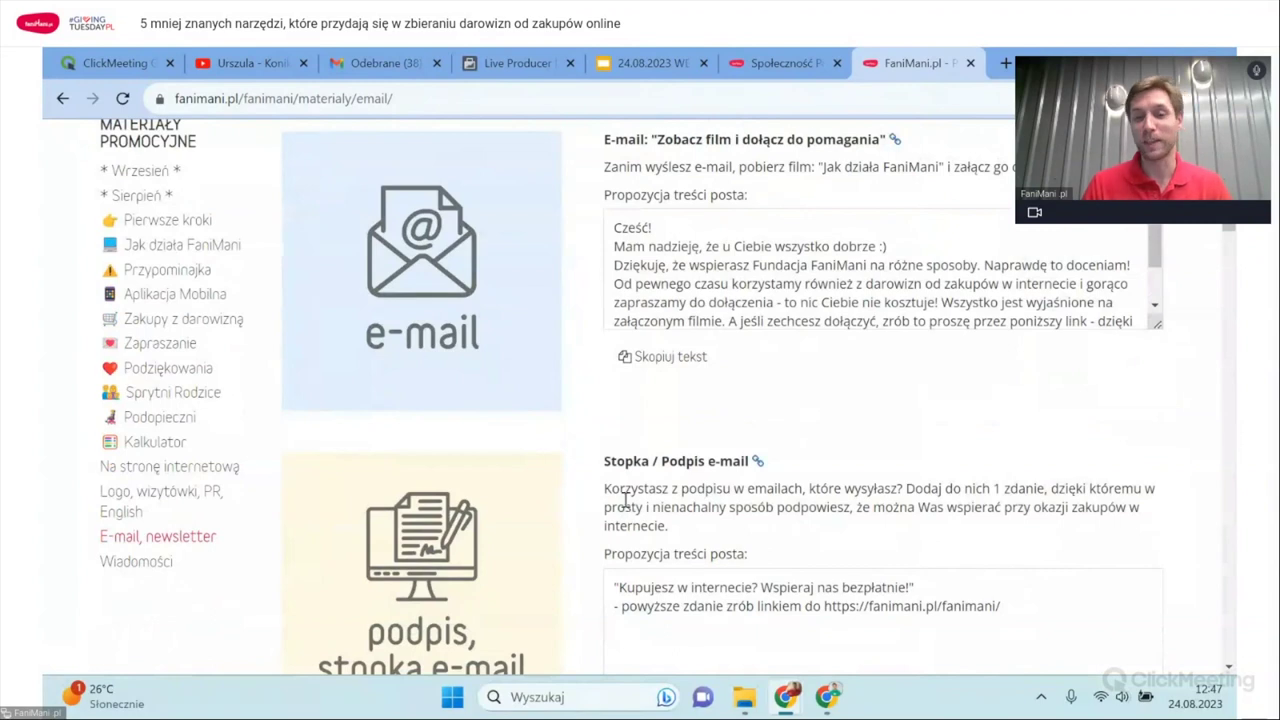
scroll(625, 497, down, 1)
drag(619, 502, 733, 521)
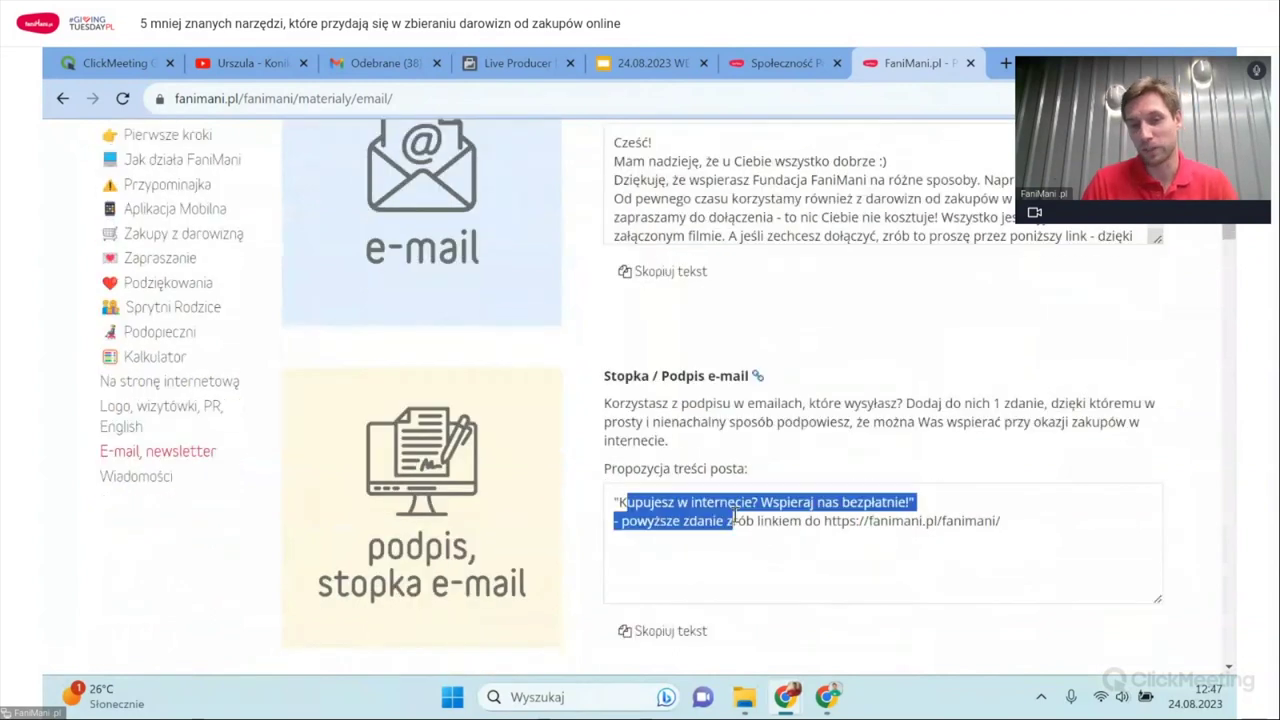
click(598, 448)
click(674, 638)
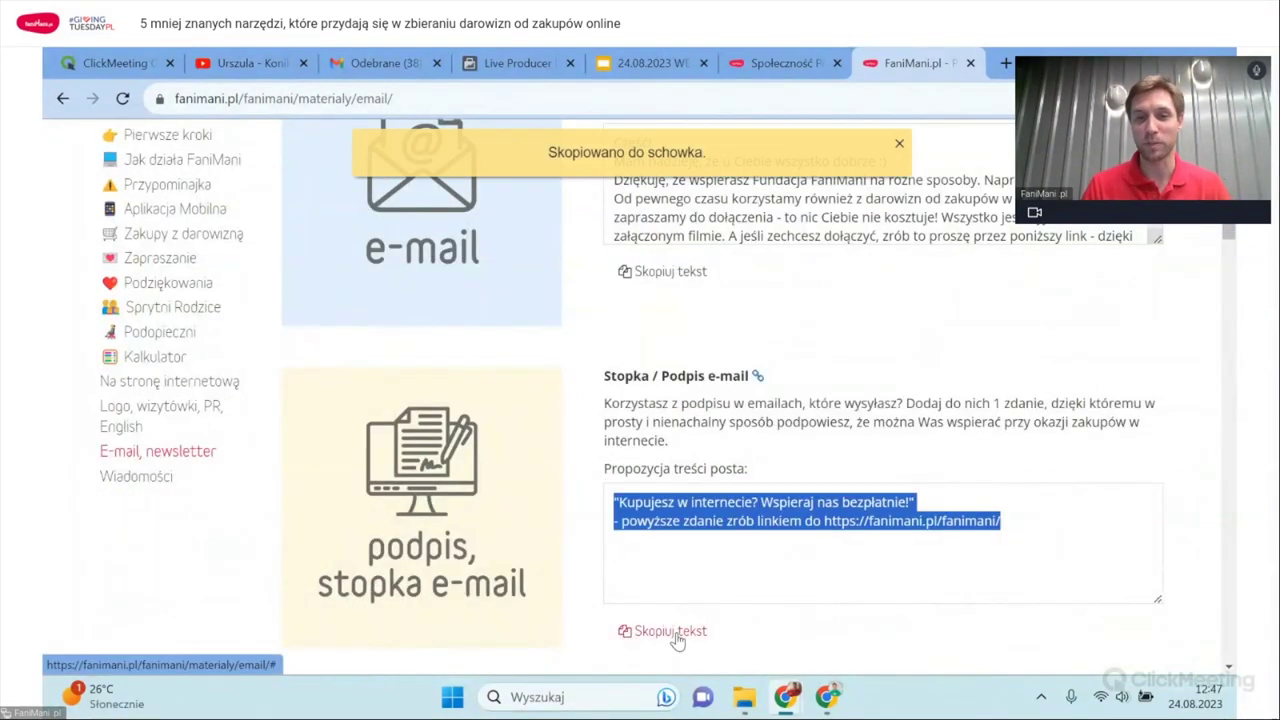
click(588, 462)
Copy the autumn-shopping reminder e-mail text with Skopiuj tekst.
scroll(590, 466, down, 1)
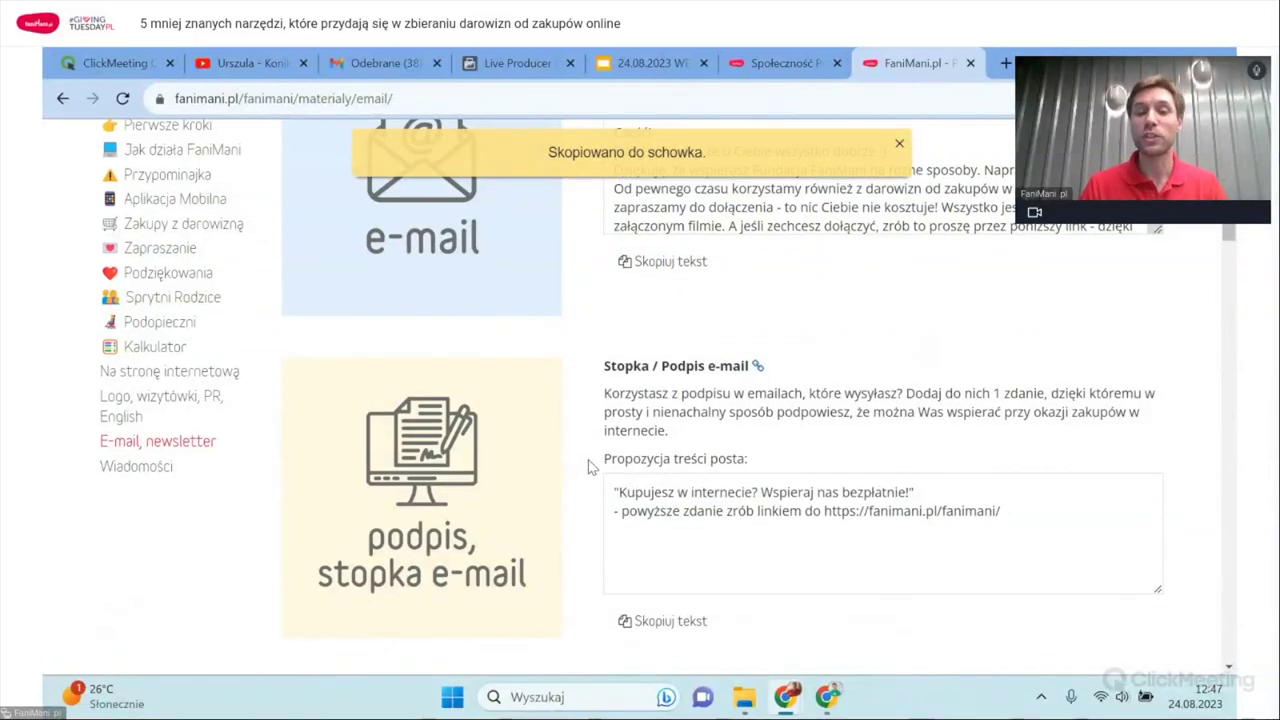
scroll(588, 466, down, 5)
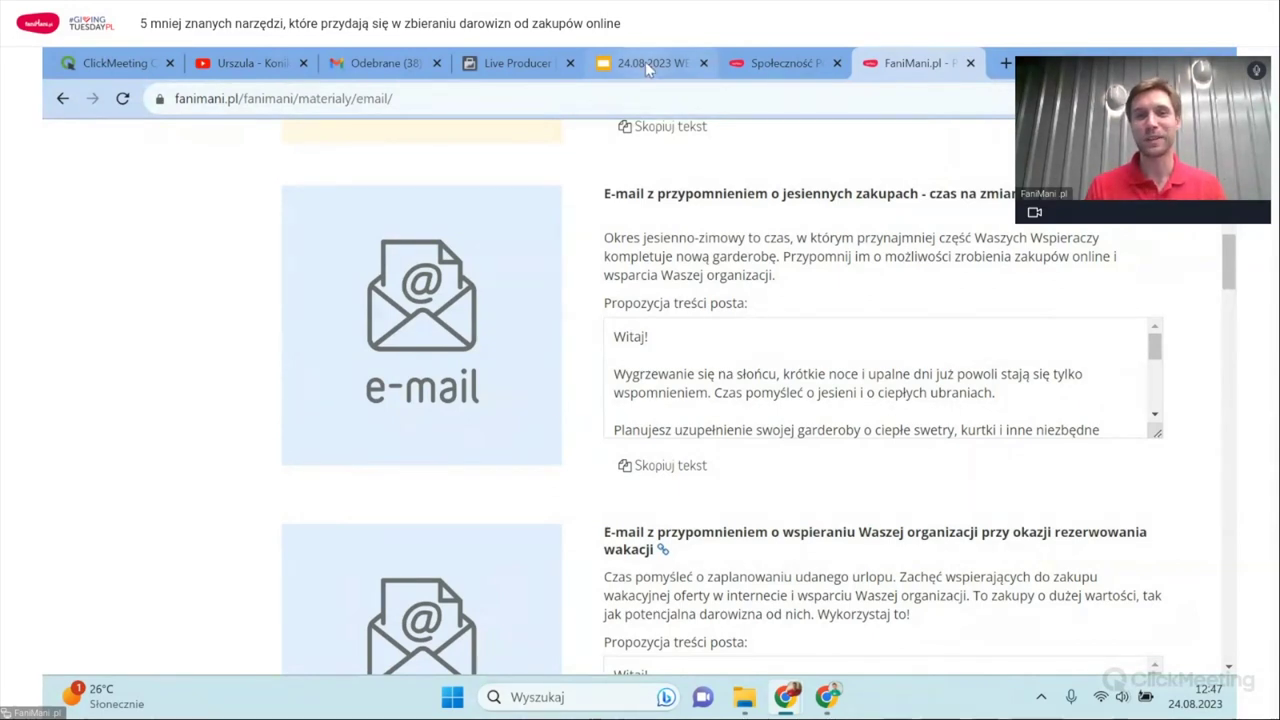
click(668, 466)
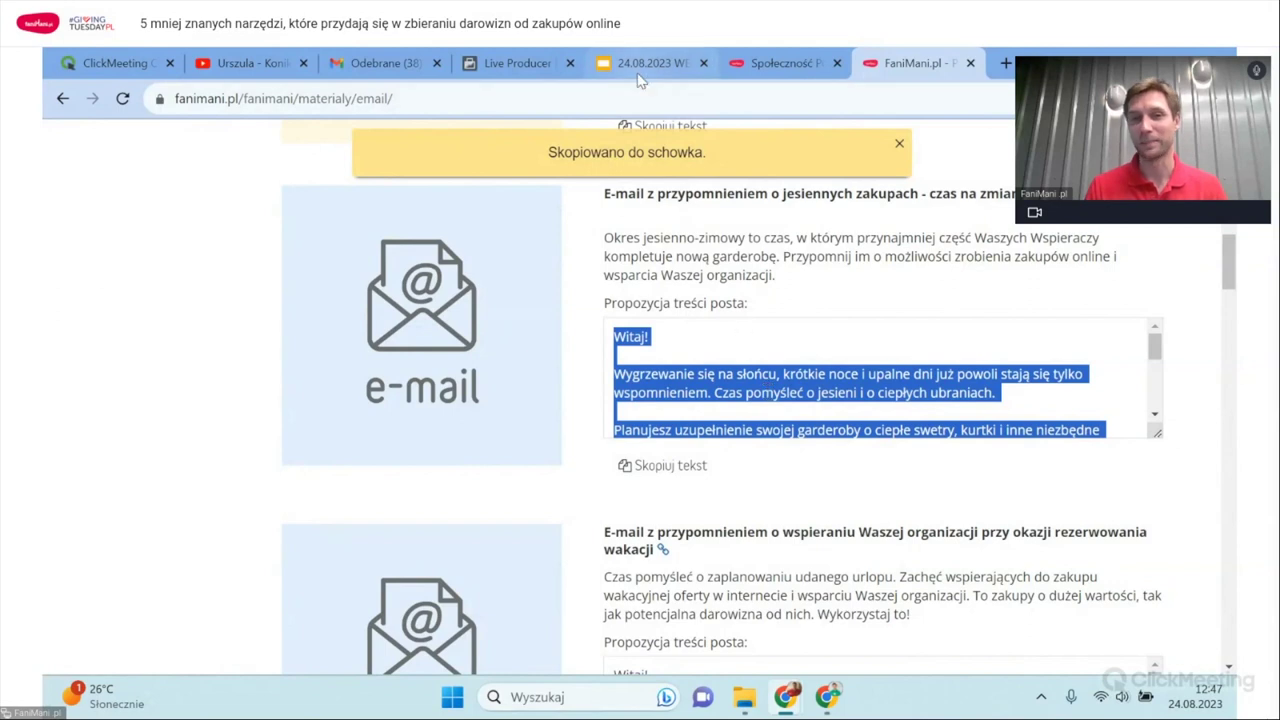
scroll(578, 360, up, 3)
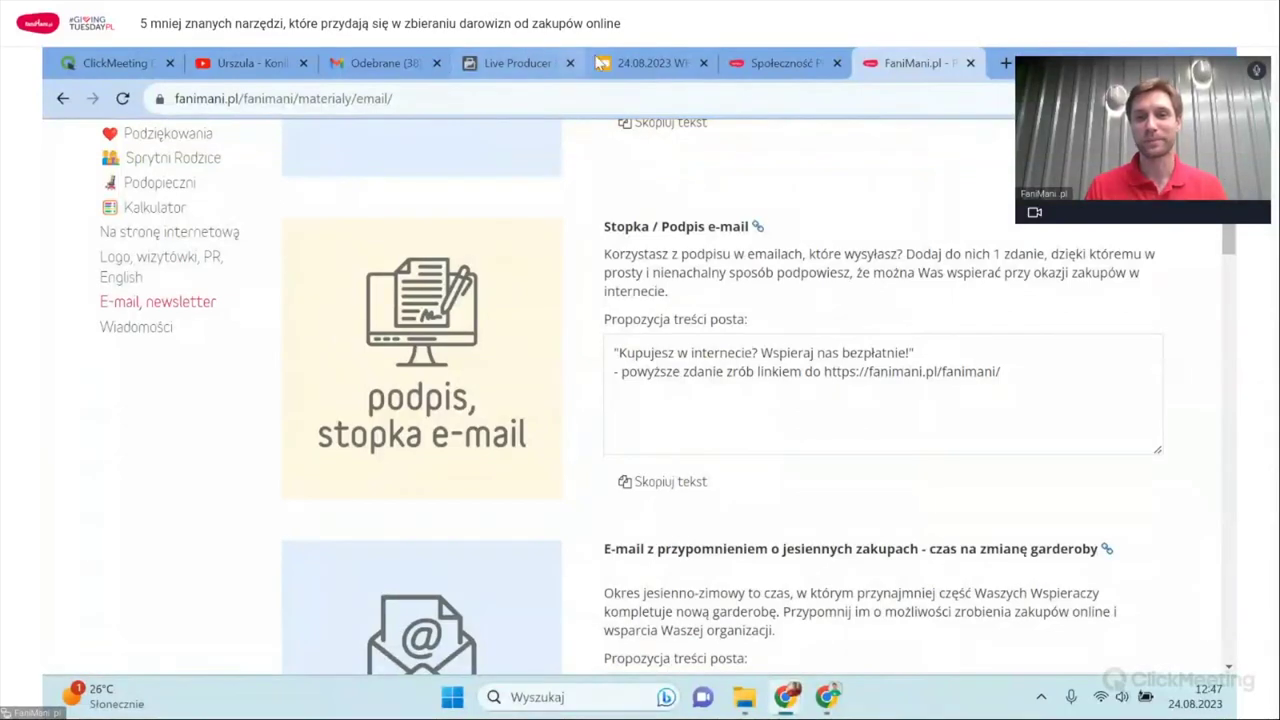
click(624, 65)
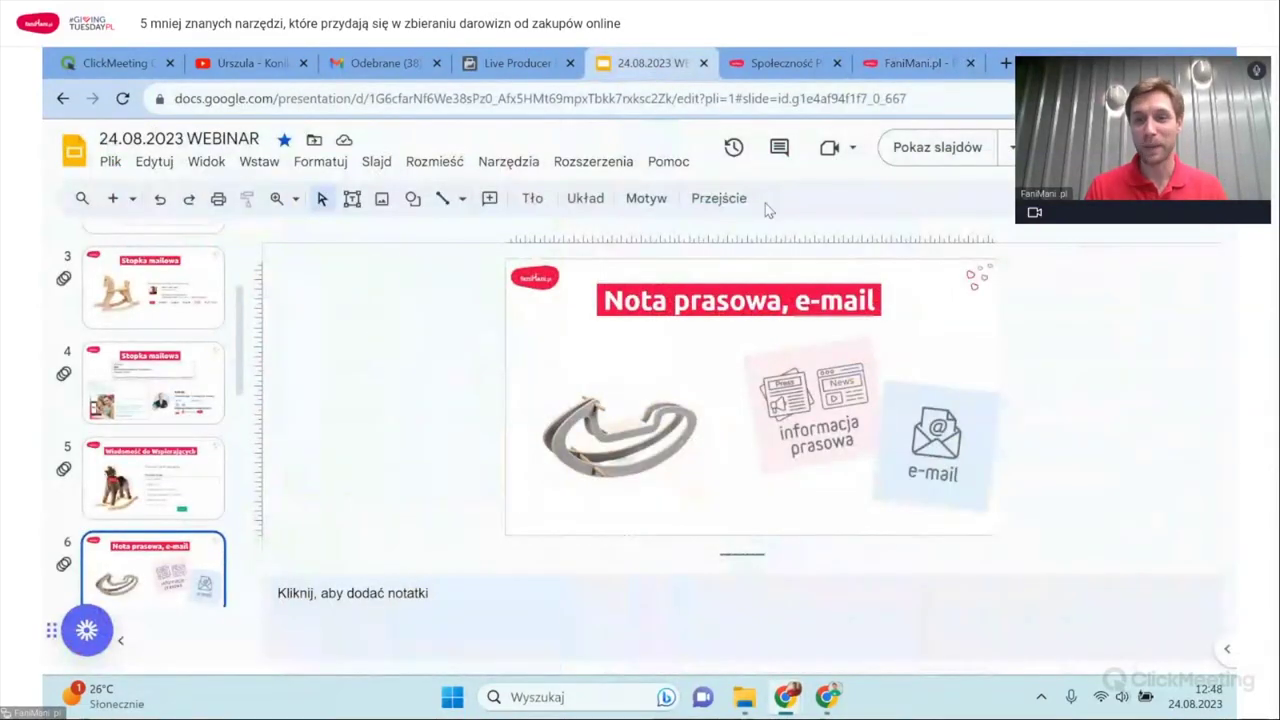
Present the webinar deck full-screen through to the 'Podopieczni' slide, then exit full screen.
click(921, 147)
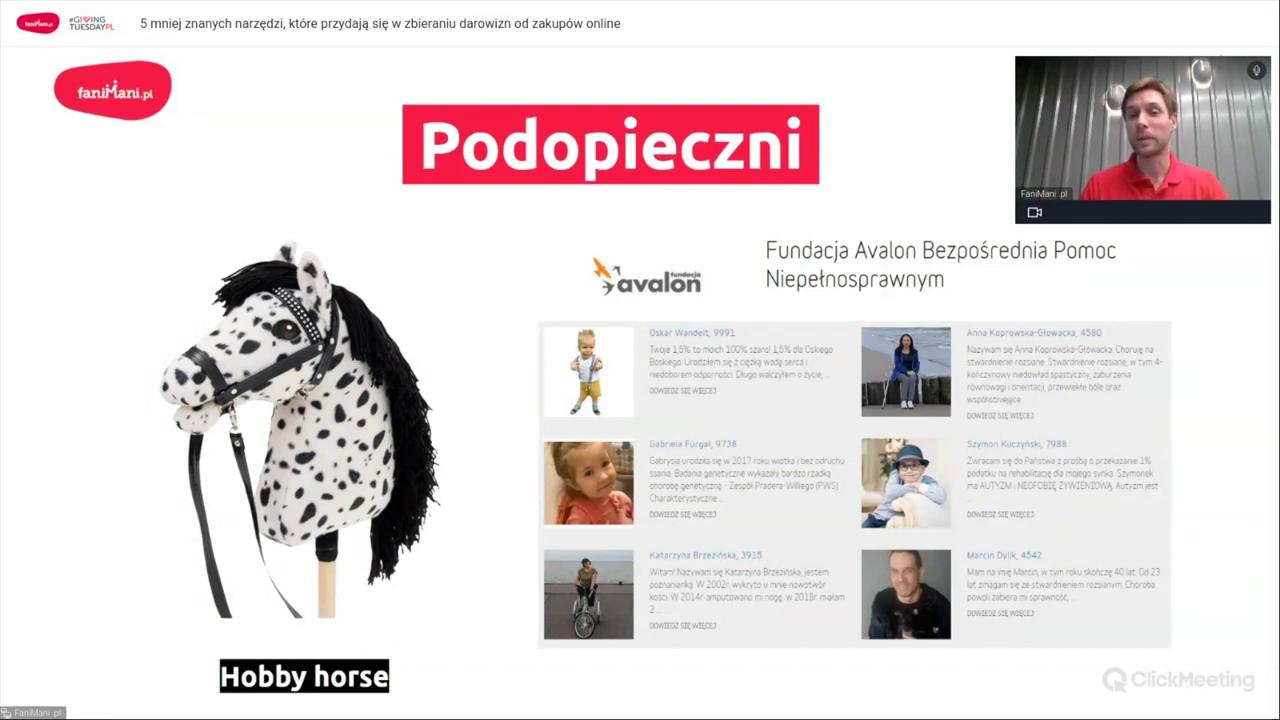
key(Escape)
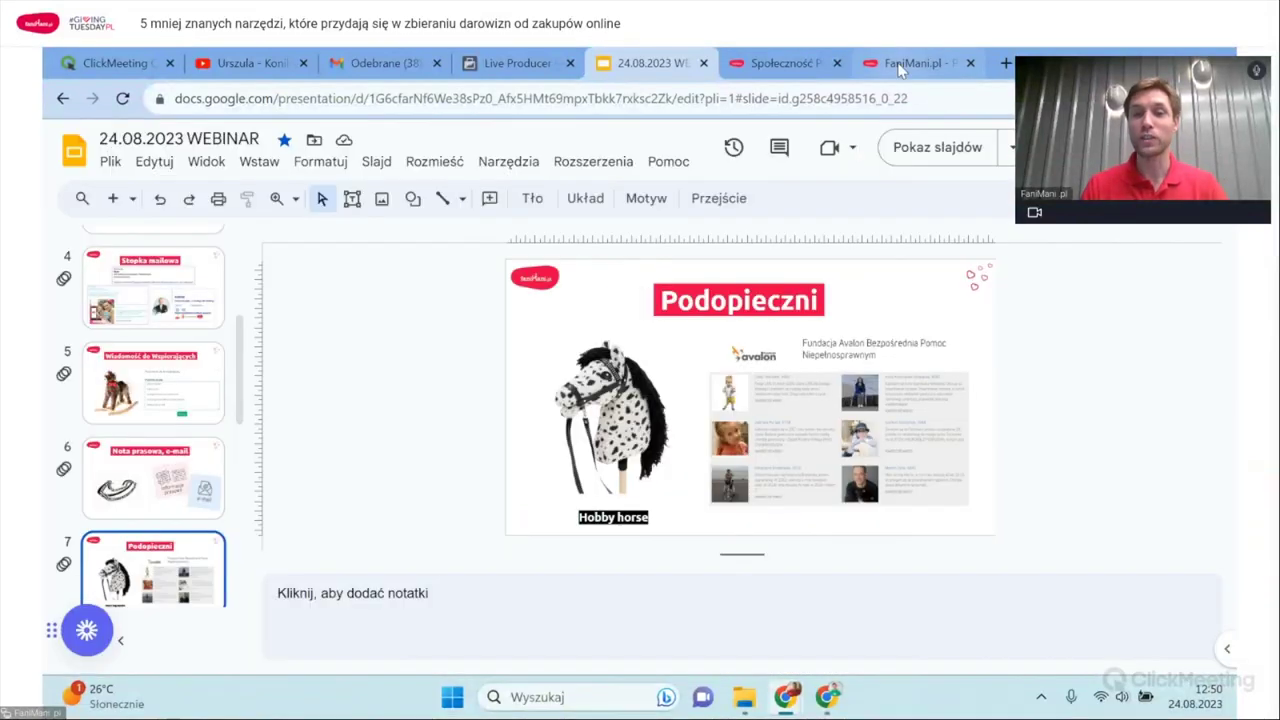
Return to the FaniMani e-mail page and open Ustawienia profilu to reach EDYTUJ PROFIL.
click(900, 64)
scroll(860, 360, up, 10)
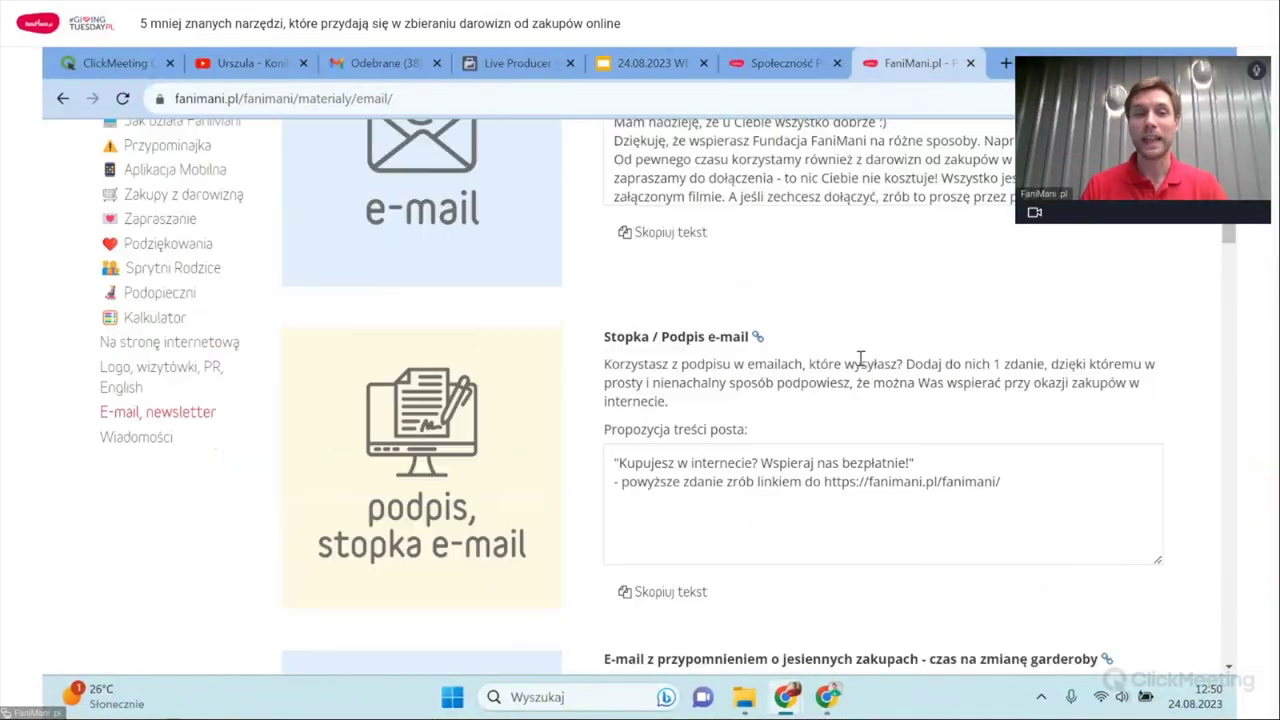
scroll(850, 380, down, 1)
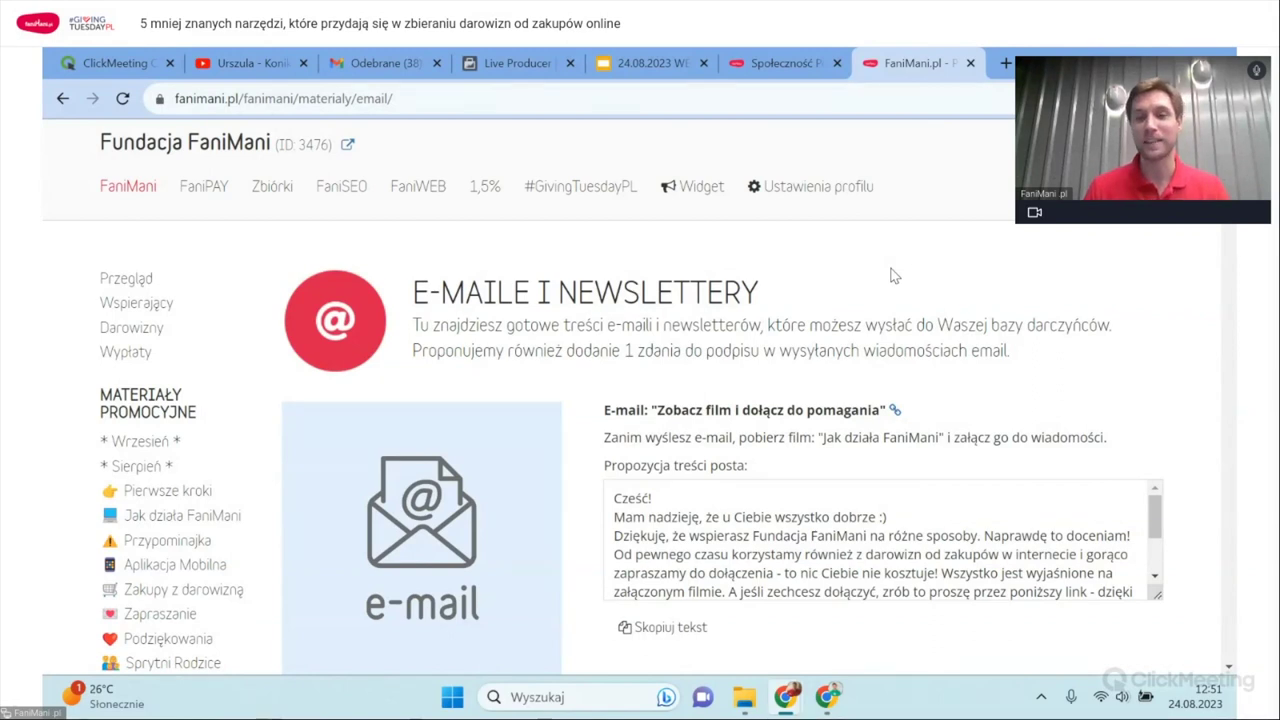
triple_click(819, 193)
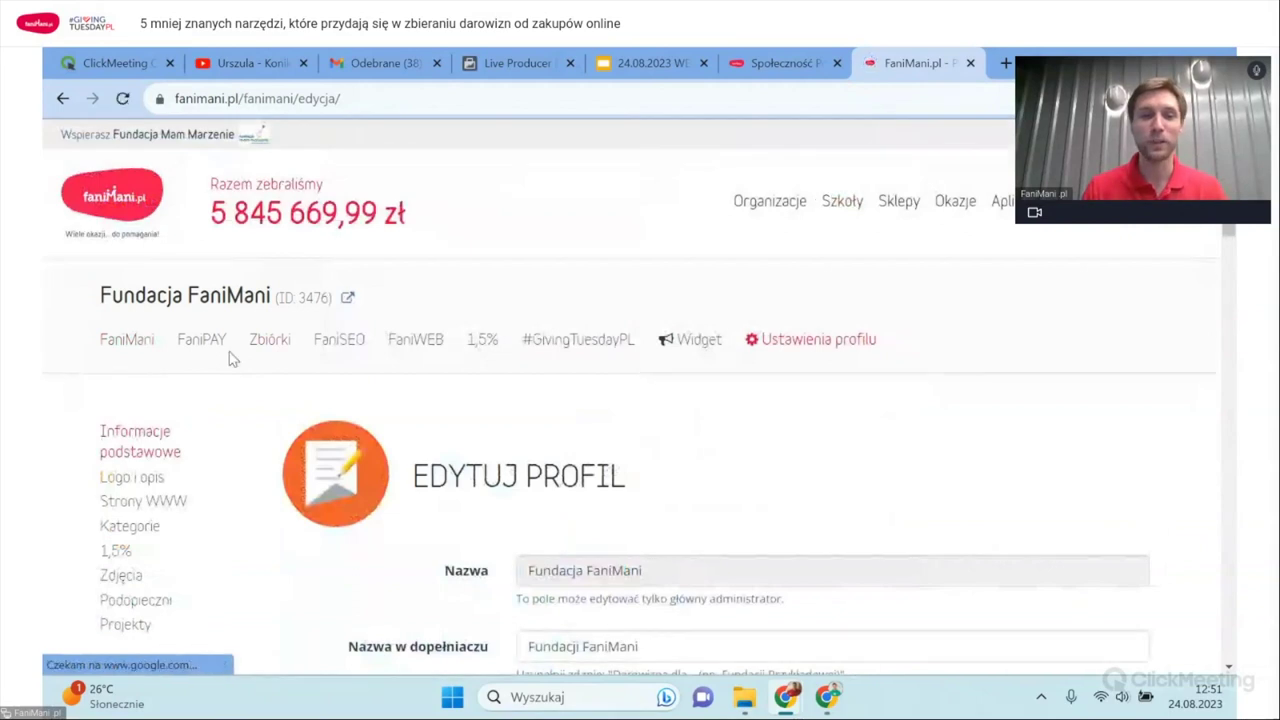
Open the Podopieczni section and scroll to its list of three beneficiaries and the DODAJ button.
scroll(68, 444, down, 2)
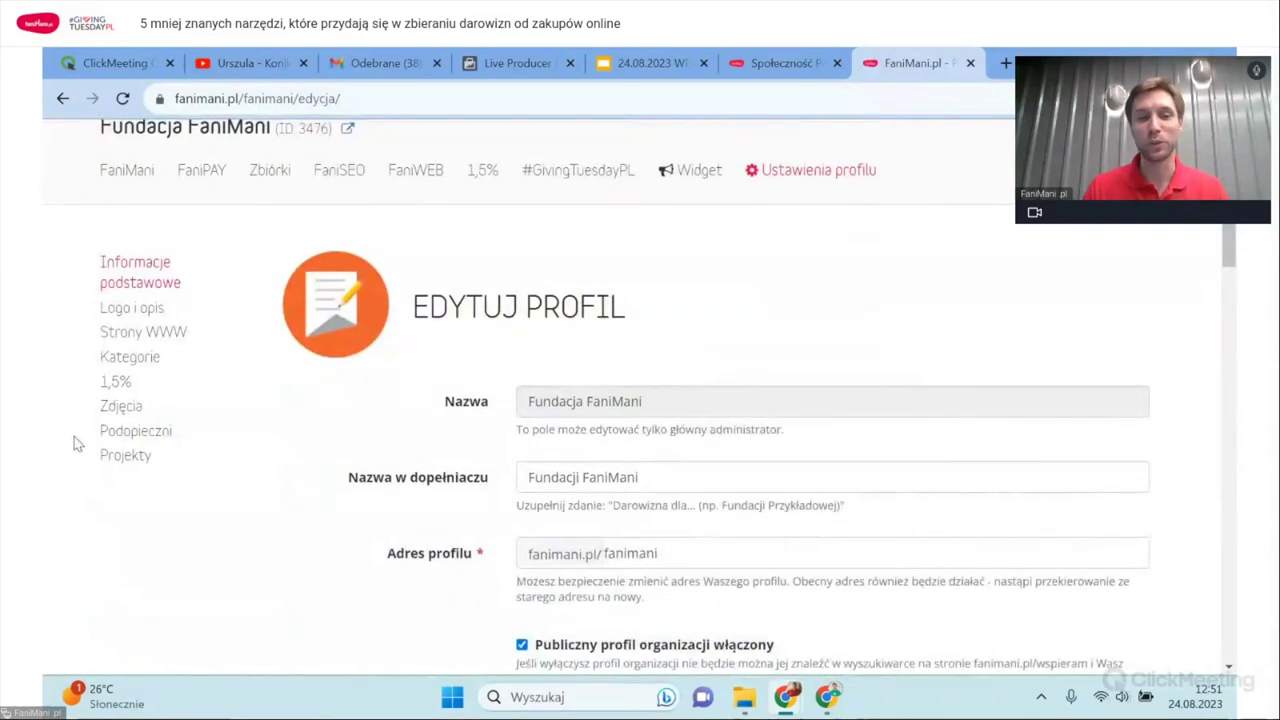
drag(94, 432, 171, 434)
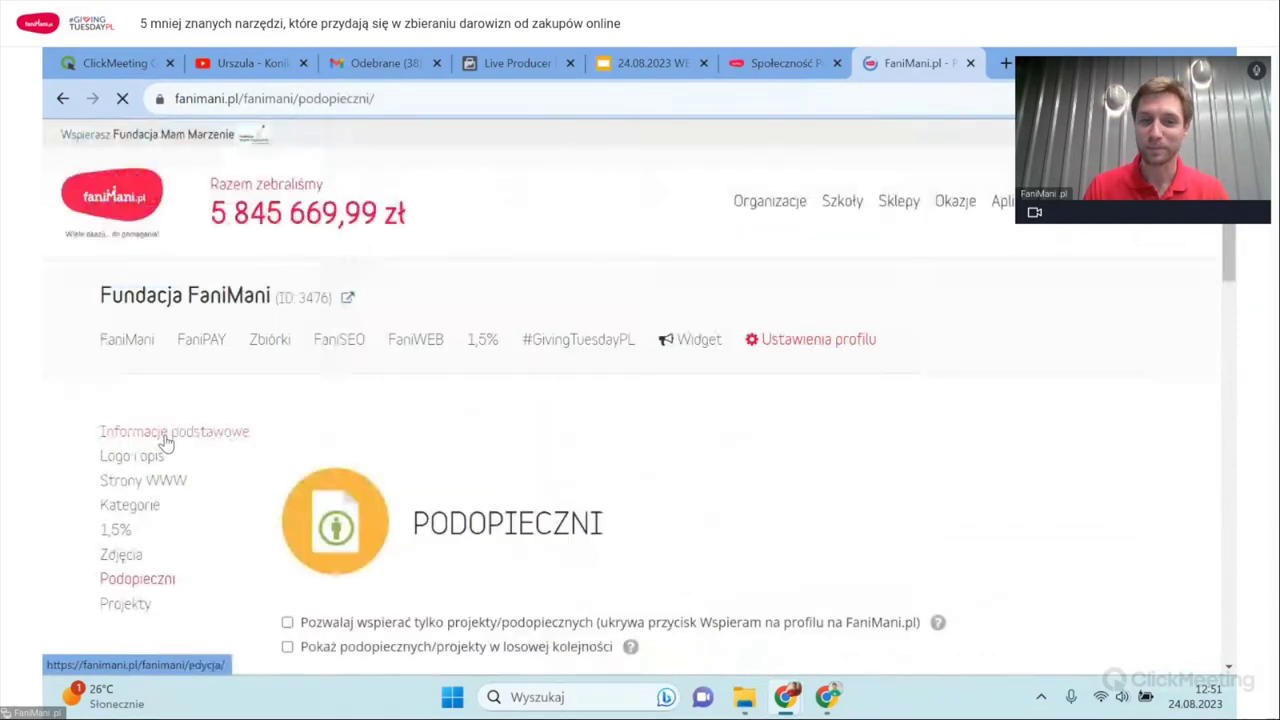
scroll(380, 506, down, 3)
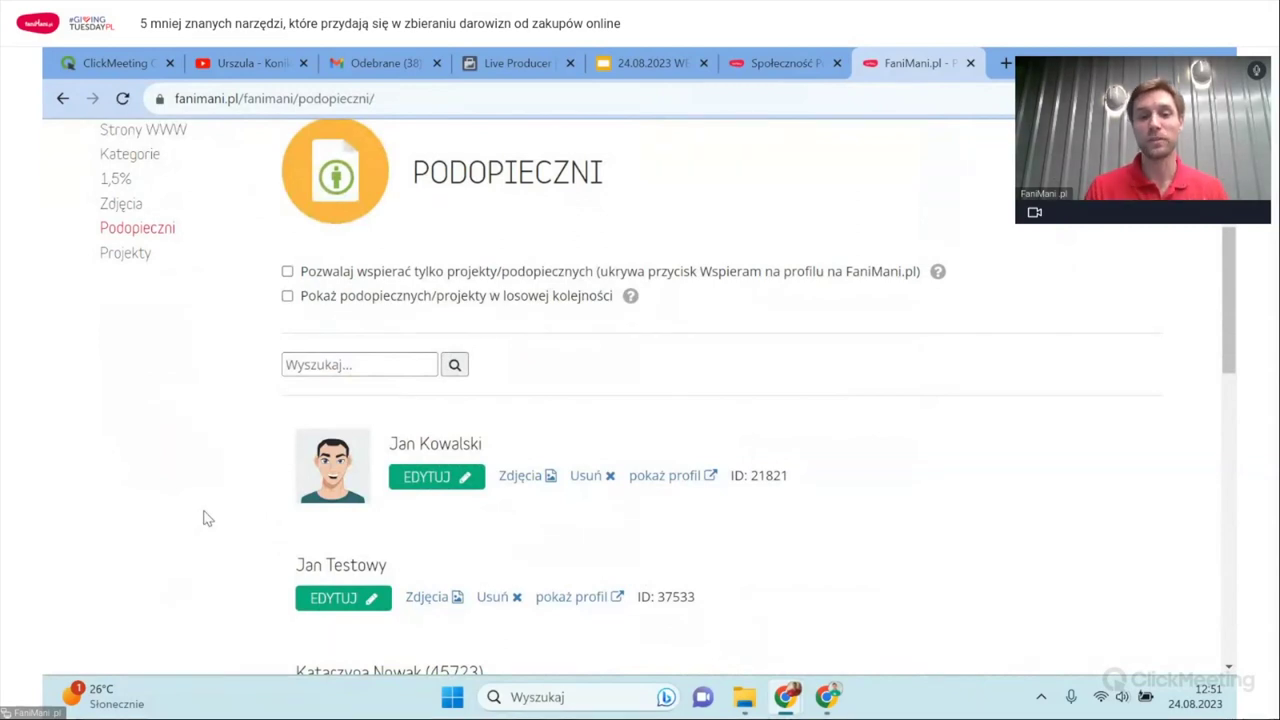
scroll(203, 518, down, 2)
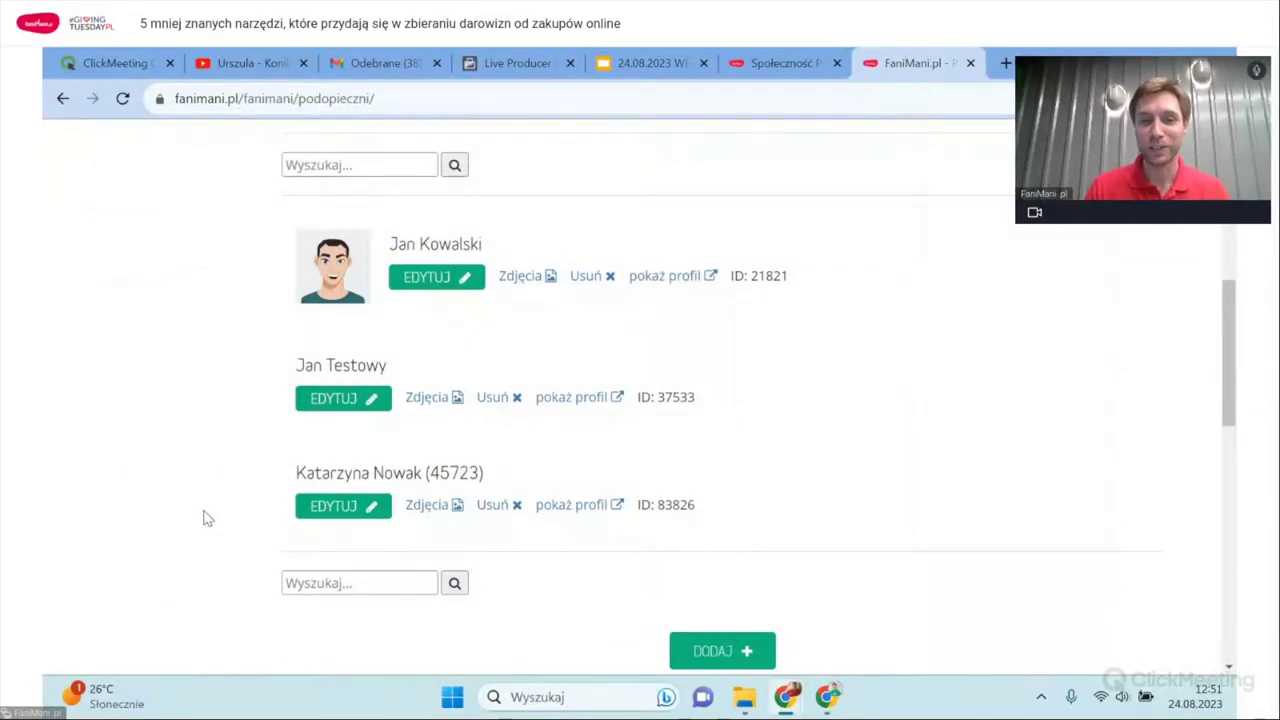
scroll(203, 518, down, 2)
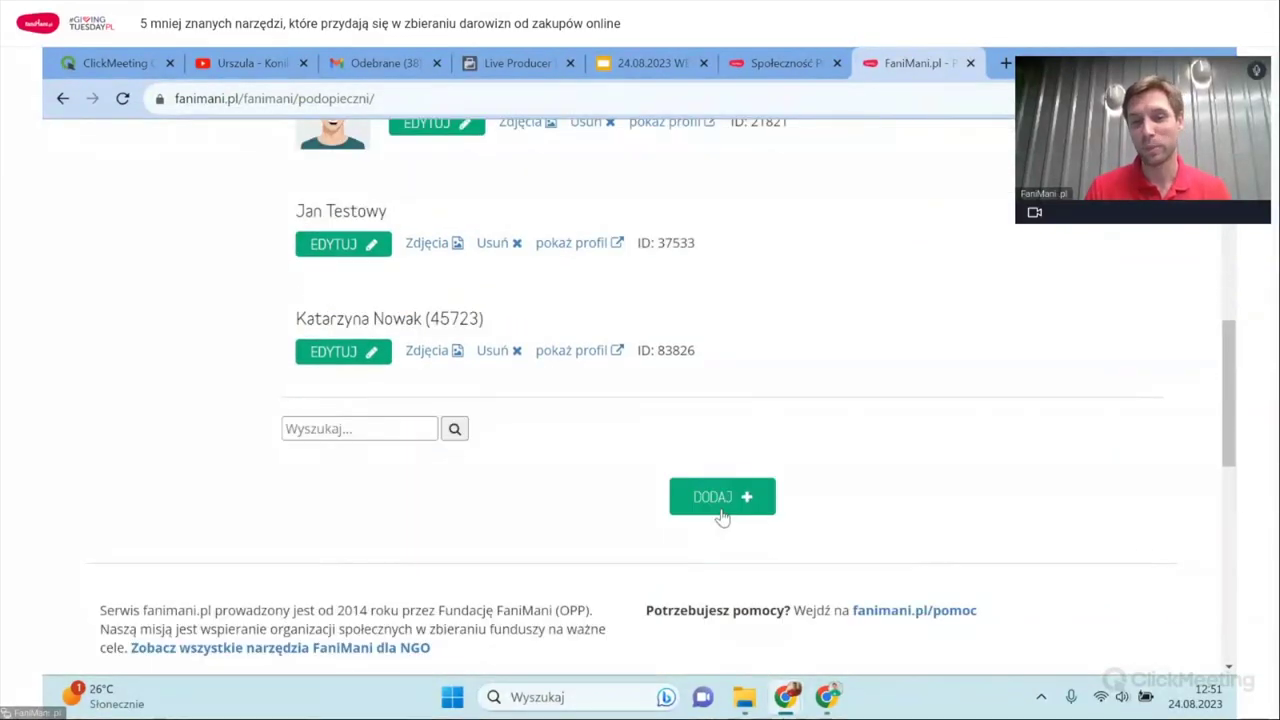
Start a new beneficiary with DODAJ, filling the name and external identifier from saved autofill.
click(720, 518)
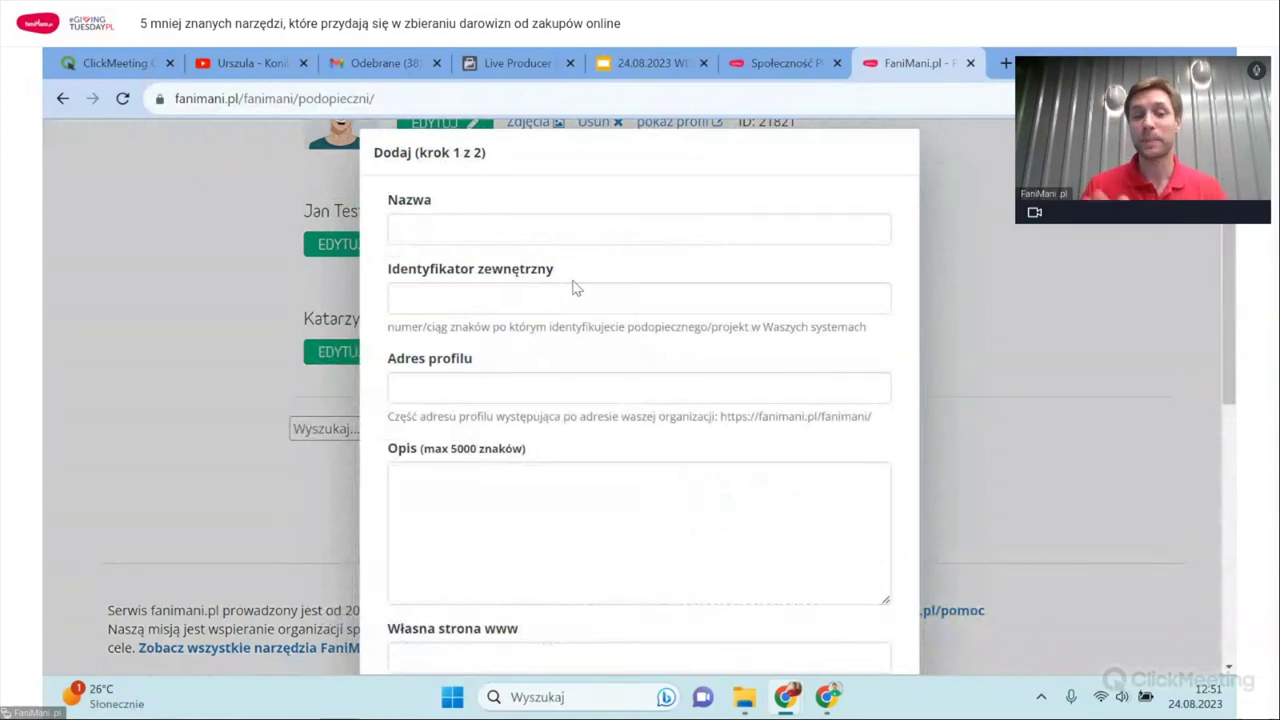
click(535, 229)
click(540, 272)
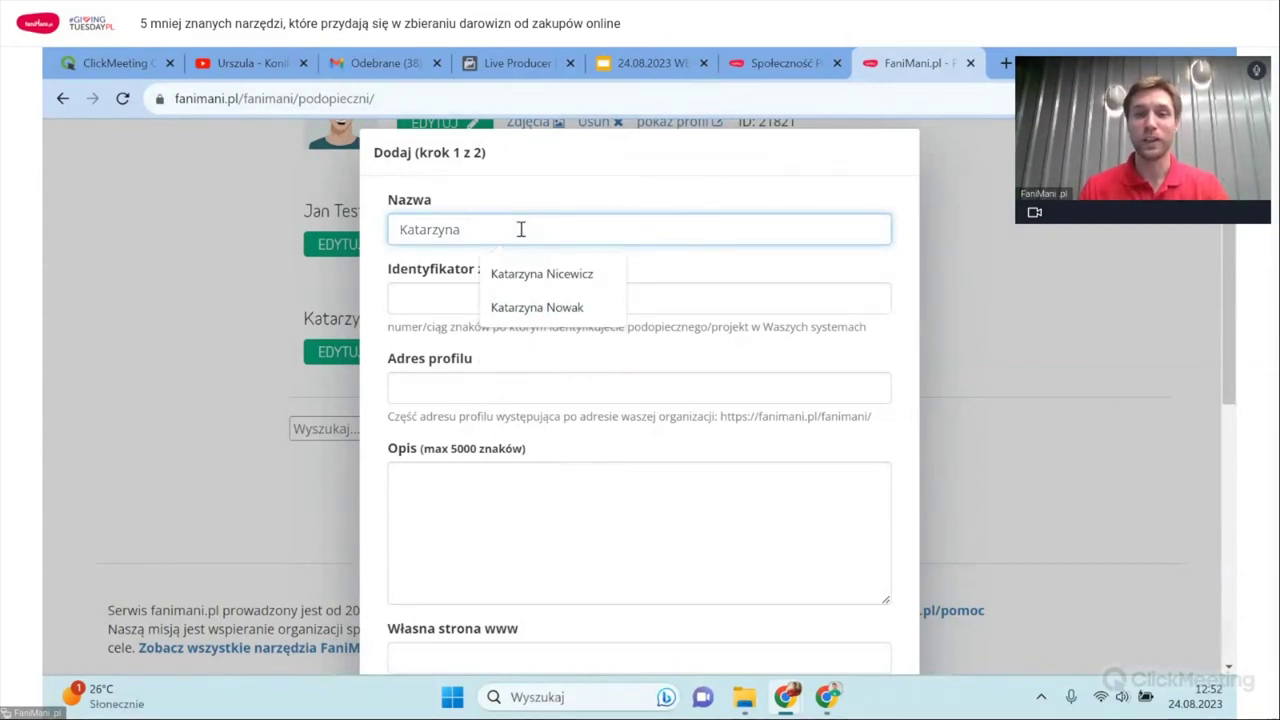
click(579, 309)
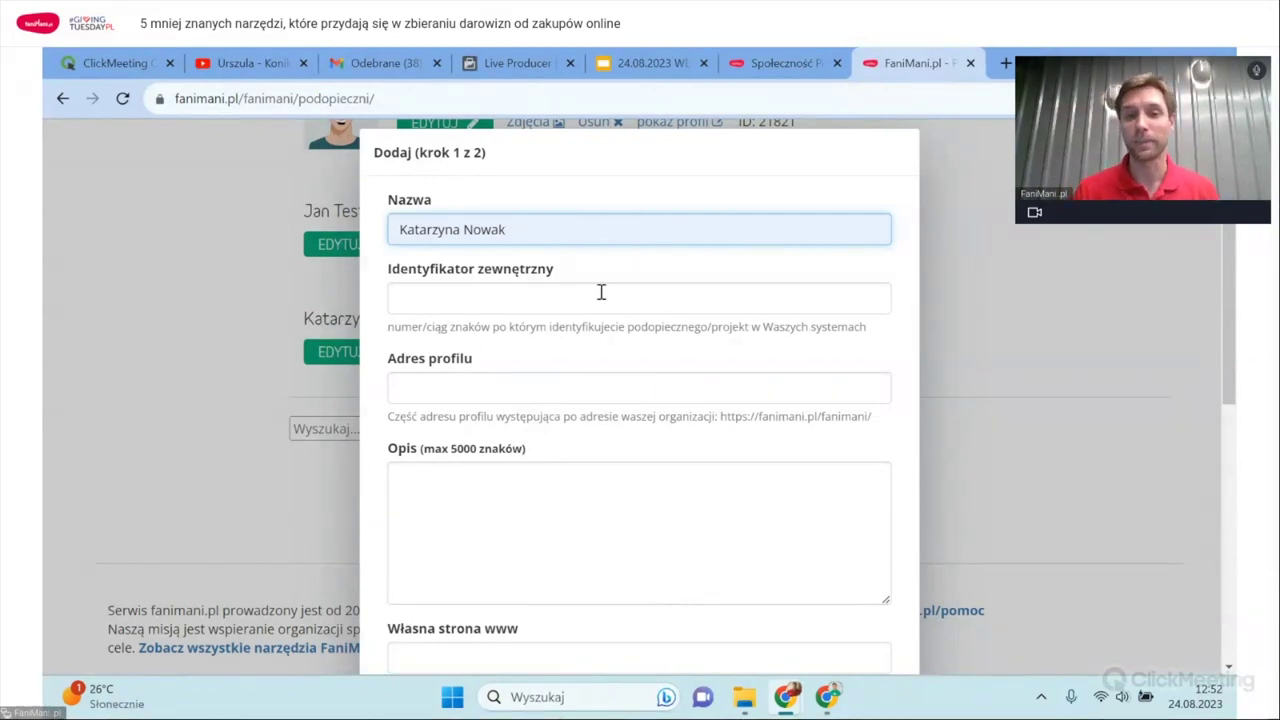
click(601, 292)
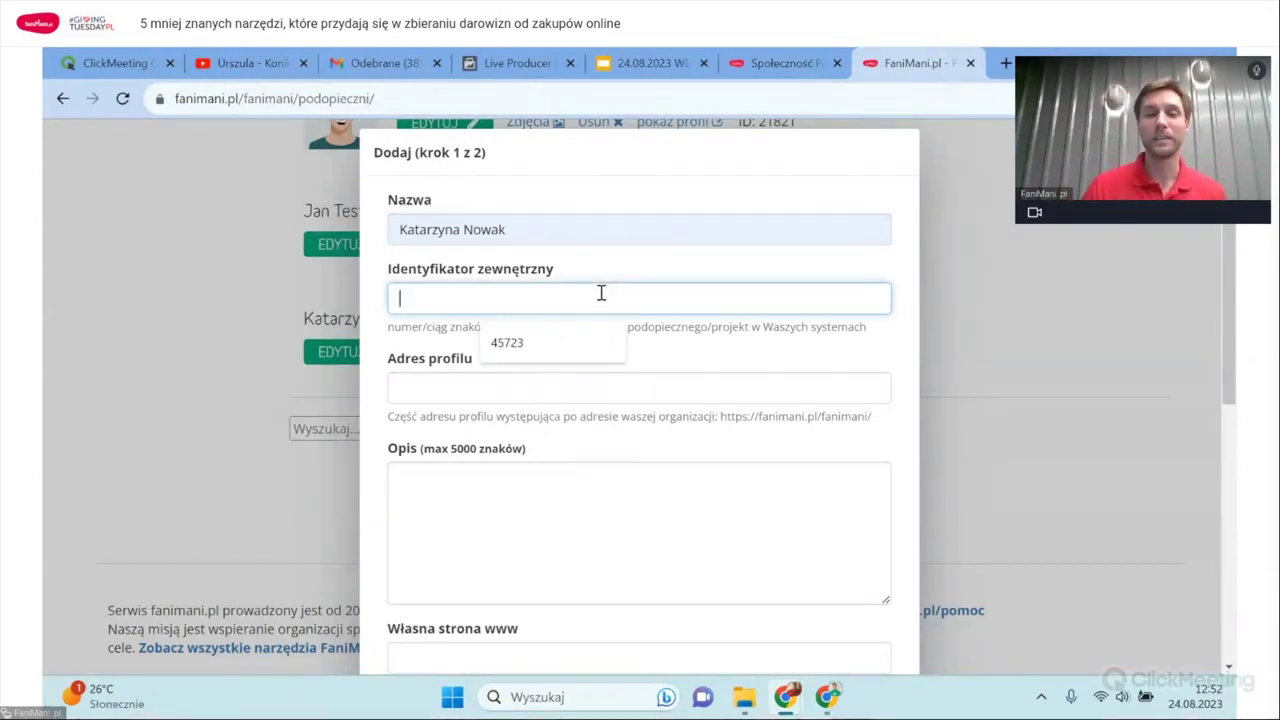
click(566, 336)
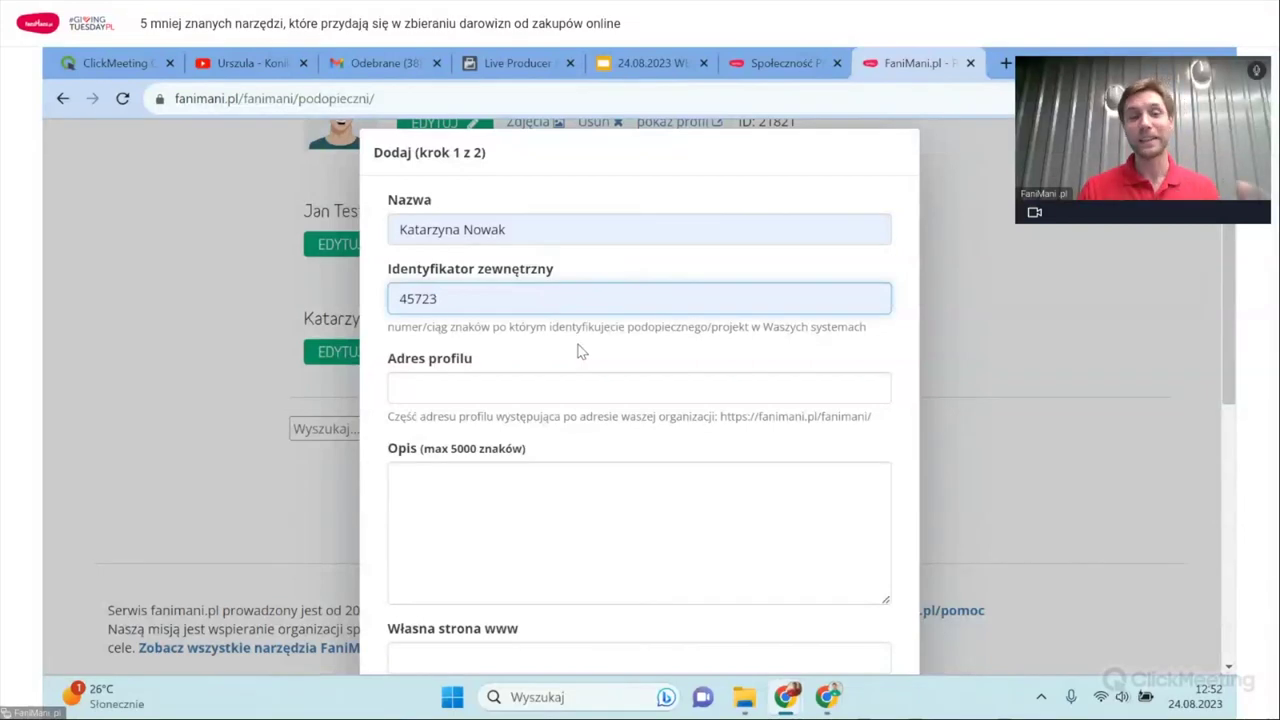
Trim the beneficiary name to the first name only by deleting the surname.
click(529, 227)
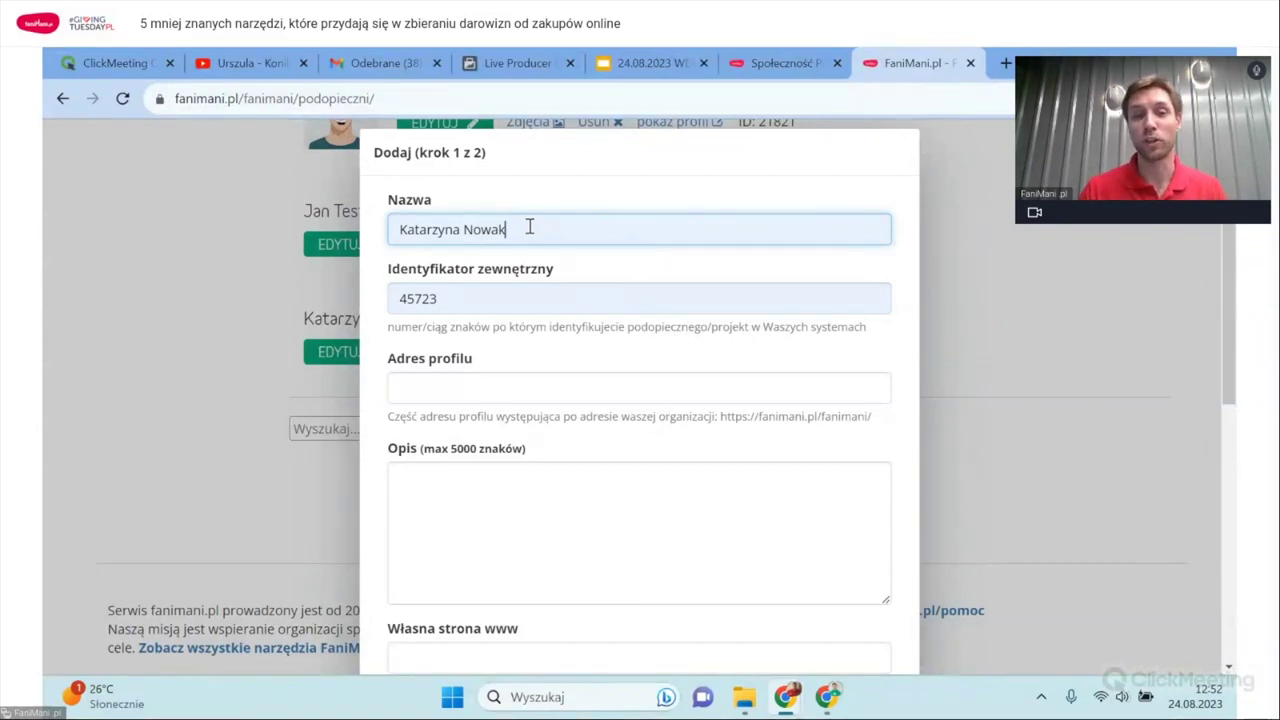
double_click(491, 229)
key(BackSpace)
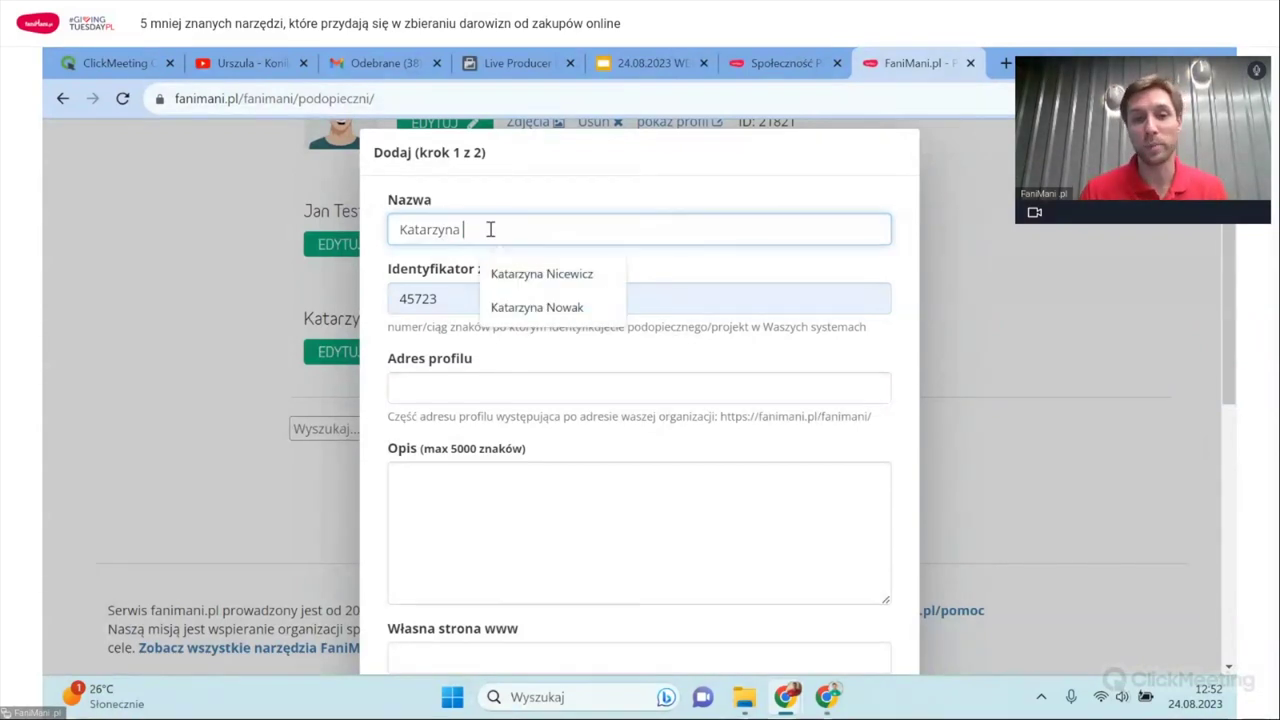
click(463, 298)
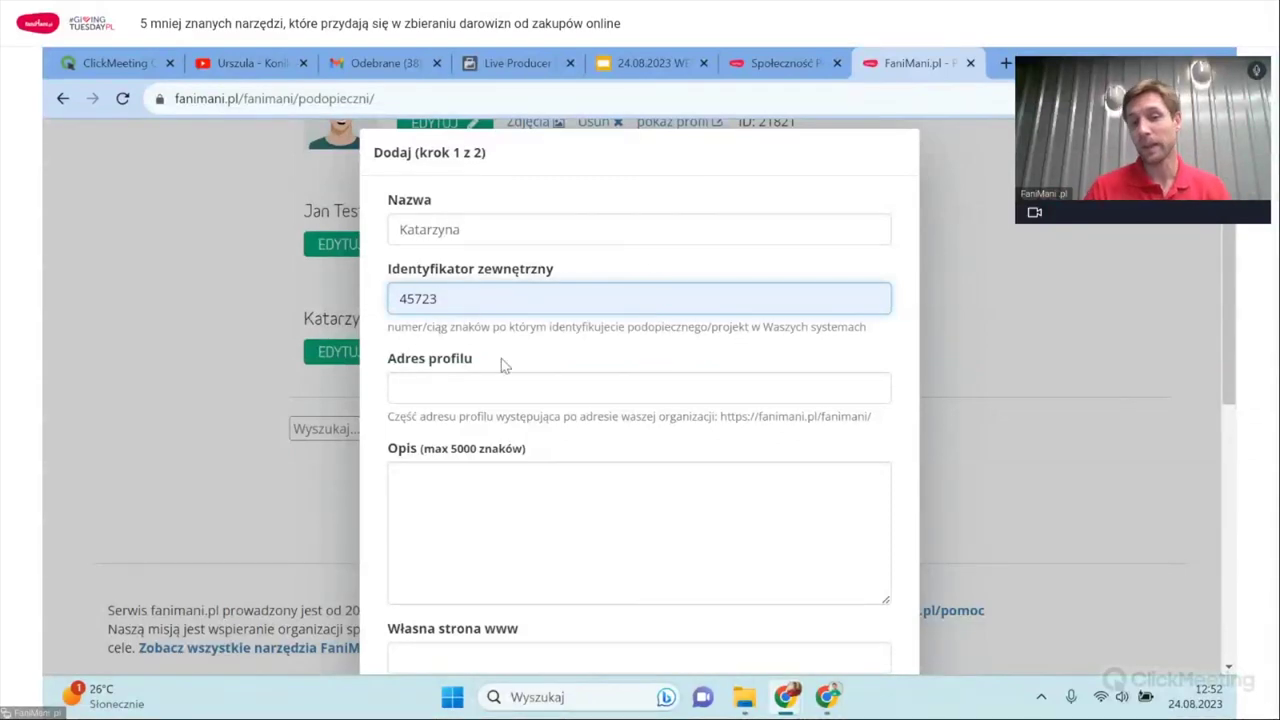
click(518, 386)
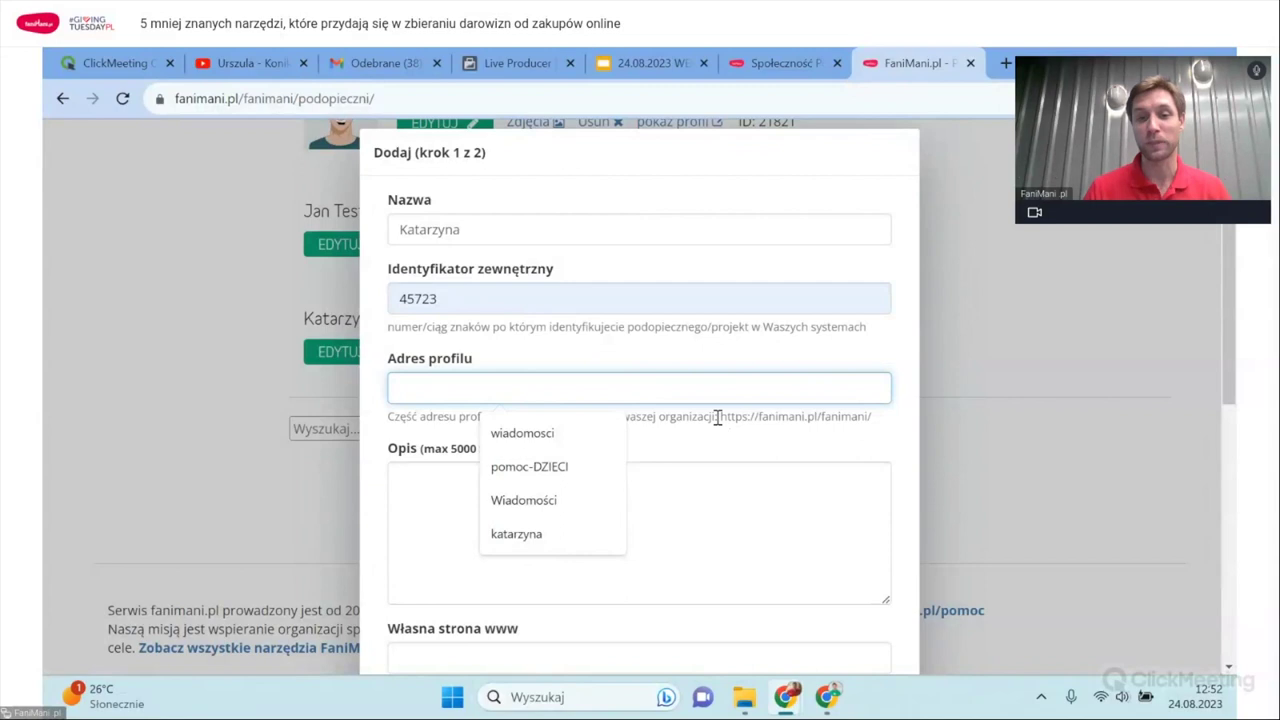
drag(720, 418, 867, 419)
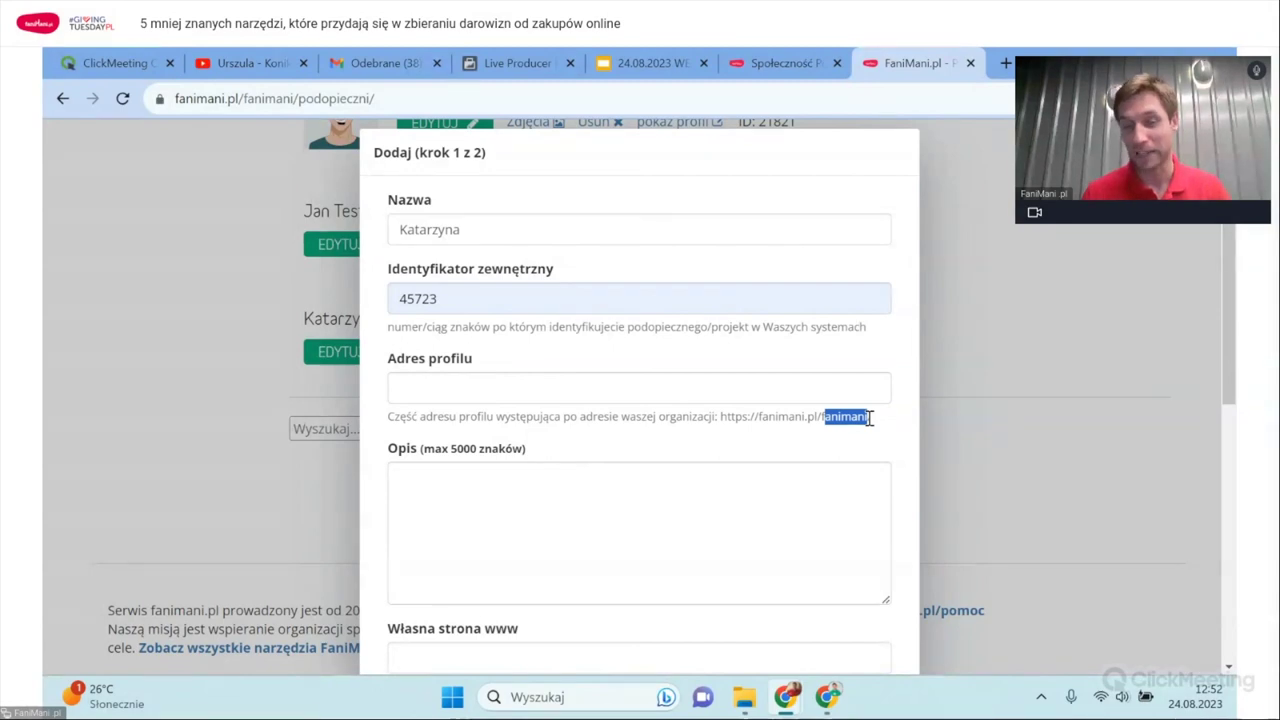
click(784, 389)
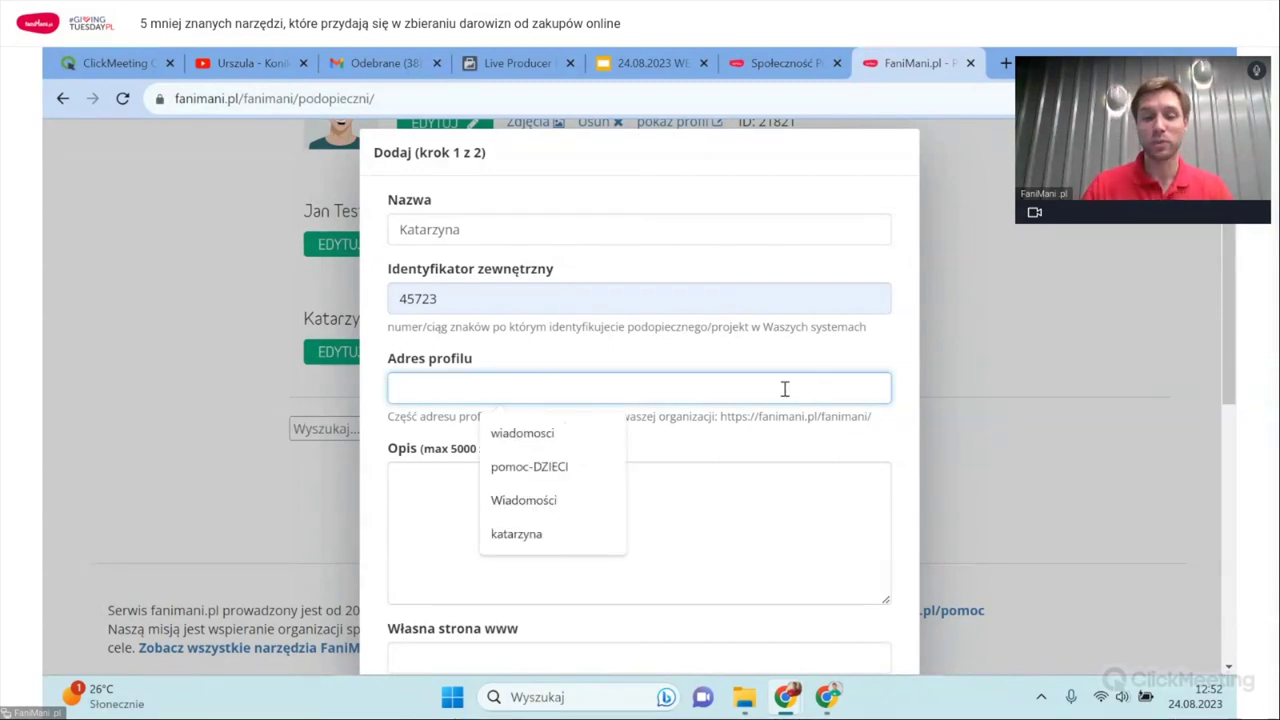
text(kasia)
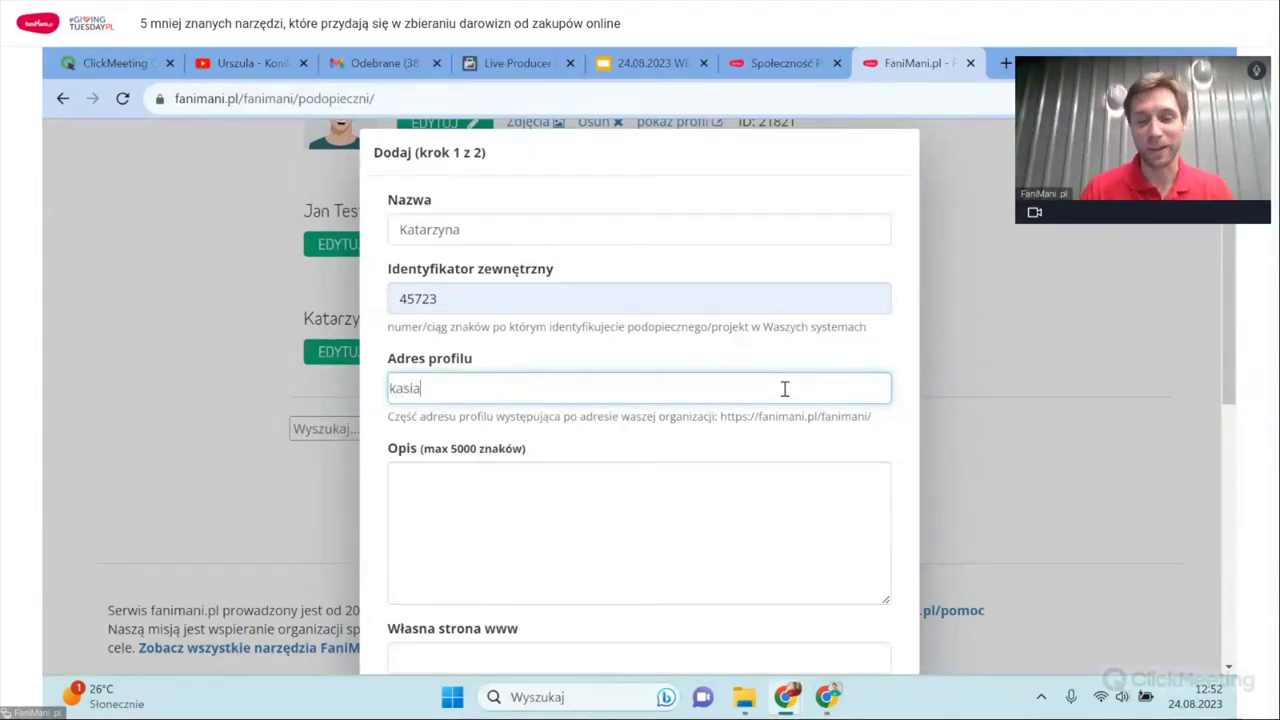
click(763, 436)
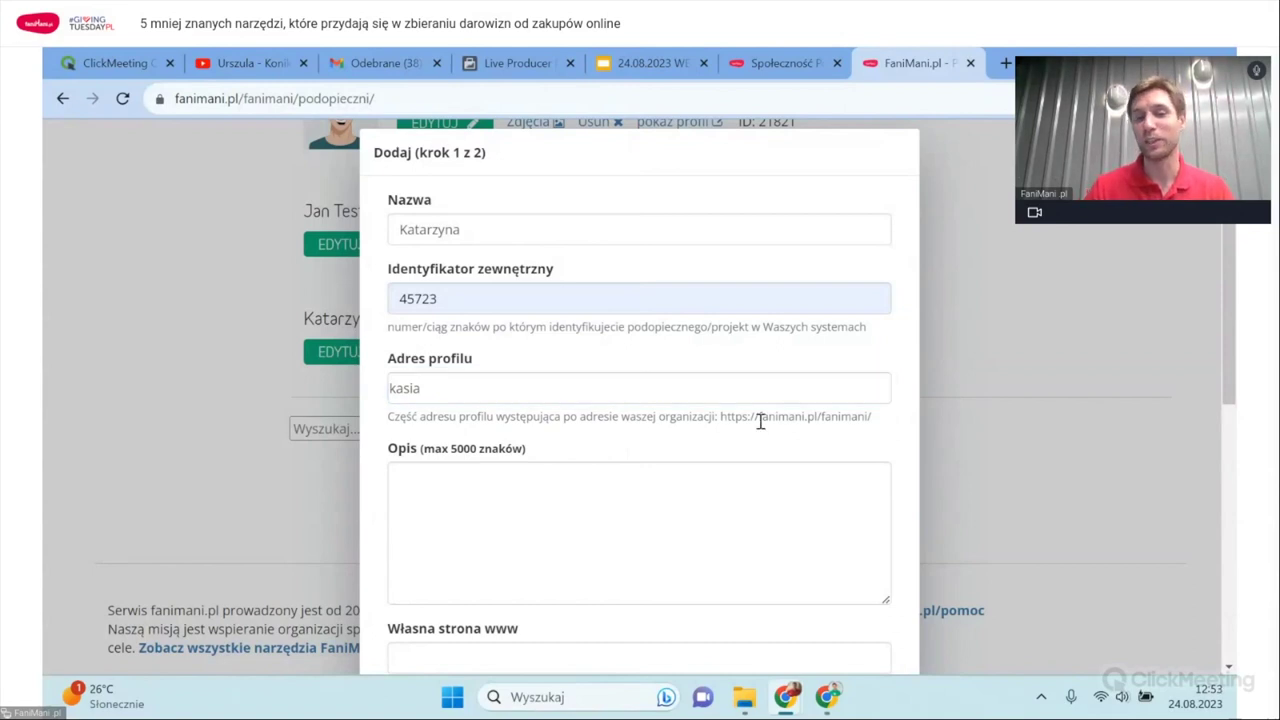
click(520, 486)
scroll(520, 486, down, 2)
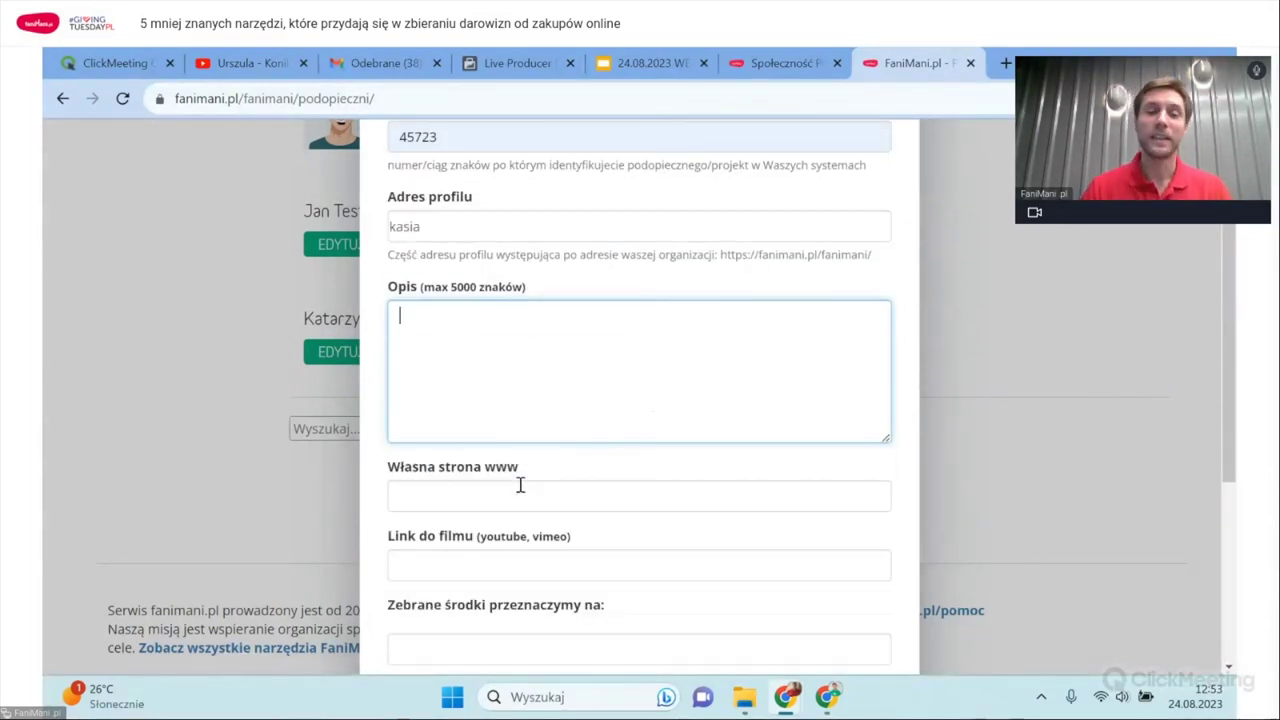
scroll(660, 348, down, 1)
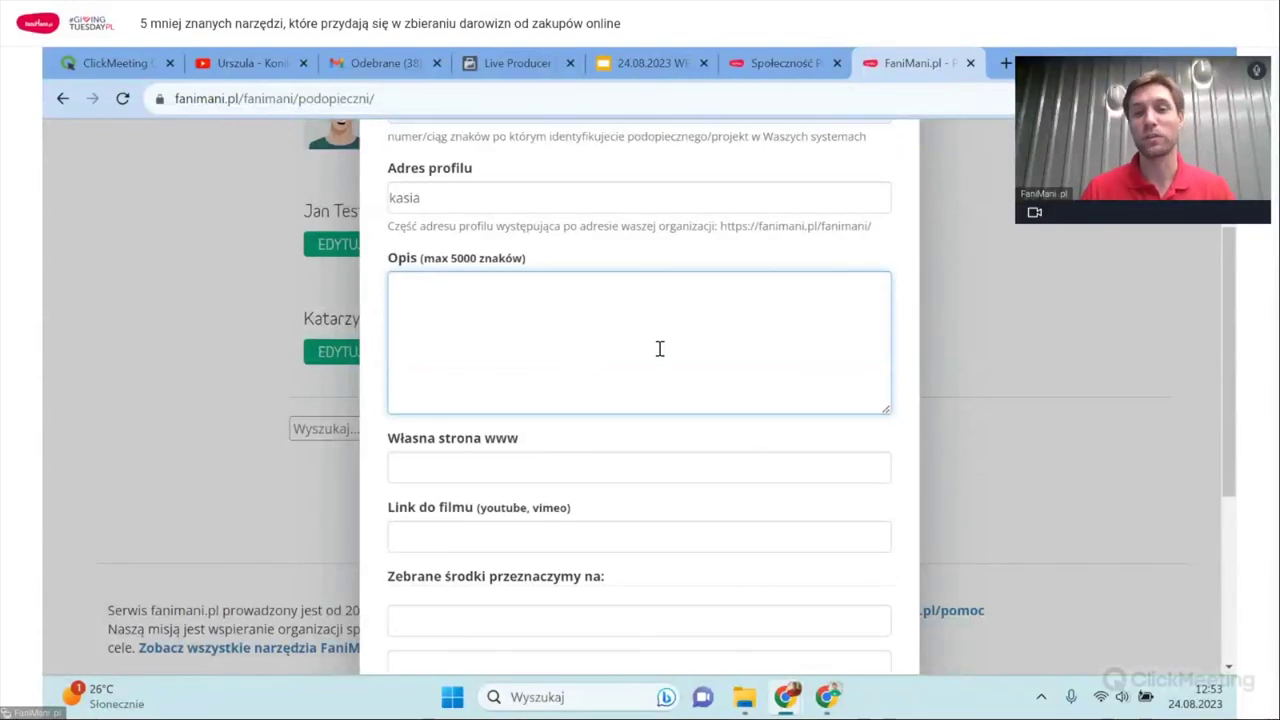
scroll(660, 348, down, 1)
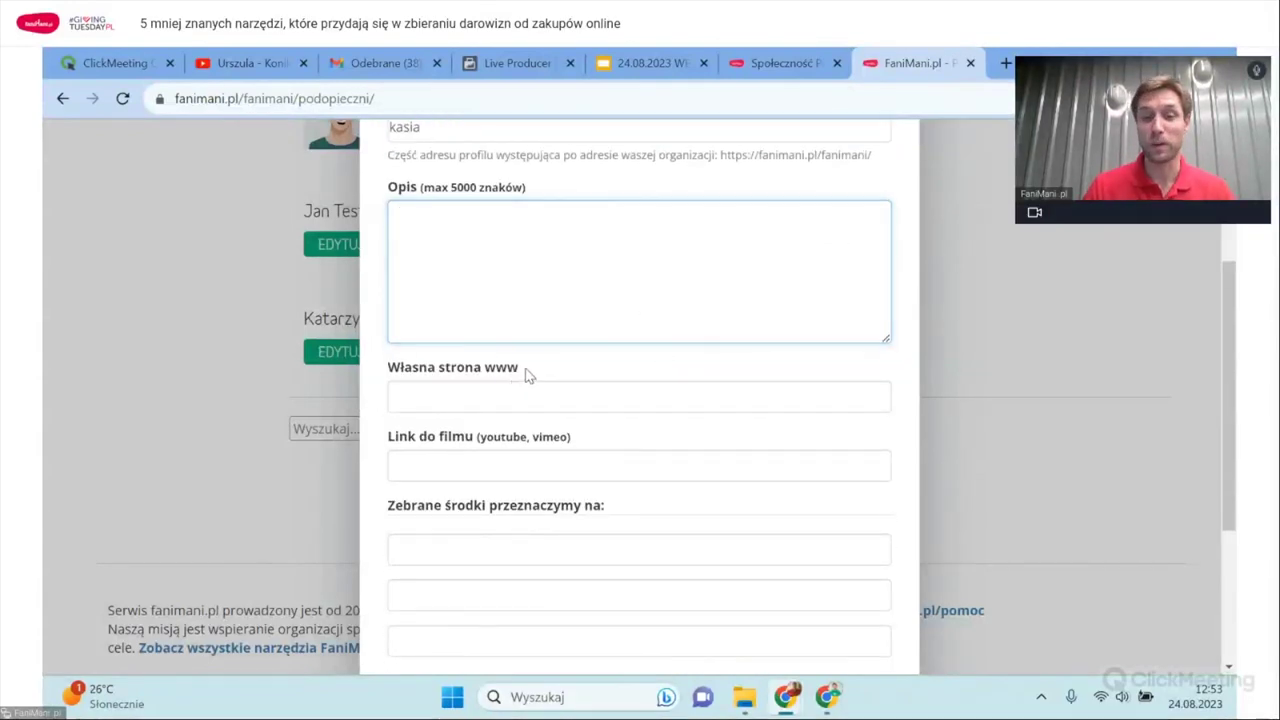
drag(528, 374, 396, 374)
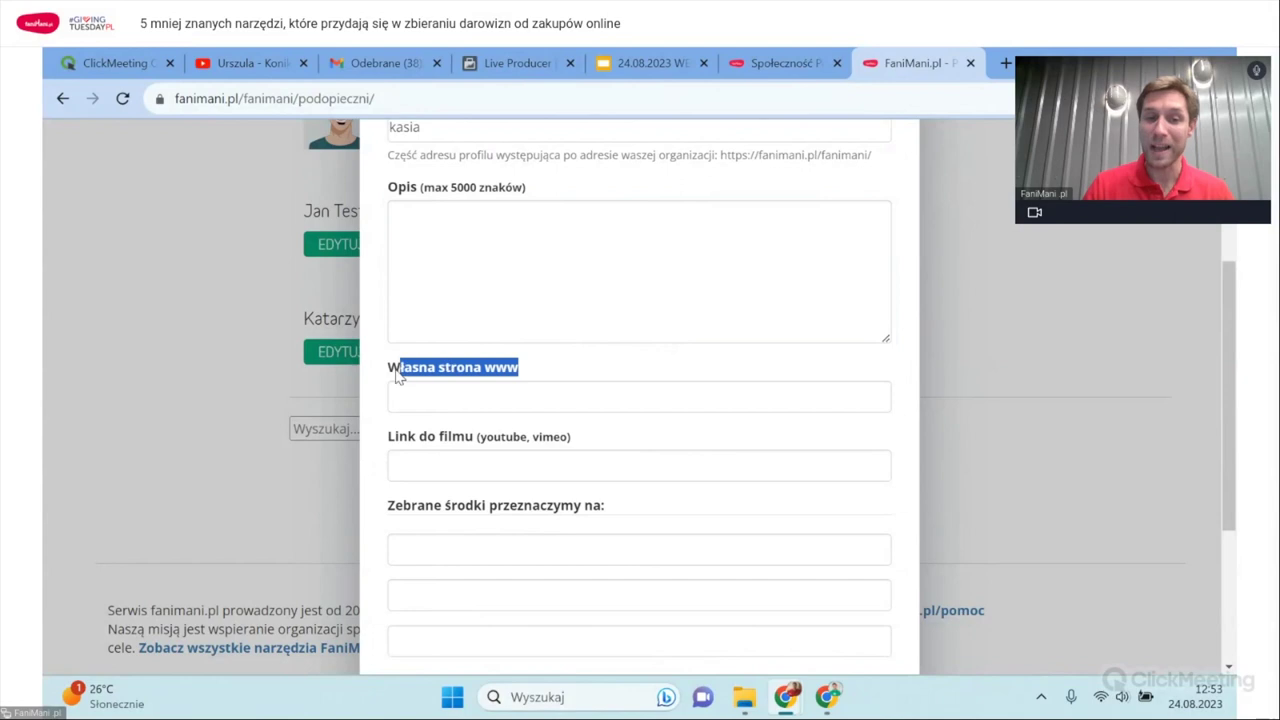
click(463, 399)
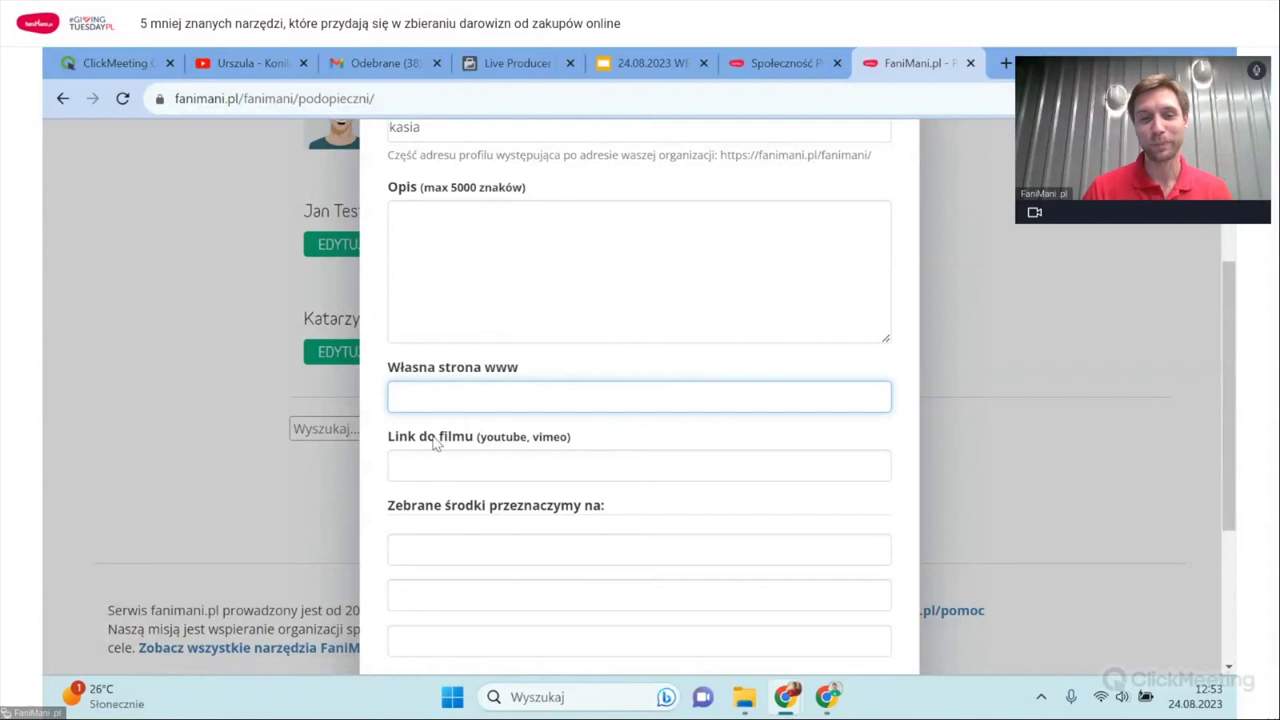
drag(393, 446, 528, 450)
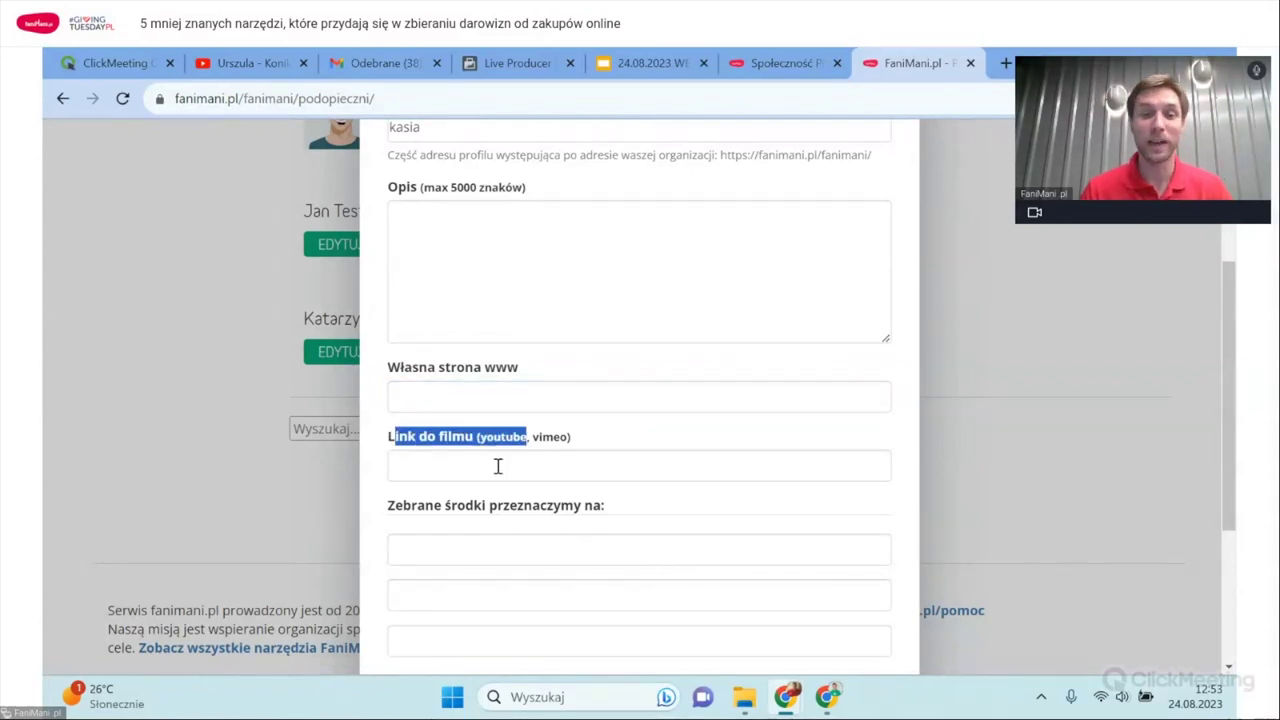
click(497, 466)
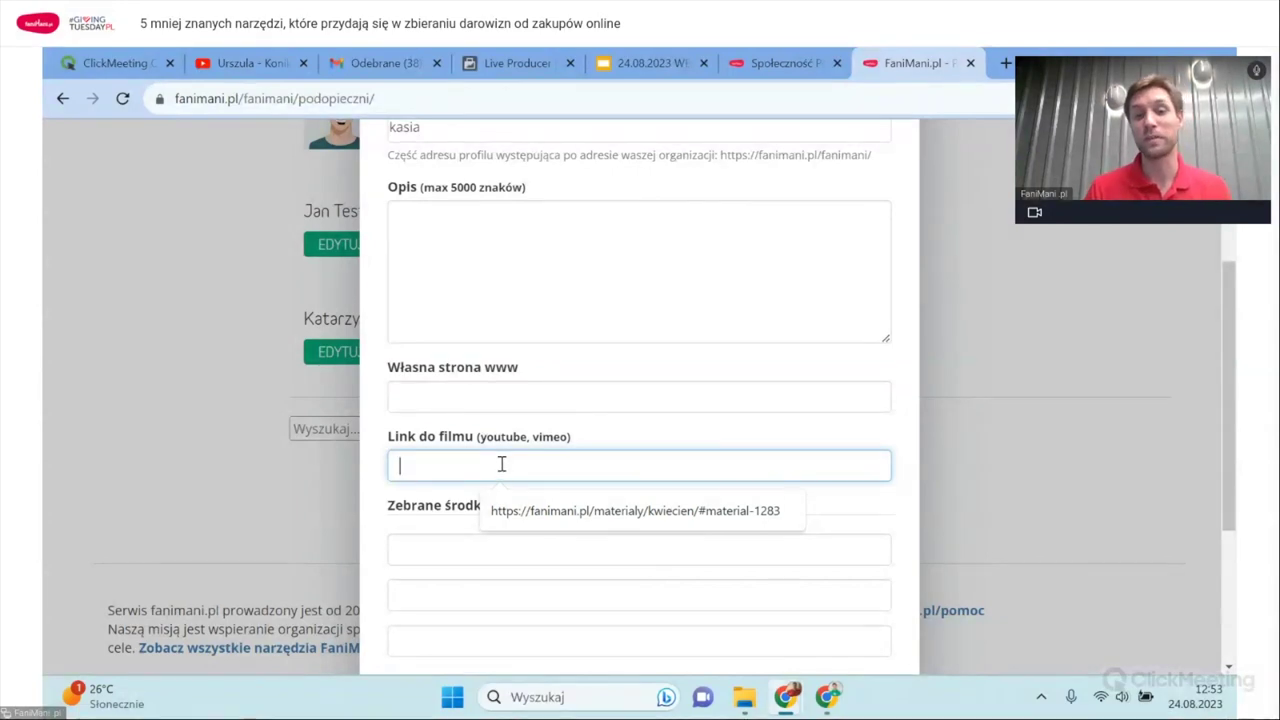
click(604, 430)
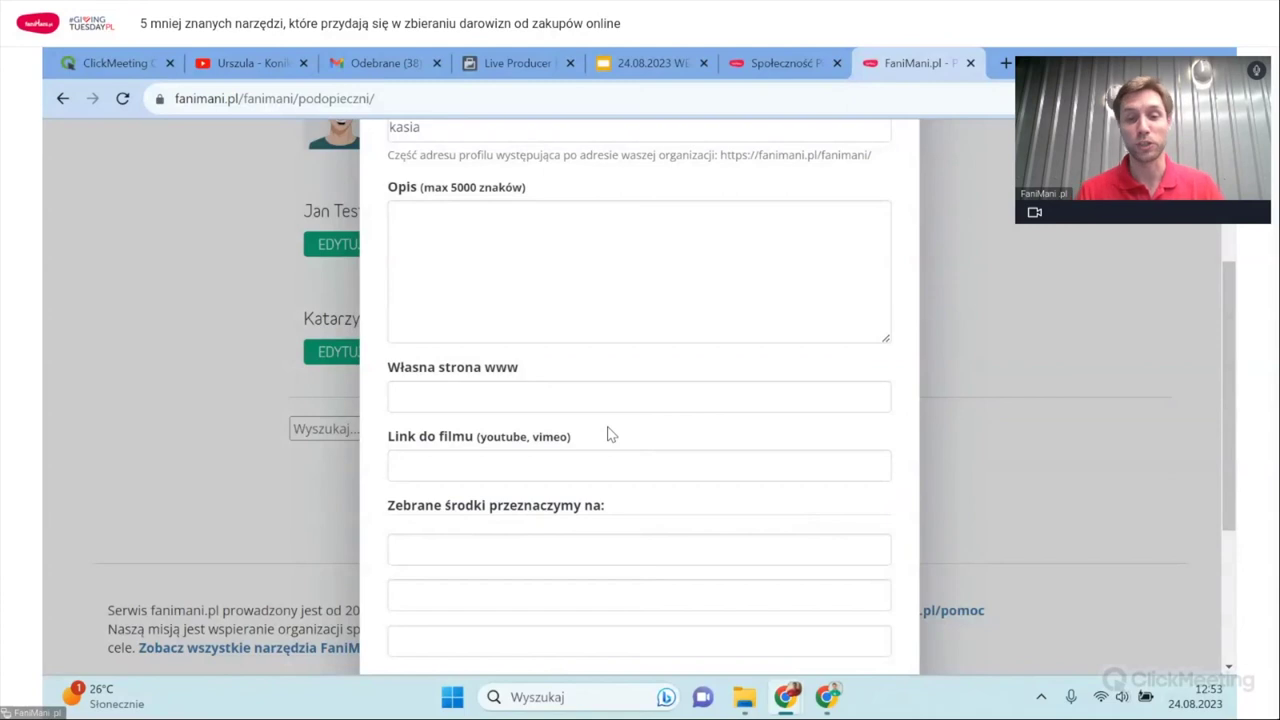
scroll(608, 432, down, 2)
scroll(608, 432, down, 1)
Enter 'Rehabilitację' as the funds purpose, keep 'Widoczny na waszym profilu' checked, and confirm with DALEJ.
click(500, 345)
click(466, 379)
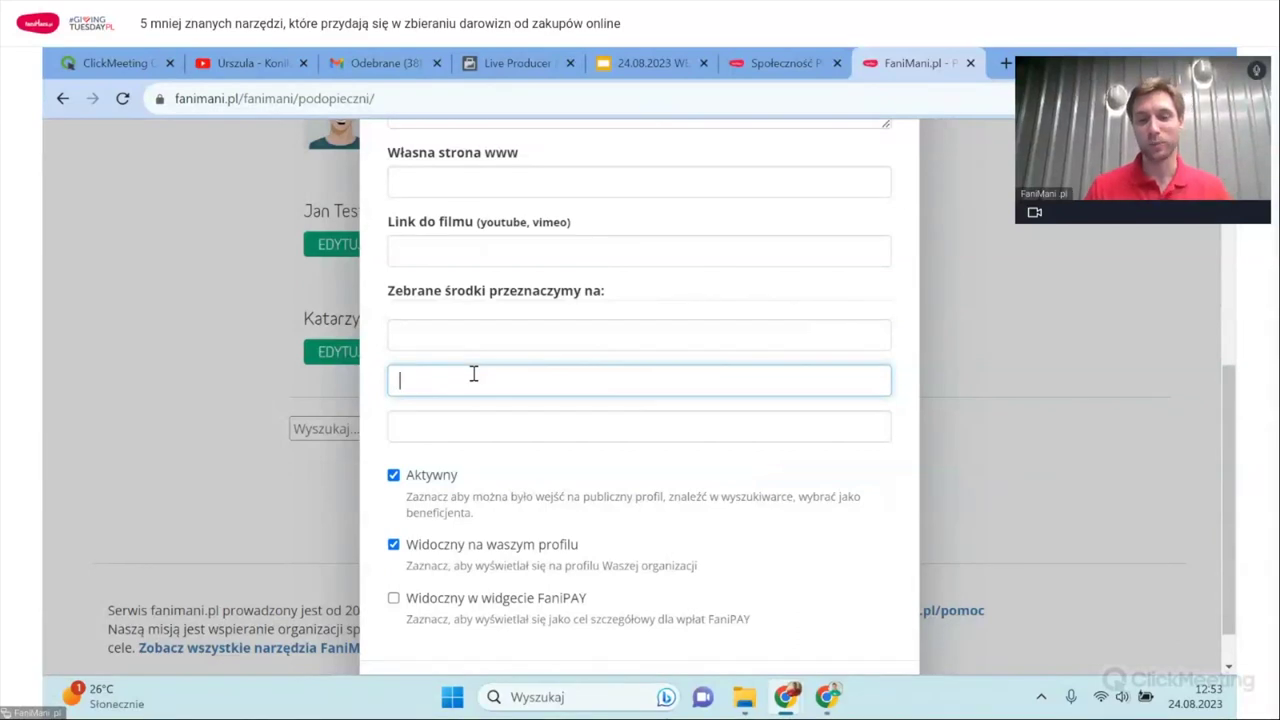
text(R)
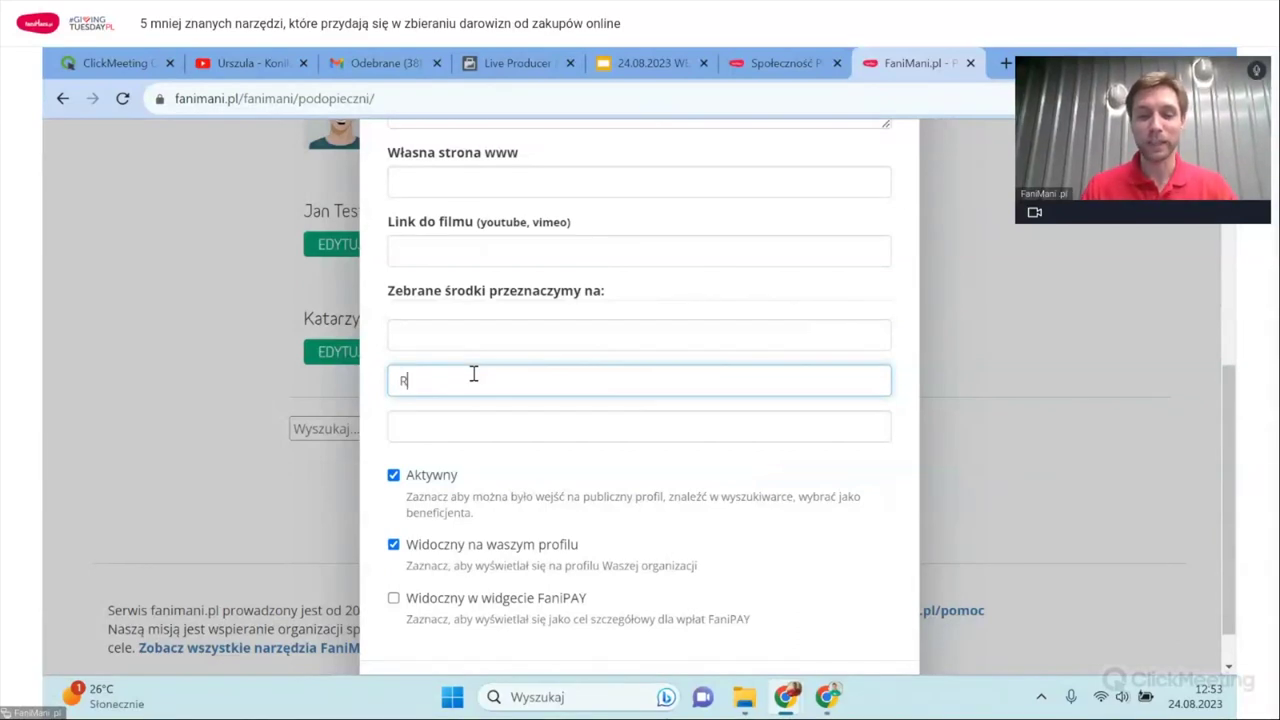
text(eha)
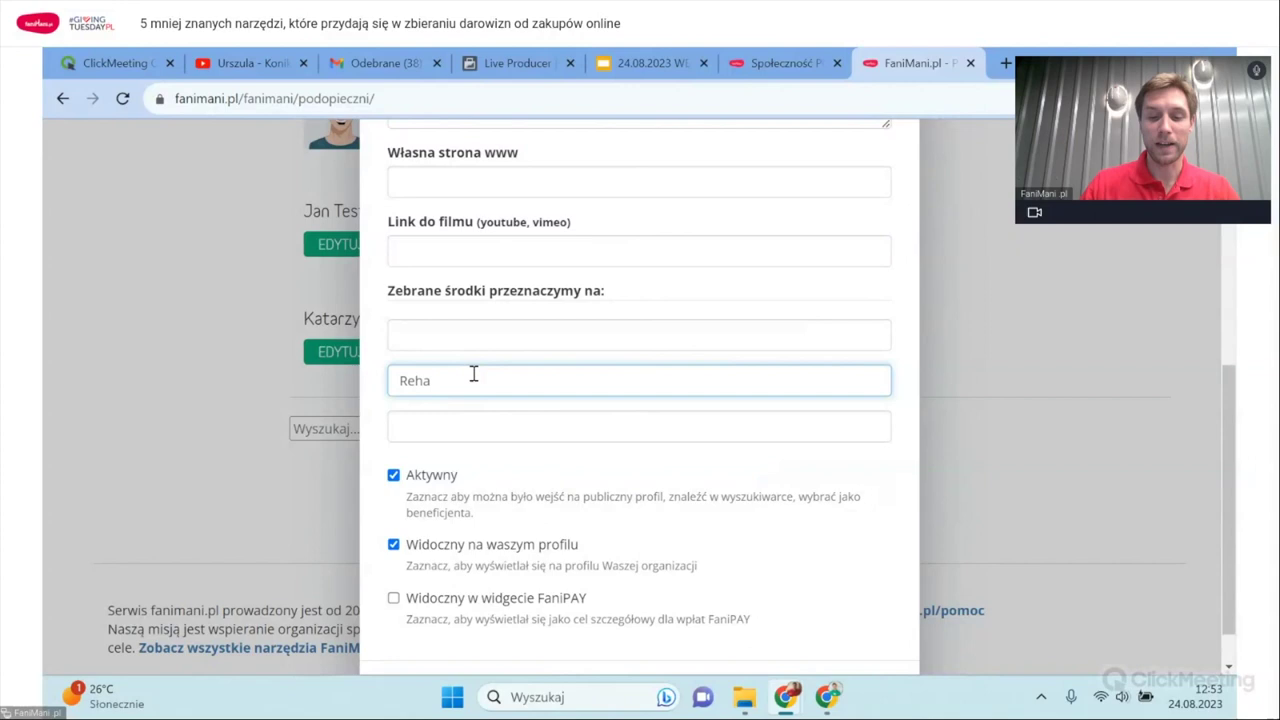
text(bilitację)
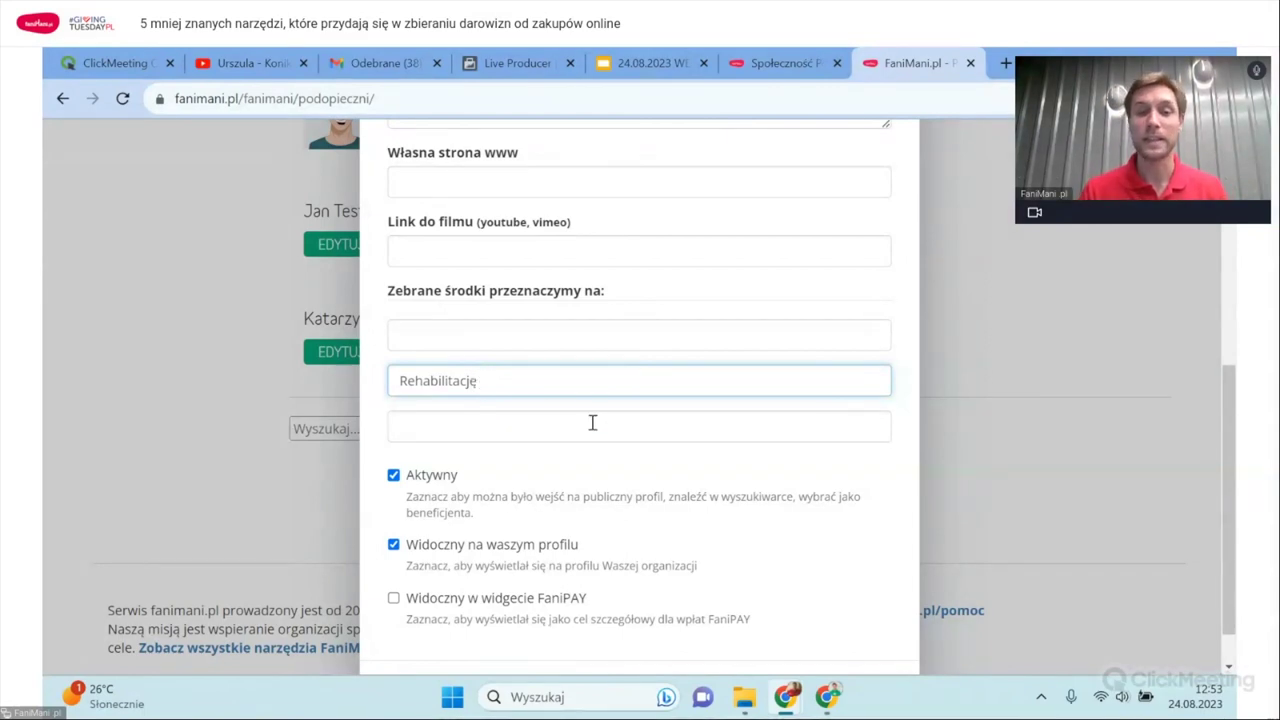
scroll(592, 422, down, 1)
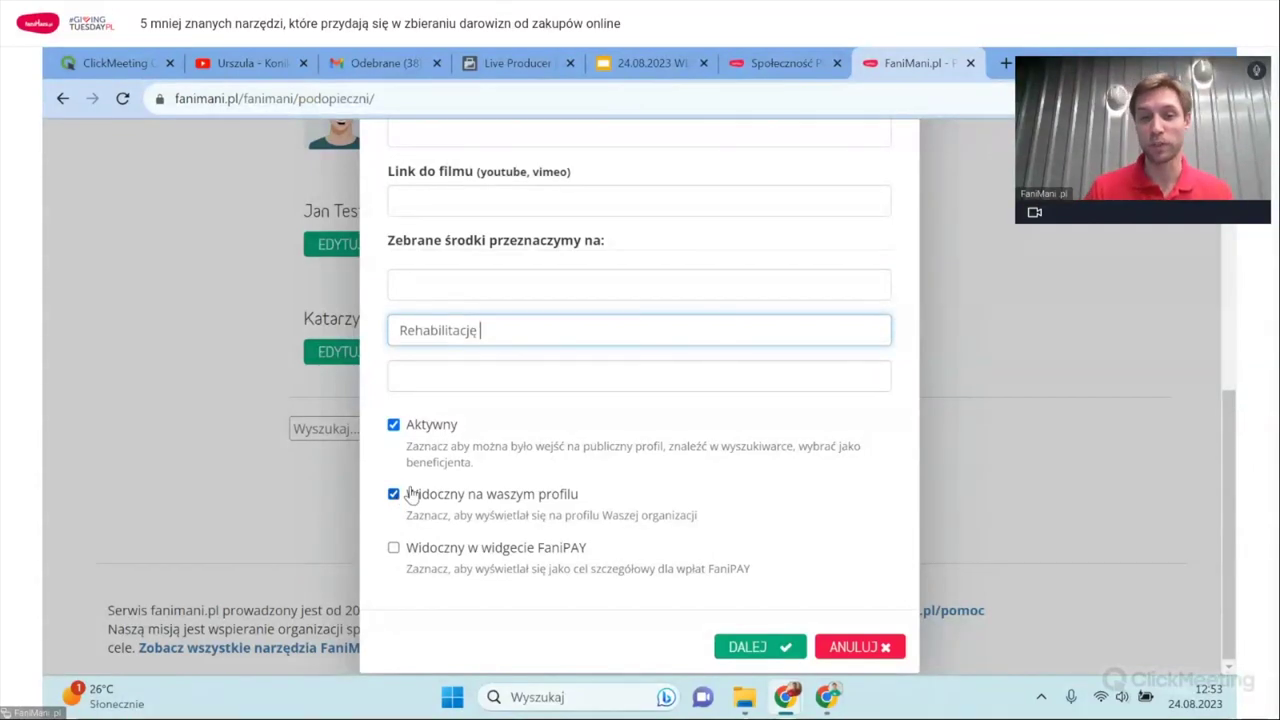
click(391, 494)
click(391, 494)
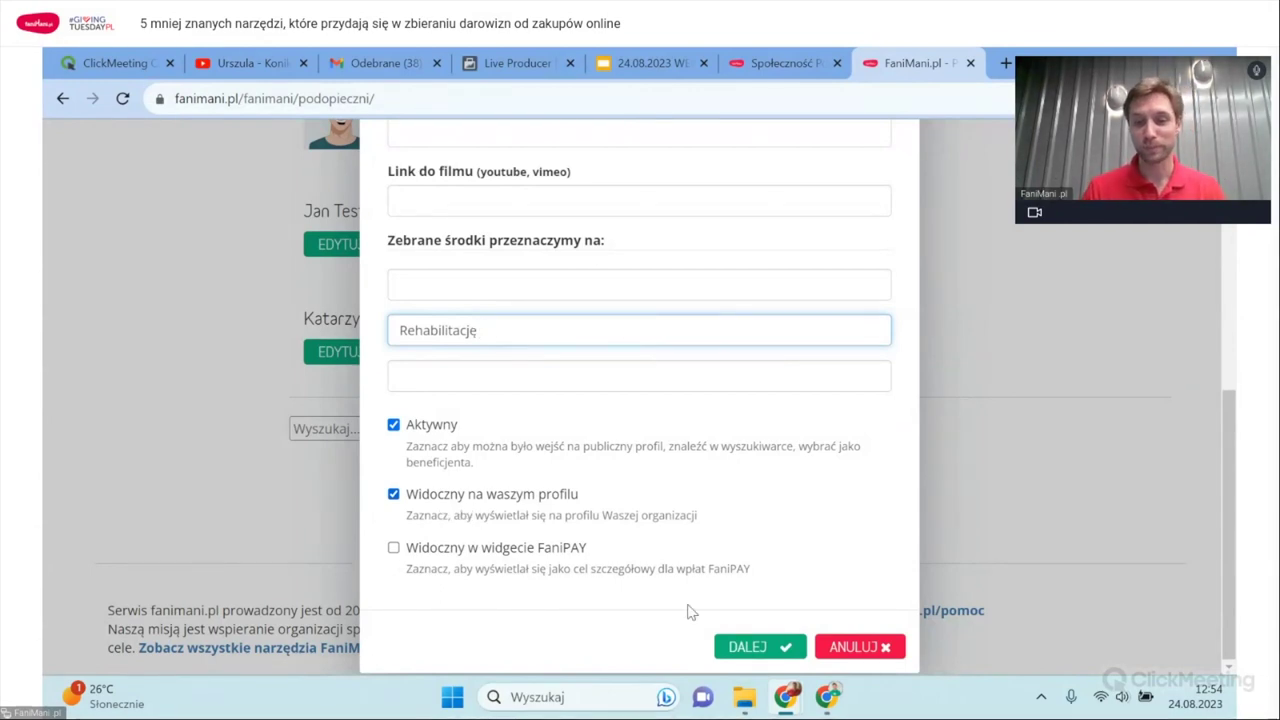
click(757, 648)
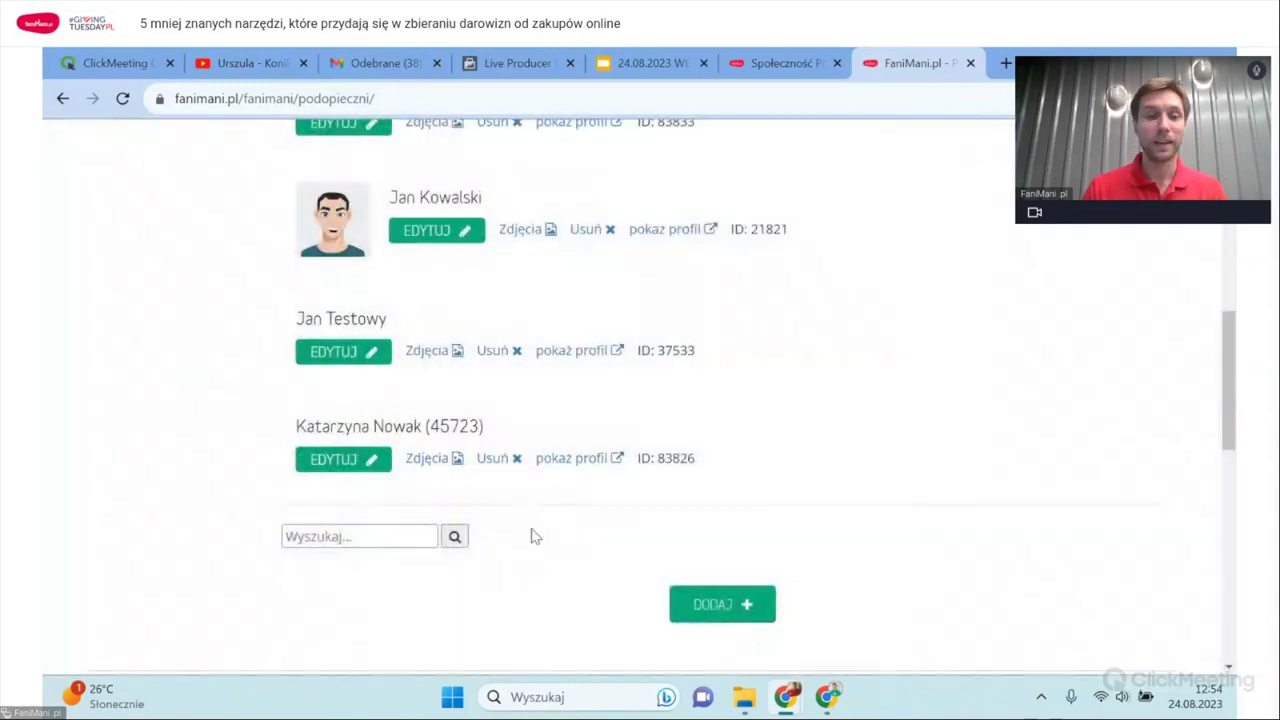
Upload the FaniMani logo as the beneficiary's photo and open its public profile page.
click(428, 460)
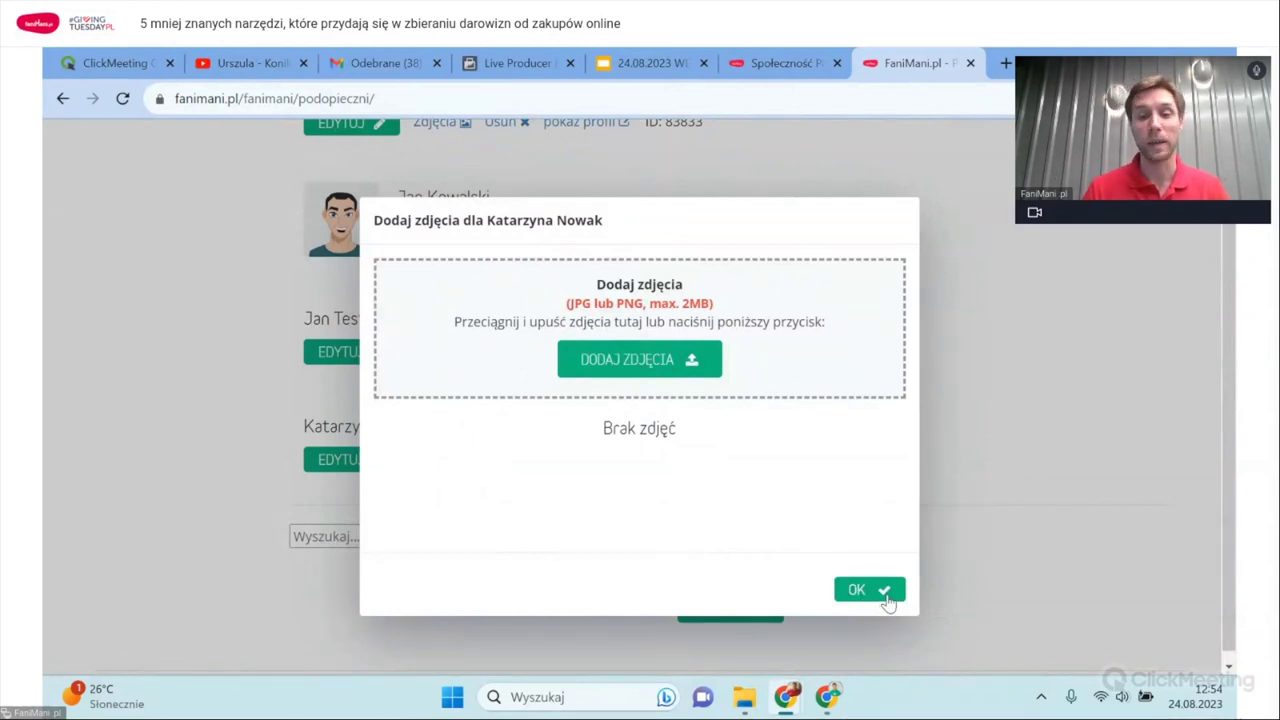
click(655, 378)
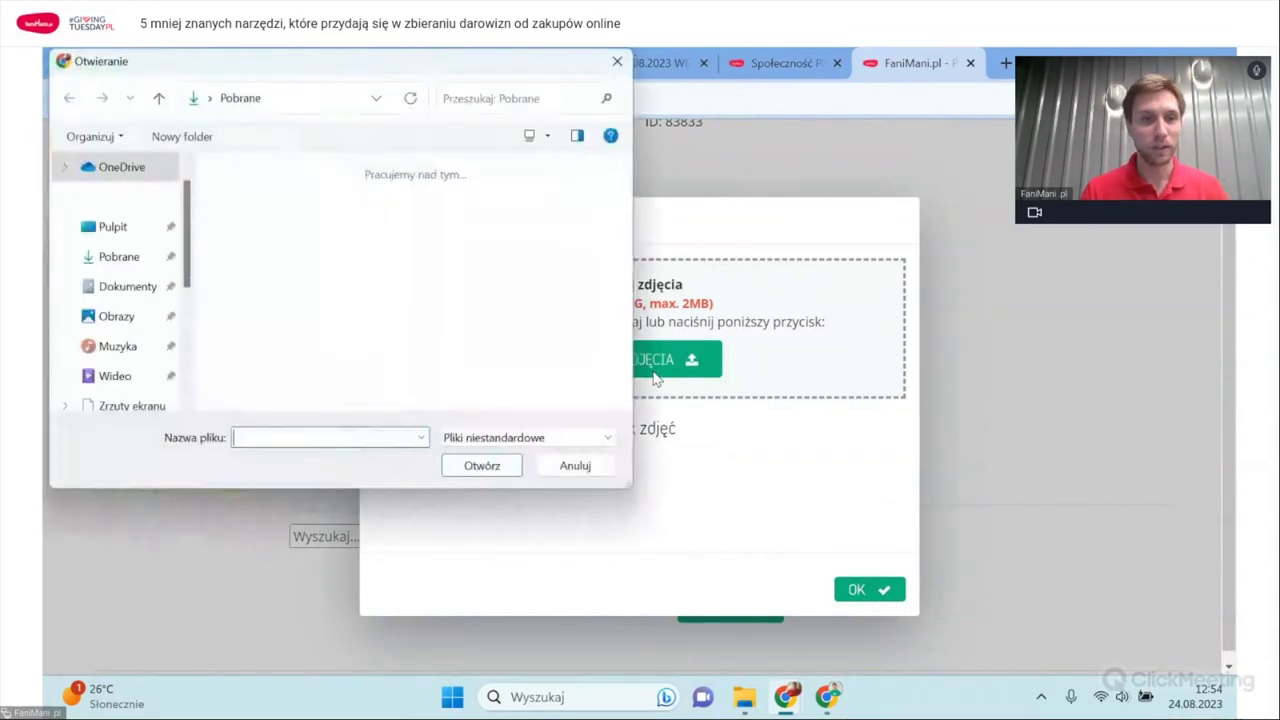
click(332, 225)
double_click(332, 225)
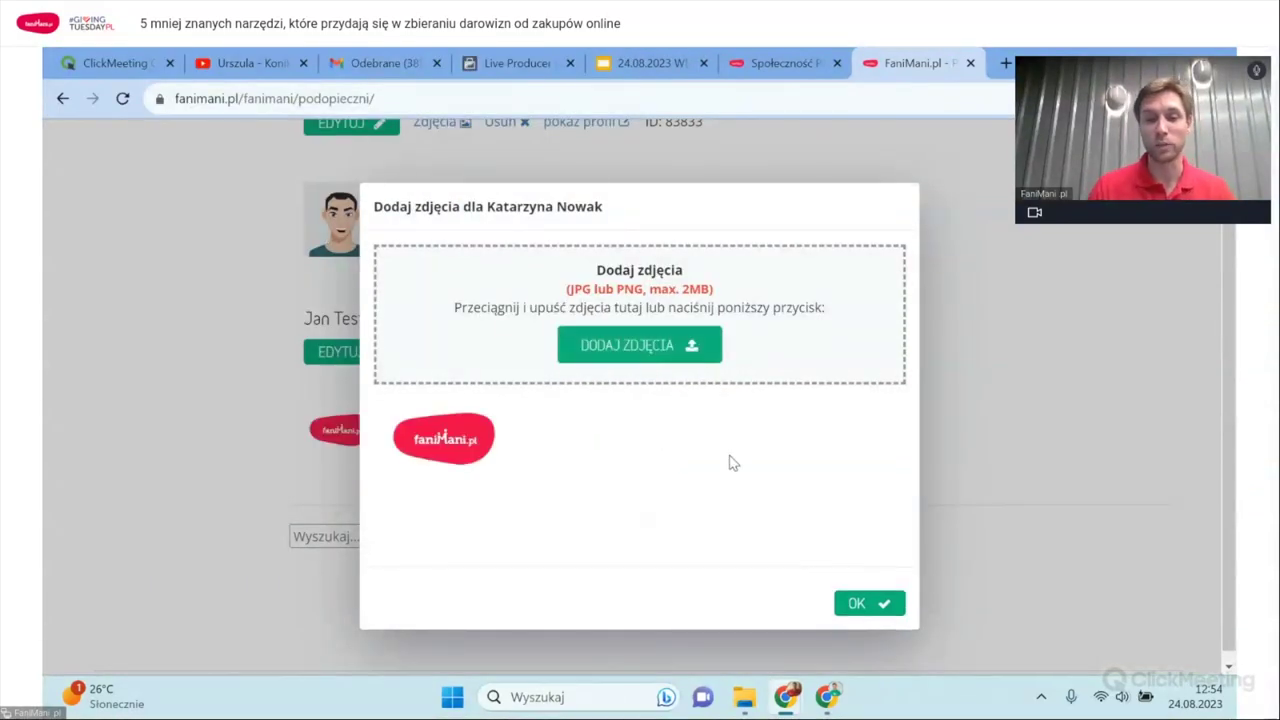
click(857, 605)
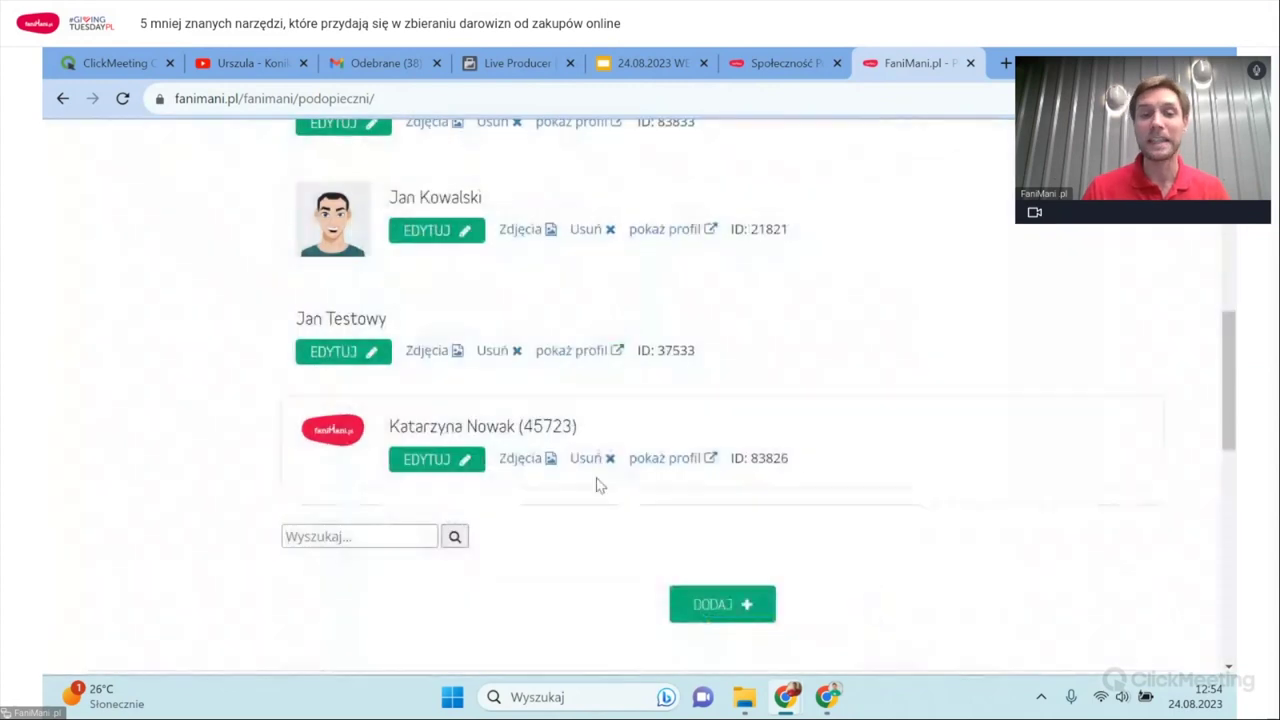
click(674, 459)
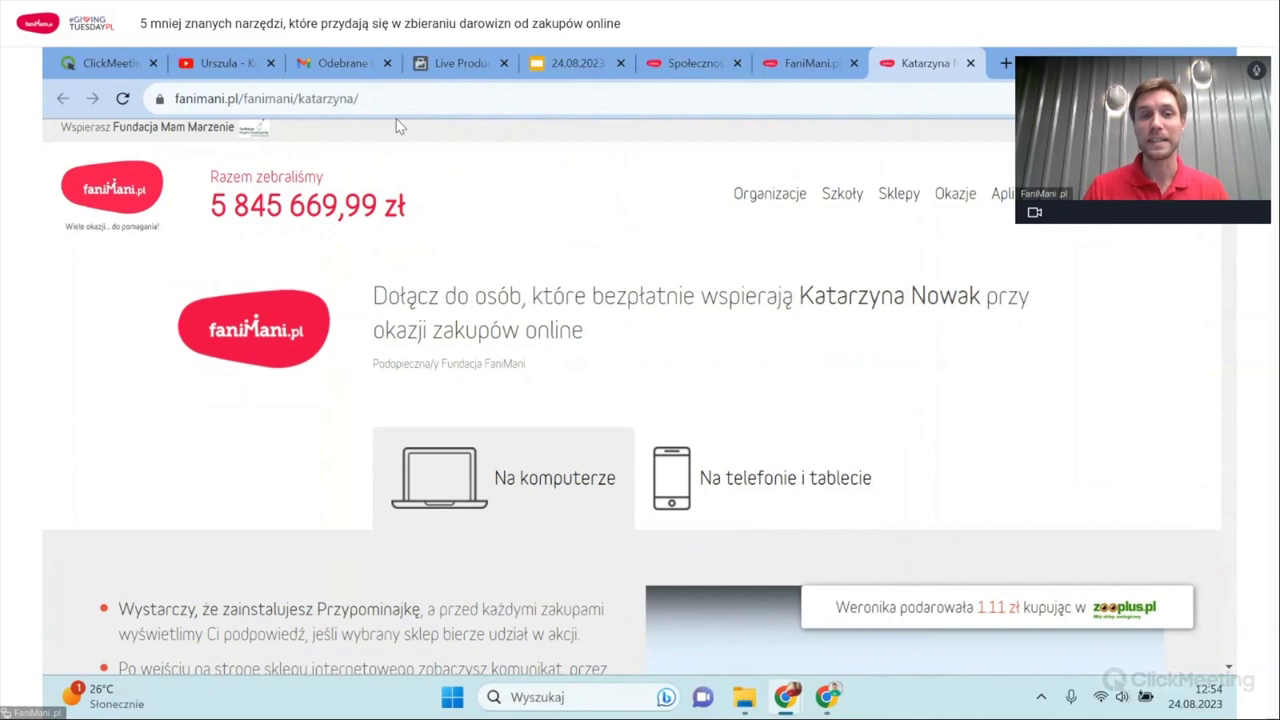
click(390, 99)
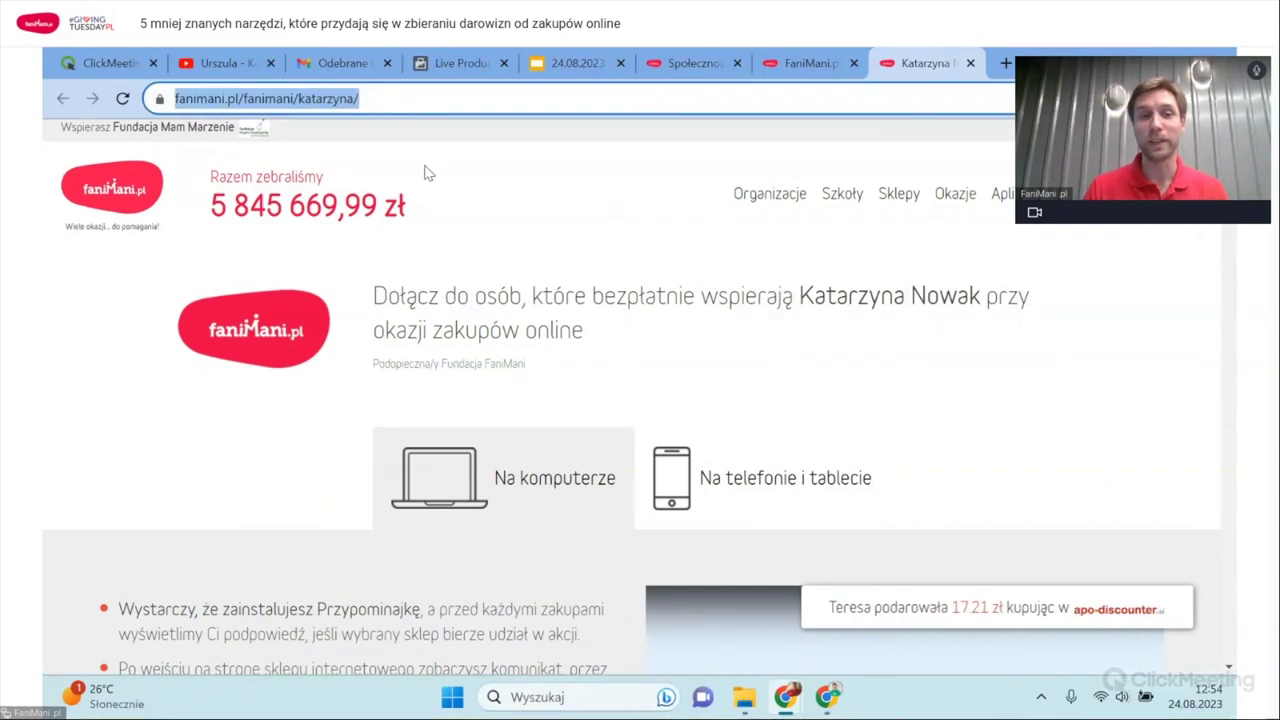
scroll(428, 180, down, 1)
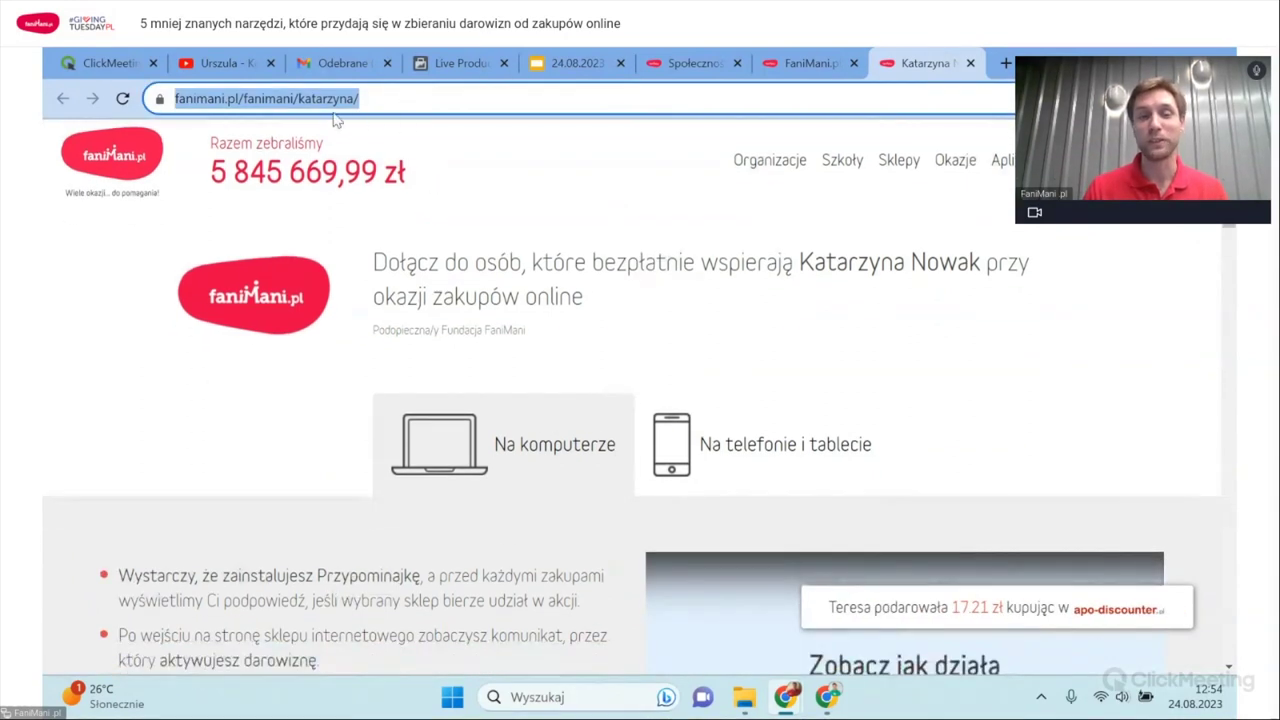
drag(532, 330, 490, 338)
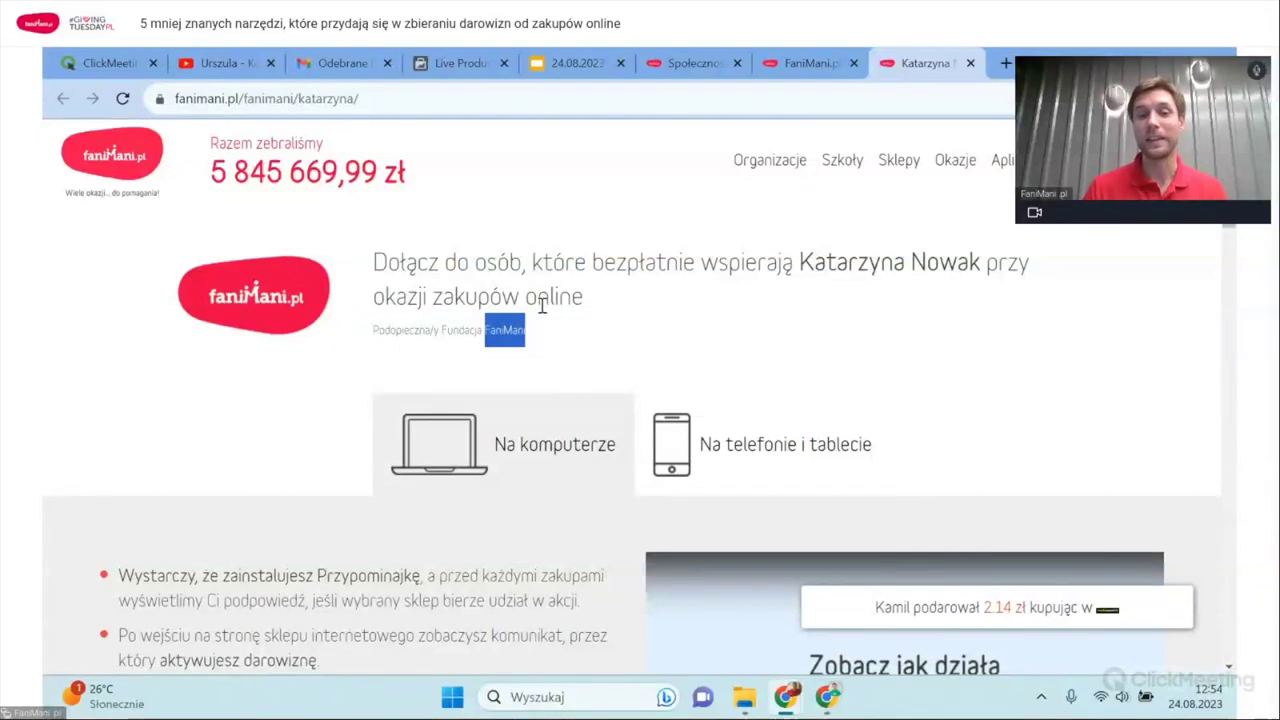
click(542, 320)
drag(532, 333, 447, 336)
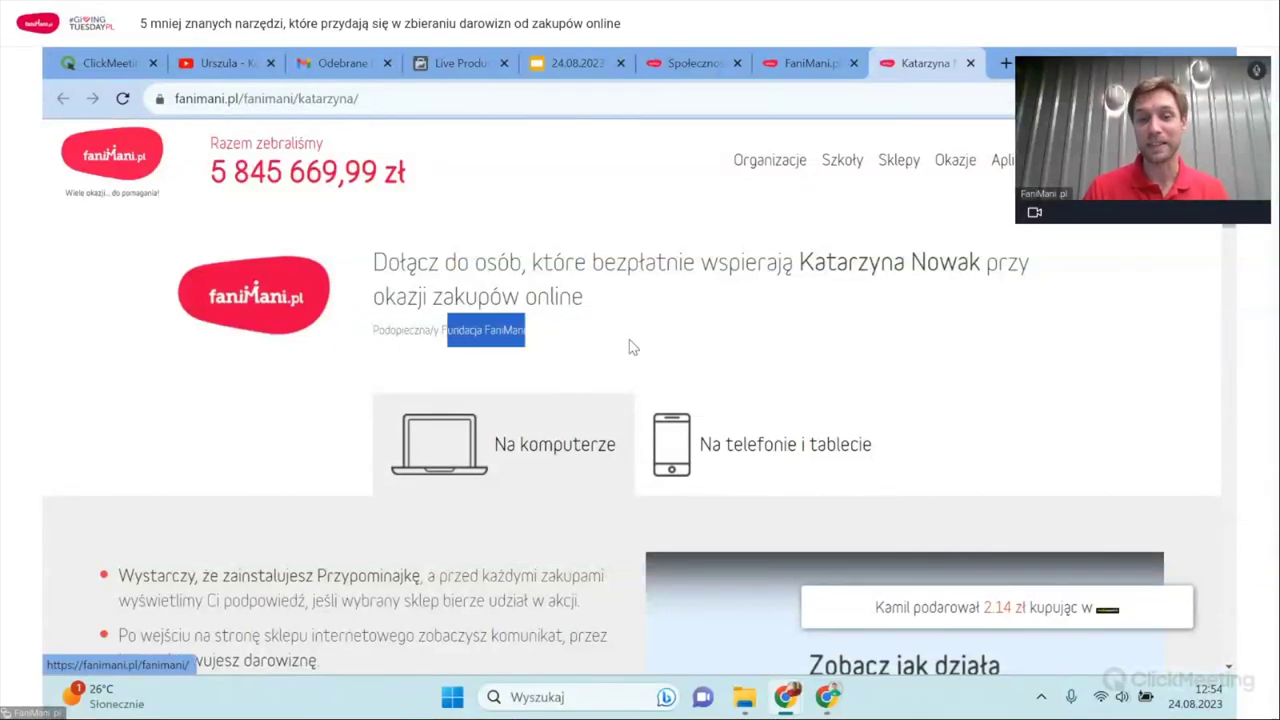
scroll(624, 352, down, 1)
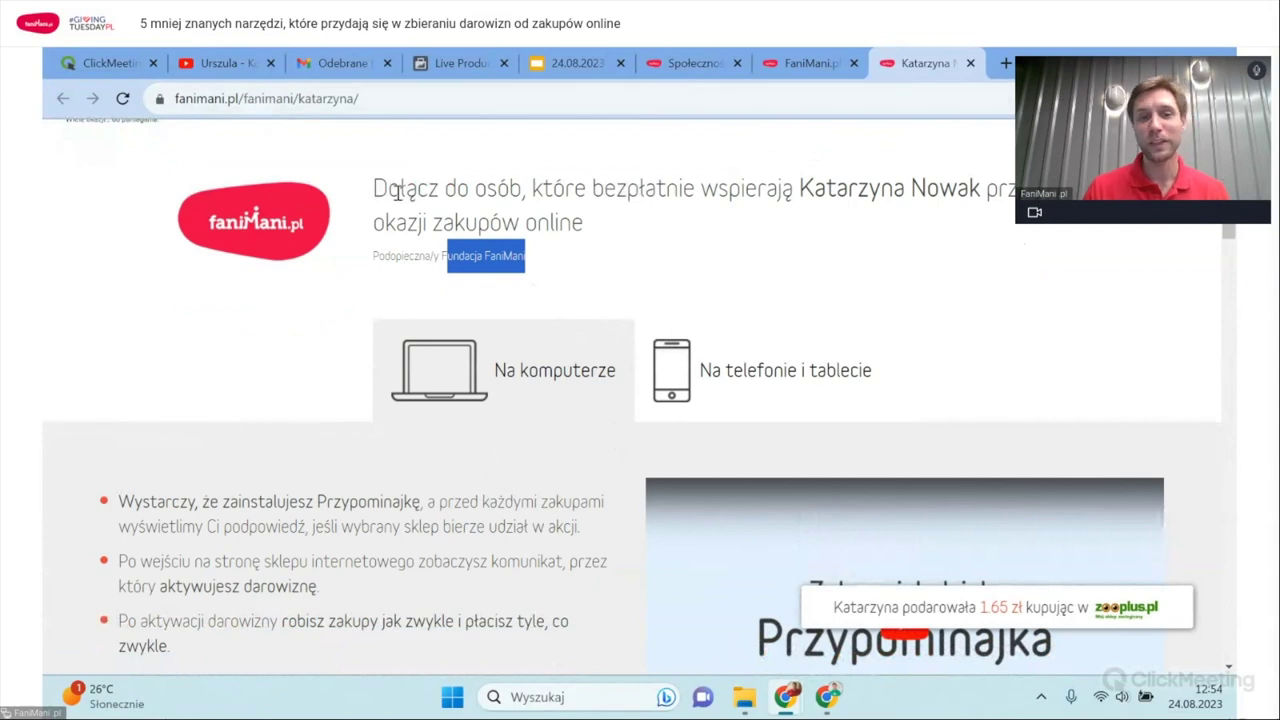
click(563, 297)
scroll(562, 299, down, 3)
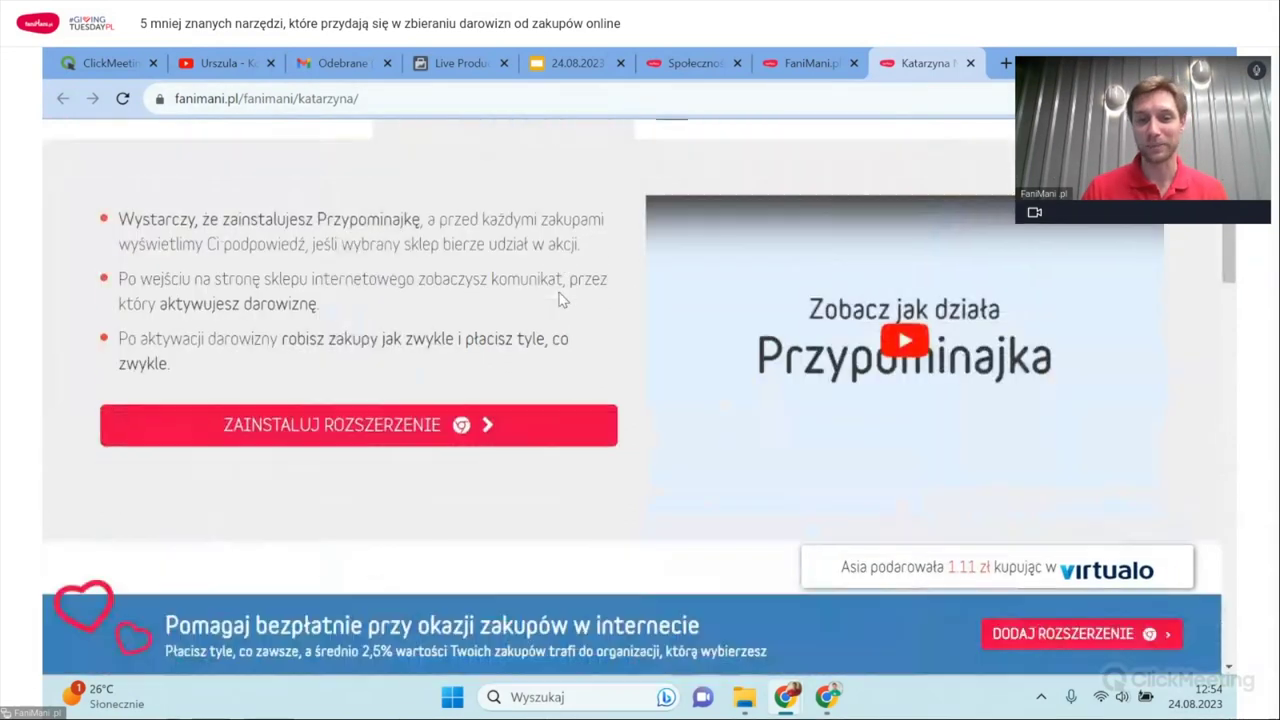
scroll(560, 298, down, 1)
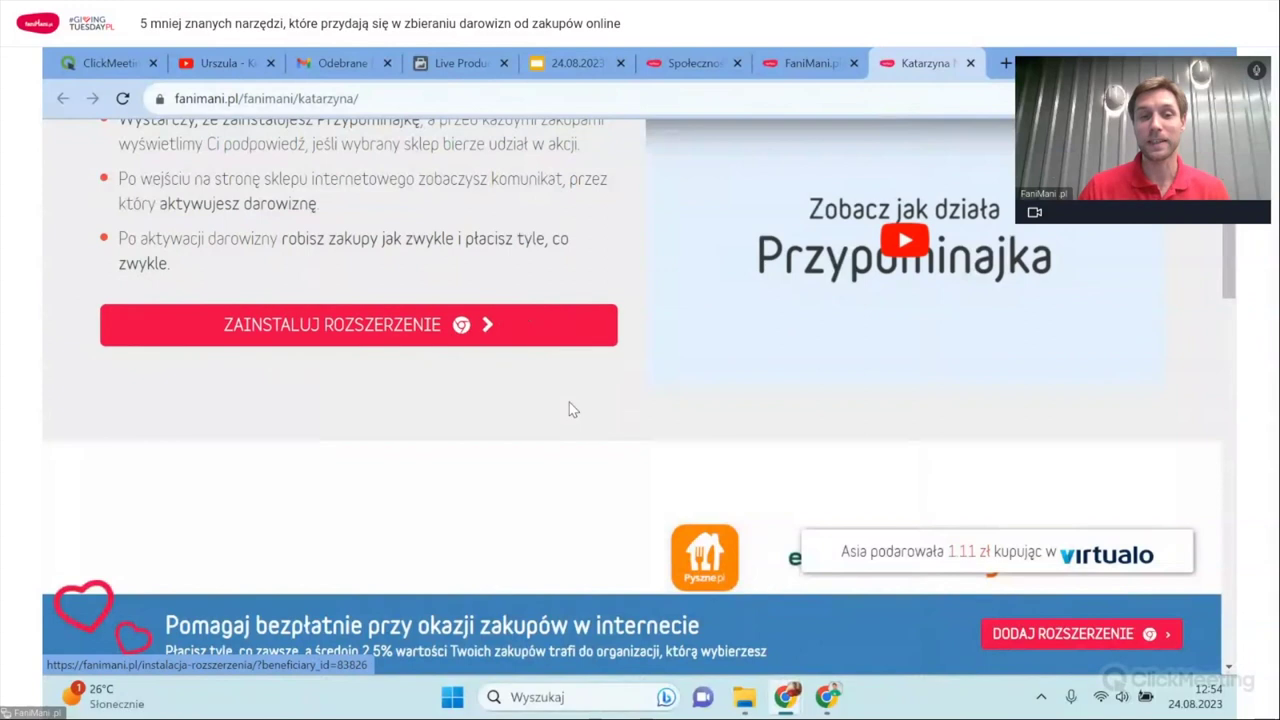
scroll(563, 431, down, 15)
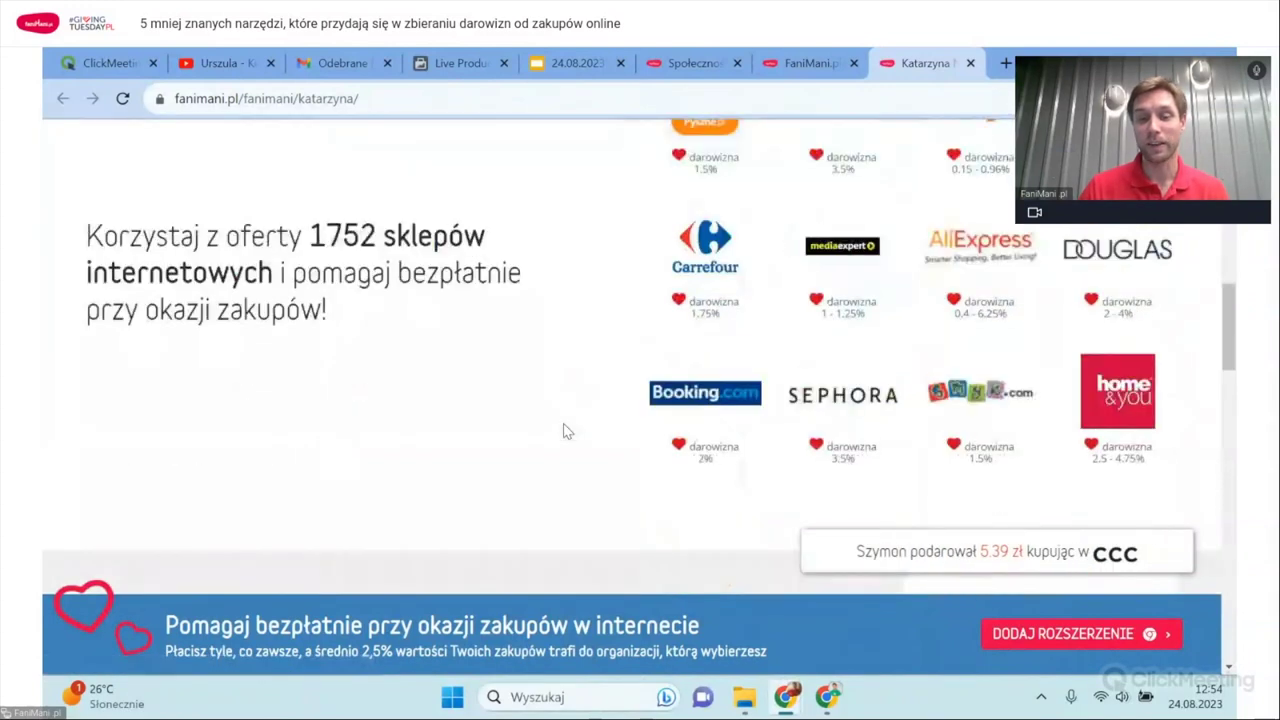
scroll(566, 376, up, 1)
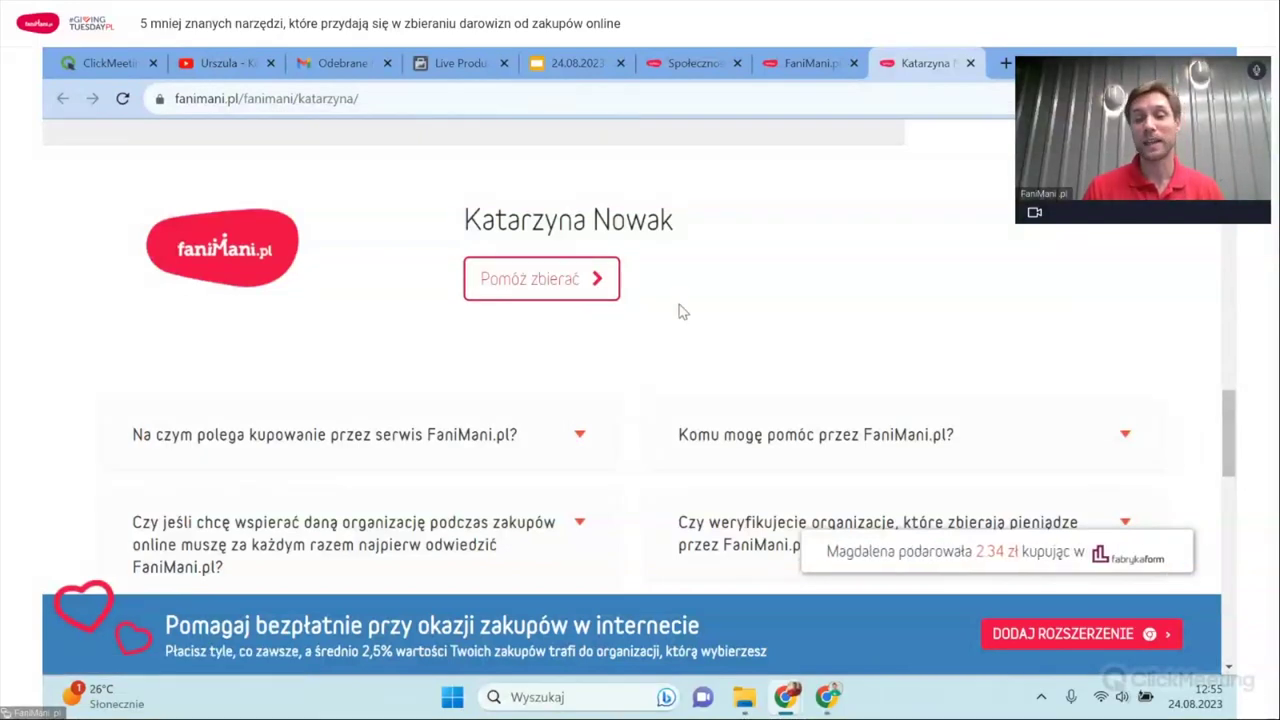
Reach the Chrome Web Store listing for the Przypominajka FaniMani.pl extension via DODAJ ROZSZERZENIE.
click(1063, 634)
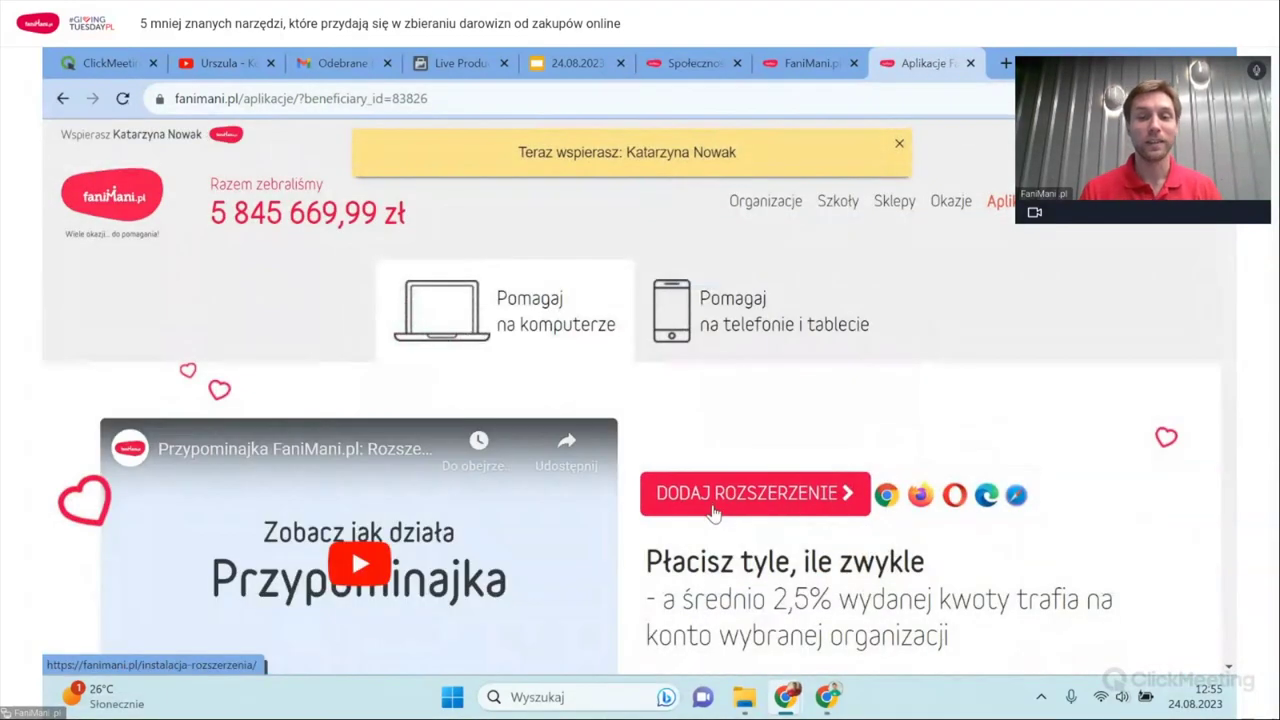
click(713, 511)
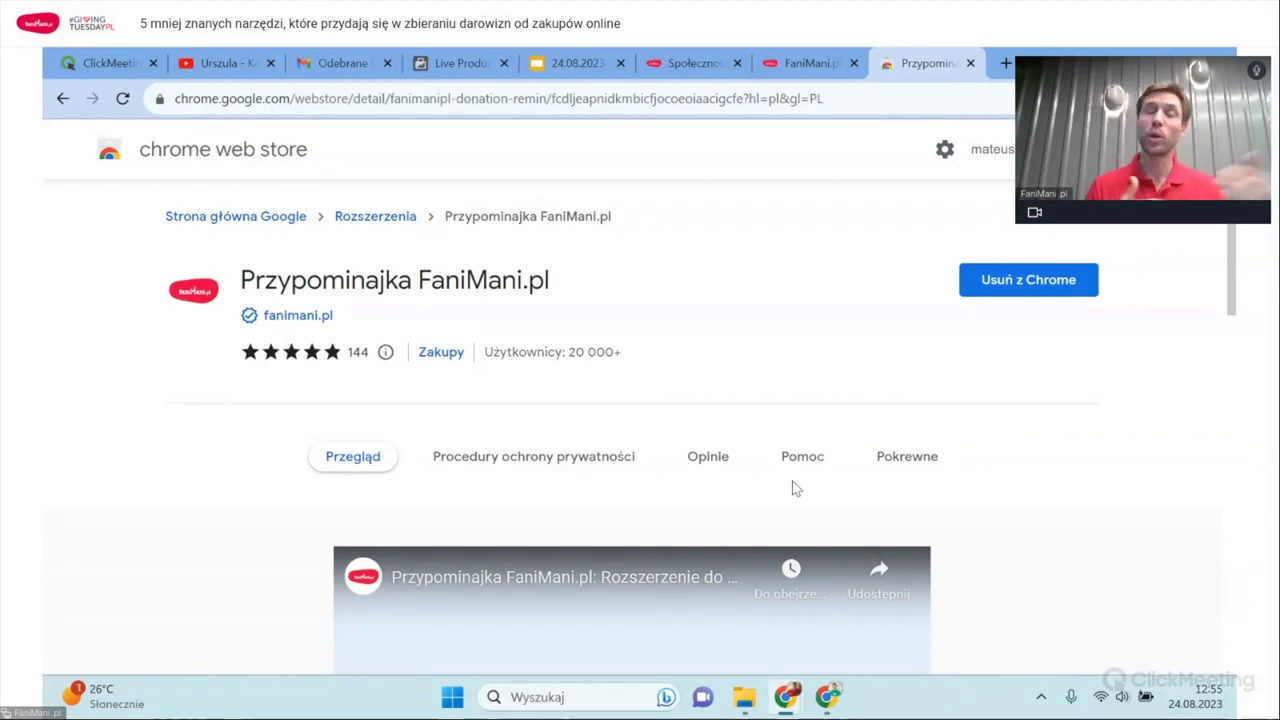
click(567, 63)
click(945, 150)
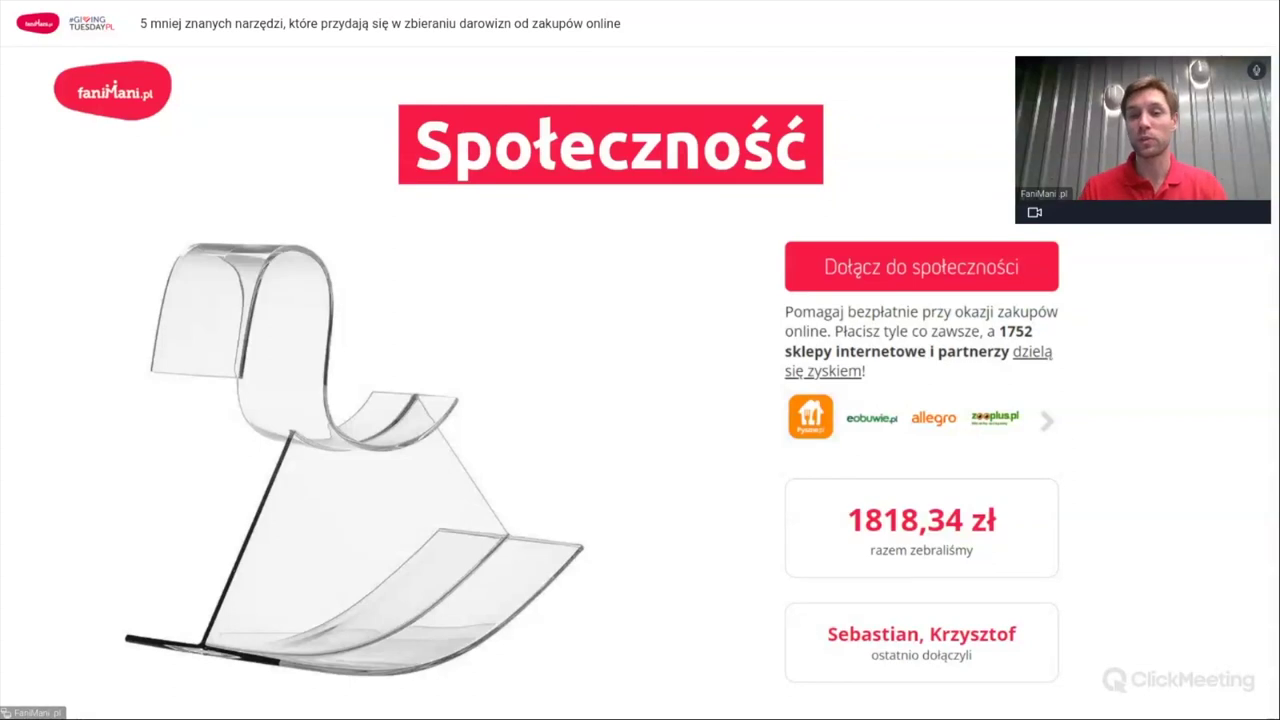
key(Escape)
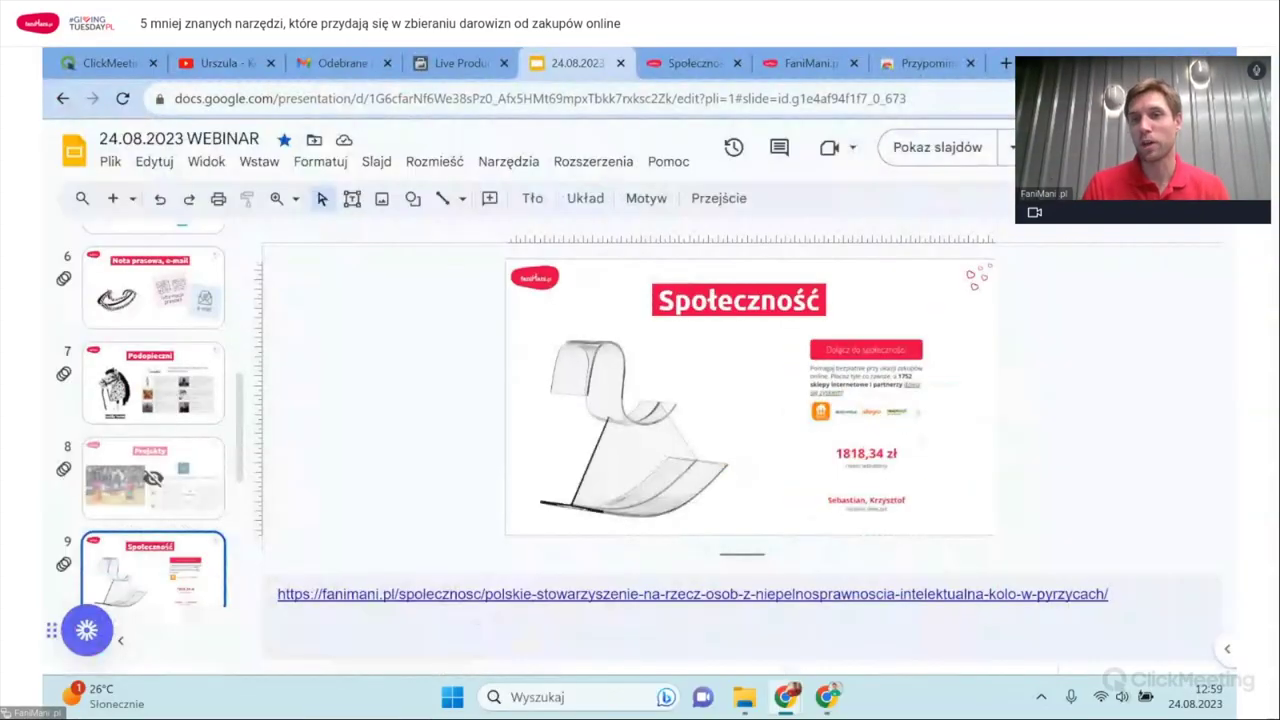
From the account dropdown, choose Społeczność to load the 'Zarejestruj społeczność' form.
click(808, 63)
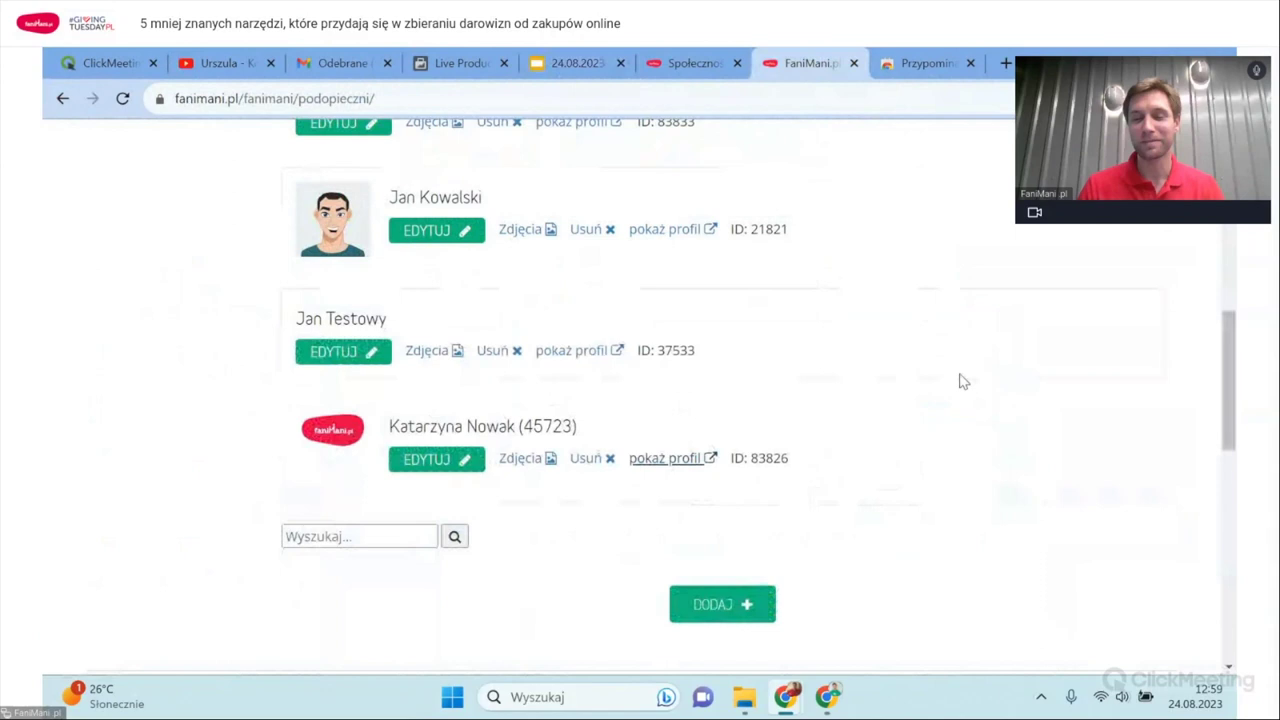
scroll(958, 380, up, 10)
scroll(958, 380, up, 1)
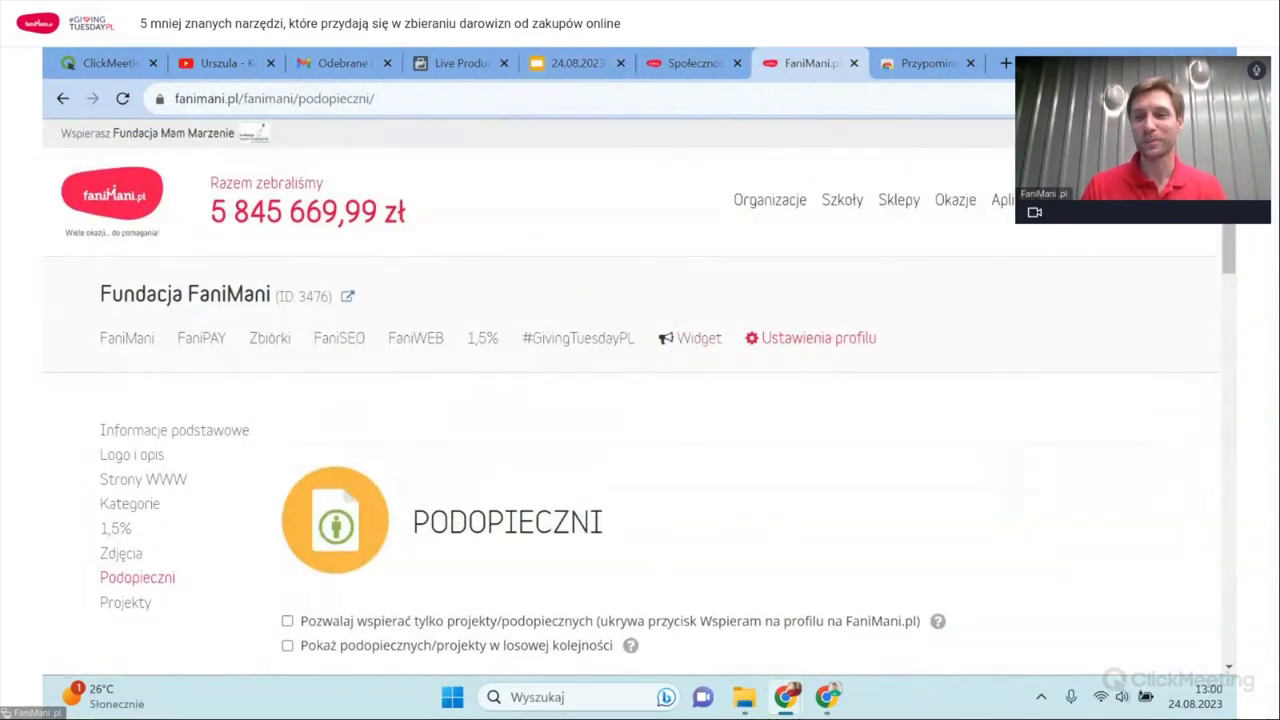
click(1165, 200)
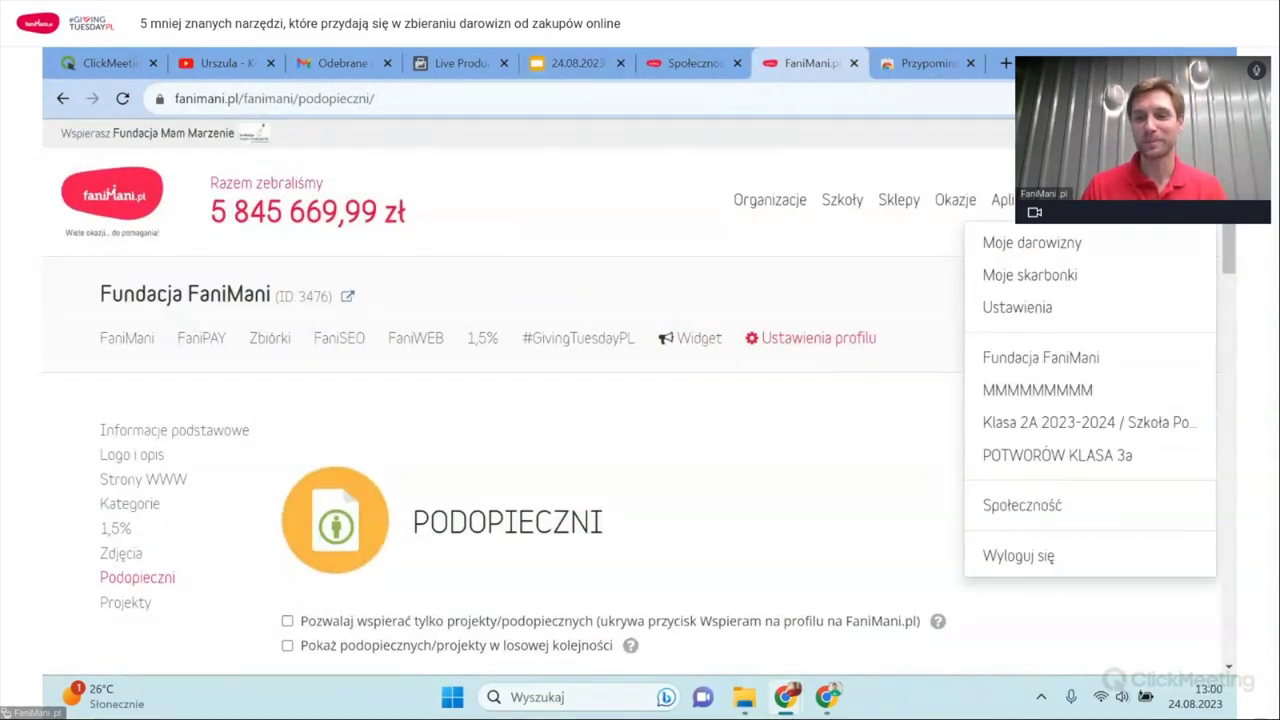
click(1058, 515)
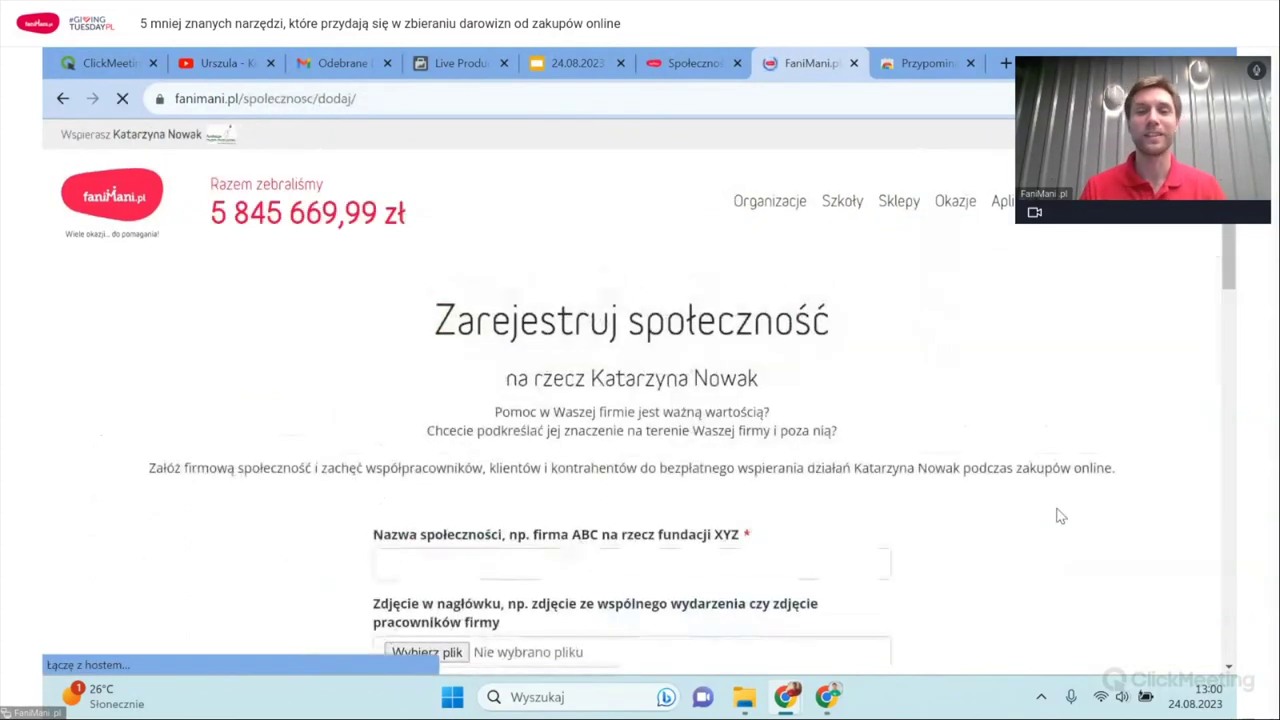
Highlight the beneficiary's name in the form's heading and introductory paragraph.
scroll(1025, 562, down, 1)
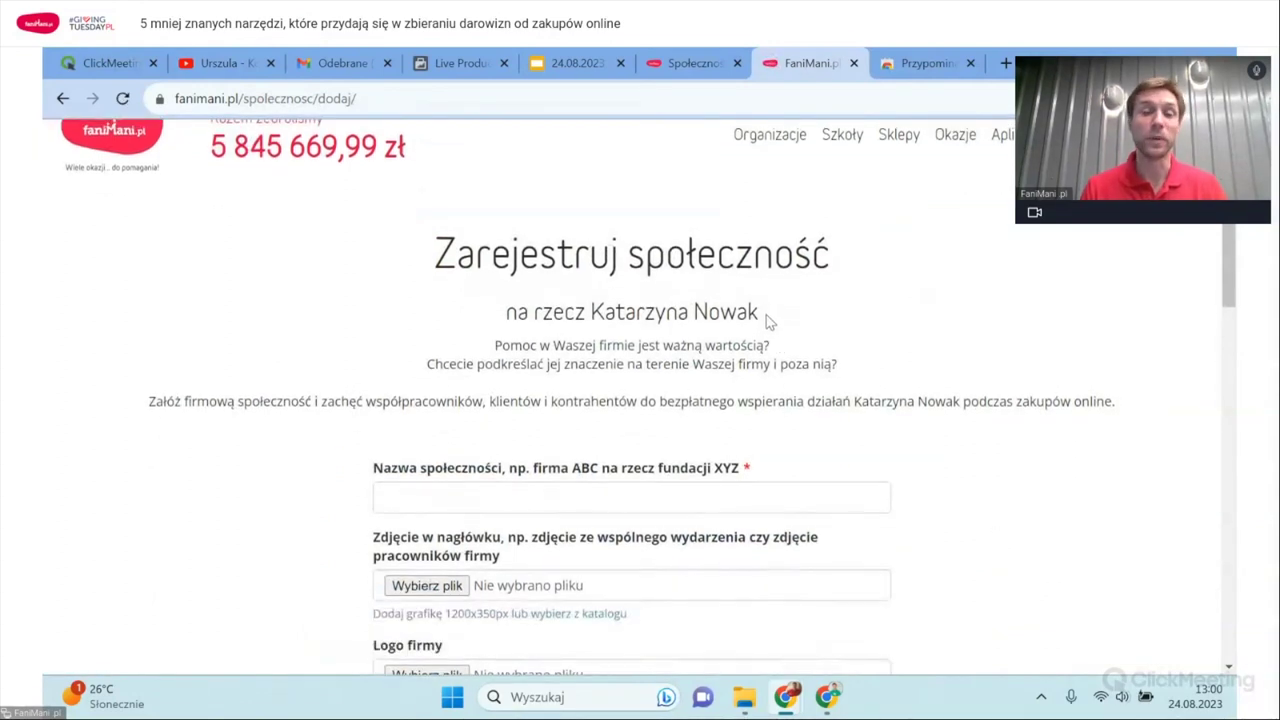
drag(764, 312, 591, 312)
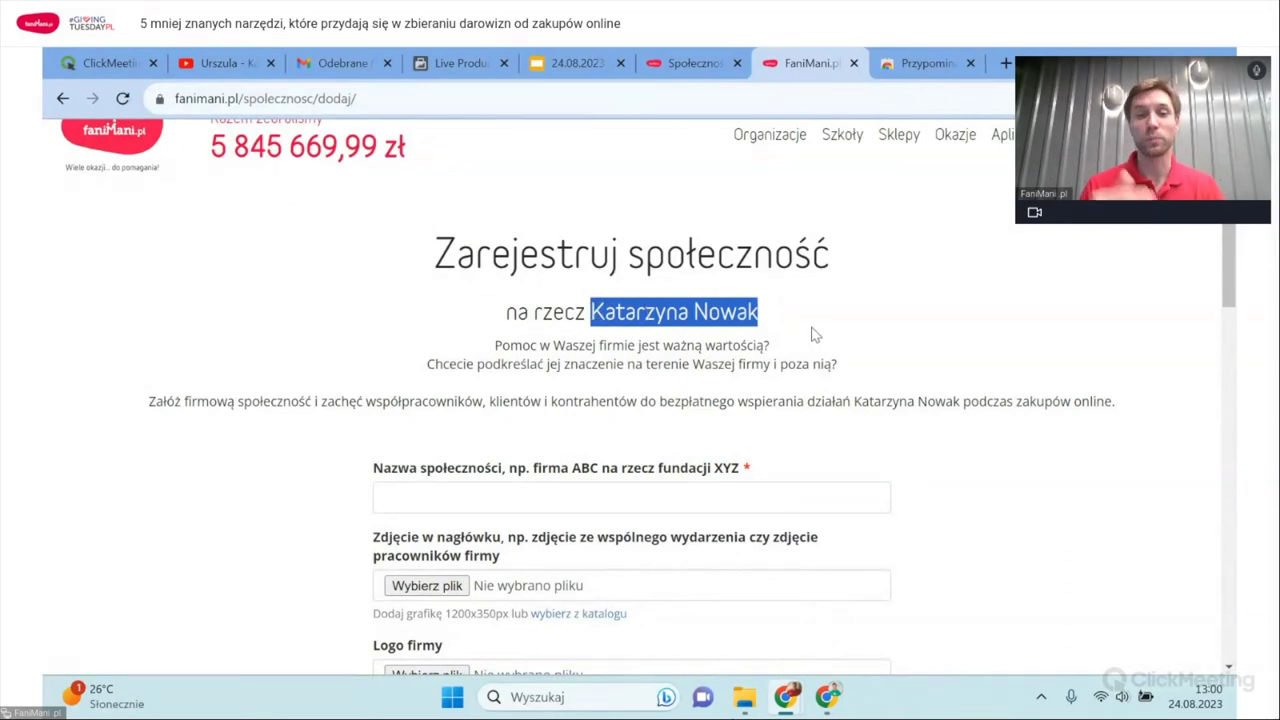
click(860, 336)
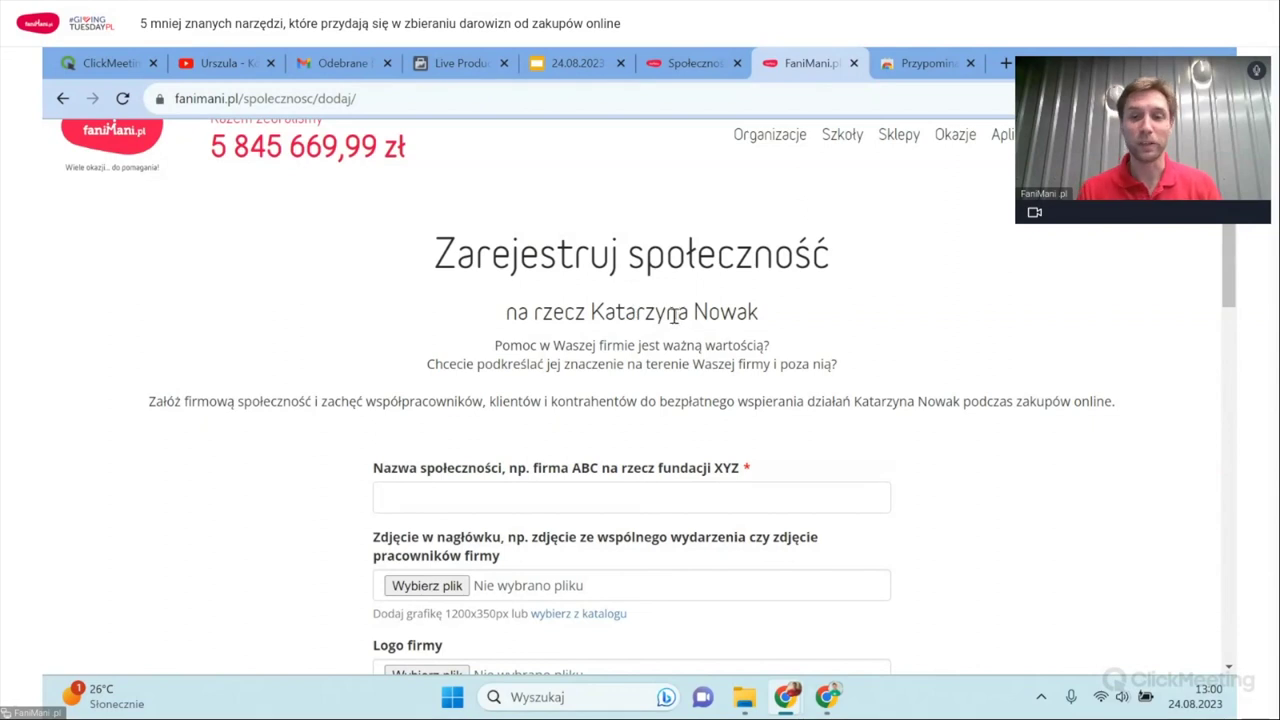
drag(854, 402, 962, 400)
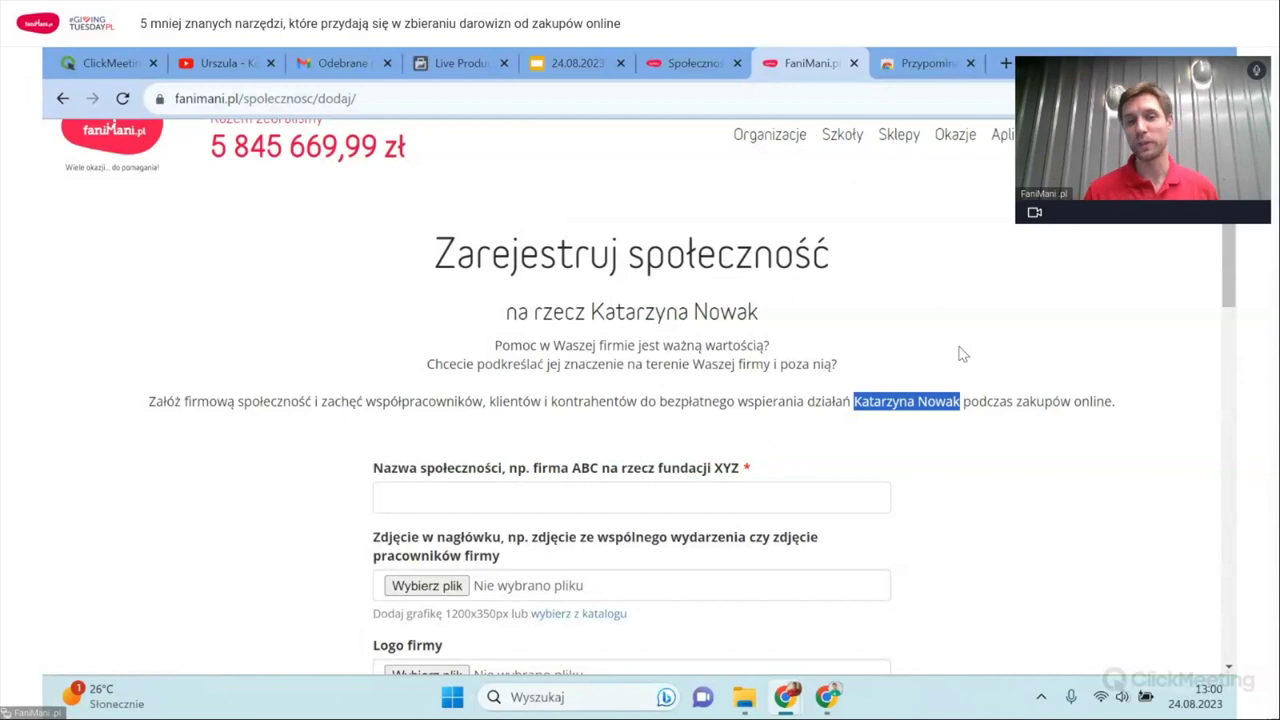
scroll(1002, 497, down, 2)
scroll(1002, 497, down, 1)
scroll(1002, 497, up, 1)
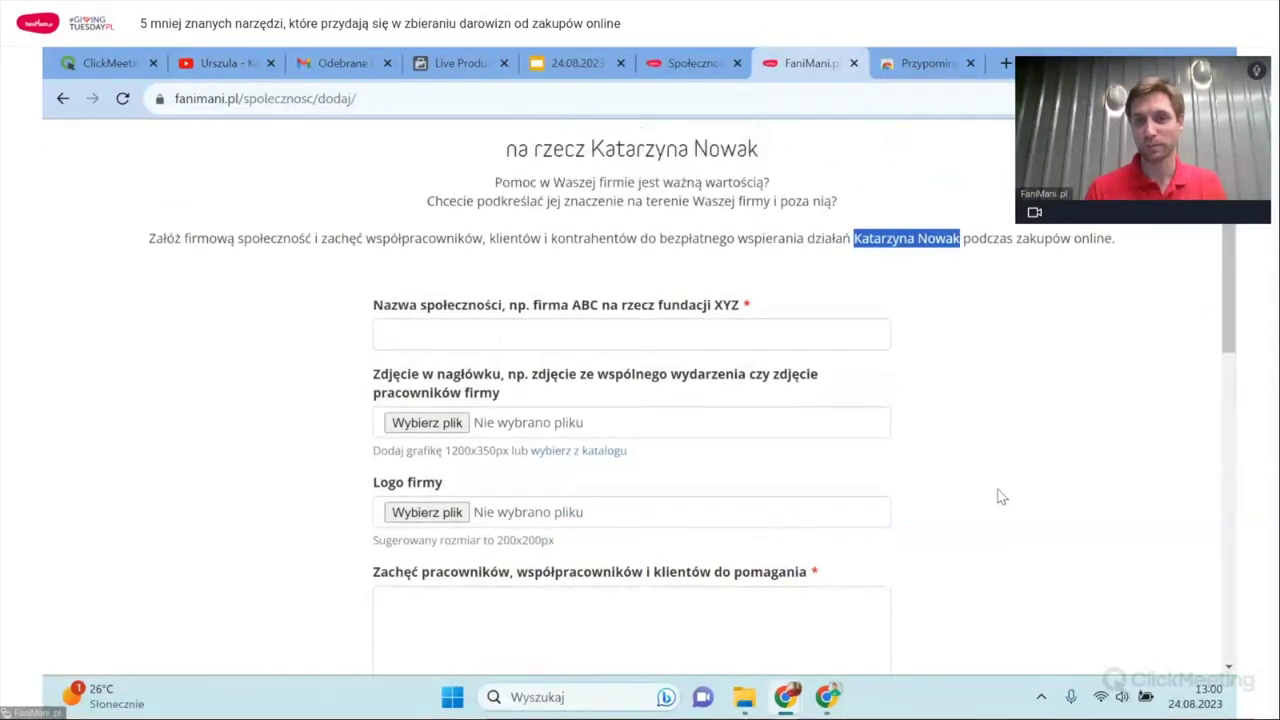
scroll(1002, 497, down, 1)
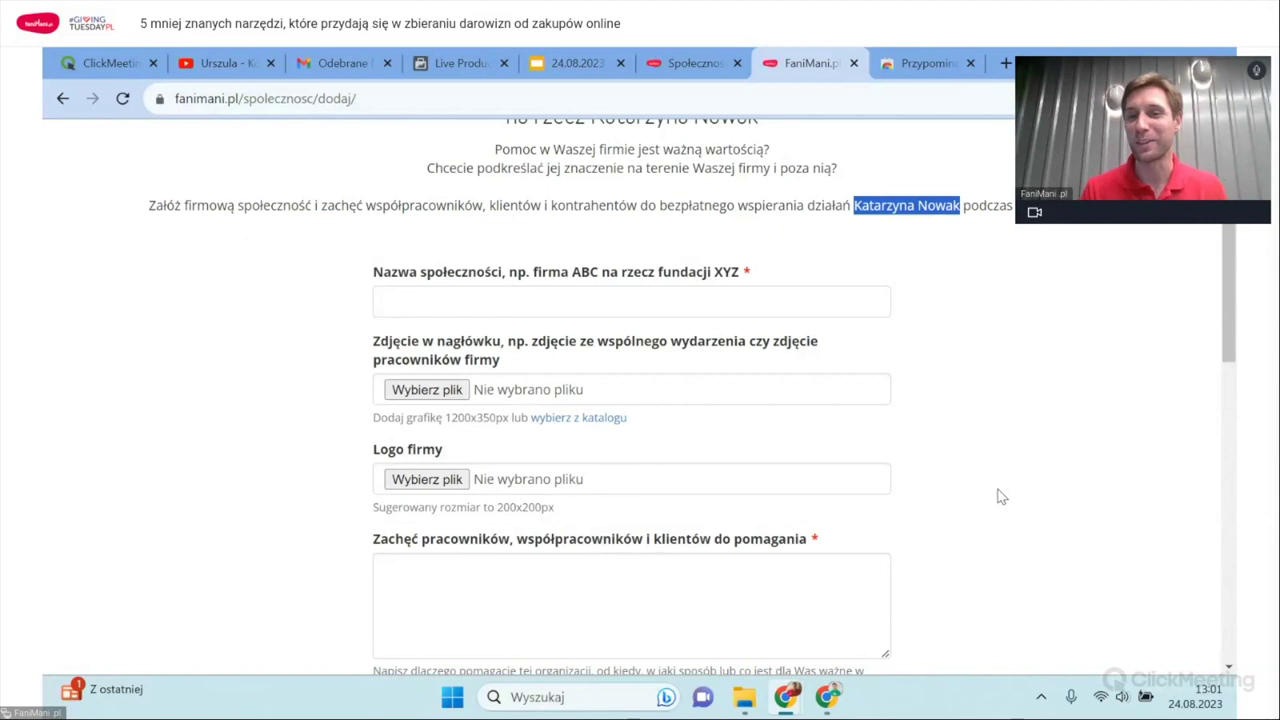
Enter 'FaniMani dla' followed by the beneficiary's name in the Nazwa społeczności field.
click(523, 304)
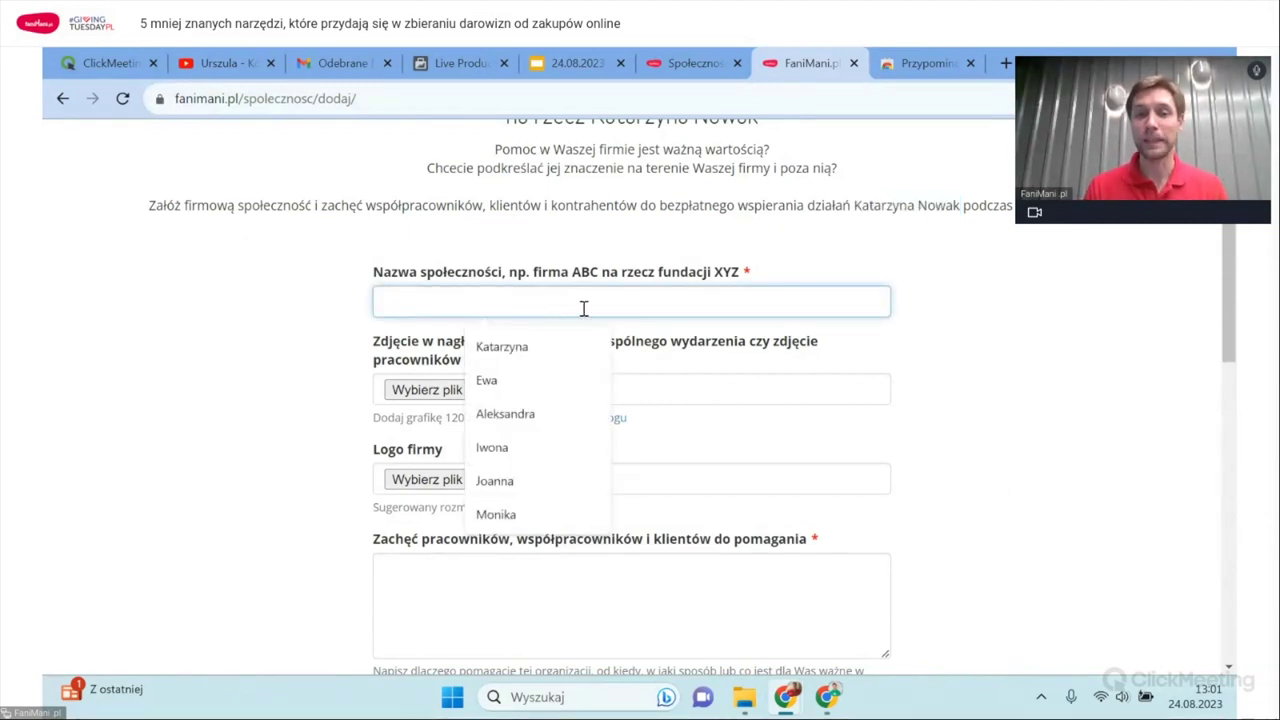
scroll(620, 308, up, 1)
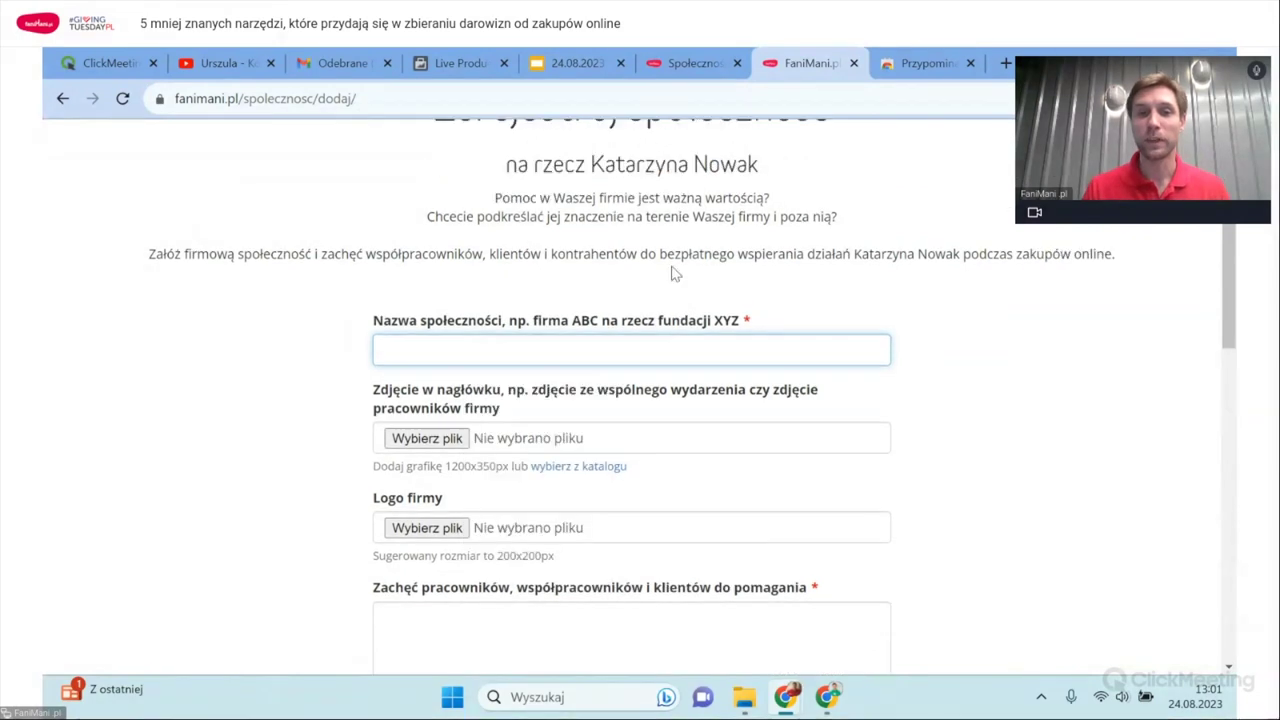
click(559, 349)
text(K)
key(BackSpace)
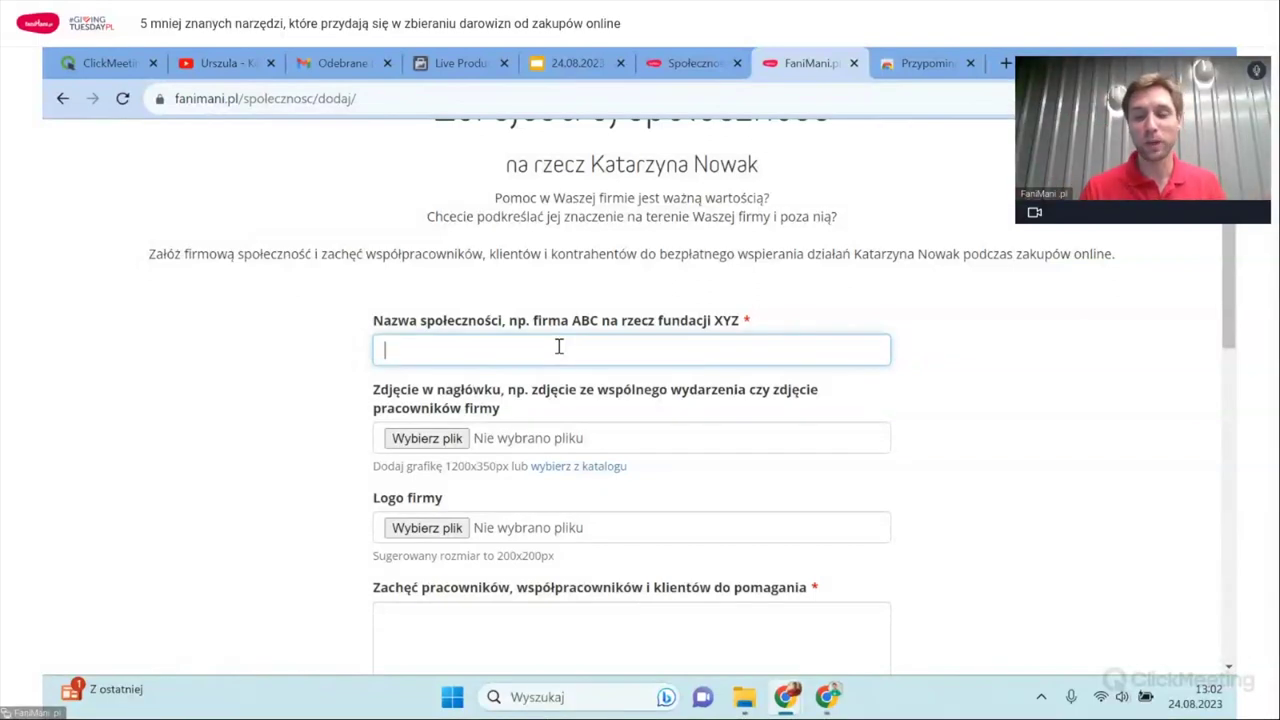
text(ani)
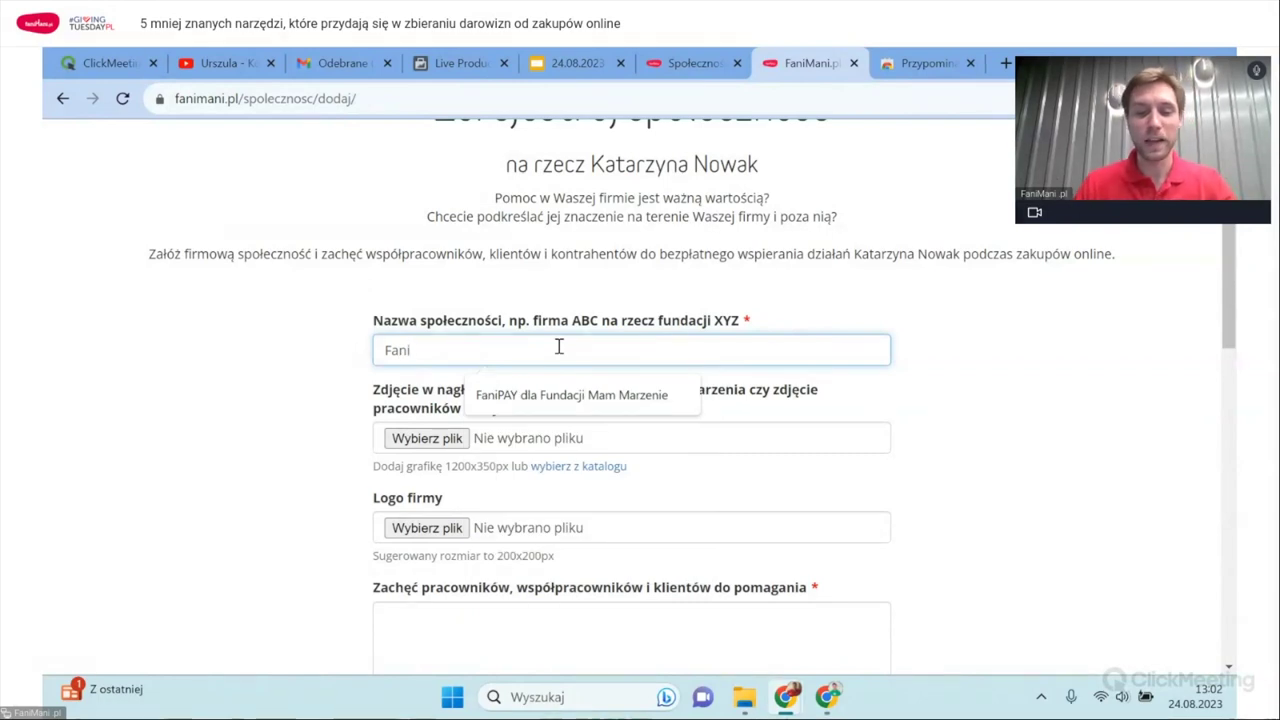
text(Fani)
key(BackSpace)
key(BackSpace)
key(BackSpace)
key(BackSpace)
key(BackSpace)
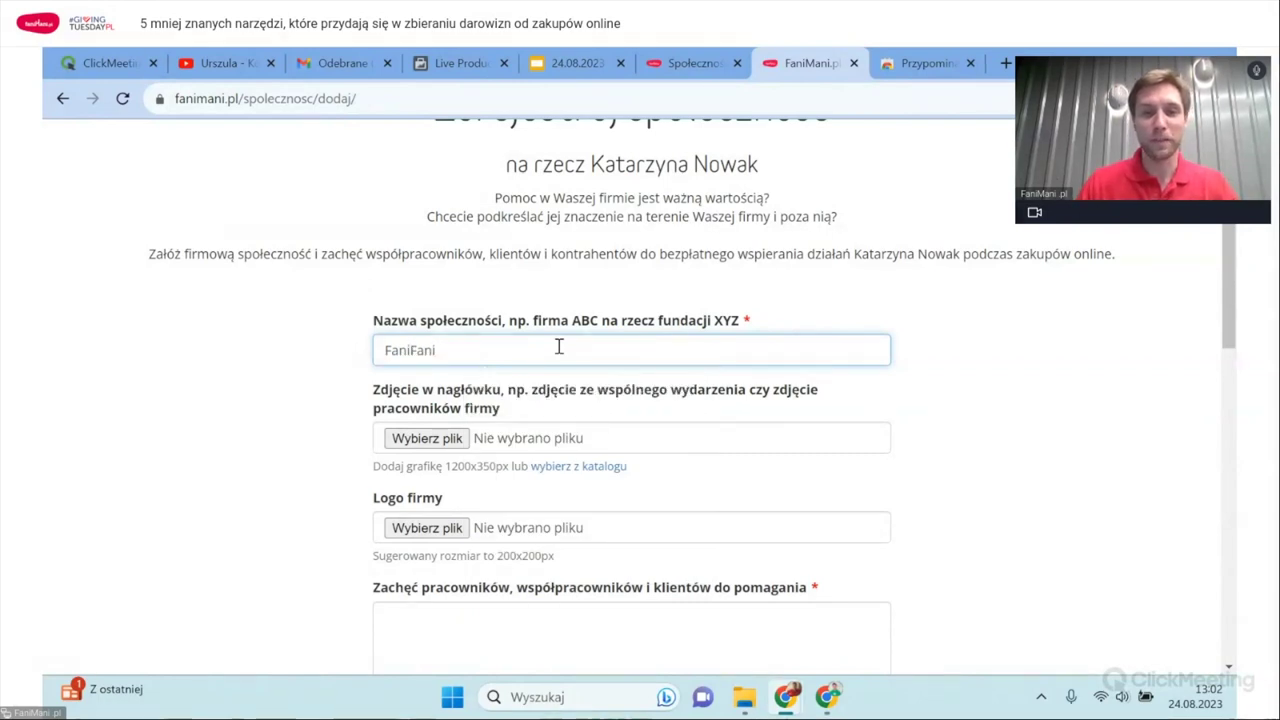
text(Mani)
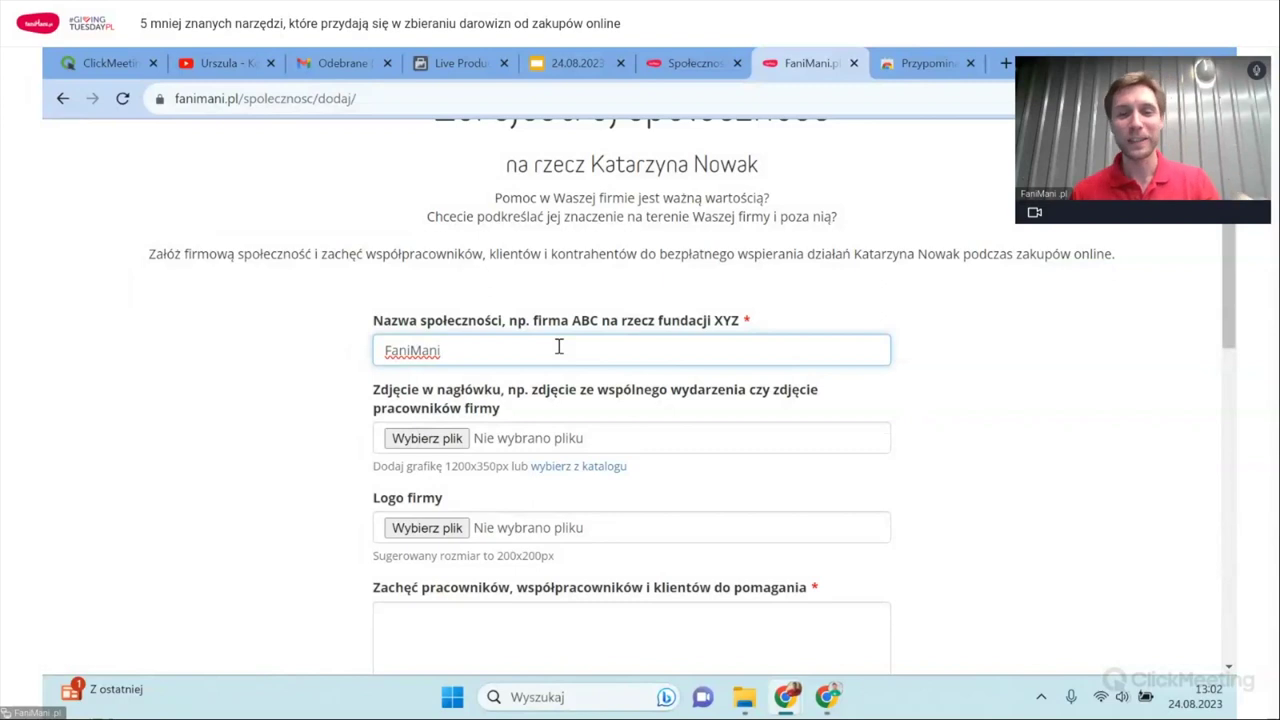
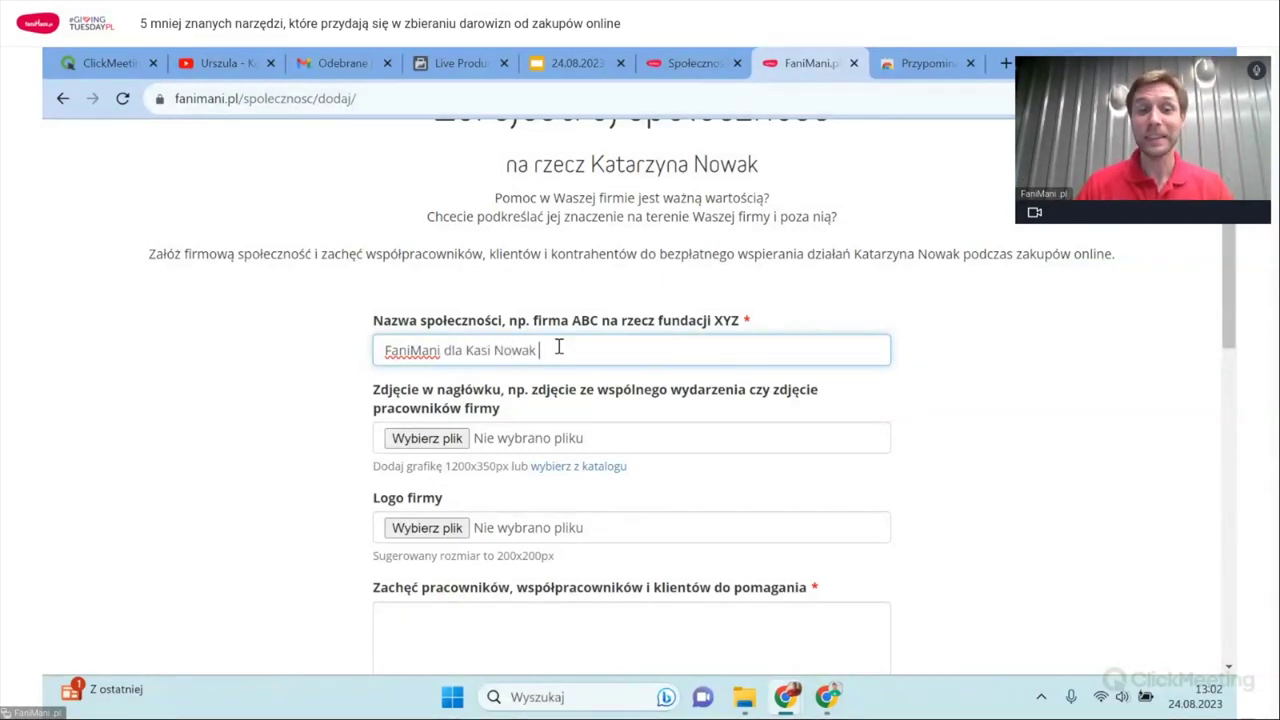
drag(559, 347, 357, 360)
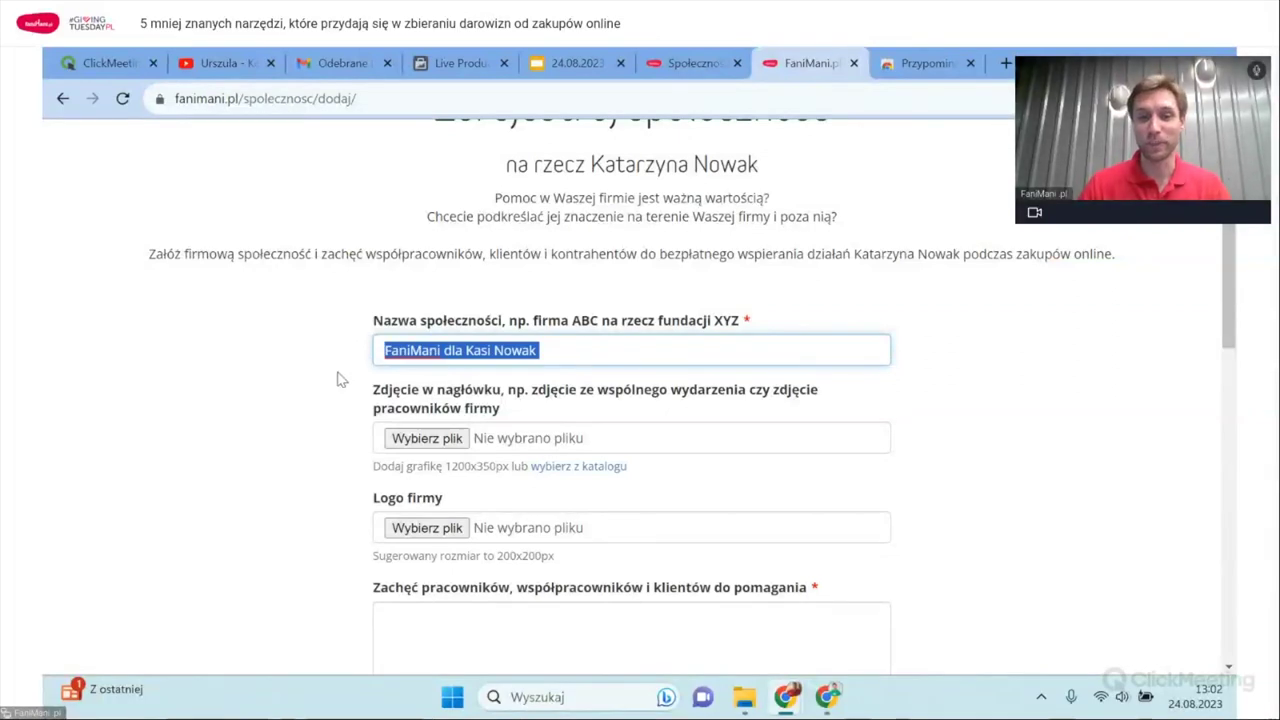
click(338, 379)
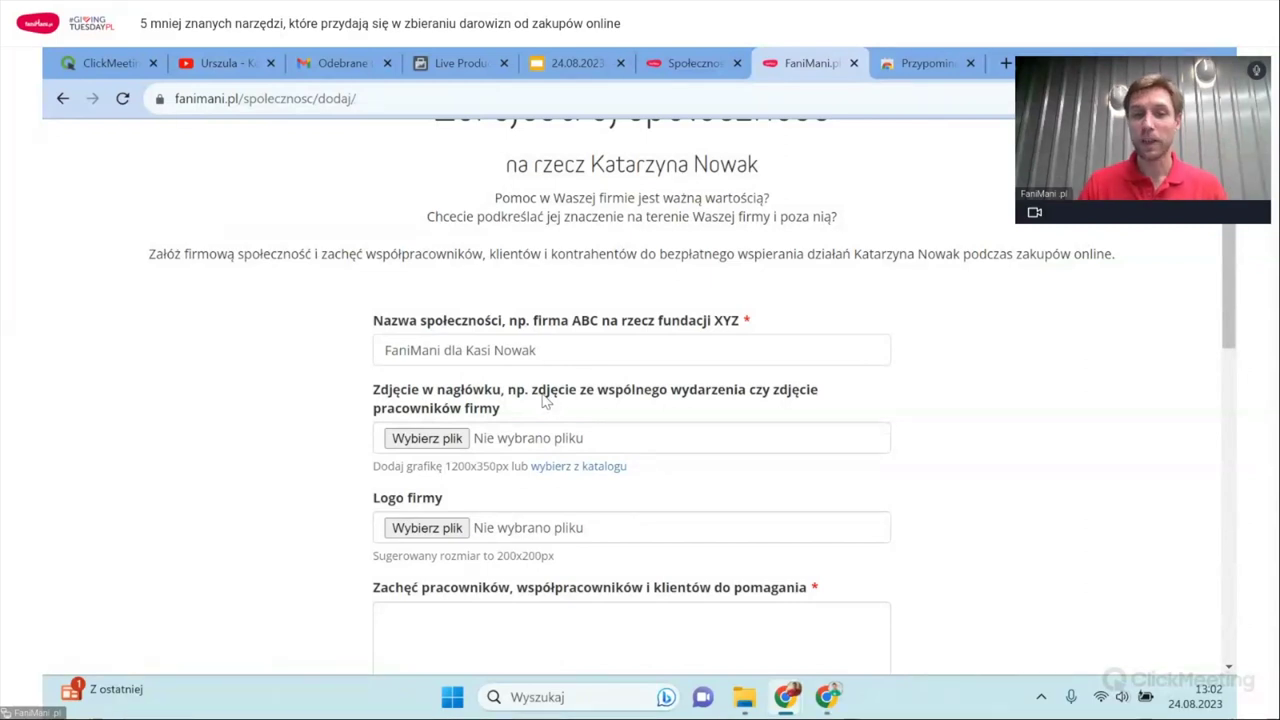
mouse_move(537, 392)
mouse_down()
mouse_move(549, 403)
mouse_move(531, 403)
mouse_up()
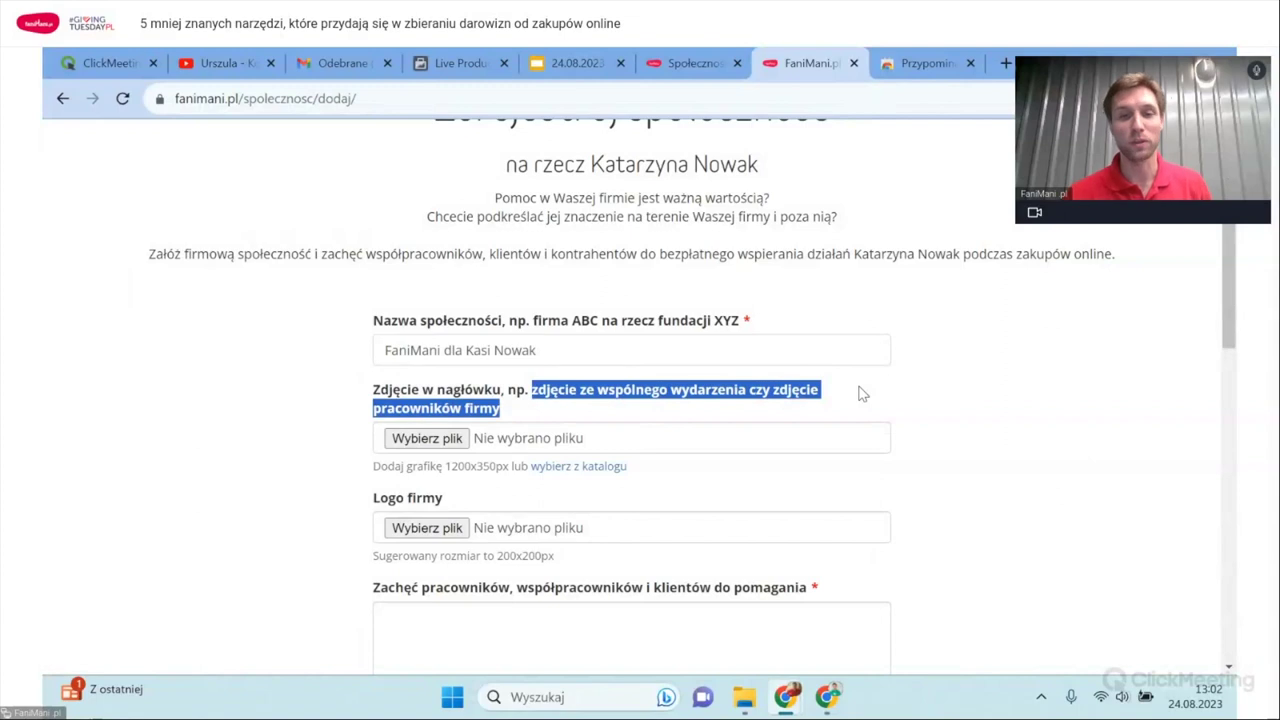
Attach 1200x350.jpg from the Pobrane folder as the Zdjęcie w nagłówku image.
click(427, 441)
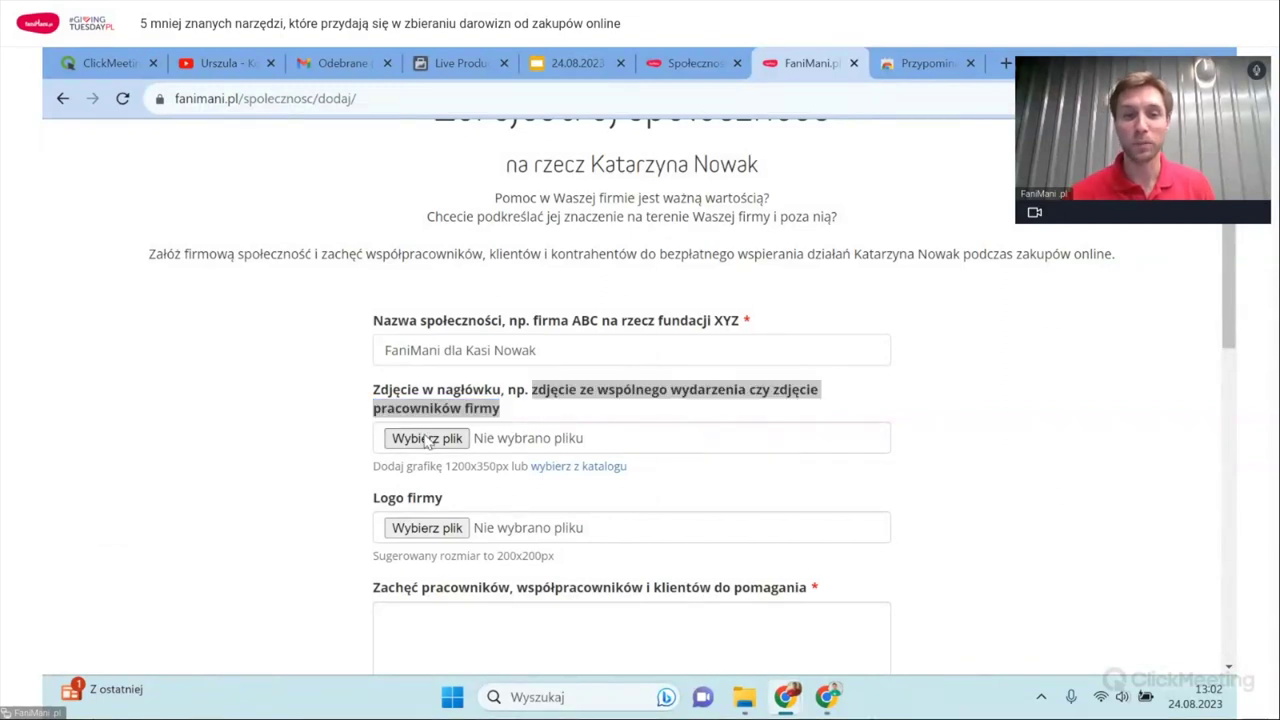
click(248, 230)
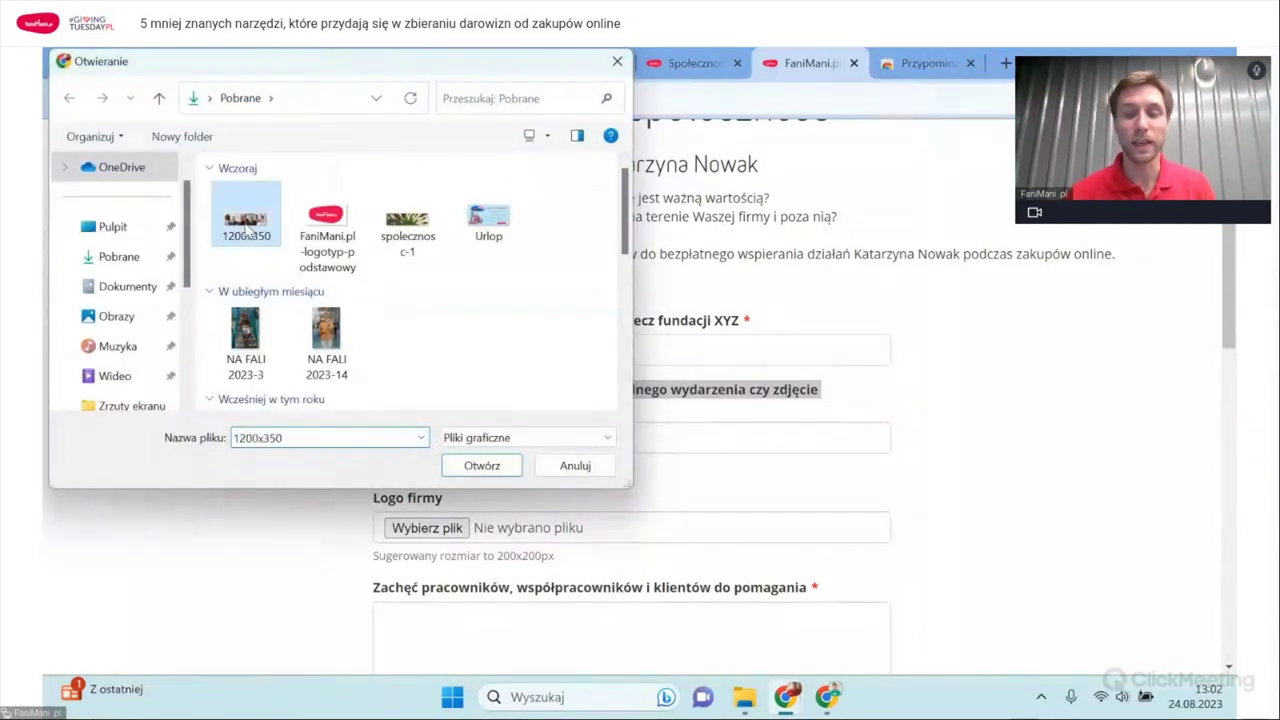
double_click(248, 229)
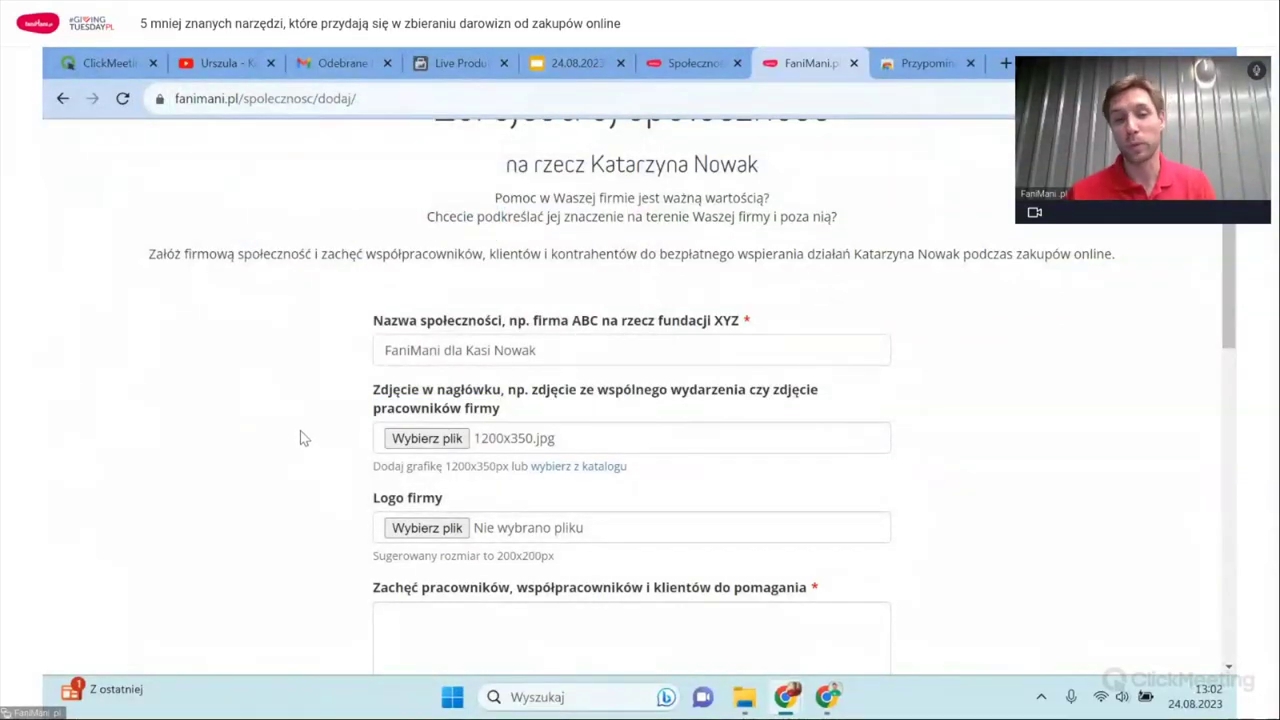
scroll(303, 441, down, 2)
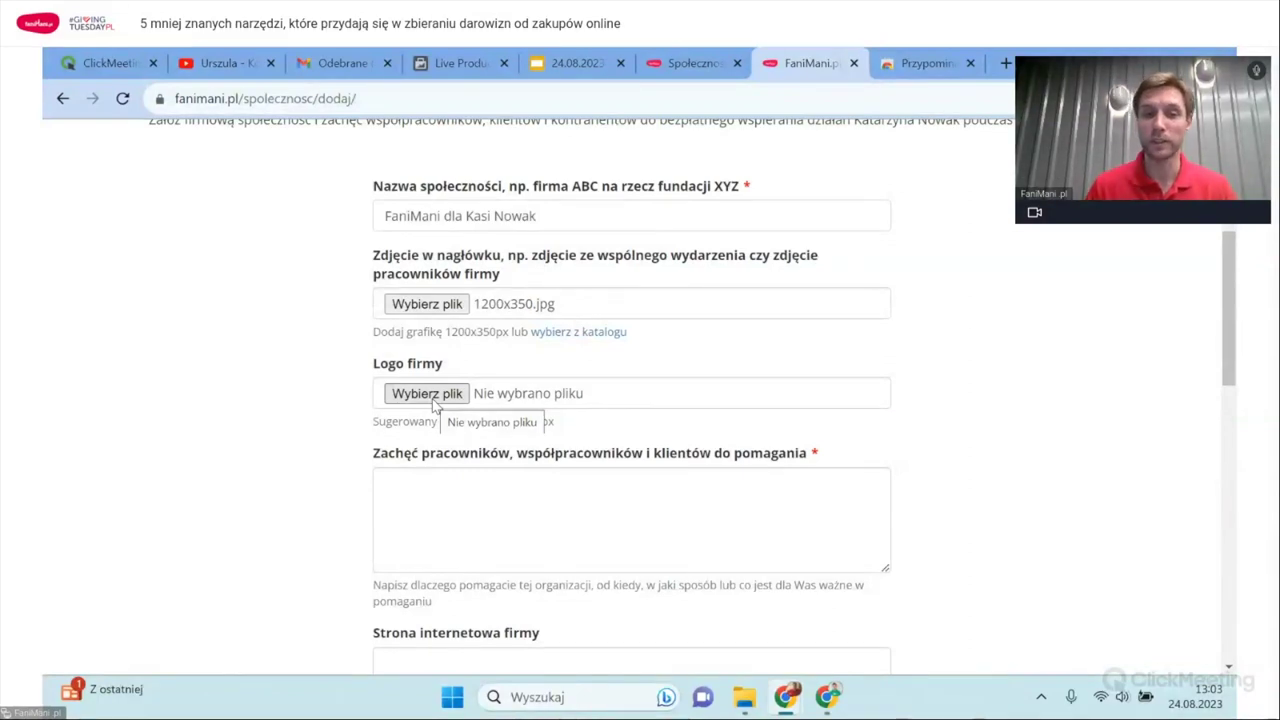
Attach FaniMani.pl-logotyp-podstawowy.png as the Logo firmy image.
click(434, 398)
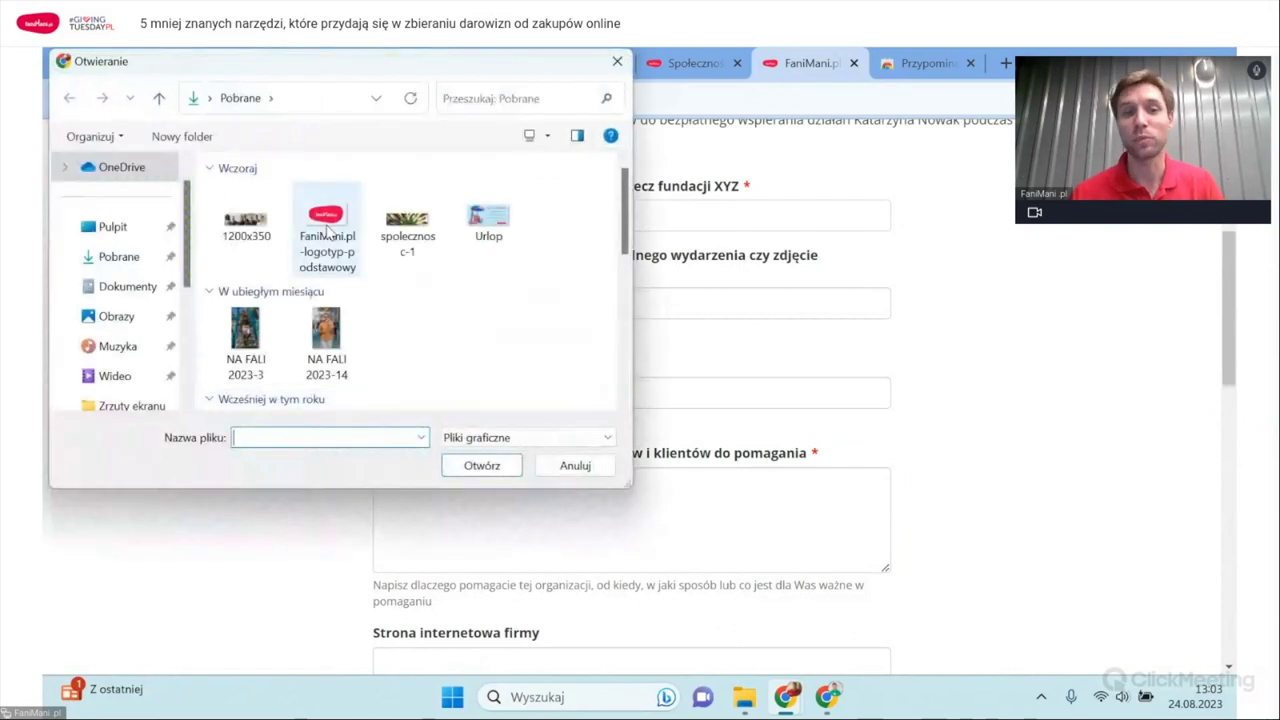
double_click(327, 234)
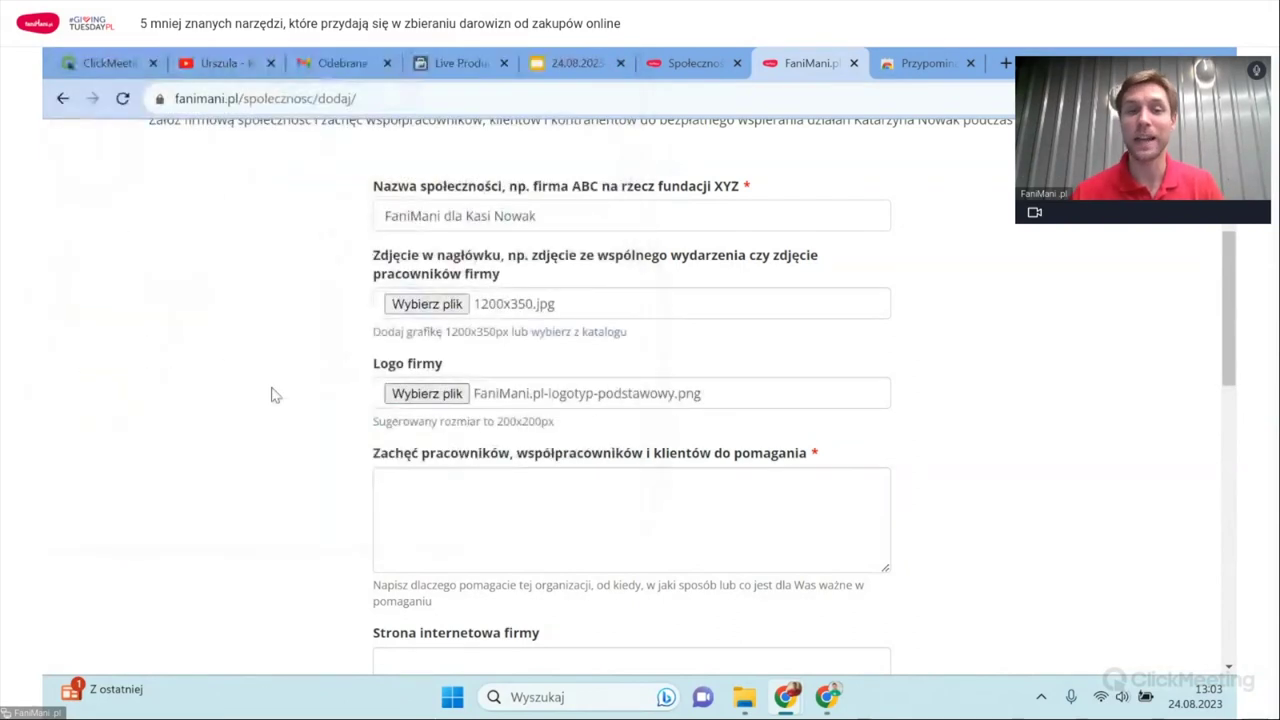
scroll(304, 448, down, 3)
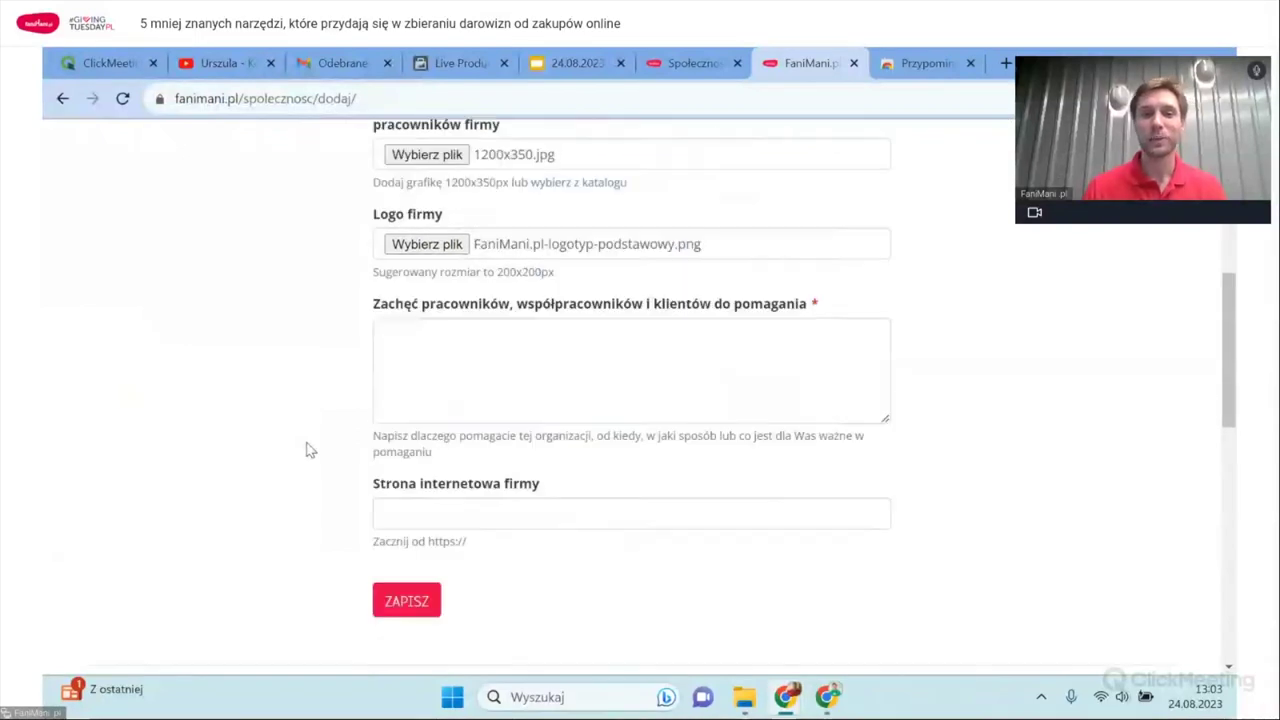
click(475, 356)
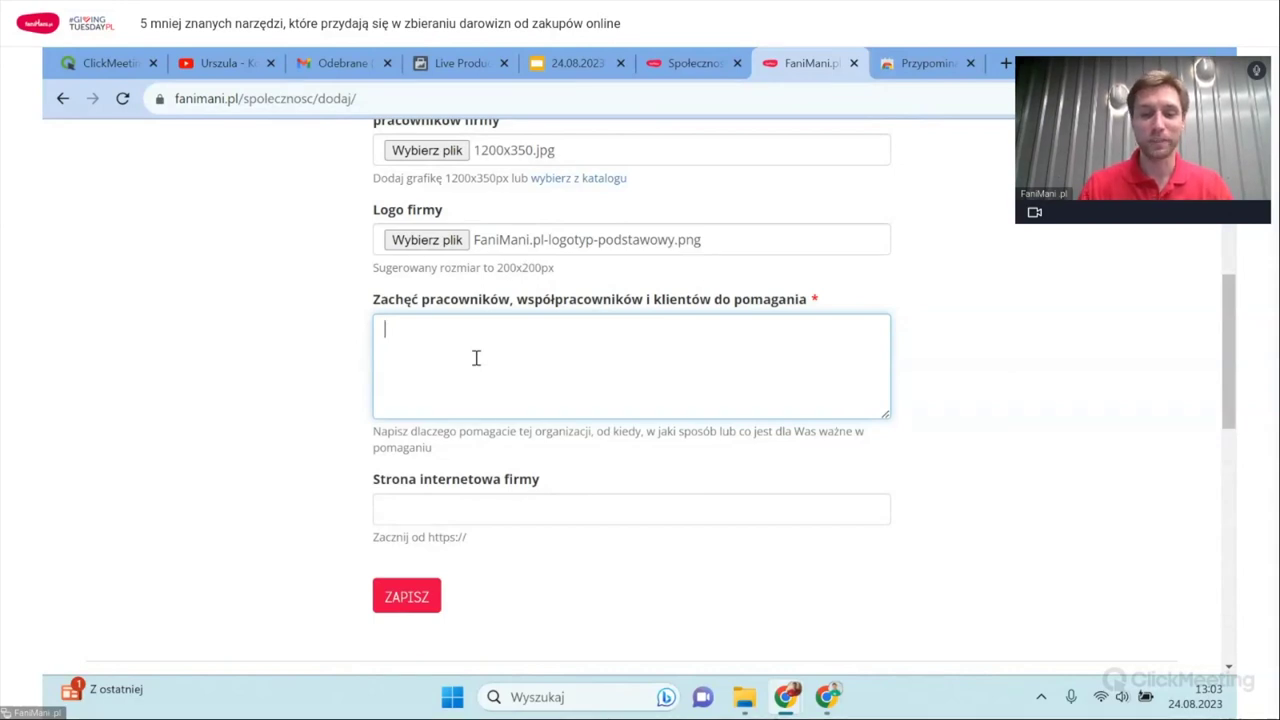
Enter 'Ważny opis' as the encouragement text and duplicate the registration form tab.
text(W)
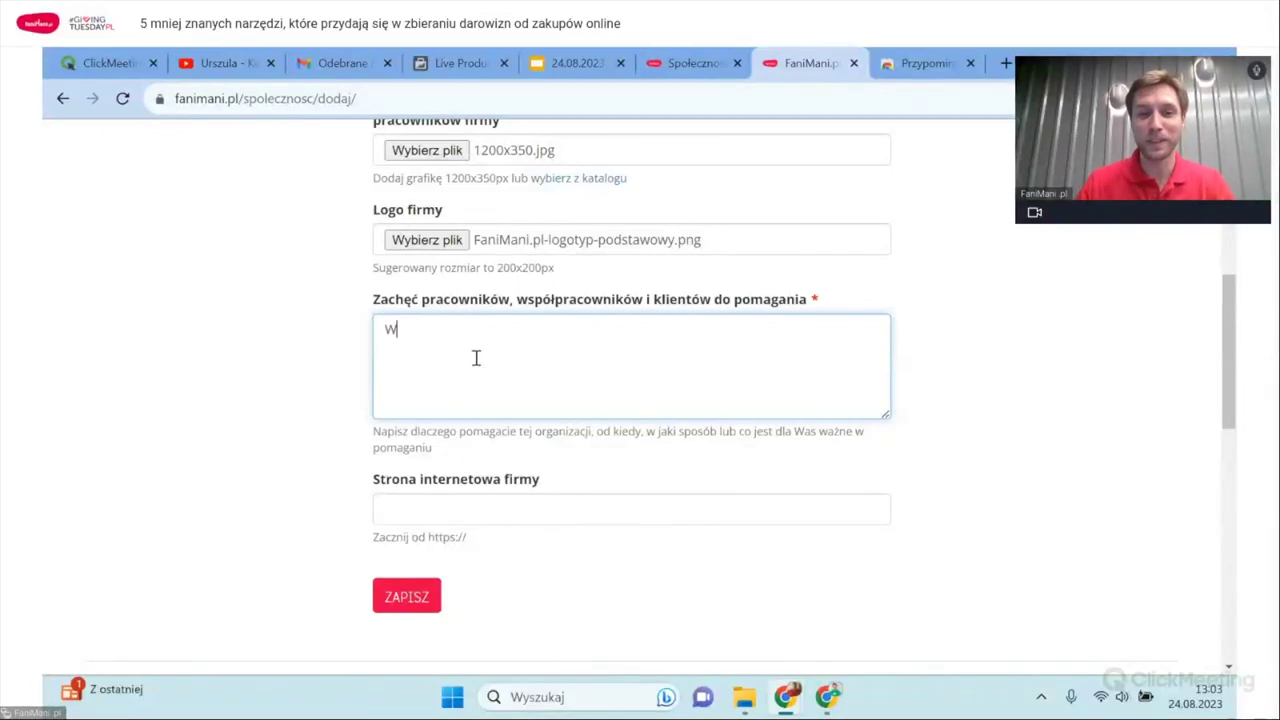
text(ażny opis)
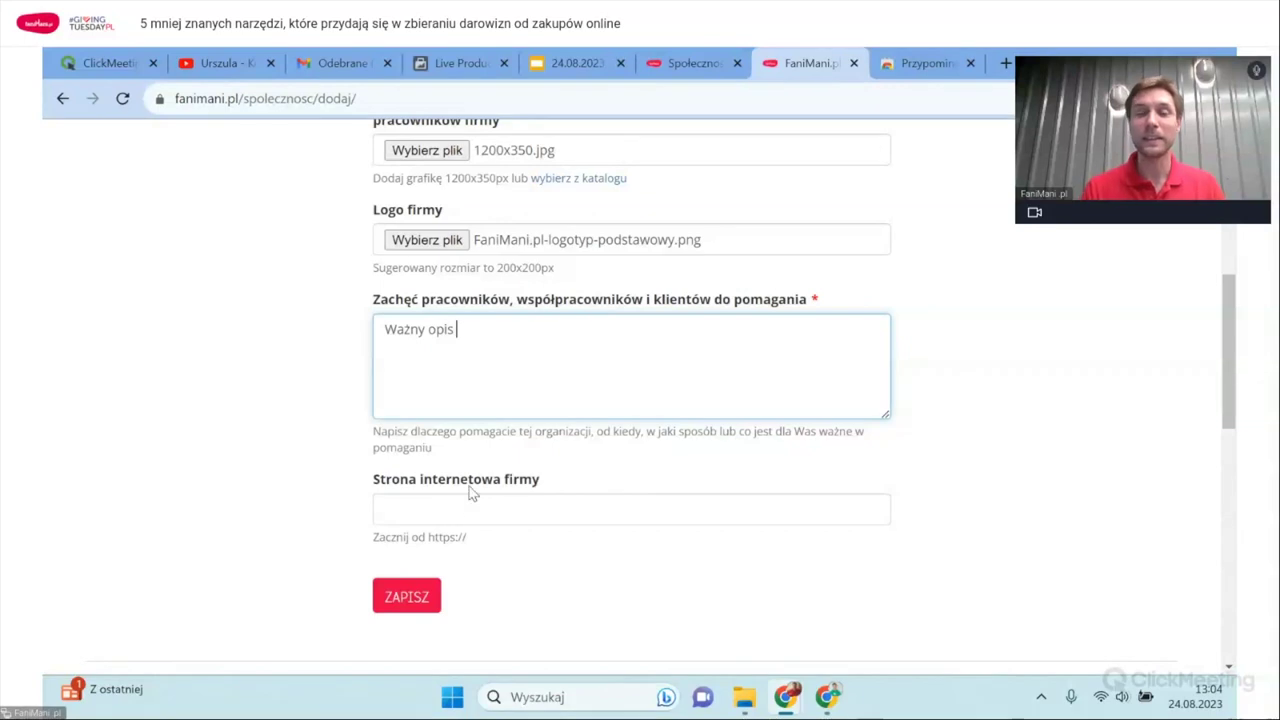
click(659, 66)
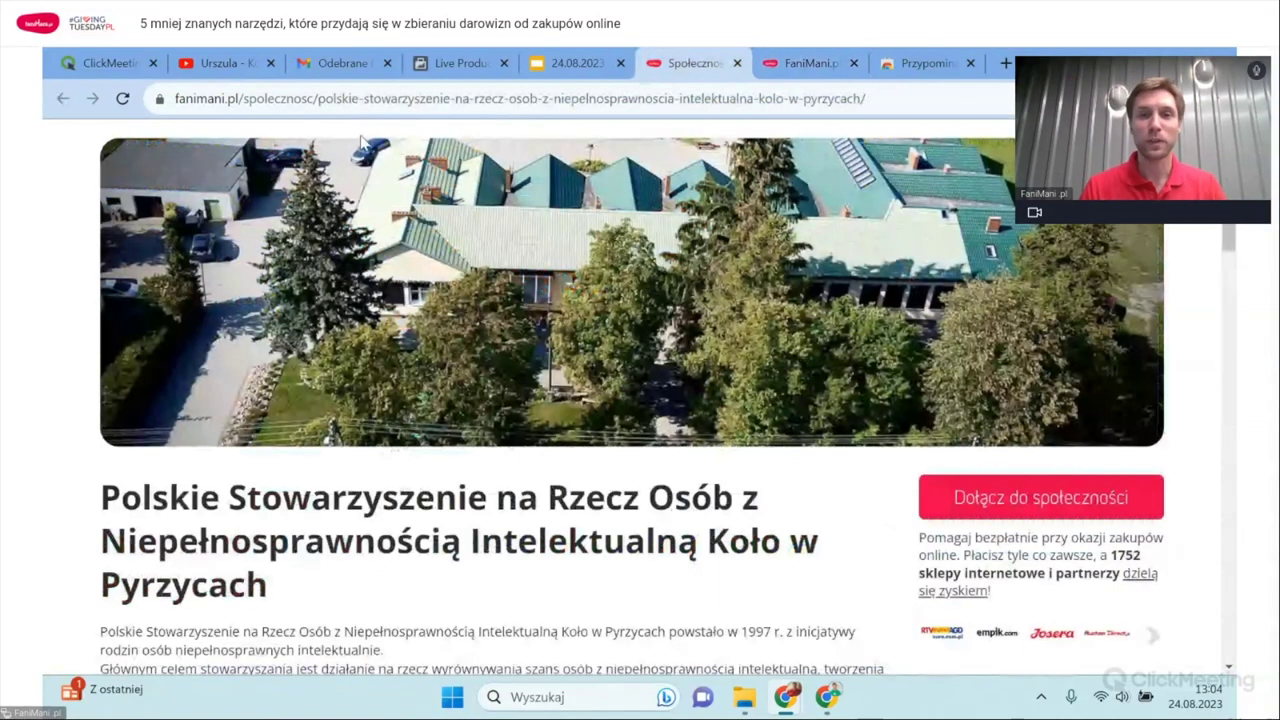
click(803, 65)
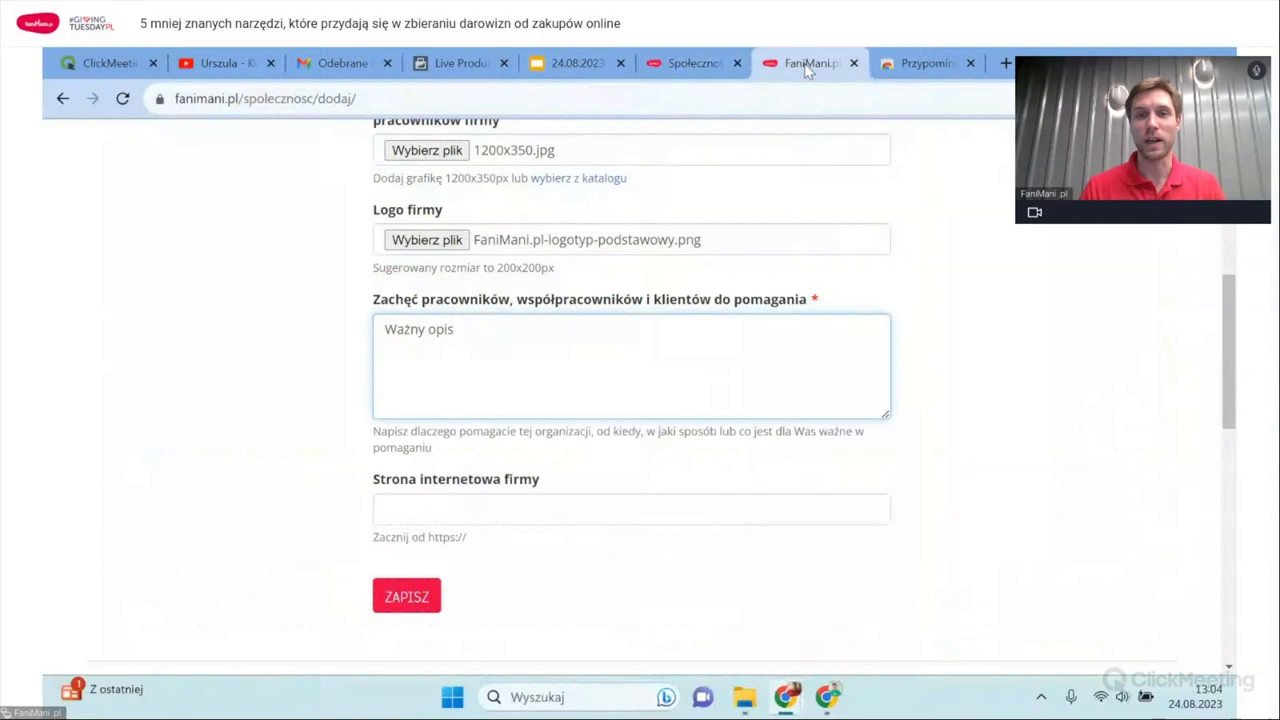
right_click(808, 68)
click(900, 200)
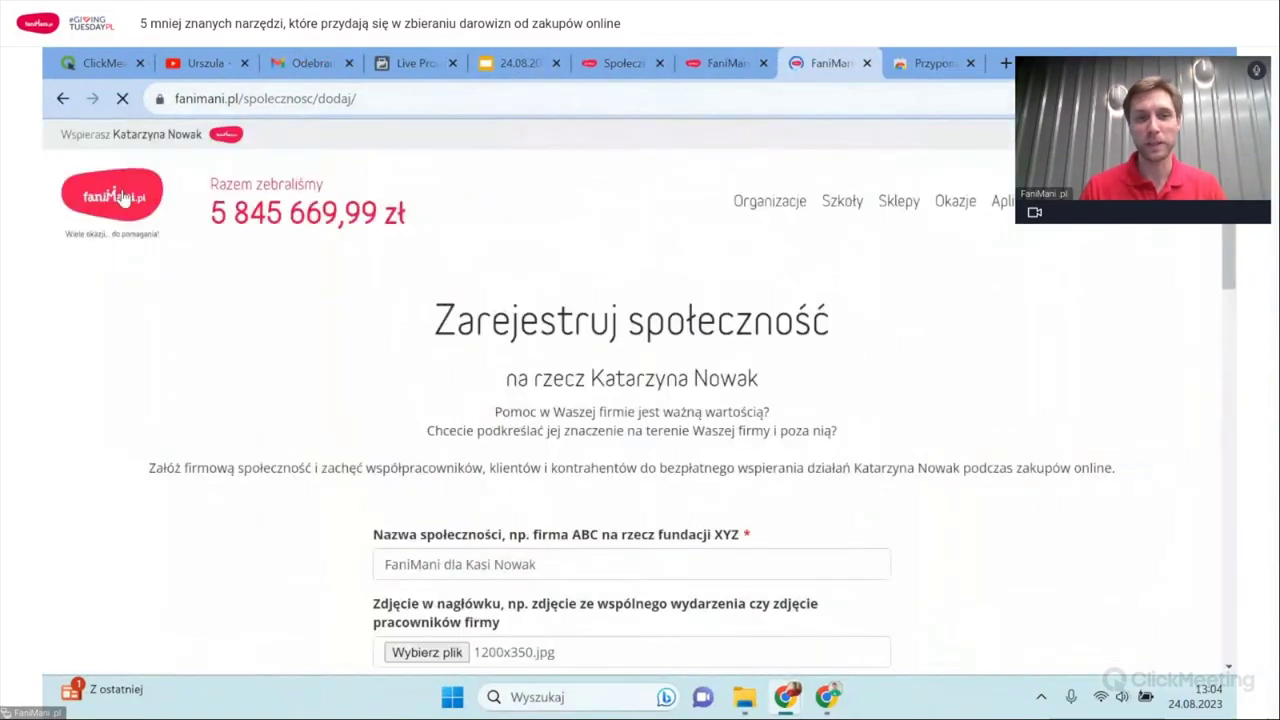
click(115, 195)
click(246, 100)
key(ctrl+c)
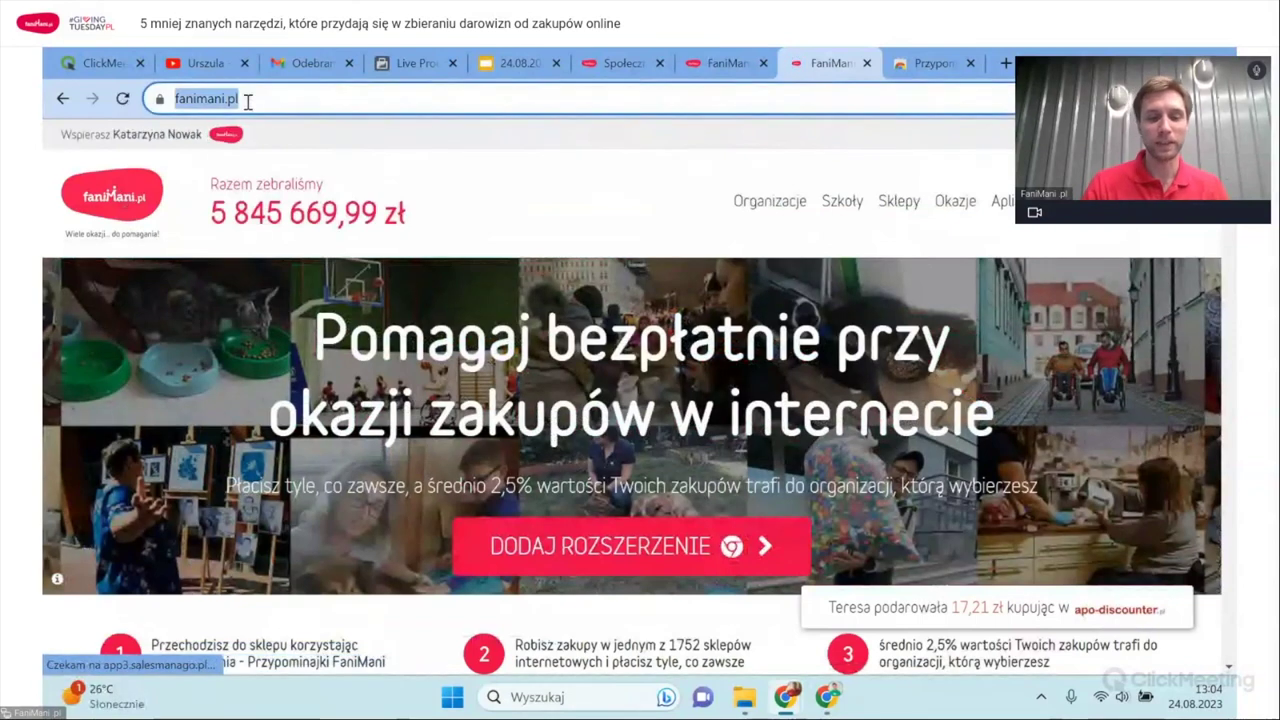
click(620, 64)
click(716, 62)
click(554, 505)
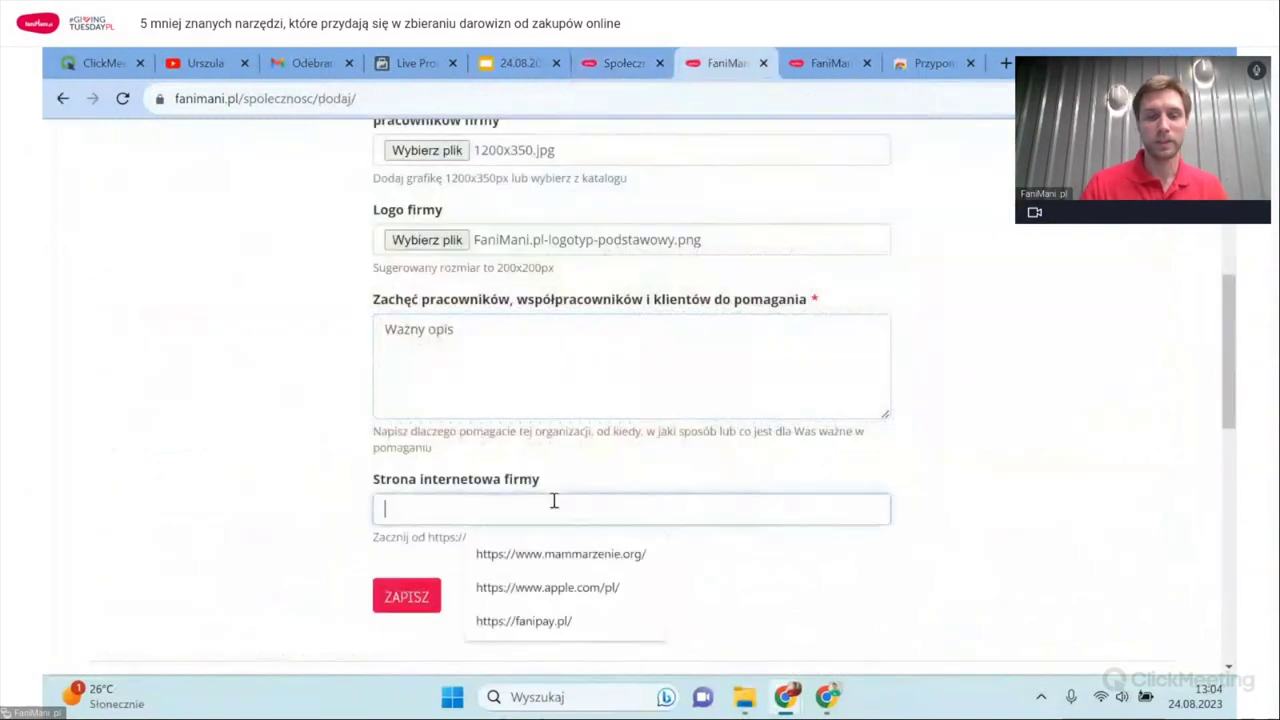
key(ctrl+v)
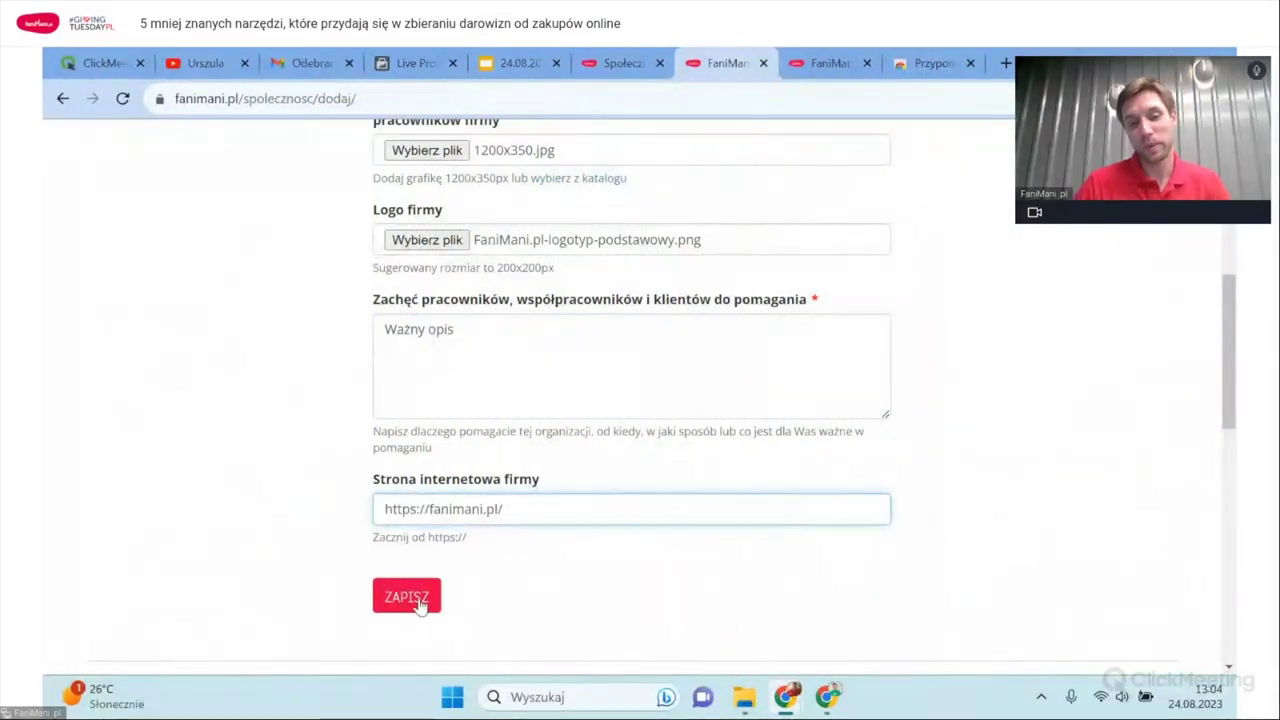
Save the new community with ZAPISZ and go to 'Zarządzaj społecznością'.
click(418, 600)
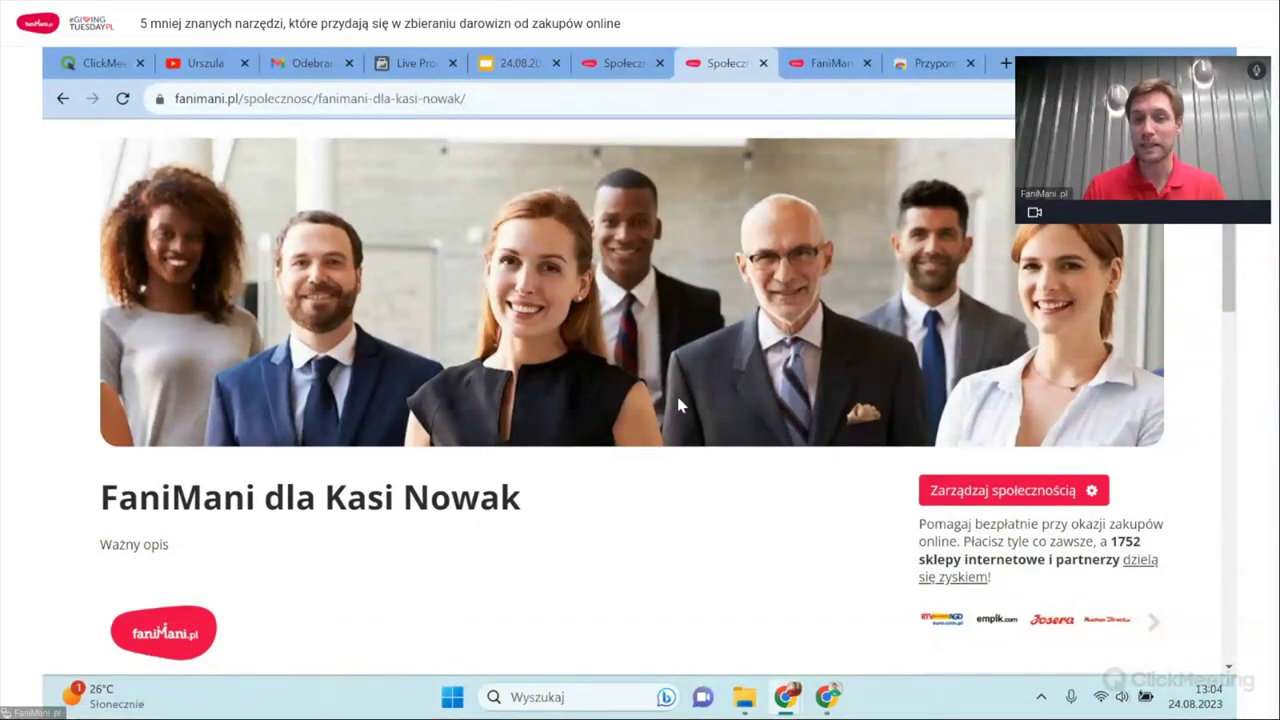
click(969, 492)
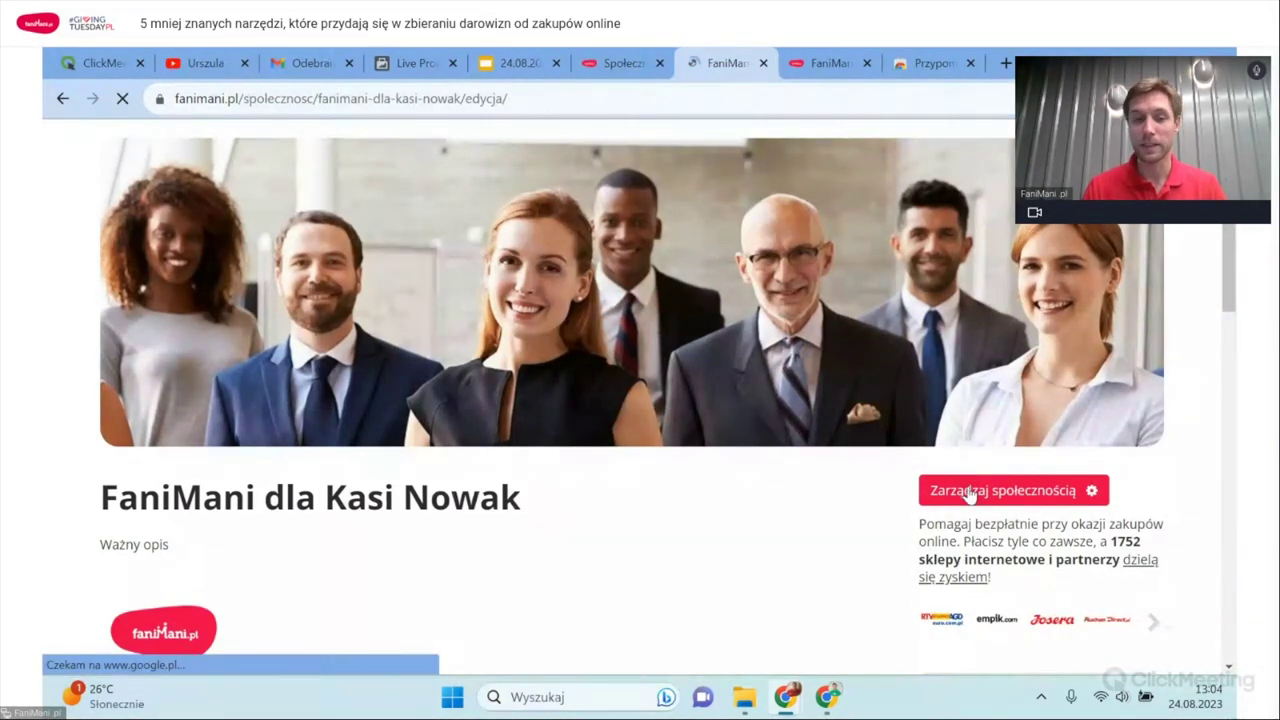
Scroll through the spolecznosc header images in the Google Drive catalogue, then close that tab.
scroll(668, 394, down, 3)
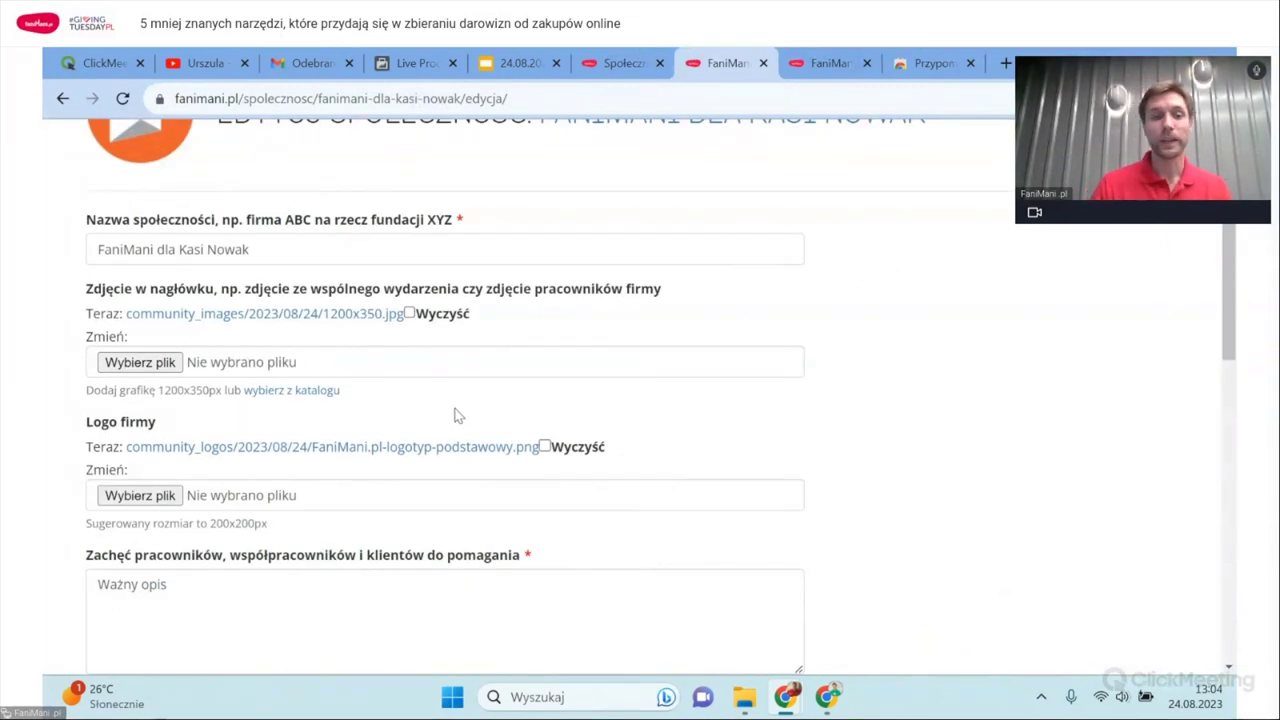
click(298, 392)
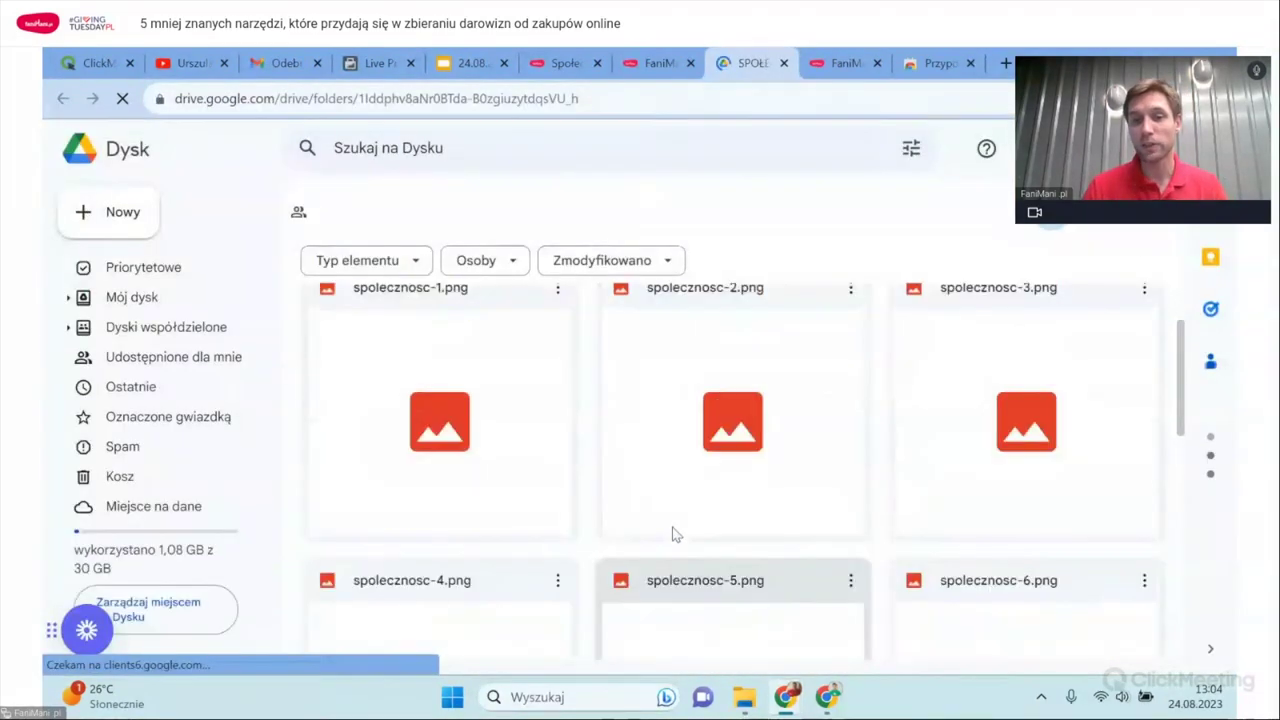
scroll(672, 535, down, 2)
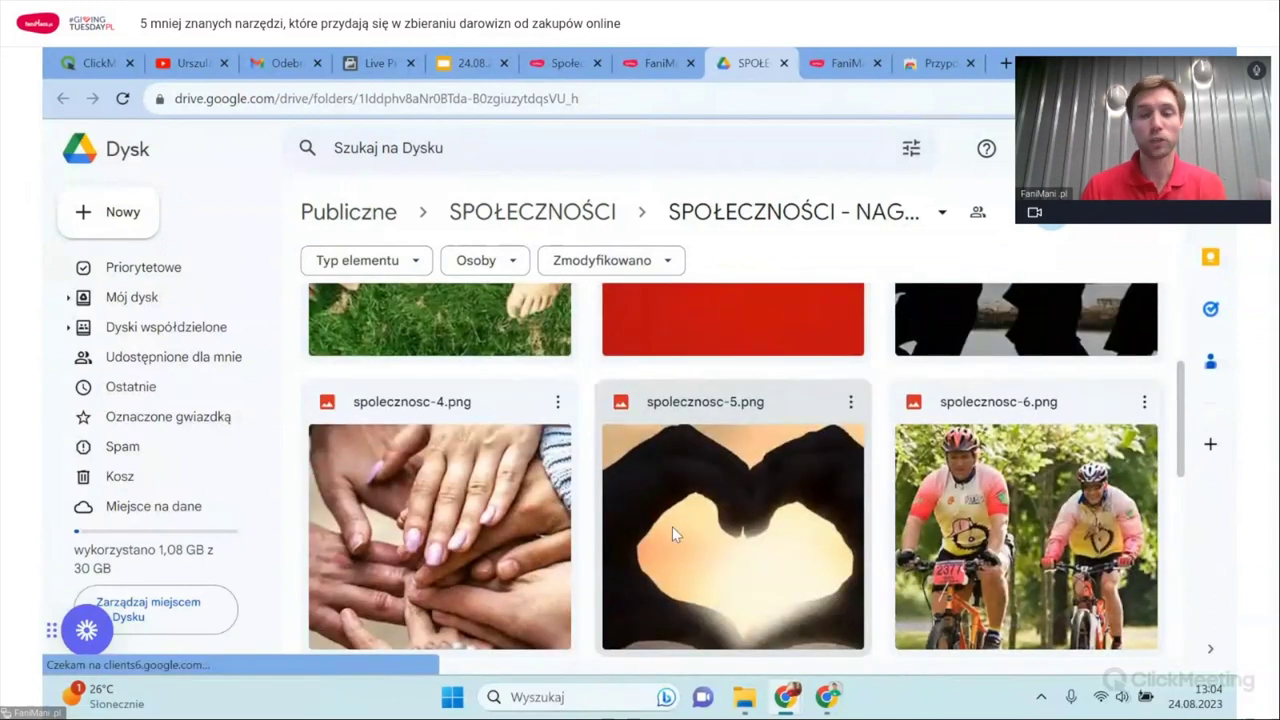
scroll(672, 535, down, 1)
scroll(672, 535, down, 2)
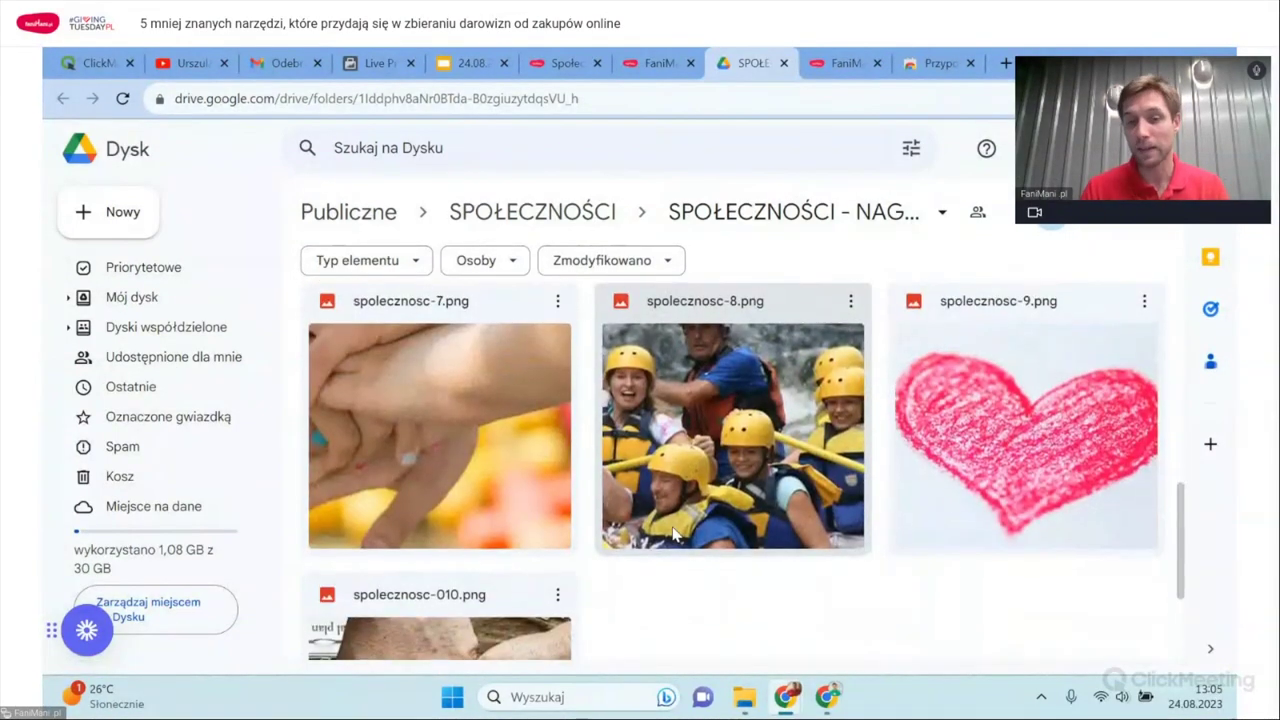
scroll(672, 535, up, 5)
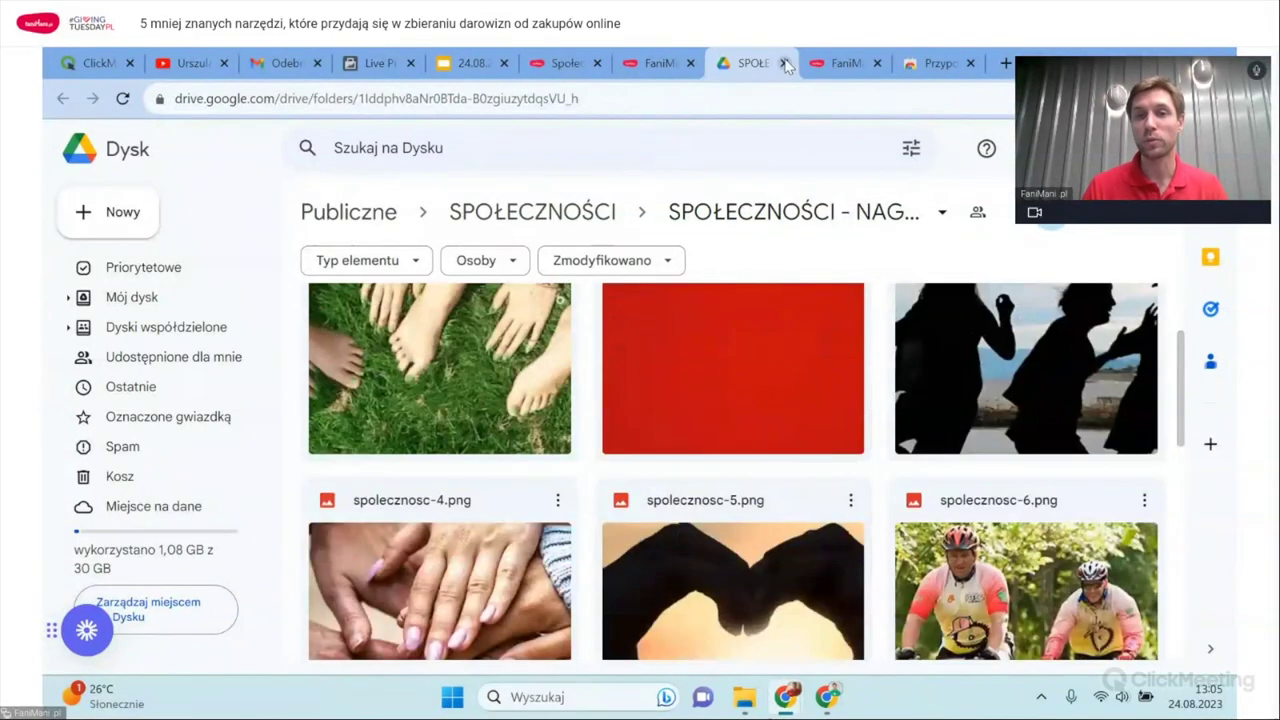
scroll(672, 535, down, 2)
key(ctrl+w)
drag(340, 391, 230, 392)
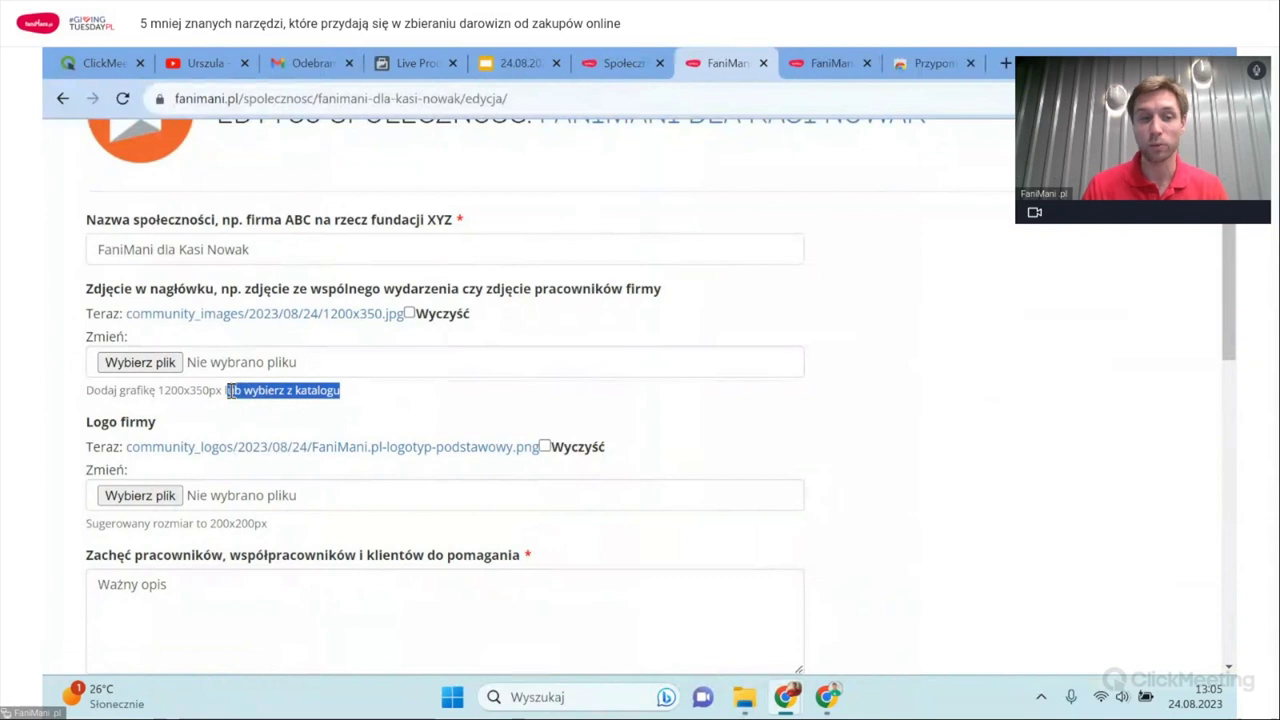
Replace the community header image with spolecznosc-1.png.
click(408, 396)
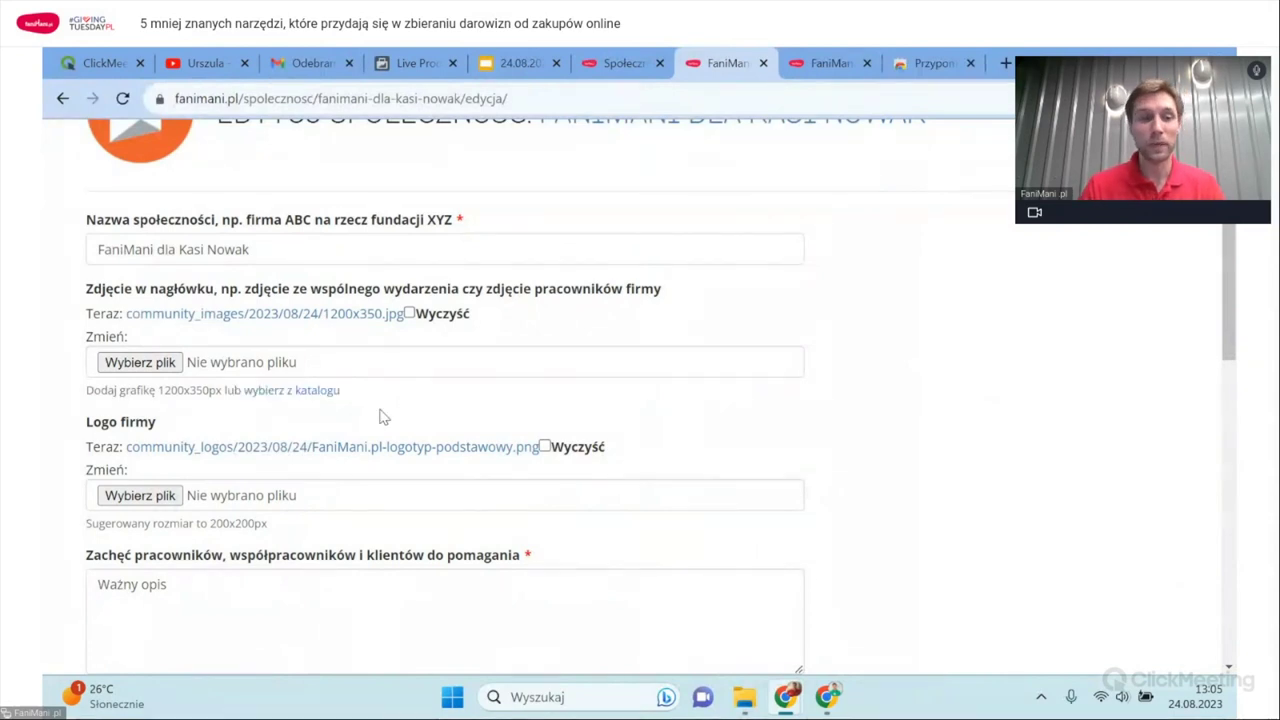
click(147, 364)
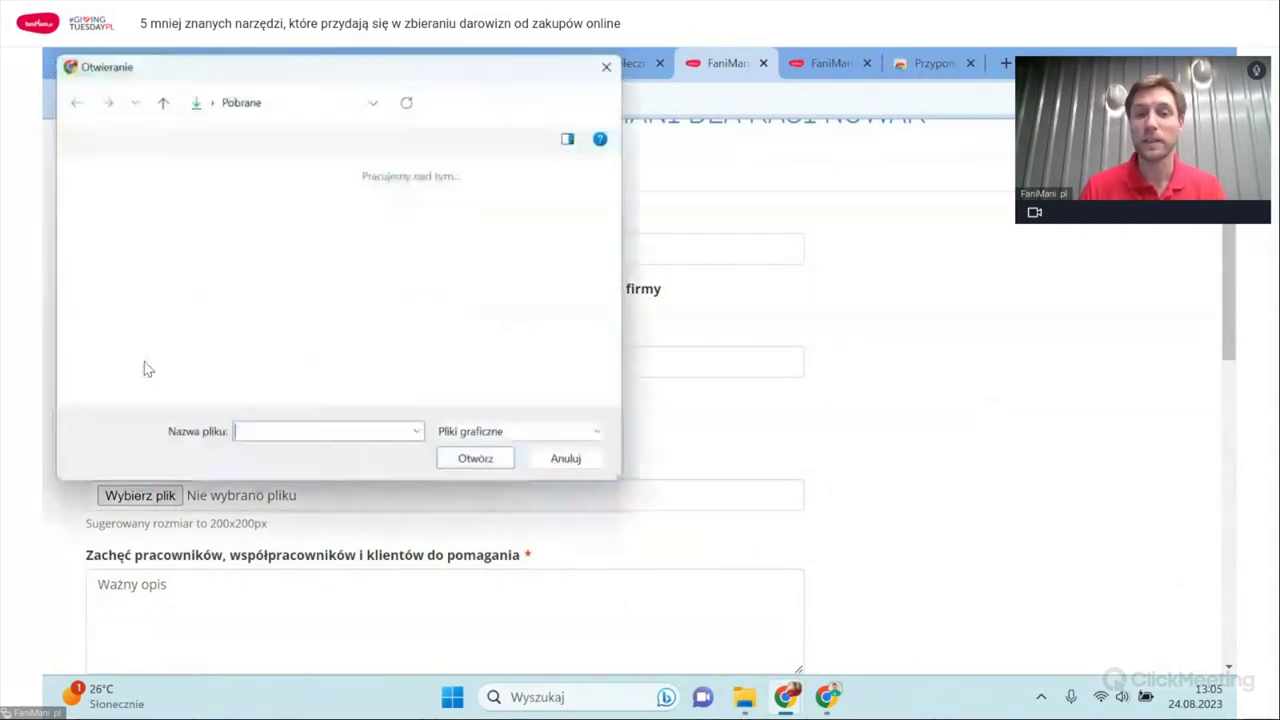
double_click(420, 234)
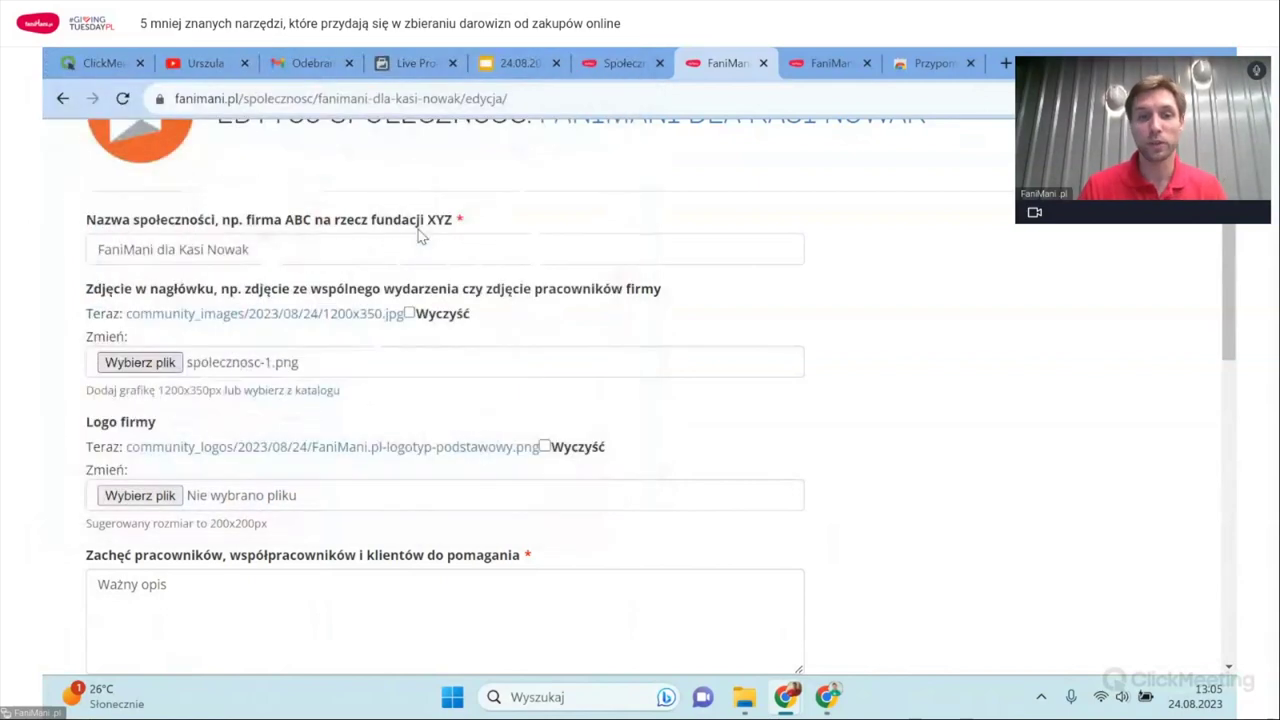
scroll(110, 510, down, 2)
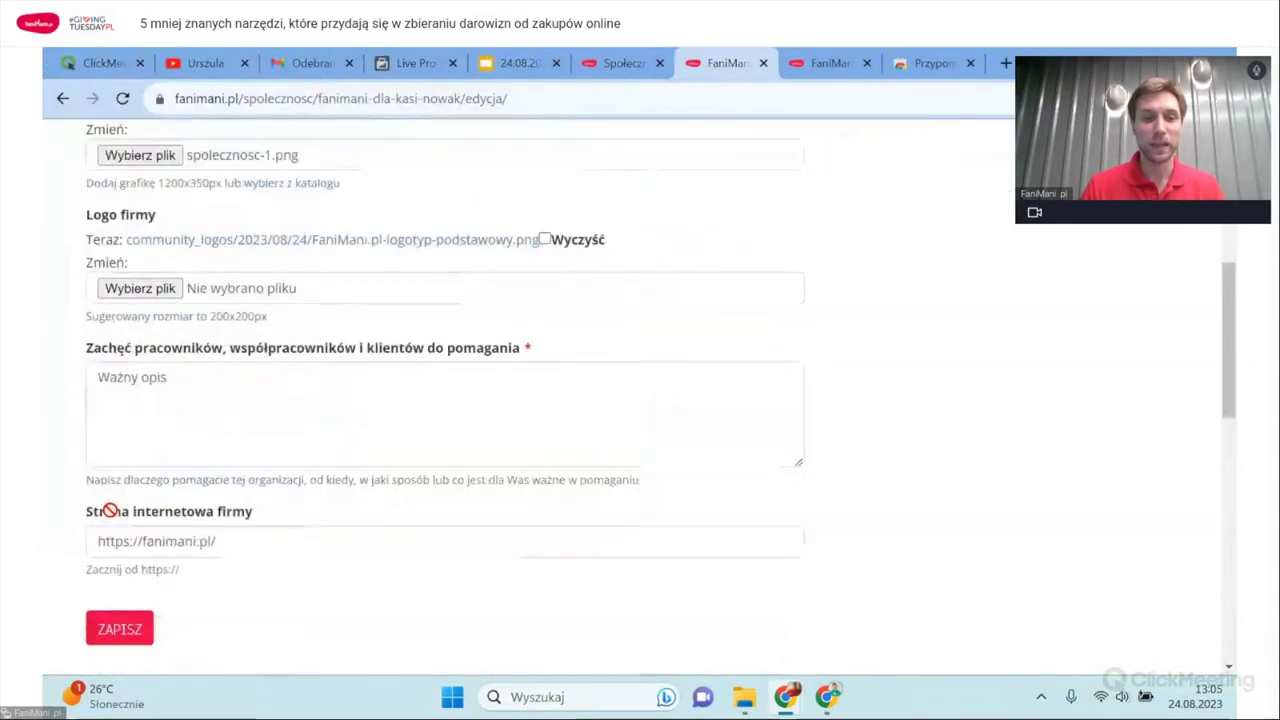
Extend the description to 'Ważny opis - !!!!' and save the community page.
click(197, 385)
text(- ()
click(140, 628)
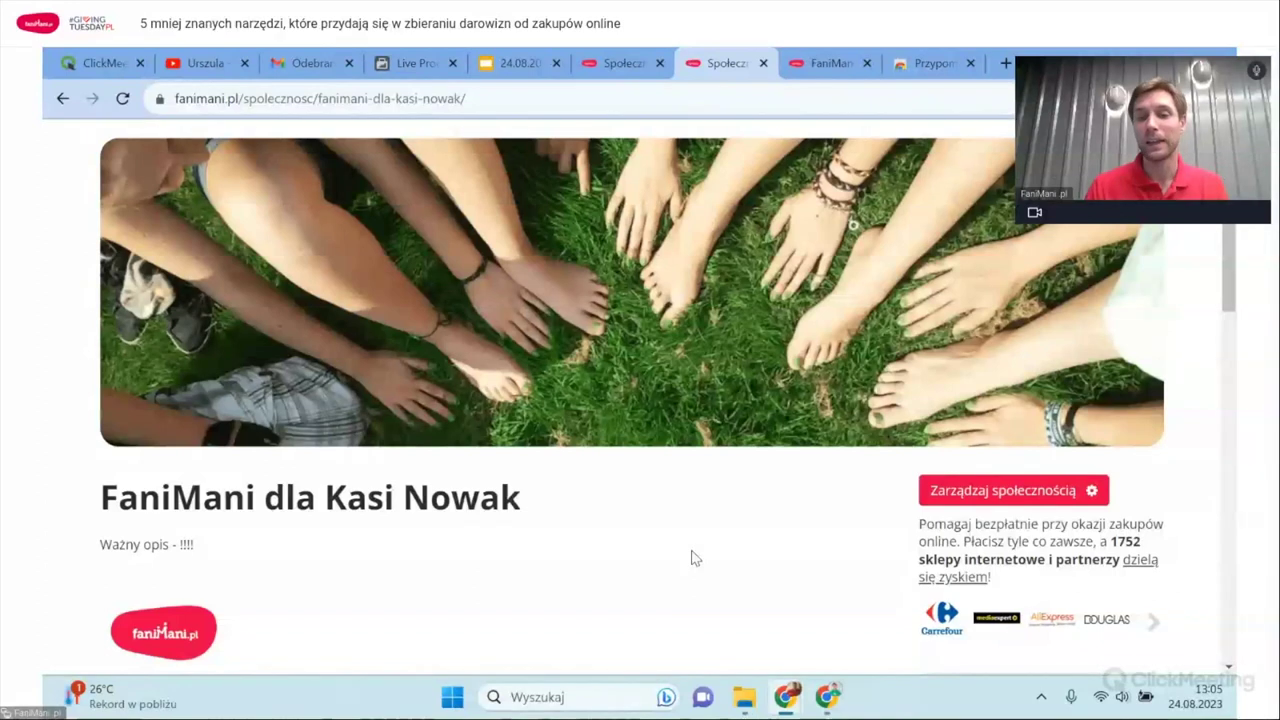
scroll(695, 558, down, 1)
scroll(695, 558, down, 2)
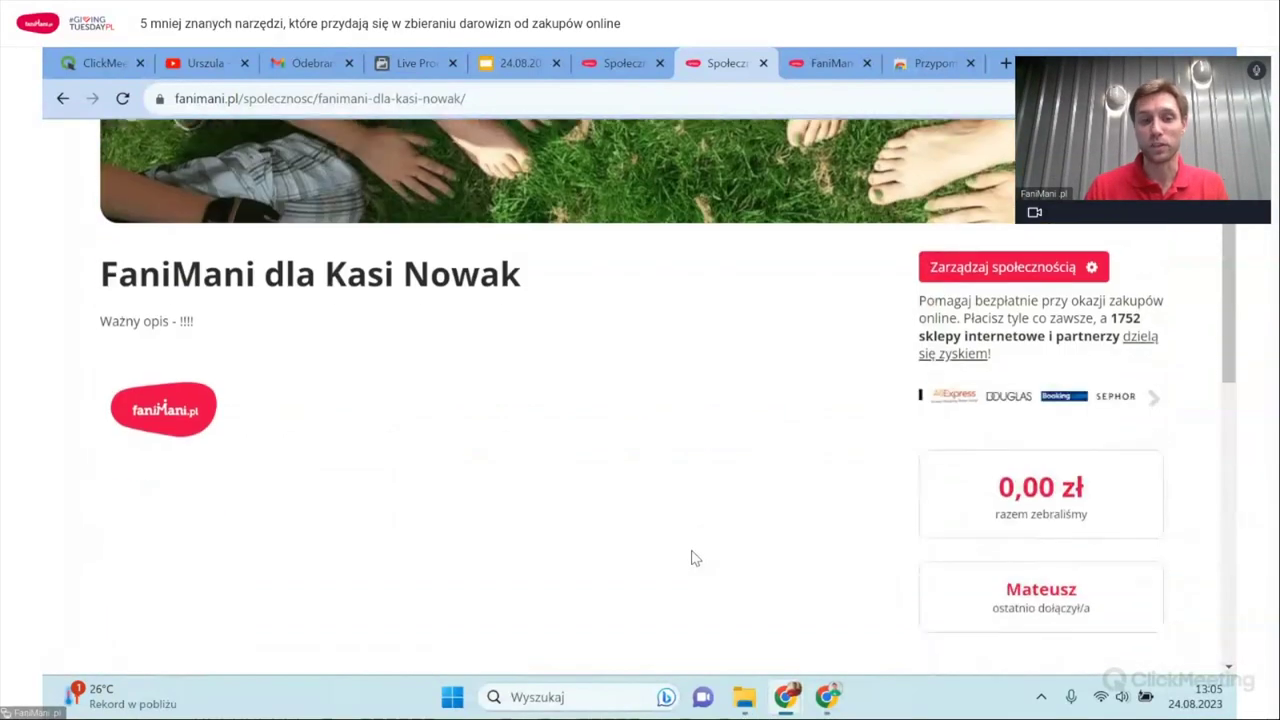
scroll(695, 558, up, 1)
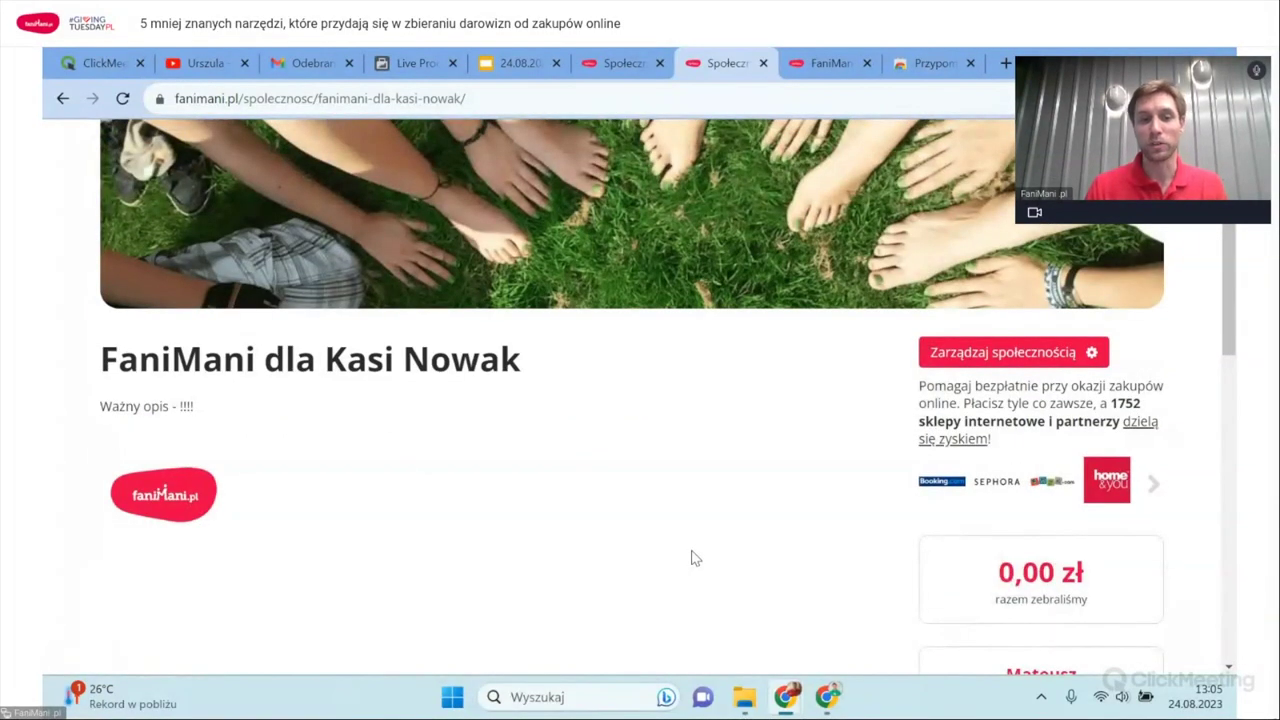